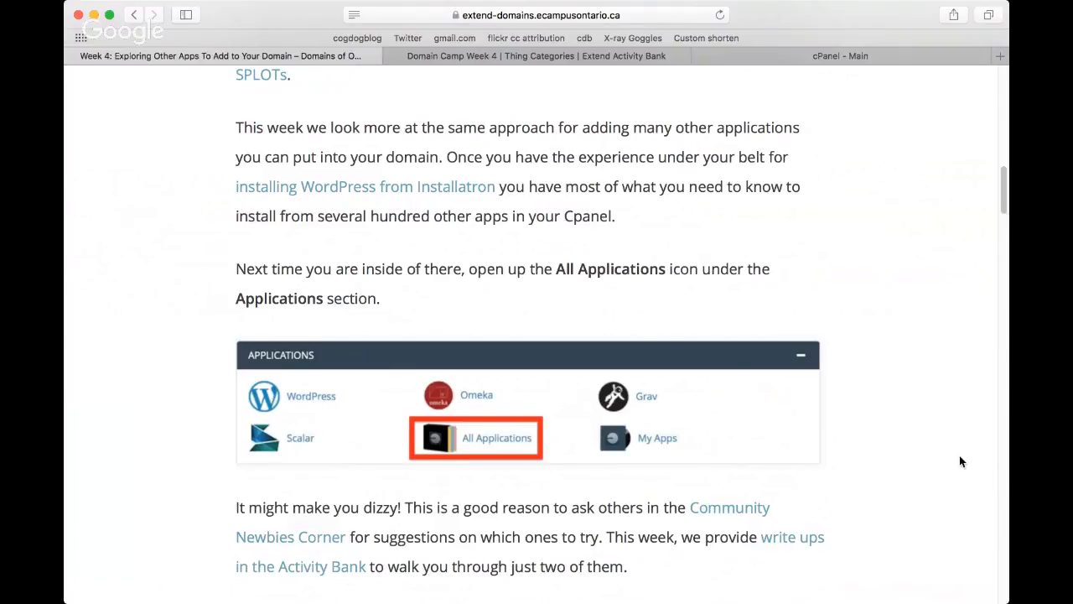
Step: Review the Week 4 activity list and open the "Adding YOURLs- a URL Shortener to Your Domain" activity in the Extend Activity Bank
scroll(961, 461, down, 5)
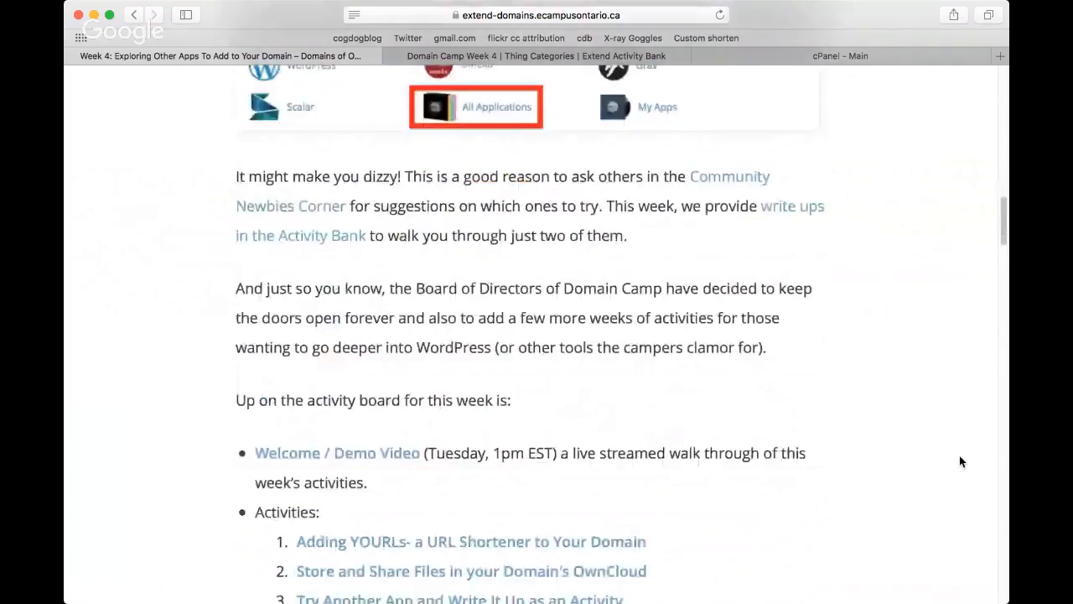
scroll(961, 461, down, 5)
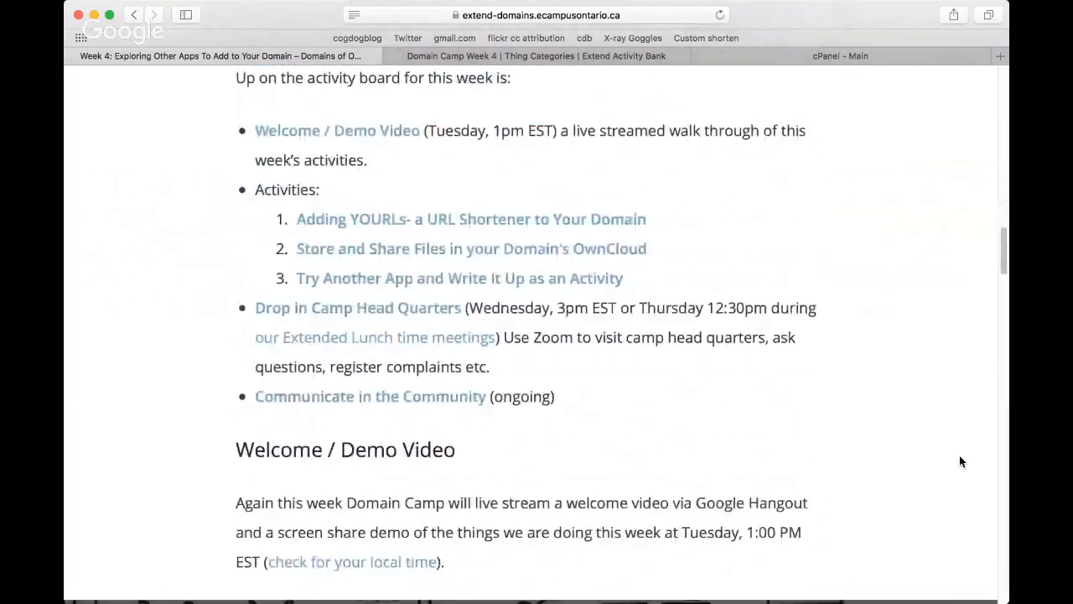
scroll(961, 461, down, 2)
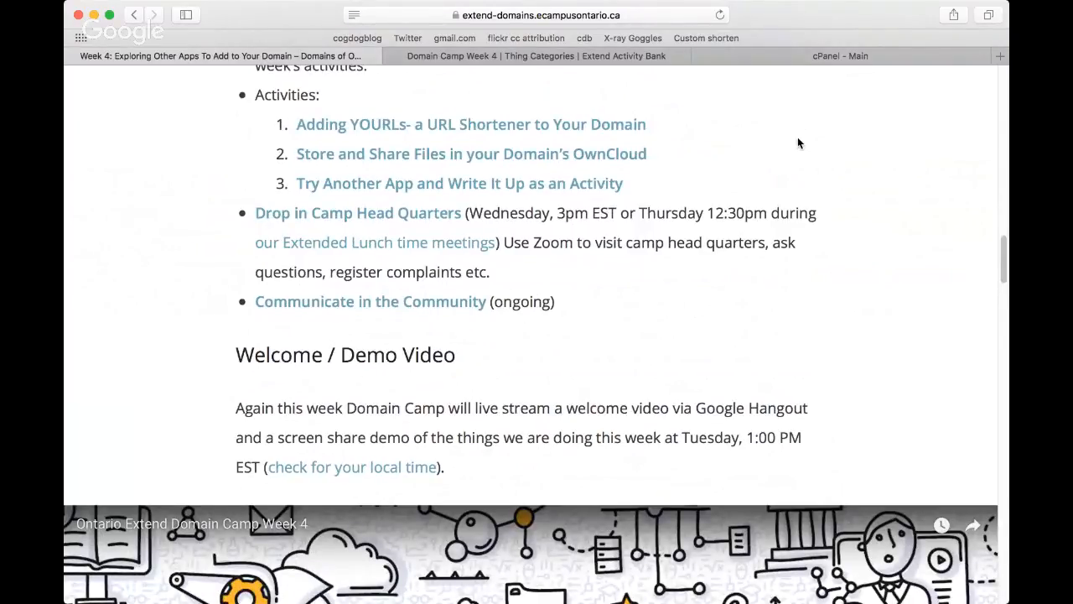
click(555, 57)
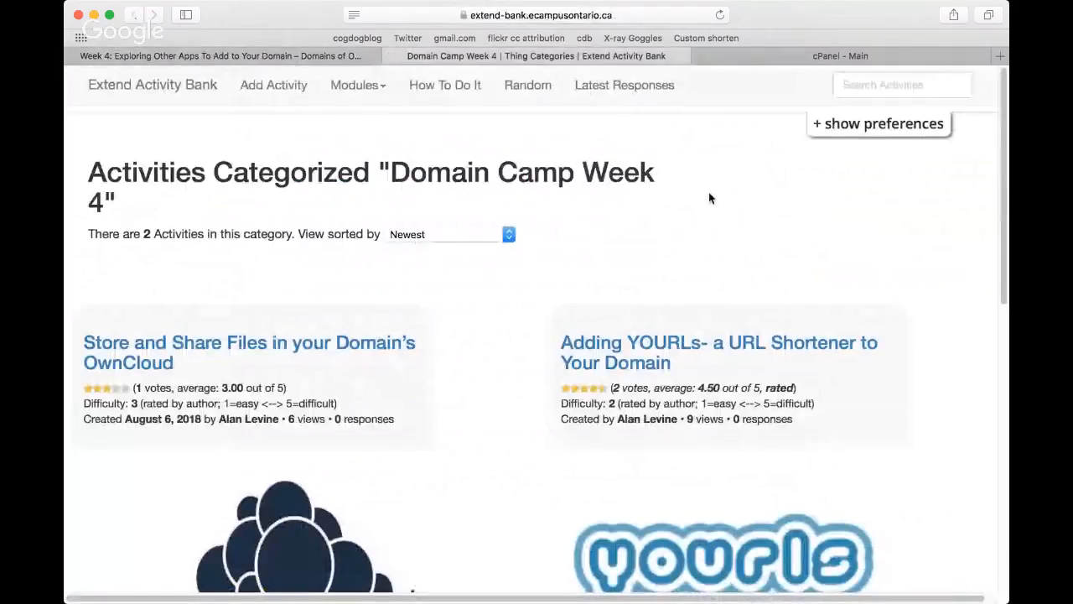
scroll(709, 198, down, 3)
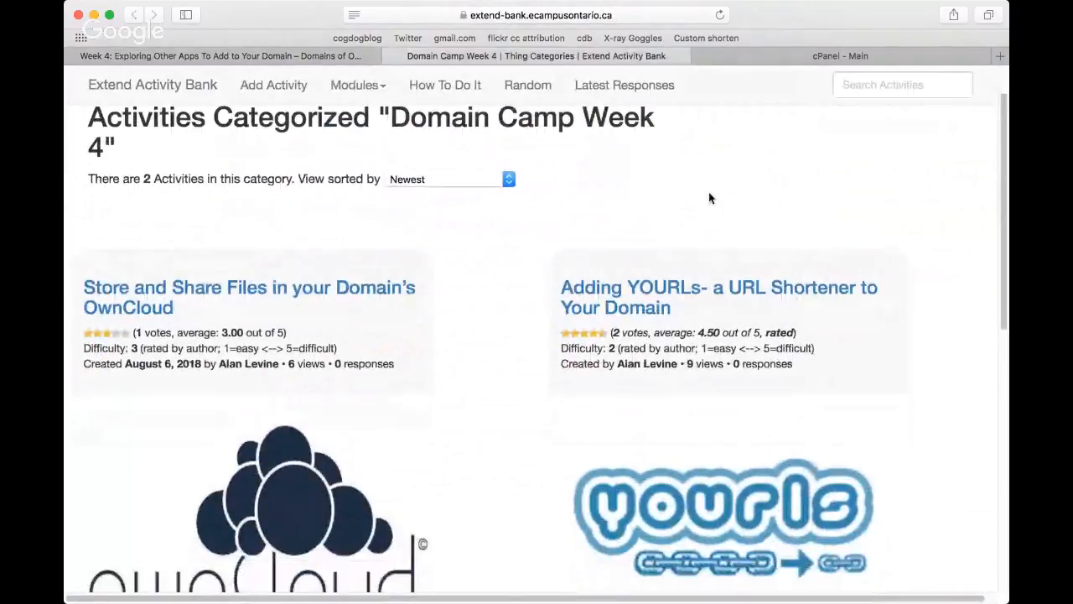
click(664, 291)
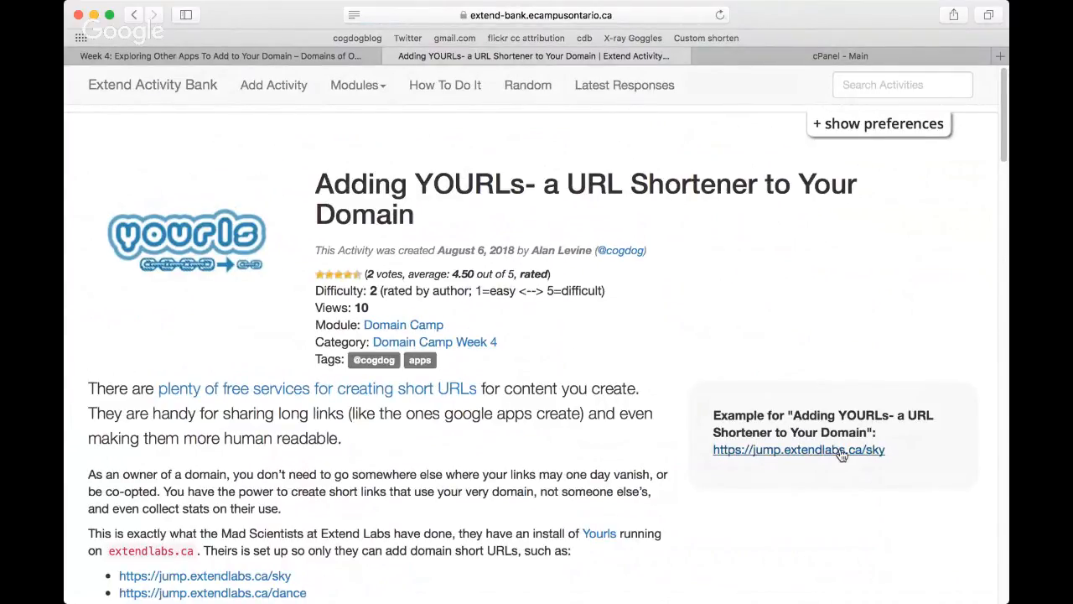
scroll(842, 454, down, 3)
scroll(841, 455, down, 2)
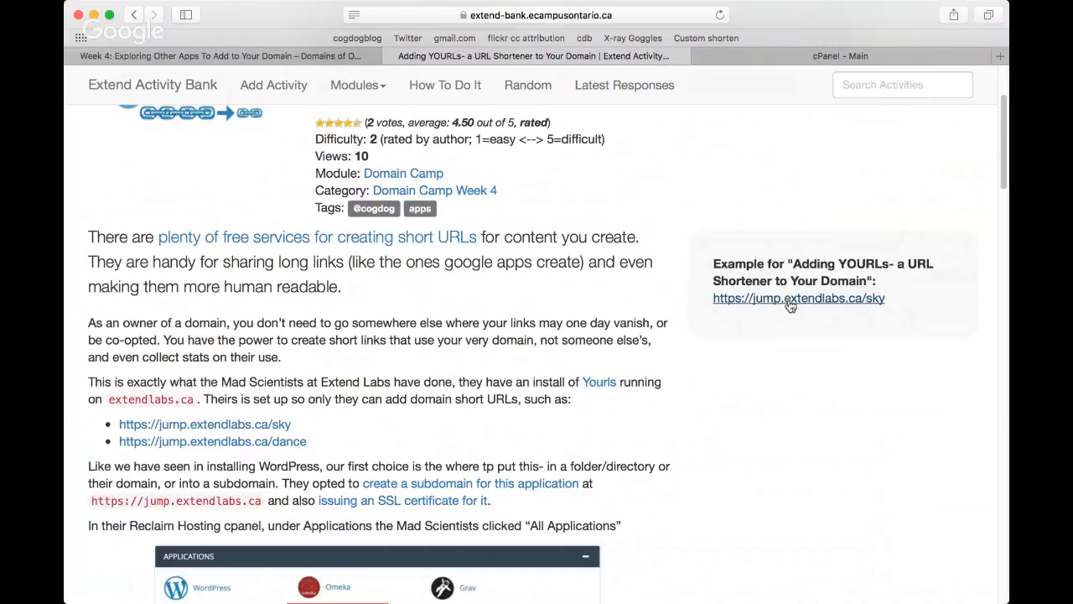
right_click(236, 426)
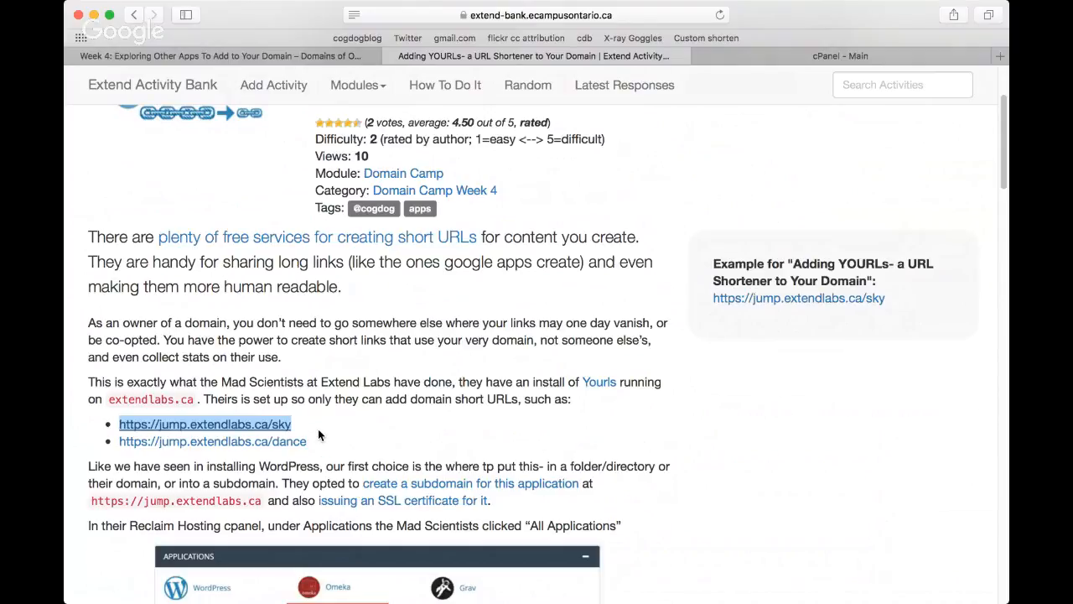
key(super+Tab)
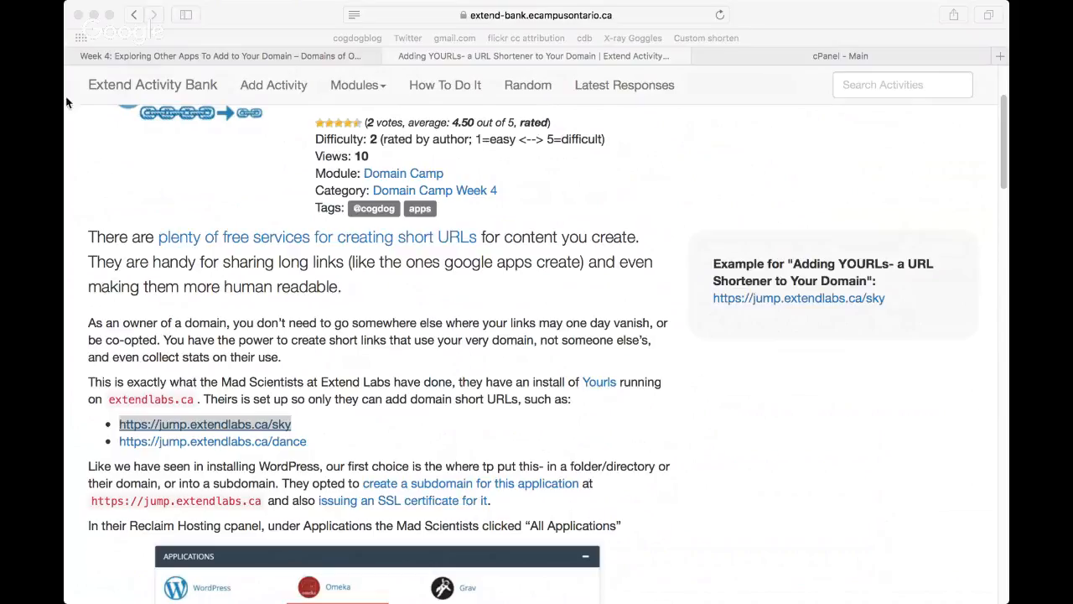
click(172, 82)
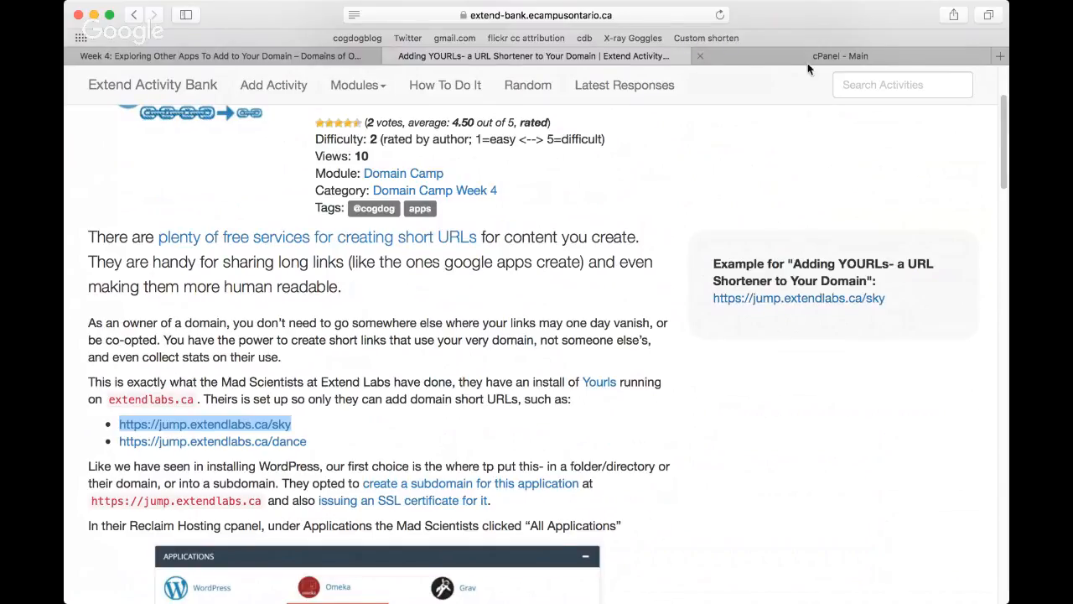
Step: In cPanel, create the subdomain urls on extendlabs.ca with the document root urls.extendlabs.ca
click(780, 55)
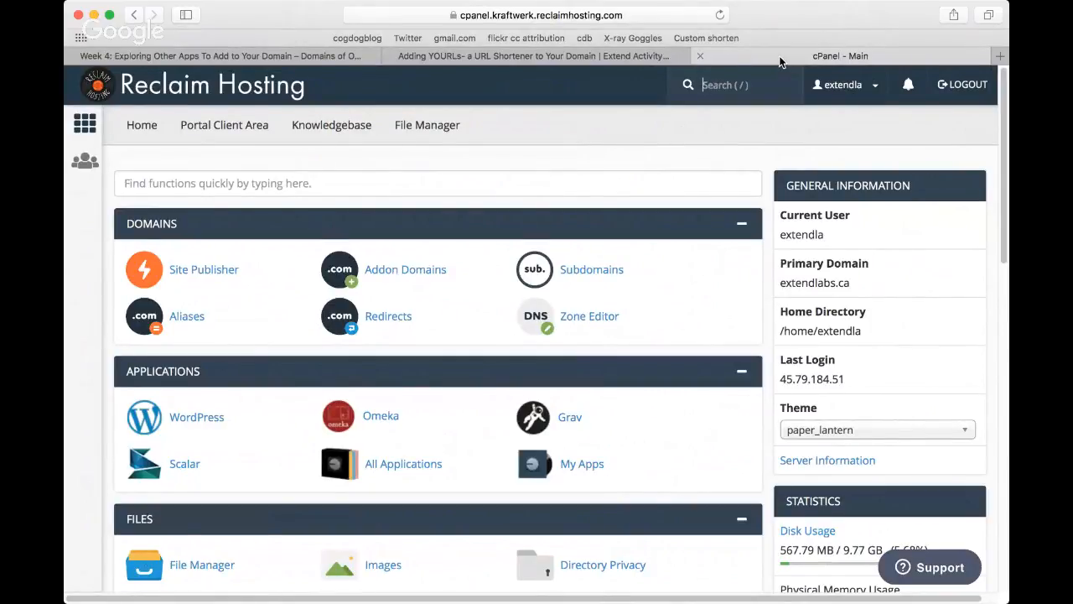
click(604, 272)
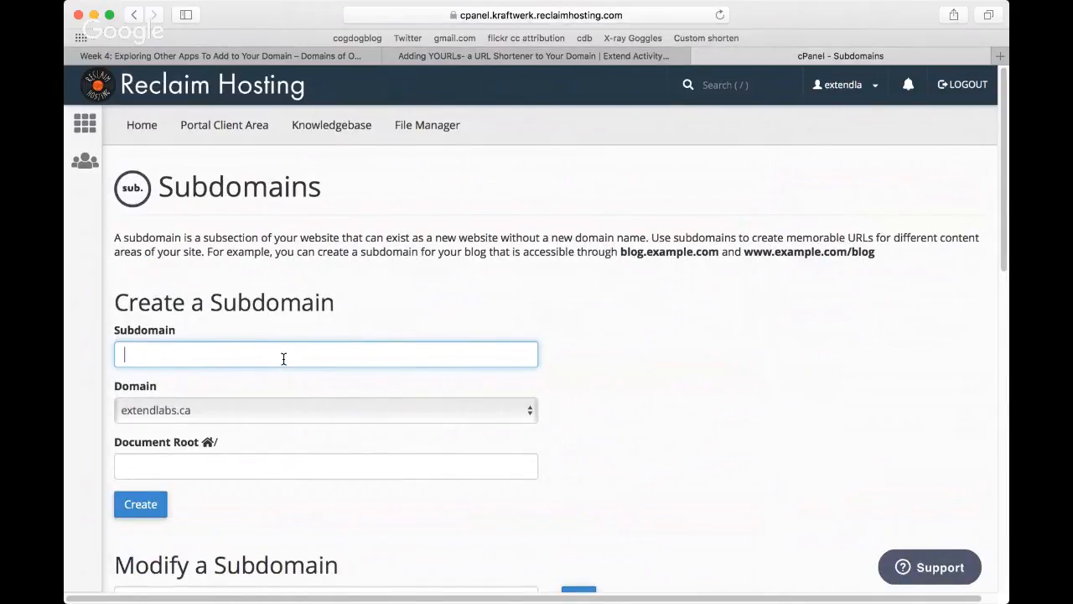
text(urls)
click(193, 465)
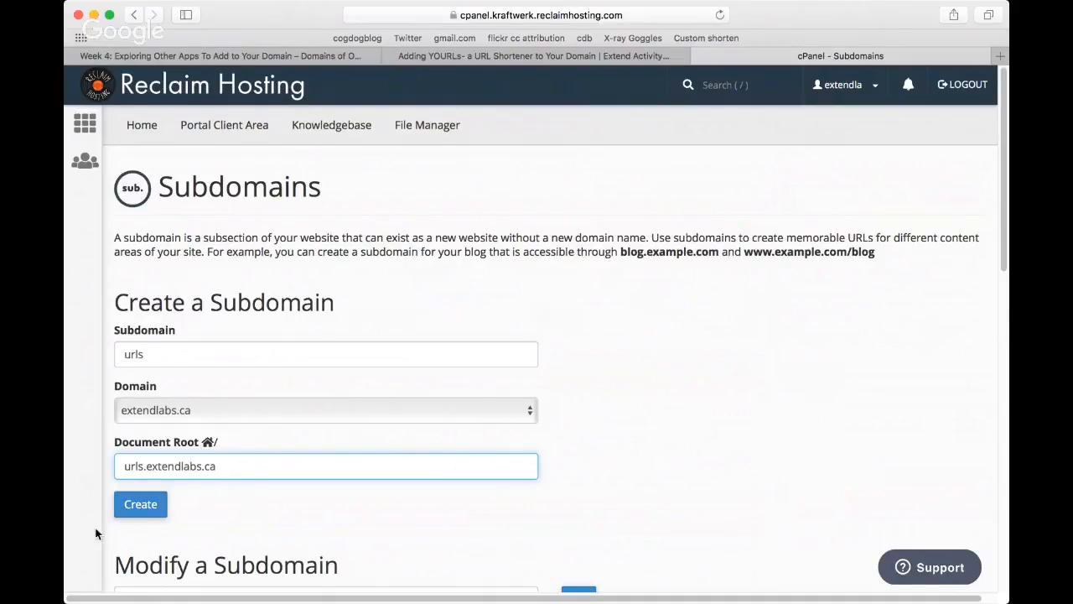
click(135, 506)
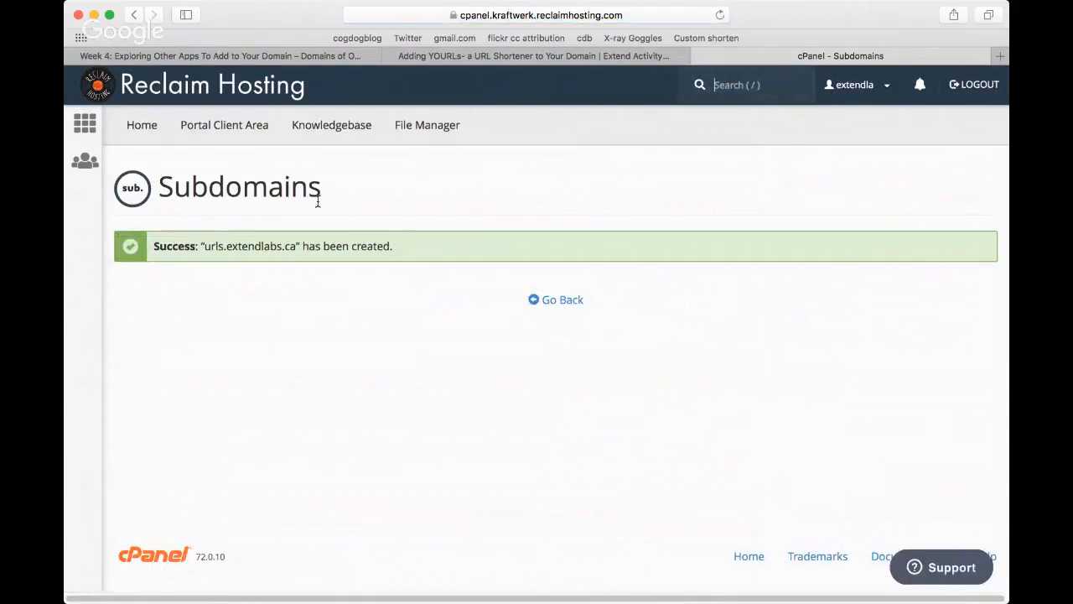
Step: Return to the cPanel home page and open the Let's Encrypt SSL tool in the Security section
click(84, 123)
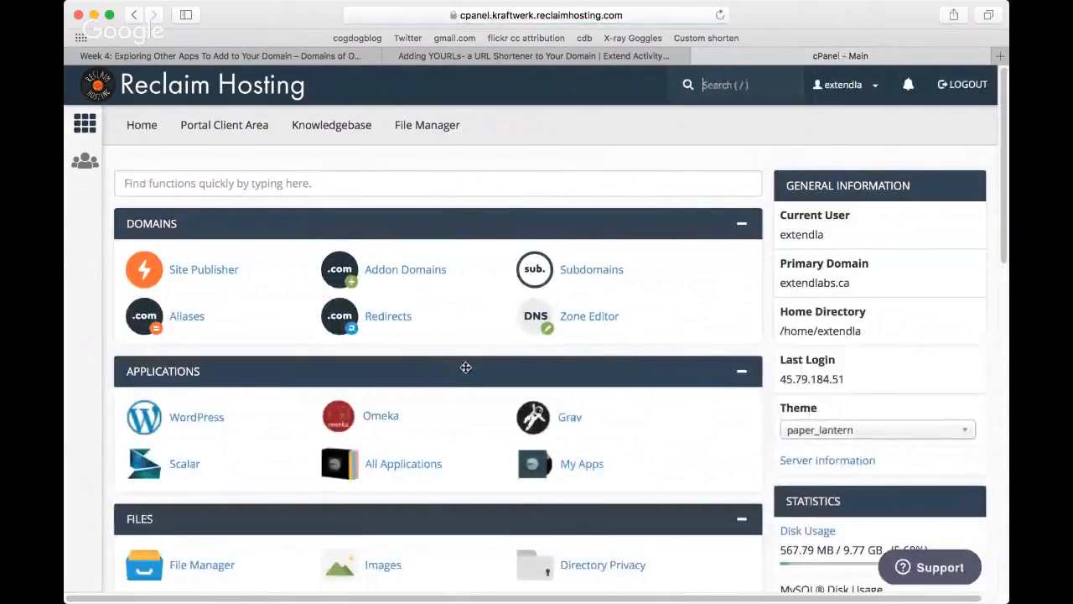
scroll(465, 367, down, 2)
scroll(465, 368, down, 5)
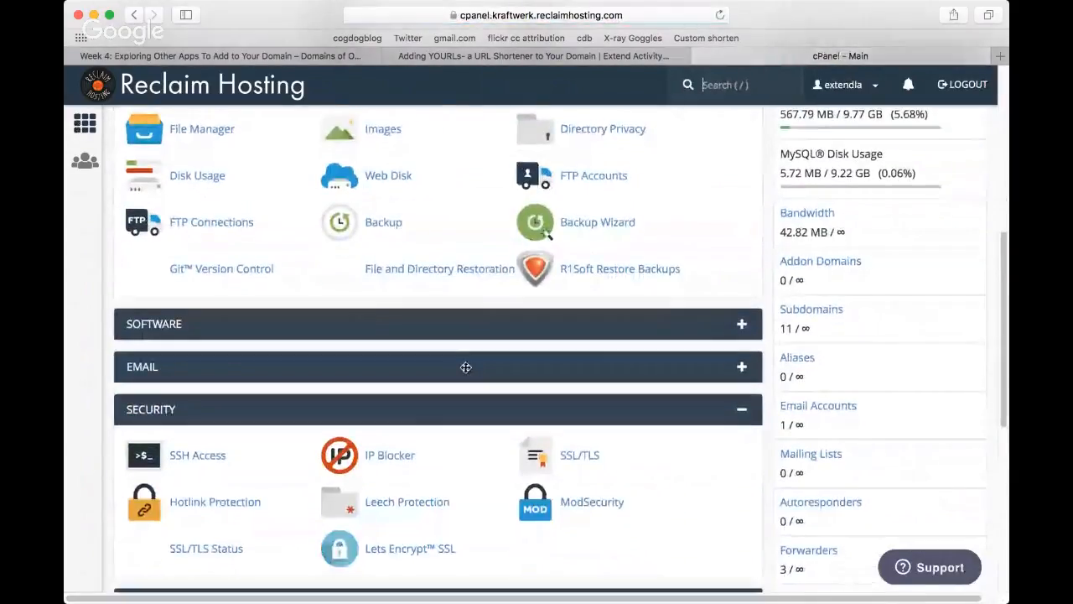
scroll(465, 367, down, 3)
scroll(465, 367, down, 2)
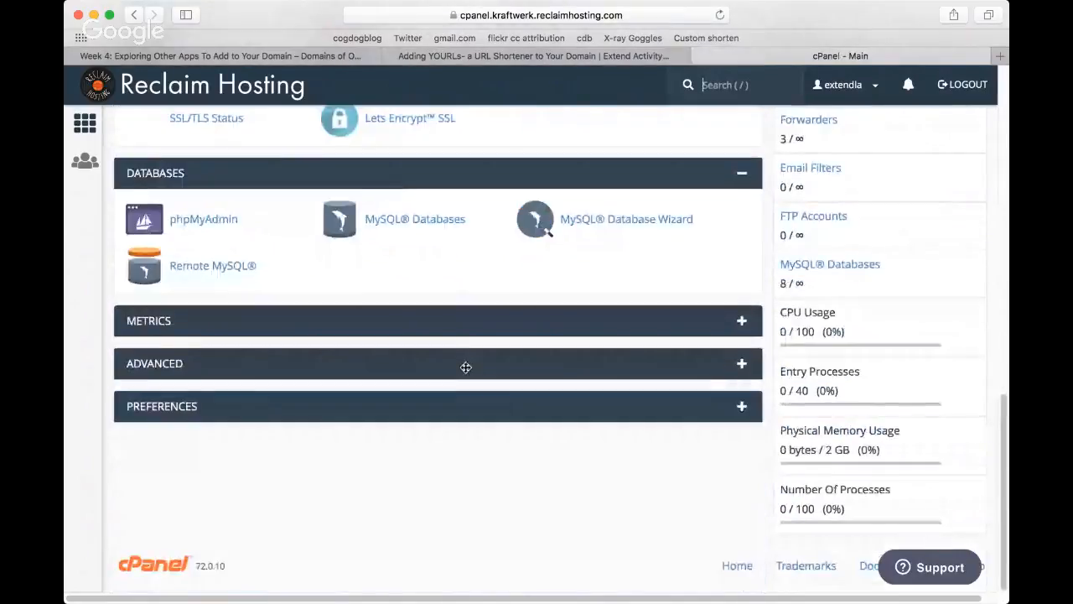
scroll(478, 371, up, 2)
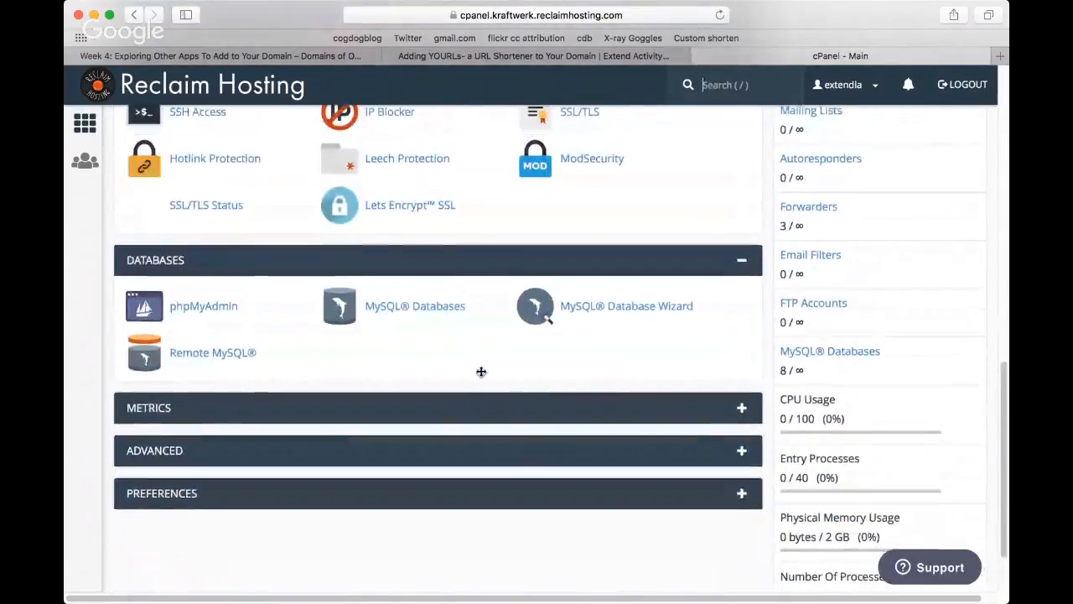
scroll(481, 371, up, 2)
click(390, 290)
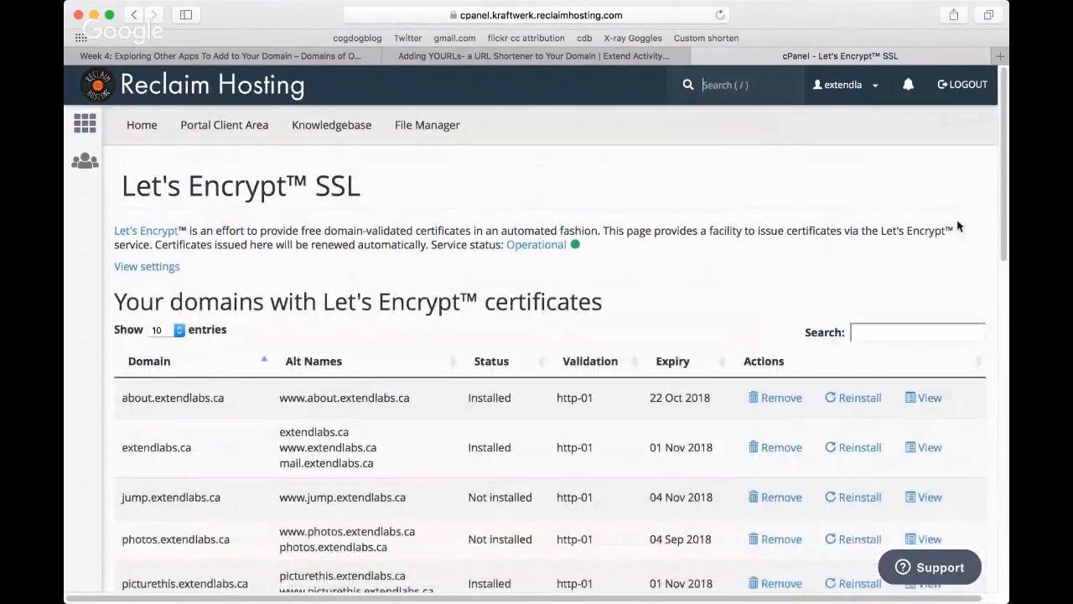
Step: Issue a Let's Encrypt certificate for urls.extendlabs.ca, including the www alias and using http-01 validation
drag(1003, 240, 997, 517)
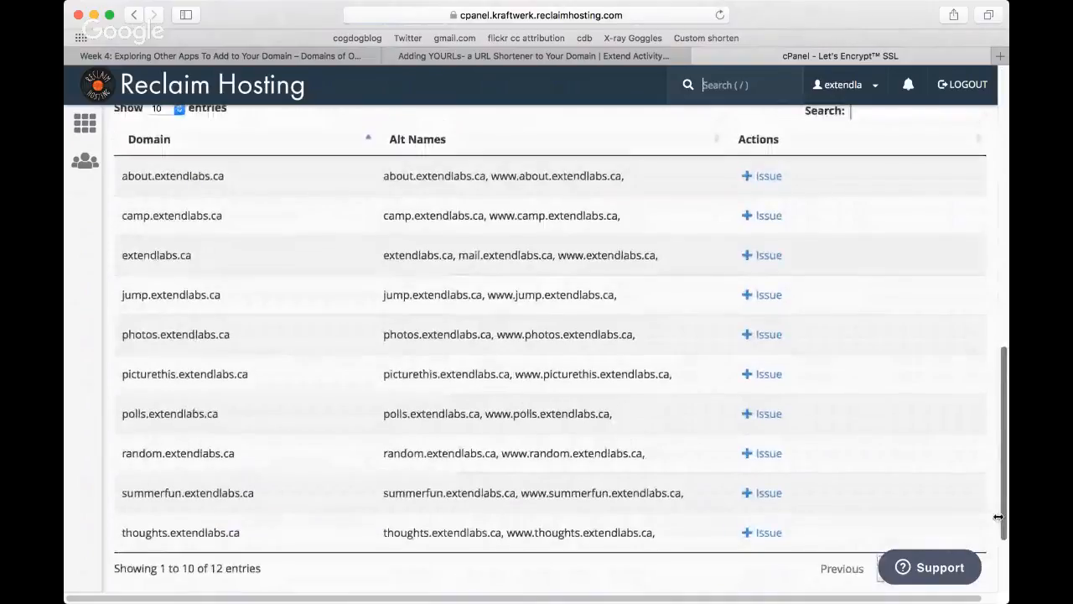
scroll(997, 517, down, 4)
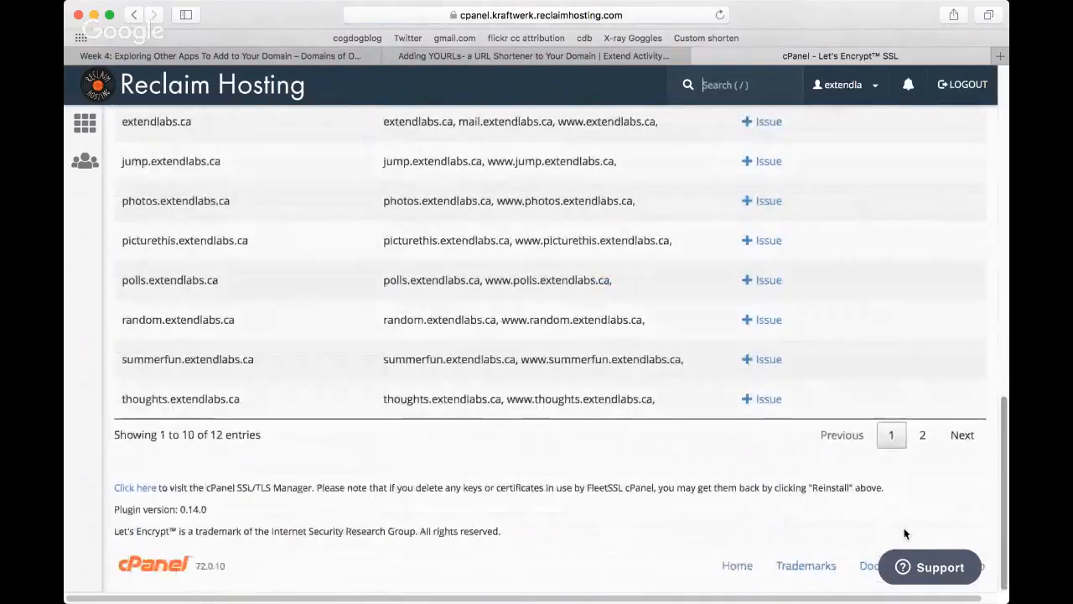
click(960, 435)
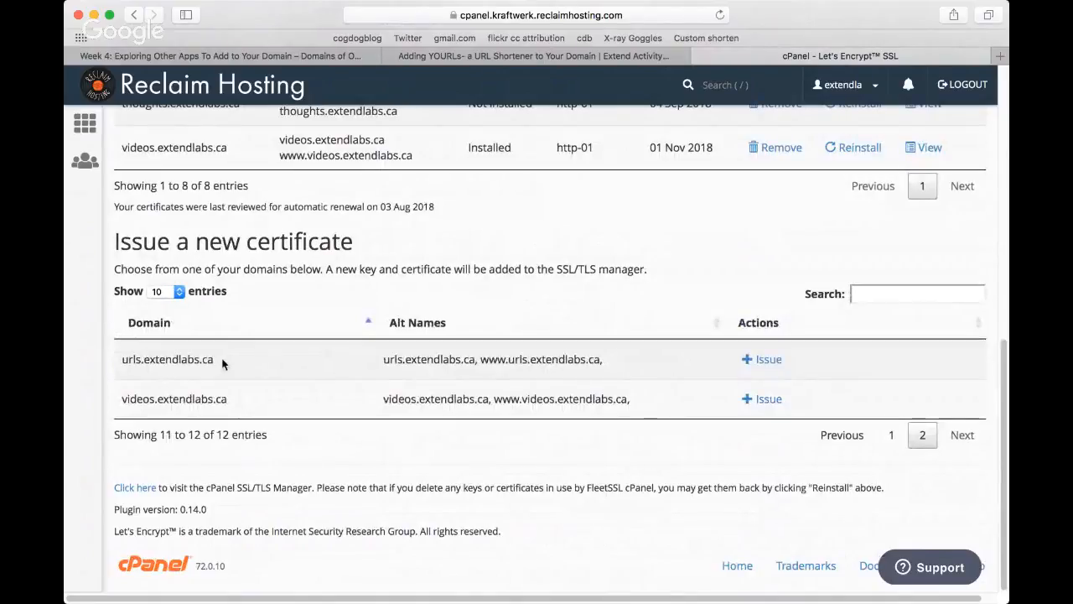
click(766, 361)
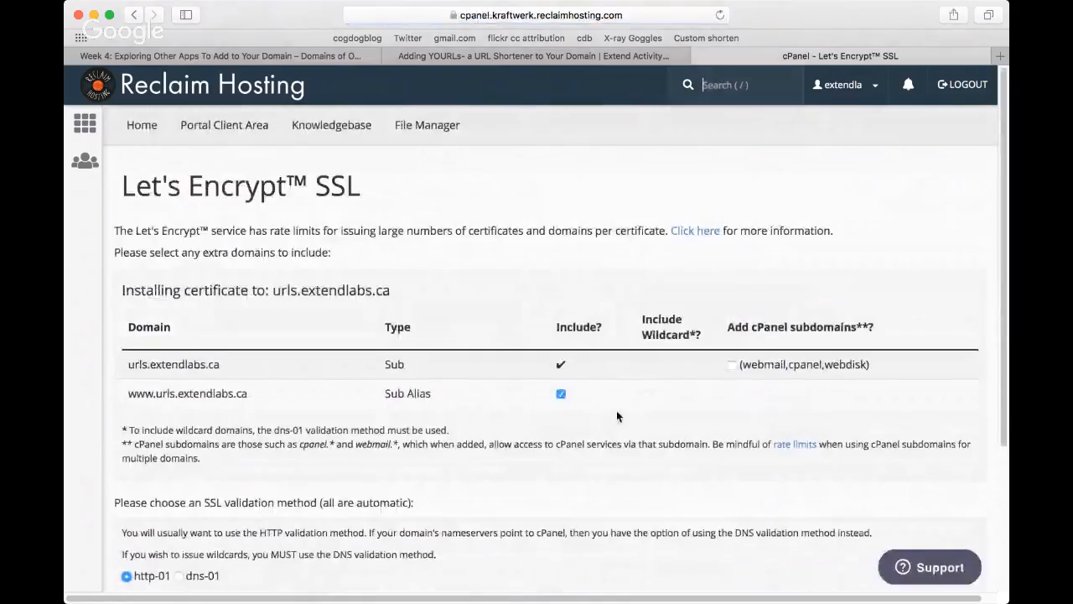
scroll(616, 410, down, 5)
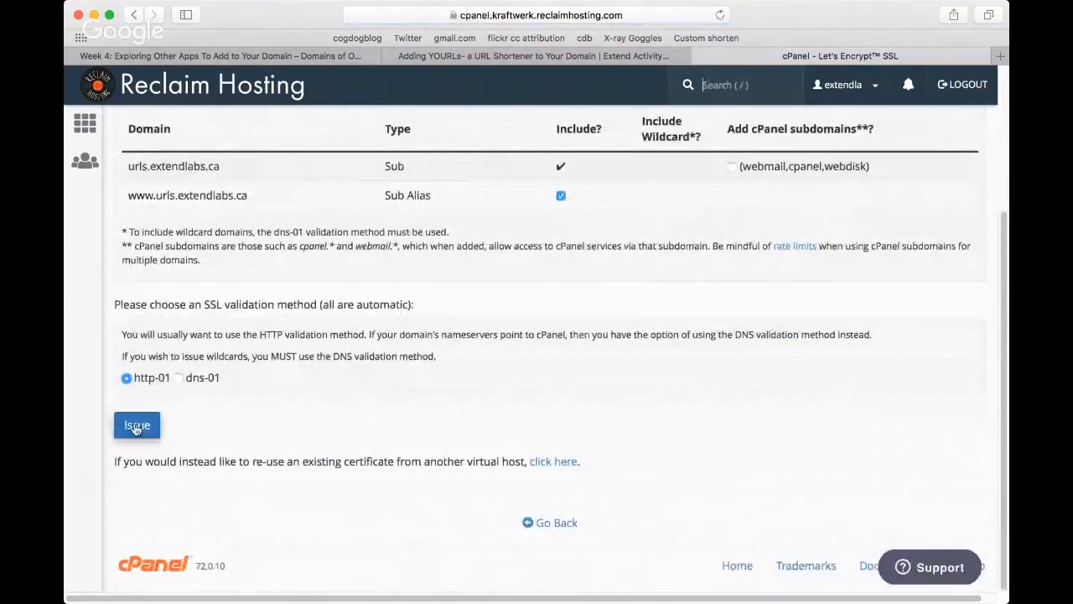
click(135, 426)
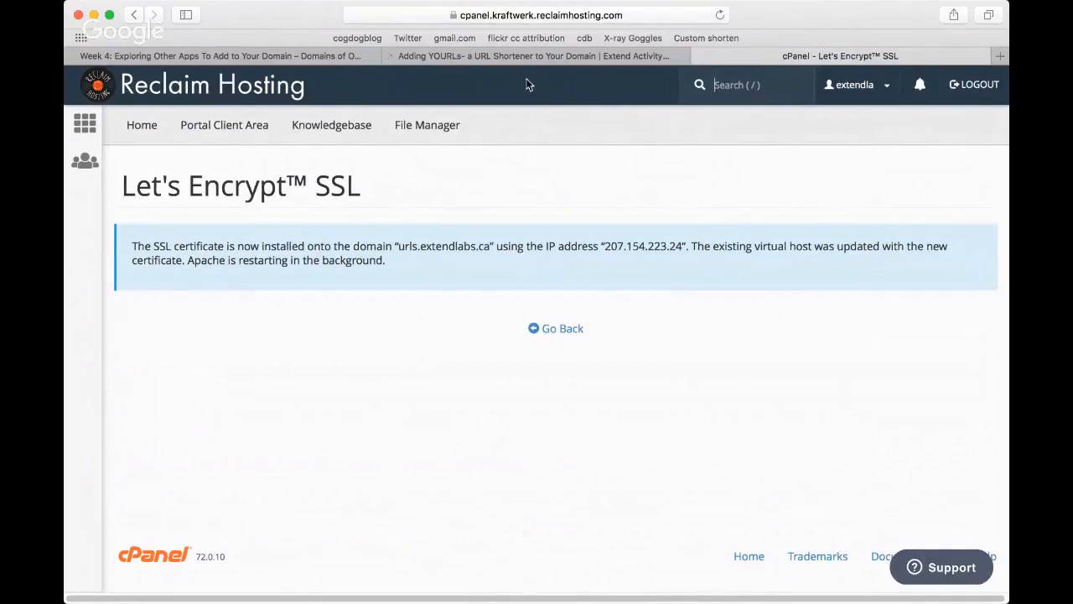
Step: Return to the cPanel home page and open the Installatron browser for all applications
click(91, 128)
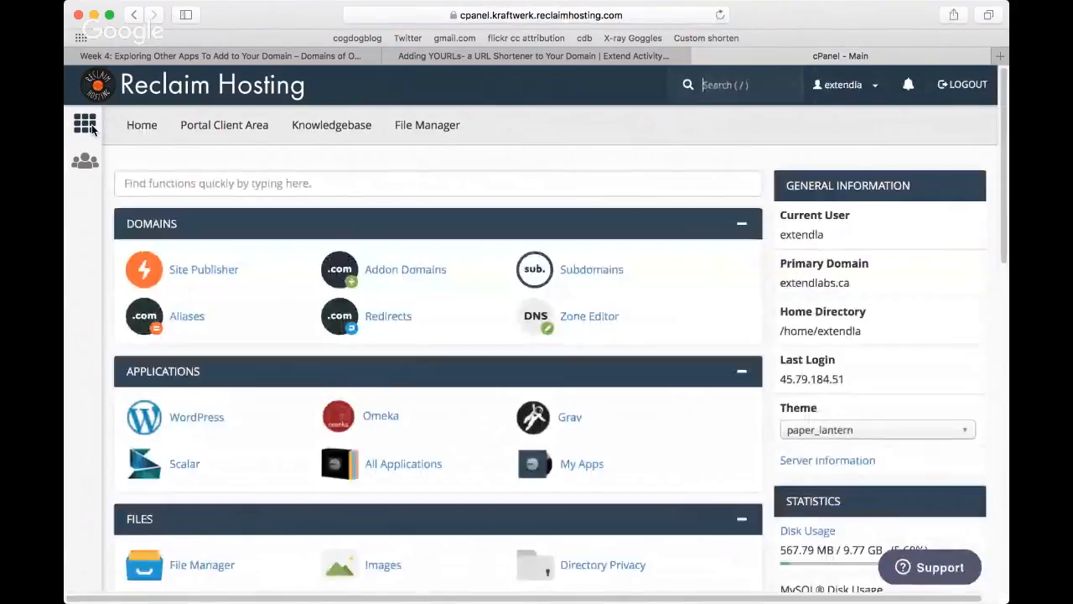
scroll(408, 335, down, 1)
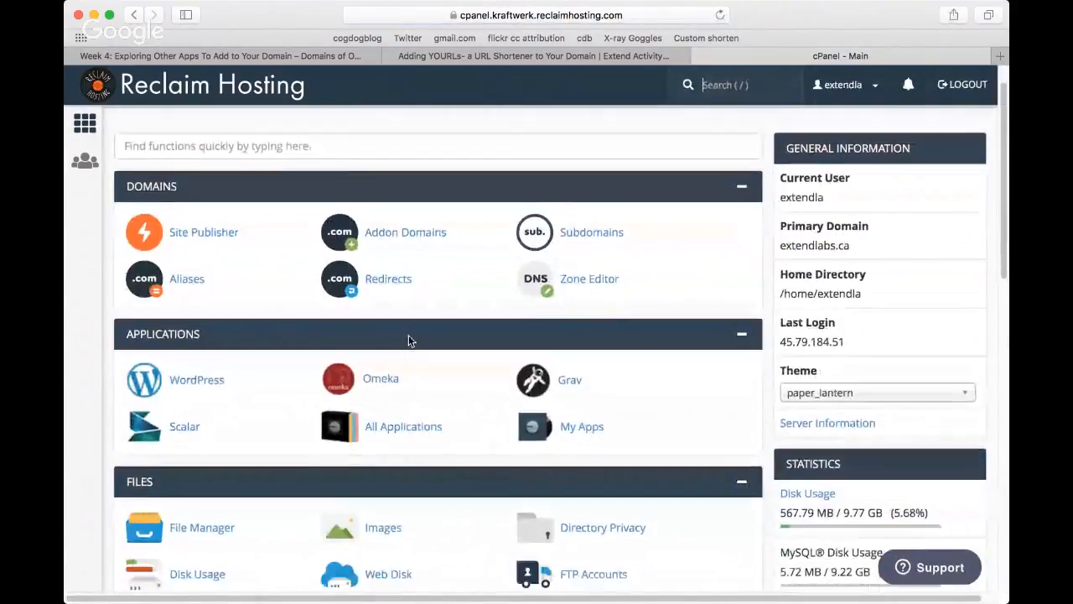
scroll(408, 337, down, 2)
click(400, 349)
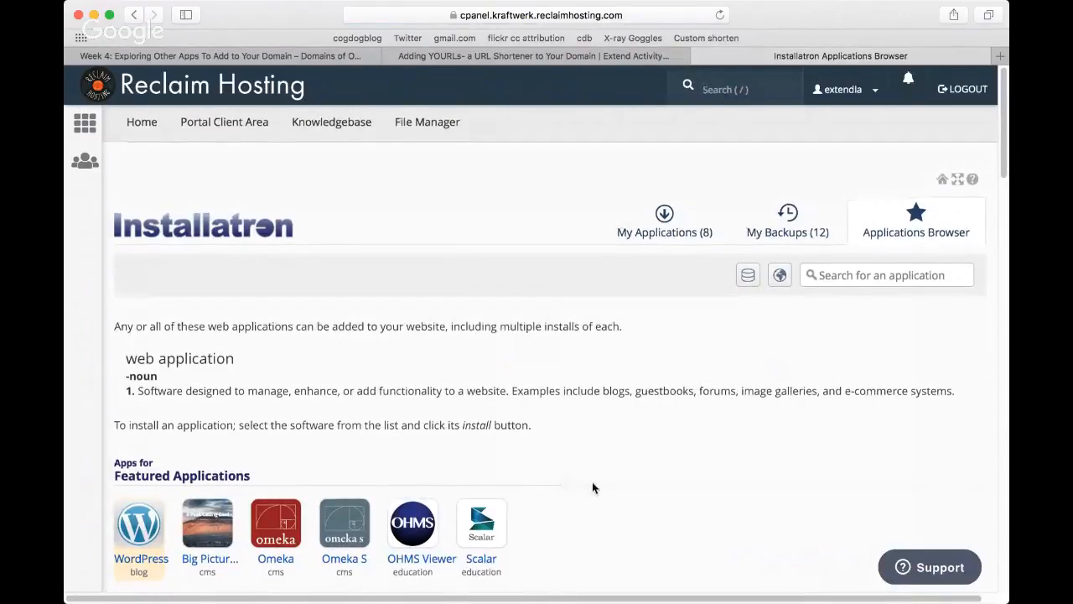
Step: Browse the Installatron applications offered under Featured Applications, Community Building and Content Management
scroll(592, 487, down, 1)
scroll(590, 487, down, 1)
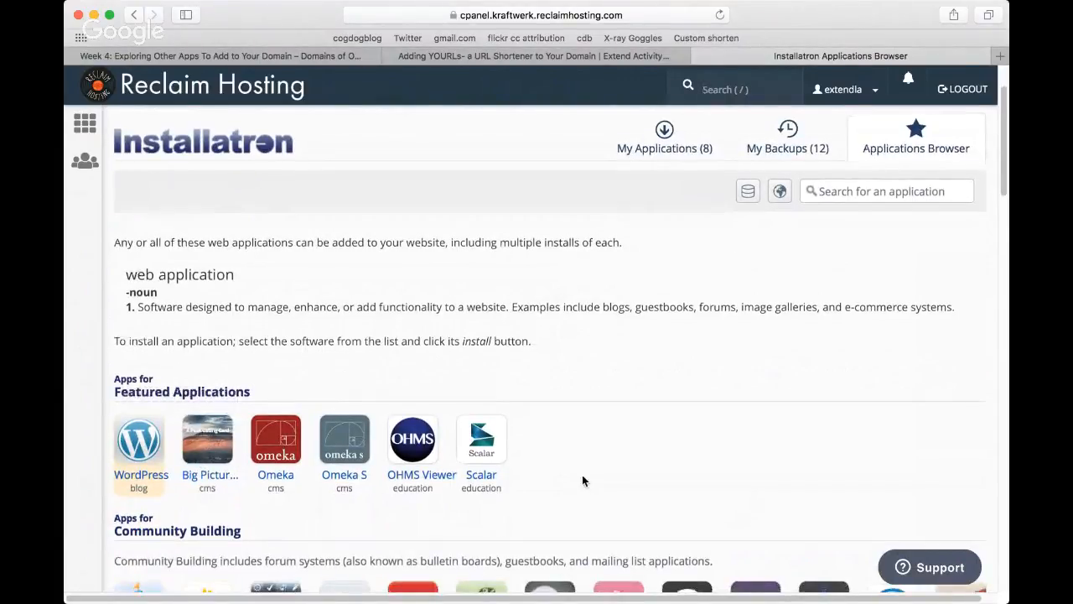
scroll(582, 474, down, 2)
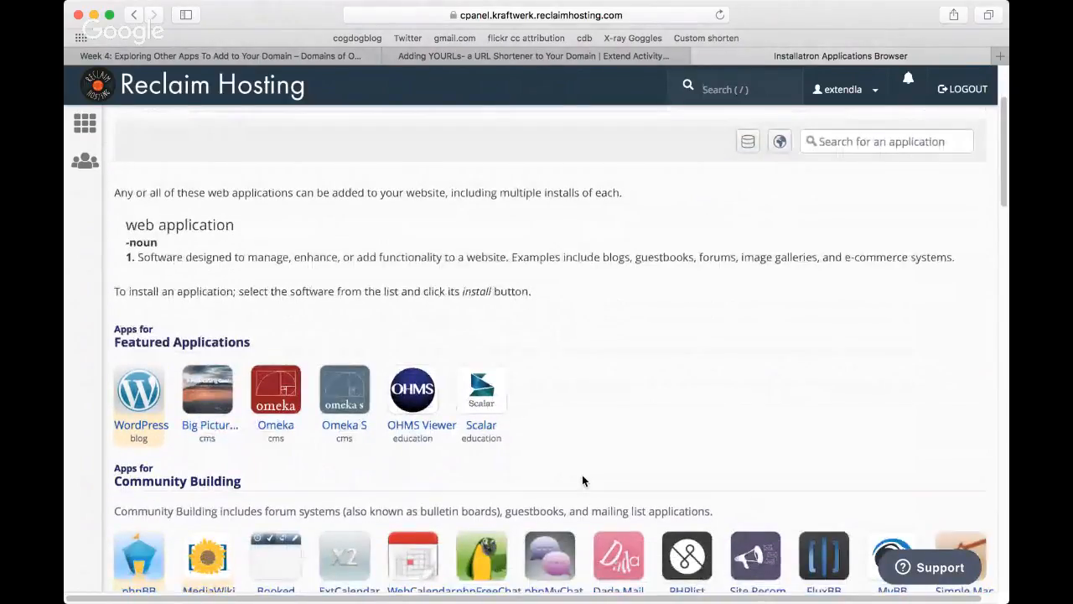
scroll(582, 480, down, 3)
scroll(581, 475, down, 1)
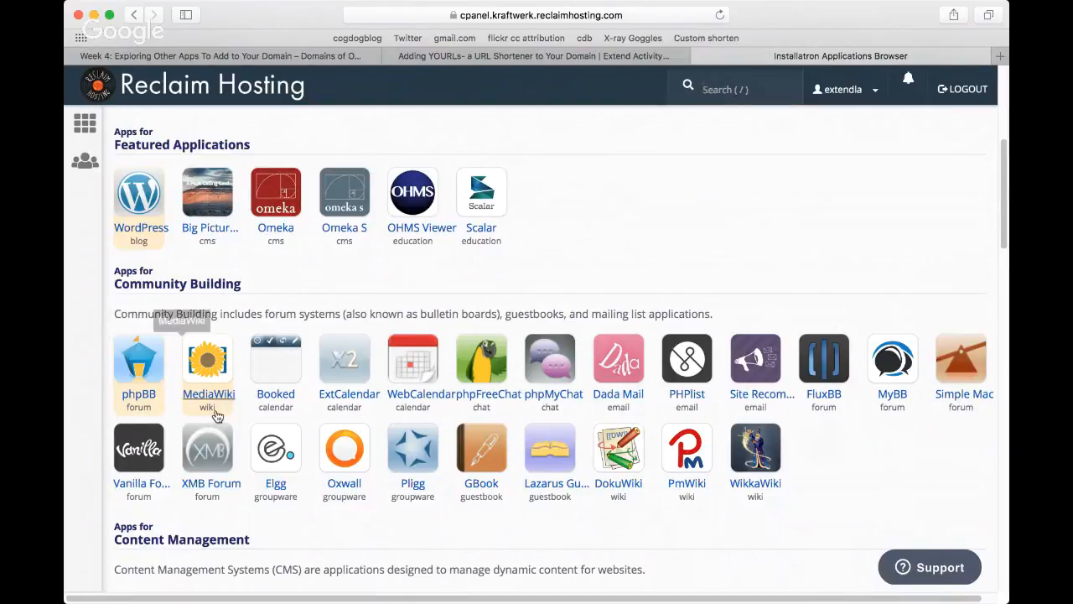
scroll(926, 494, down, 1)
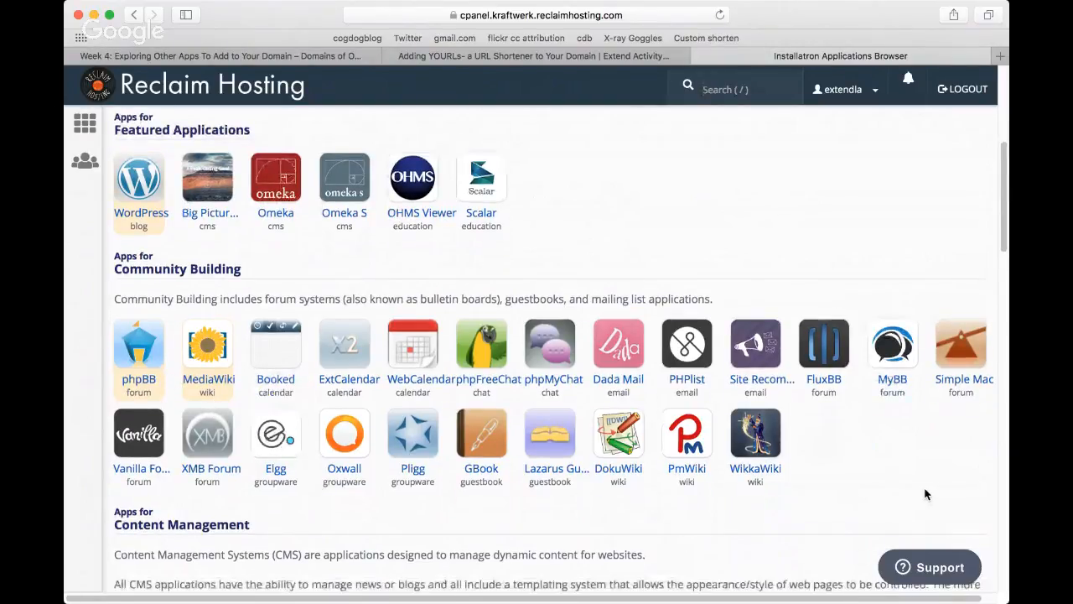
scroll(926, 494, down, 3)
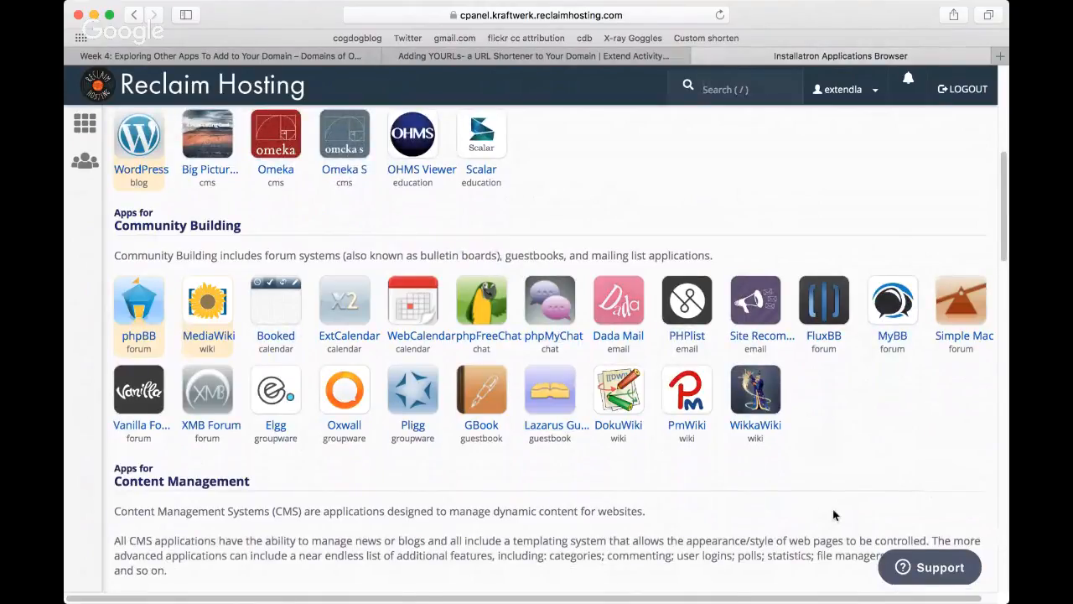
scroll(834, 514, down, 1)
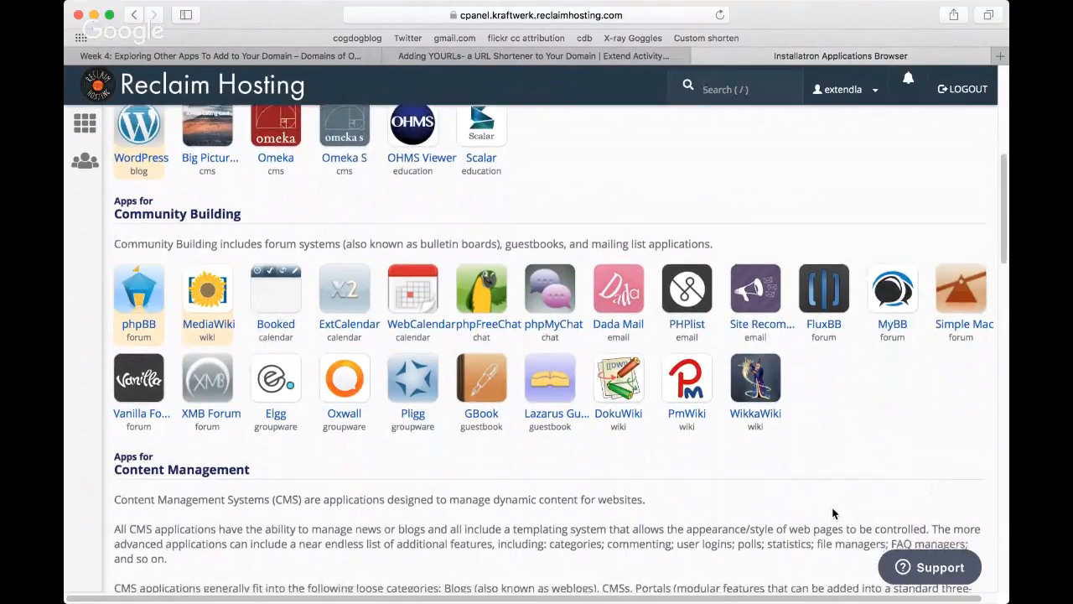
scroll(834, 513, down, 6)
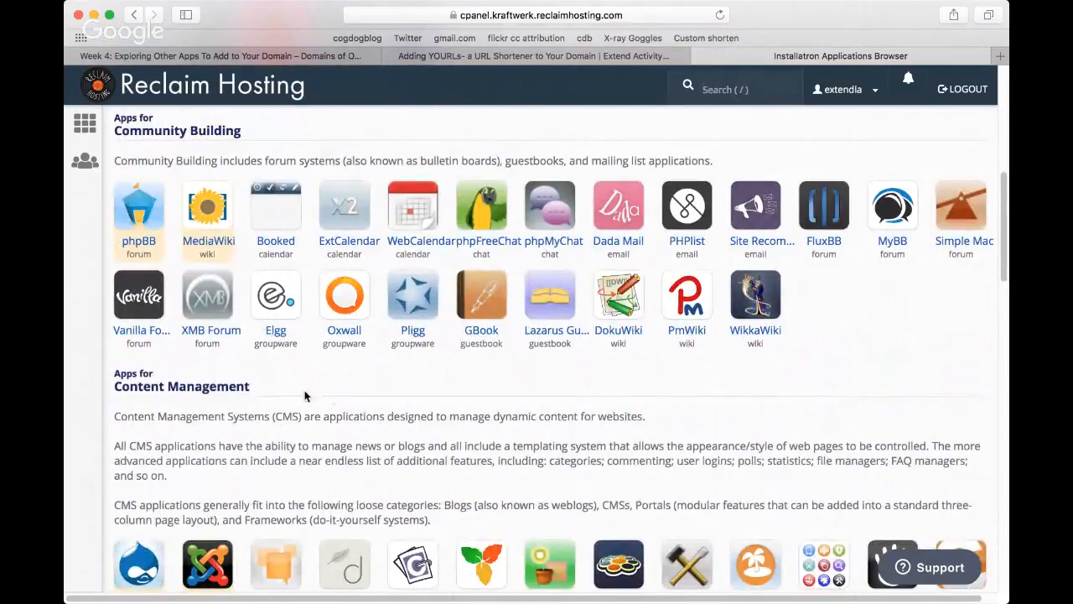
scroll(332, 397, down, 1)
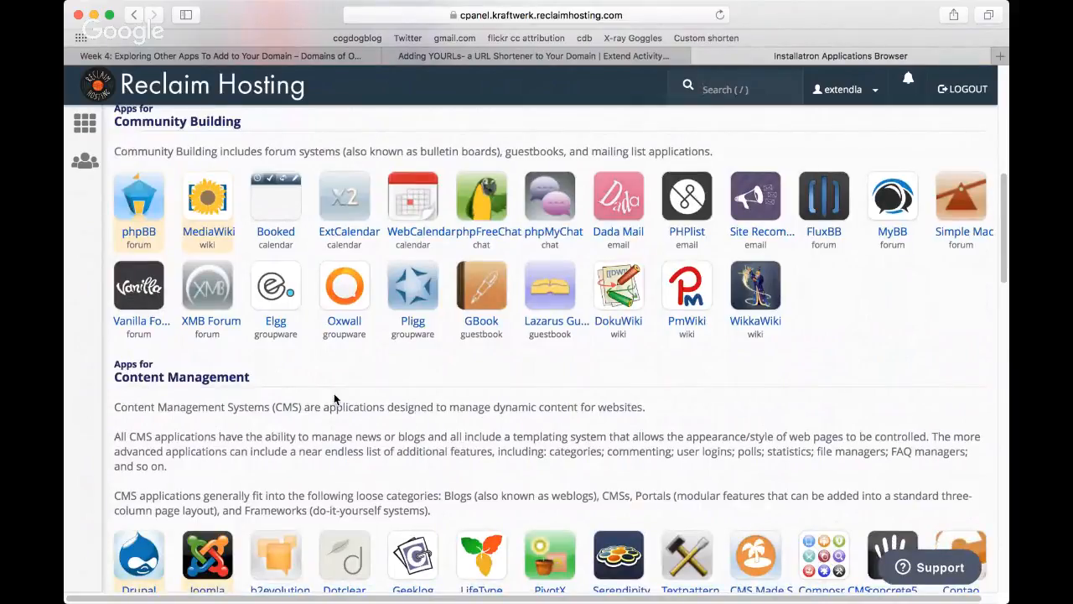
scroll(757, 399, down, 1)
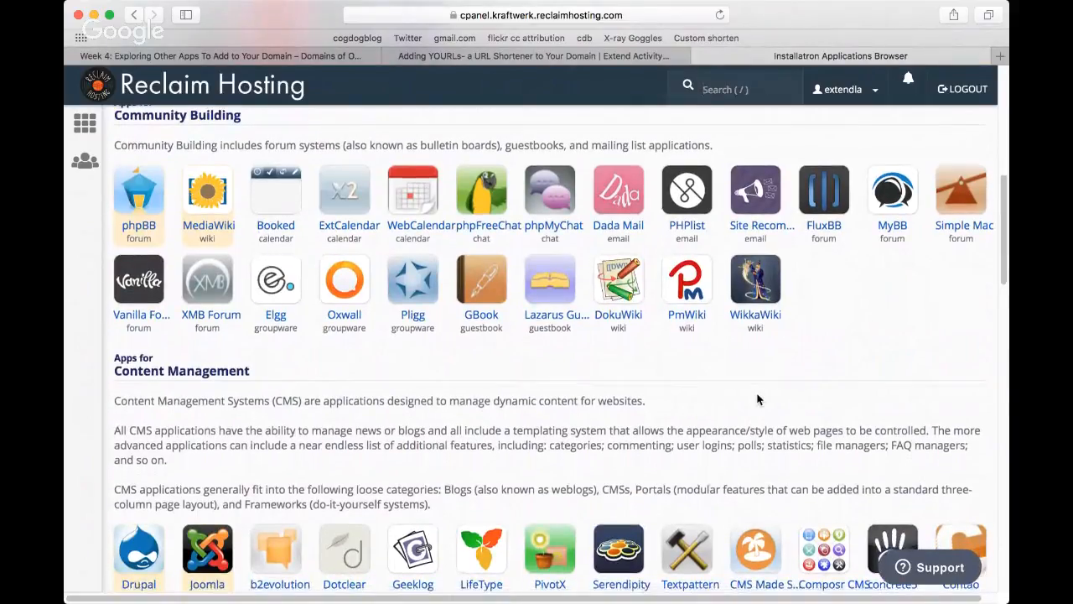
scroll(757, 399, down, 2)
scroll(757, 398, down, 3)
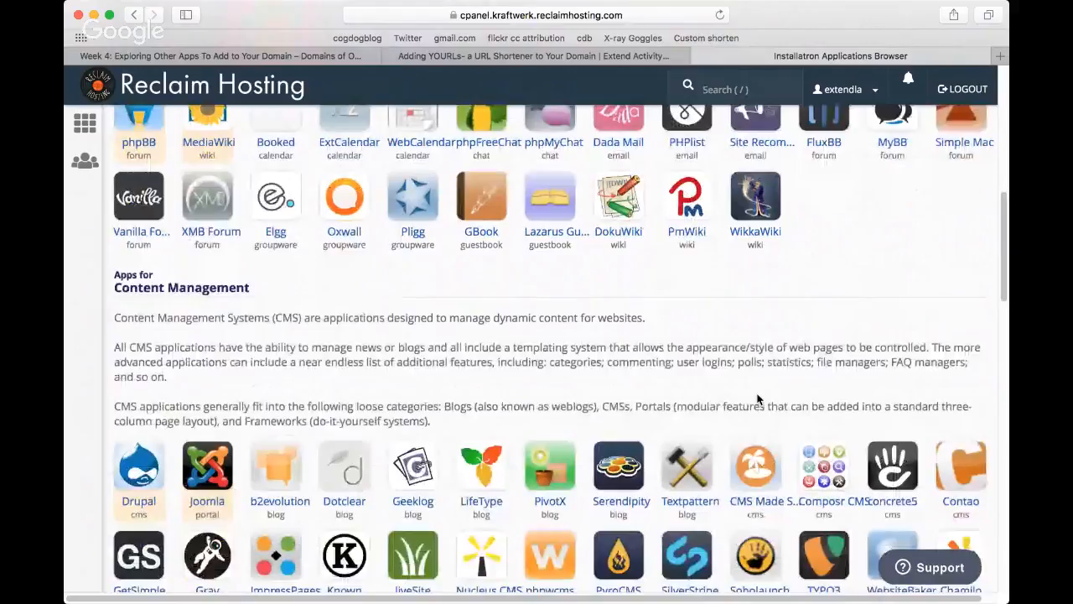
scroll(757, 399, down, 5)
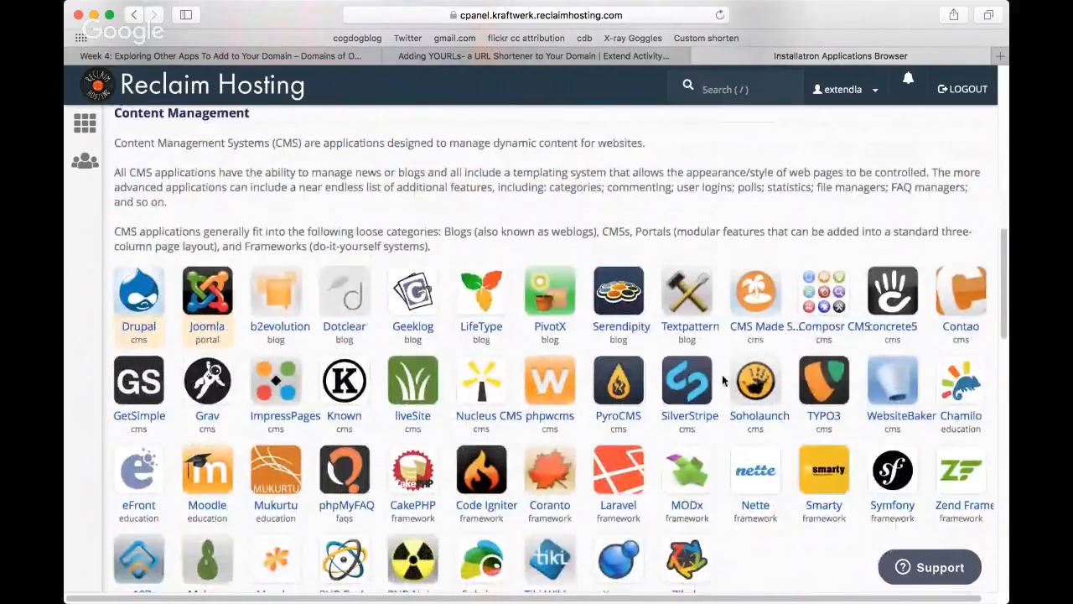
scroll(722, 374, down, 2)
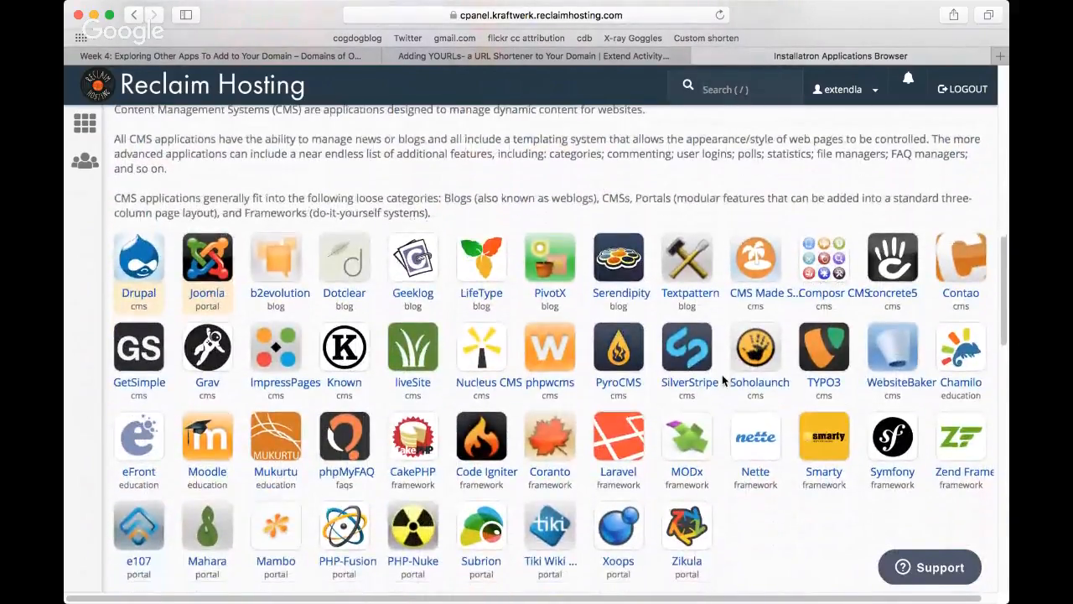
scroll(721, 374, down, 2)
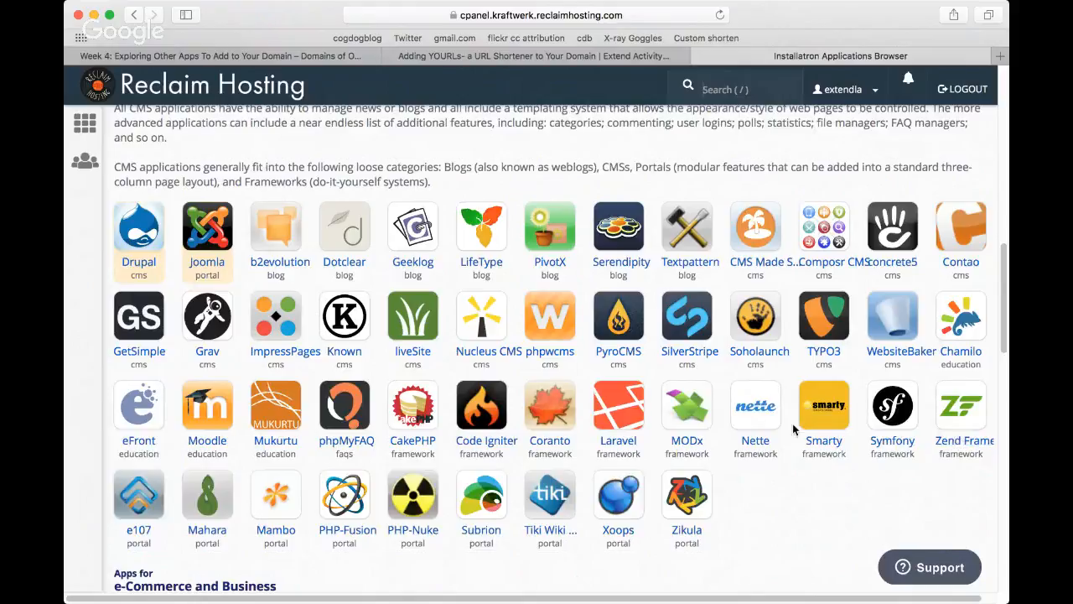
Step: Examine the applications offered for e-Commerce and Business, Photos and Files, and Surveys and Statistics
scroll(793, 426, down, 1)
scroll(792, 429, down, 3)
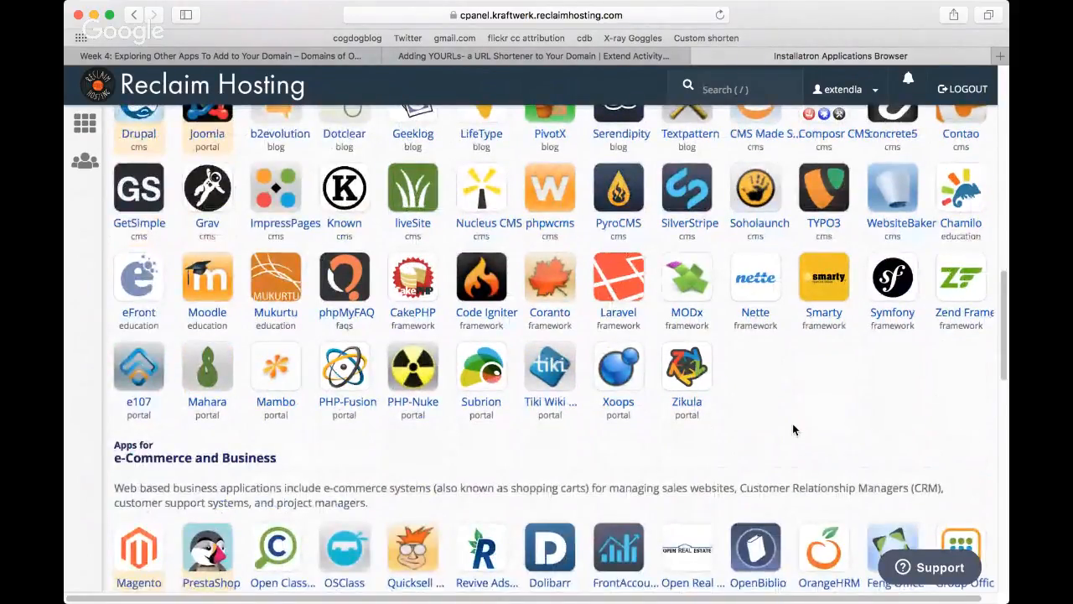
scroll(793, 429, down, 1)
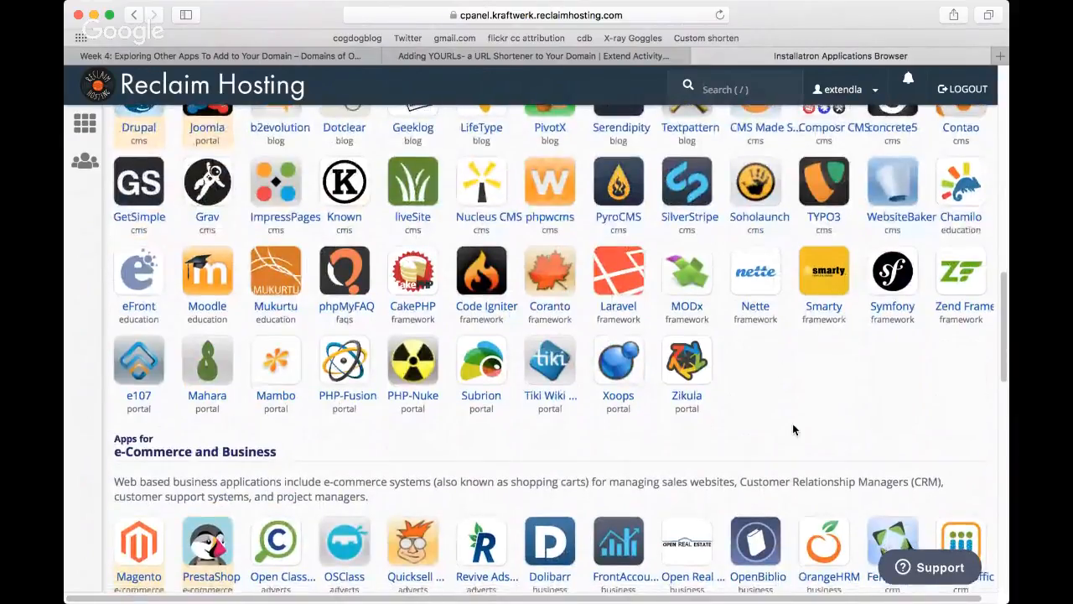
scroll(792, 429, down, 1)
scroll(792, 429, down, 3)
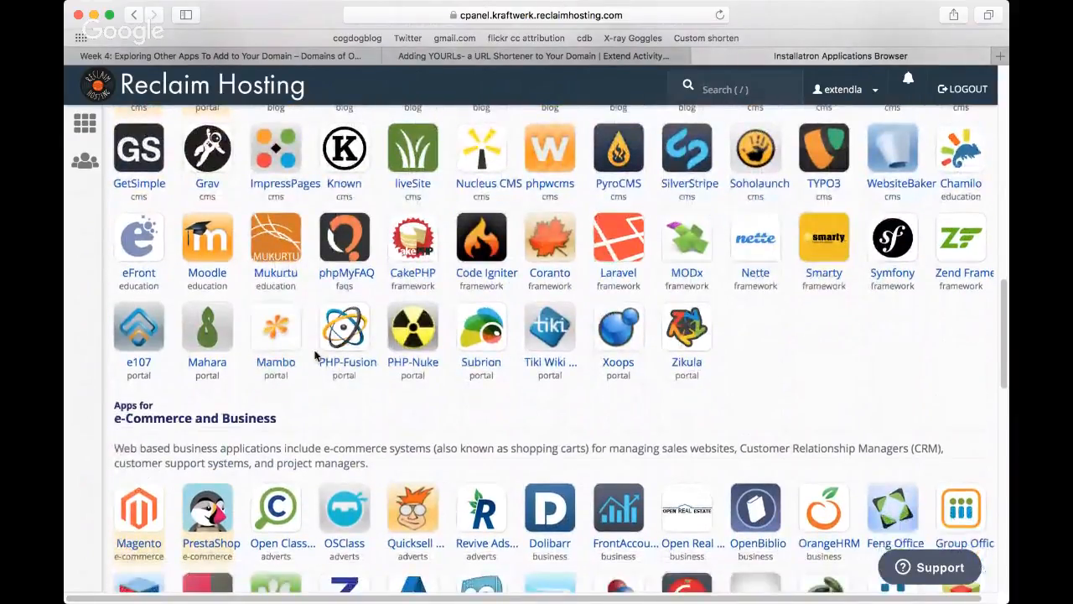
scroll(907, 385, down, 2)
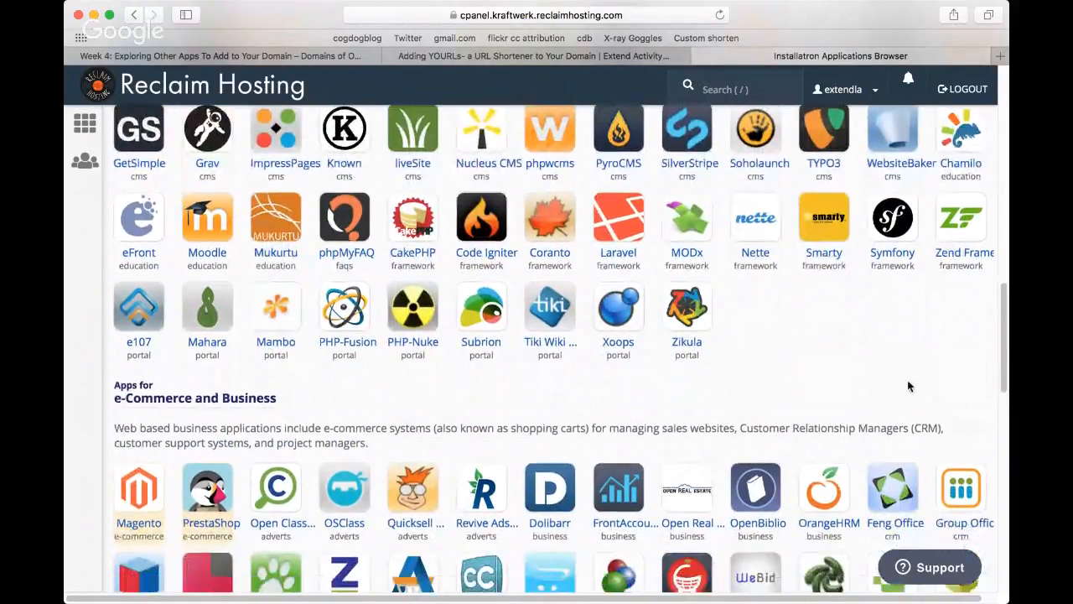
scroll(907, 386, down, 5)
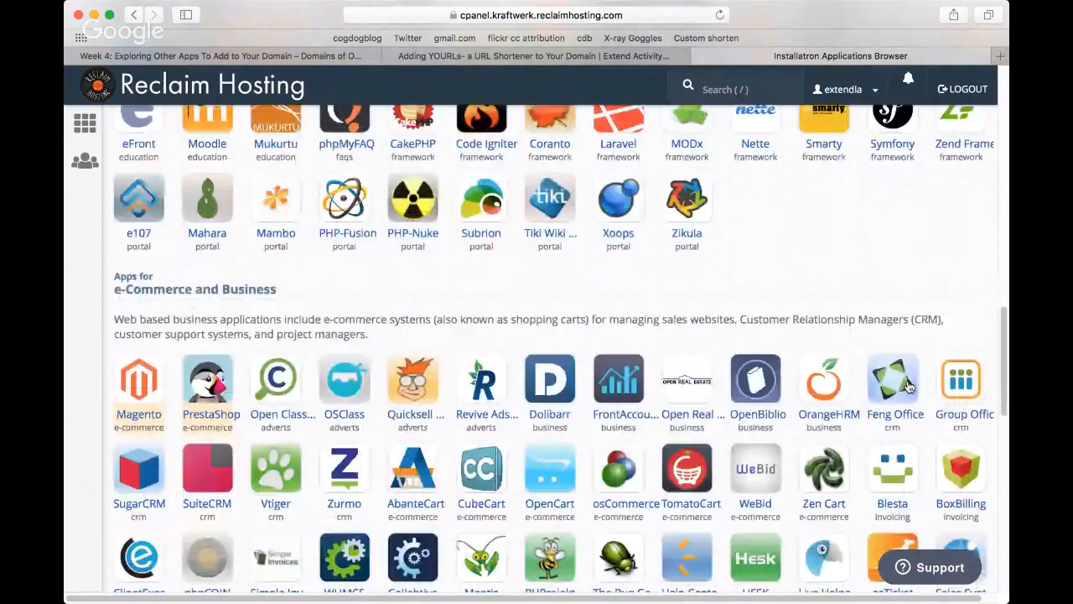
scroll(908, 385, down, 4)
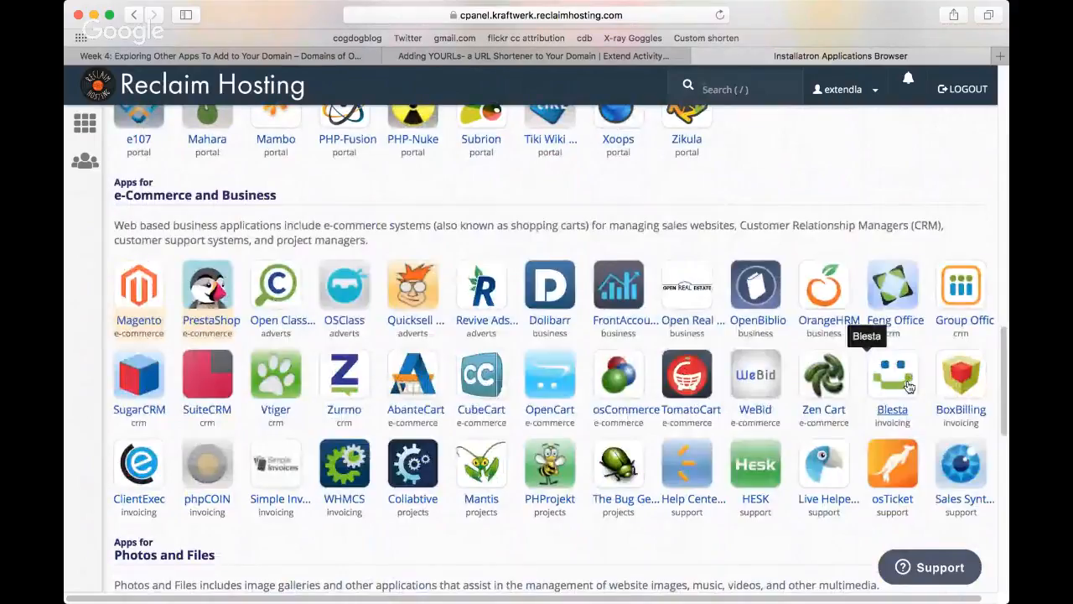
scroll(908, 385, down, 1)
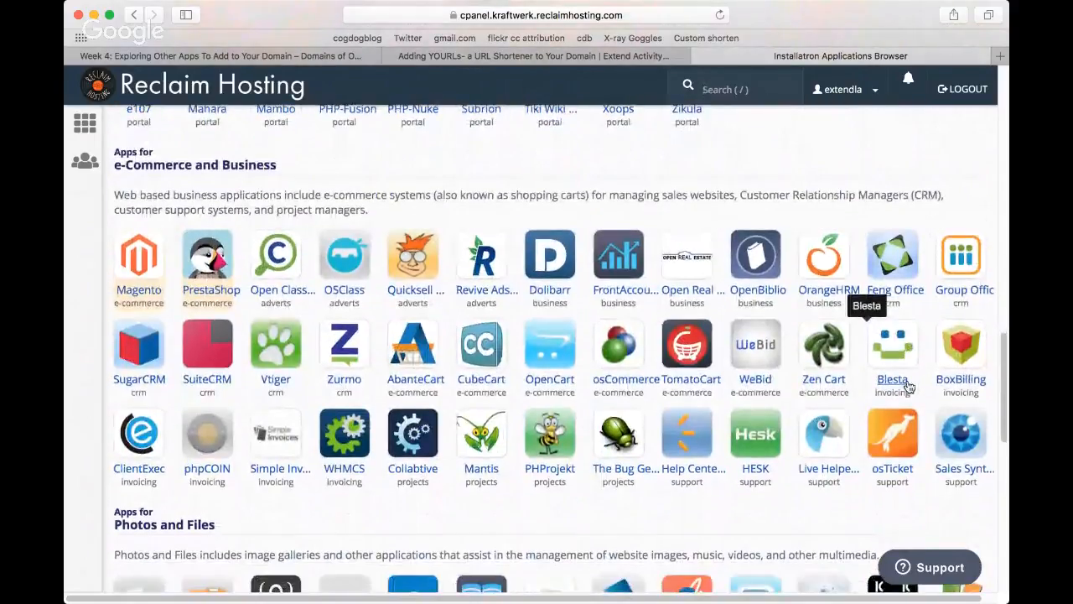
scroll(908, 385, down, 8)
scroll(909, 386, down, 2)
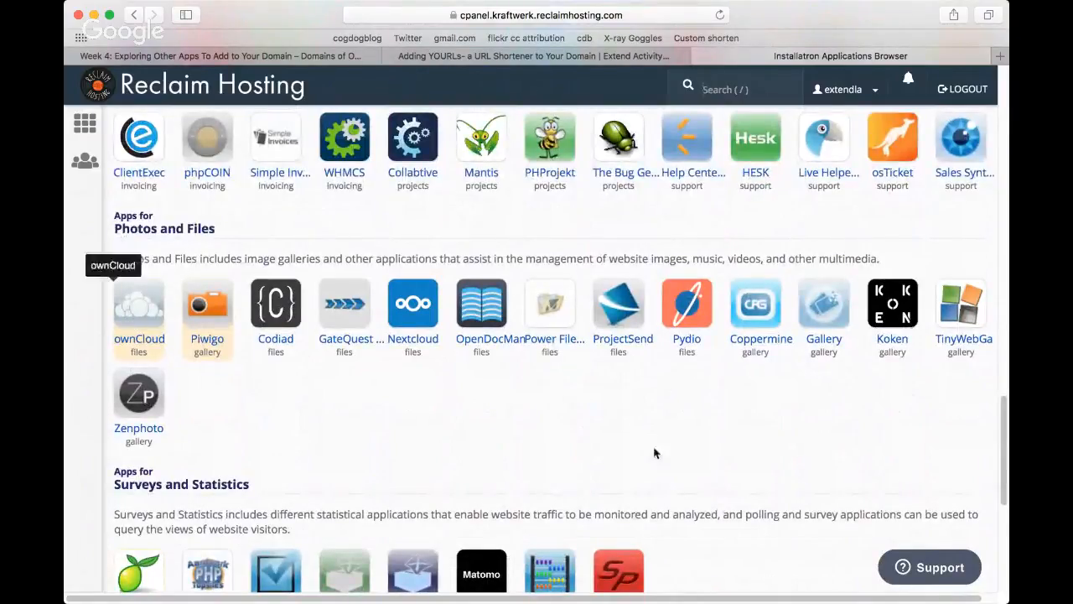
scroll(648, 443, down, 3)
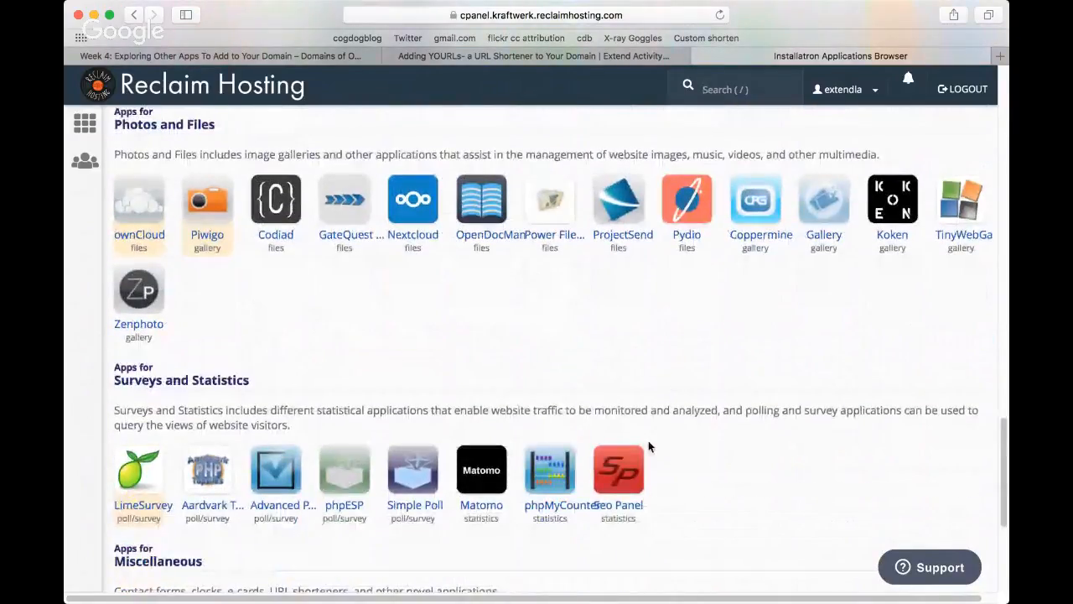
Step: Open the YOURLS application page from the Miscellaneous apps
scroll(648, 440, down, 6)
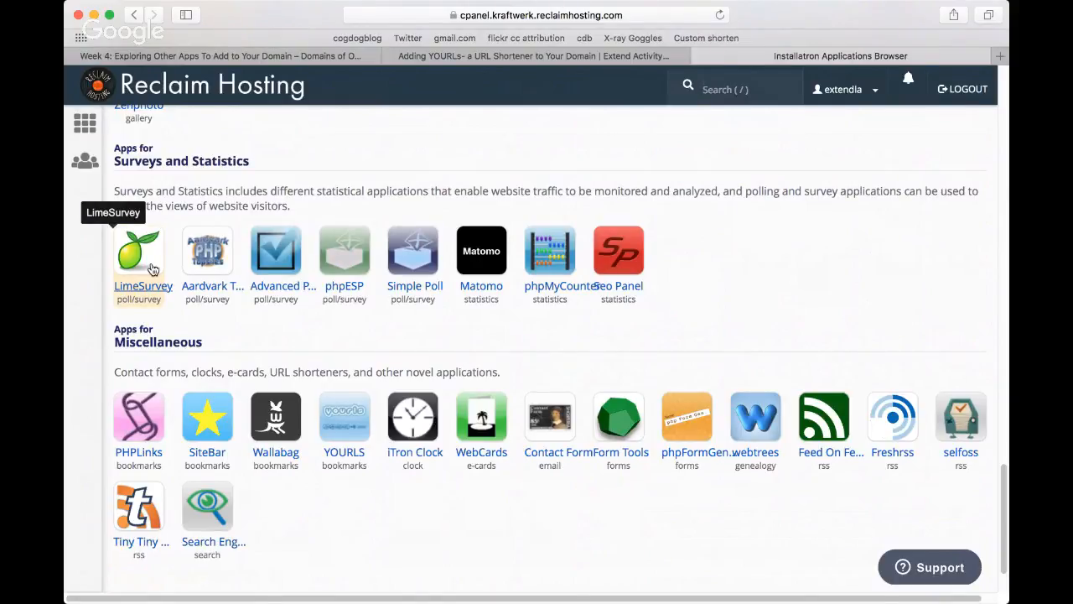
scroll(615, 486, down, 2)
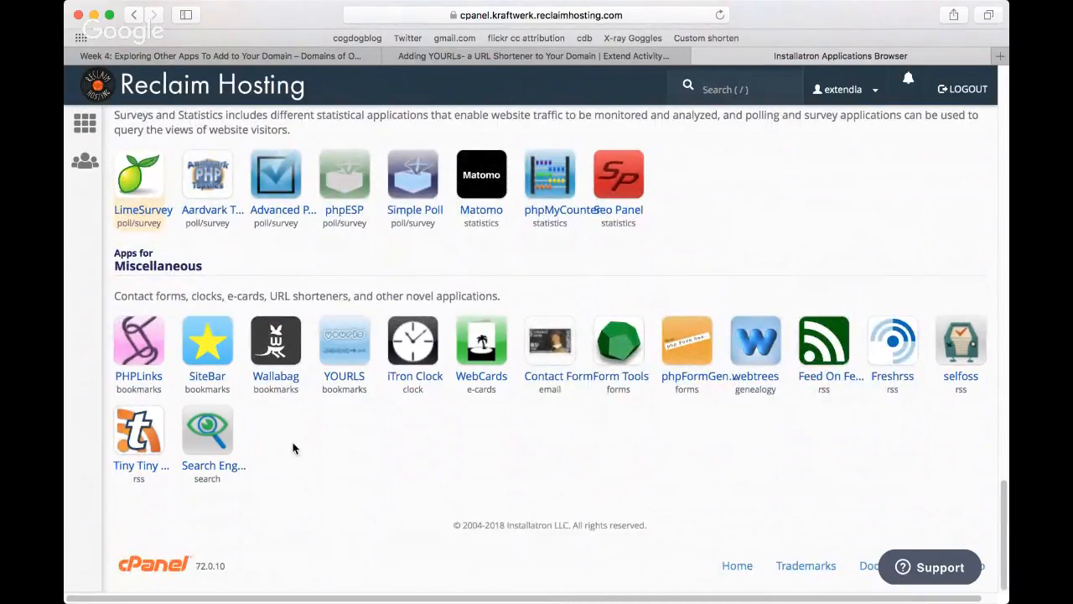
click(349, 355)
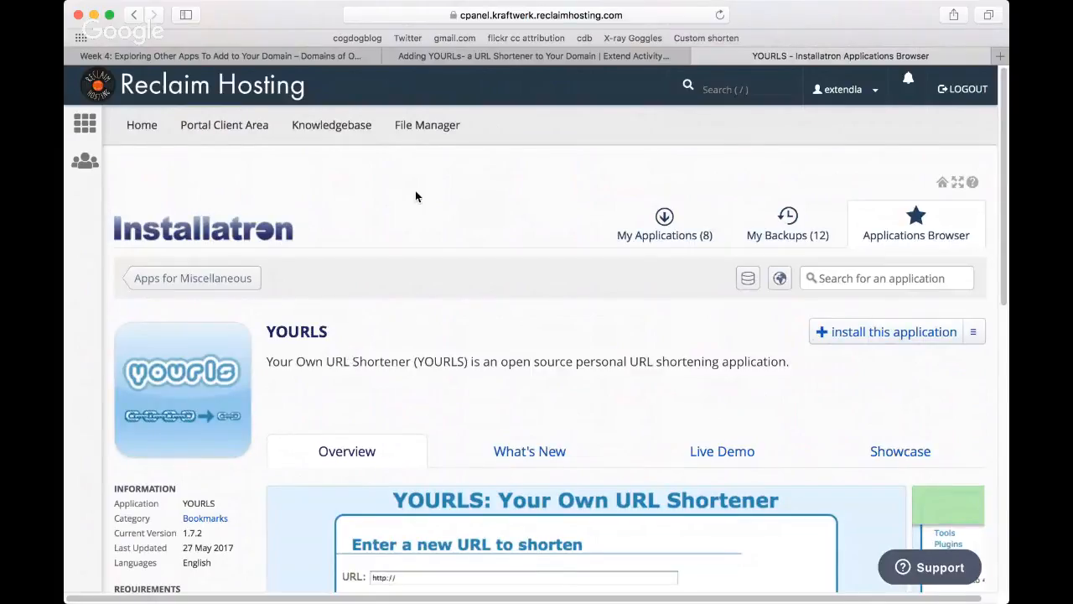
Step: Review the YOURLS overview, version history, live demo and showcase, and return to the overview near the install option
scroll(705, 395, down, 2)
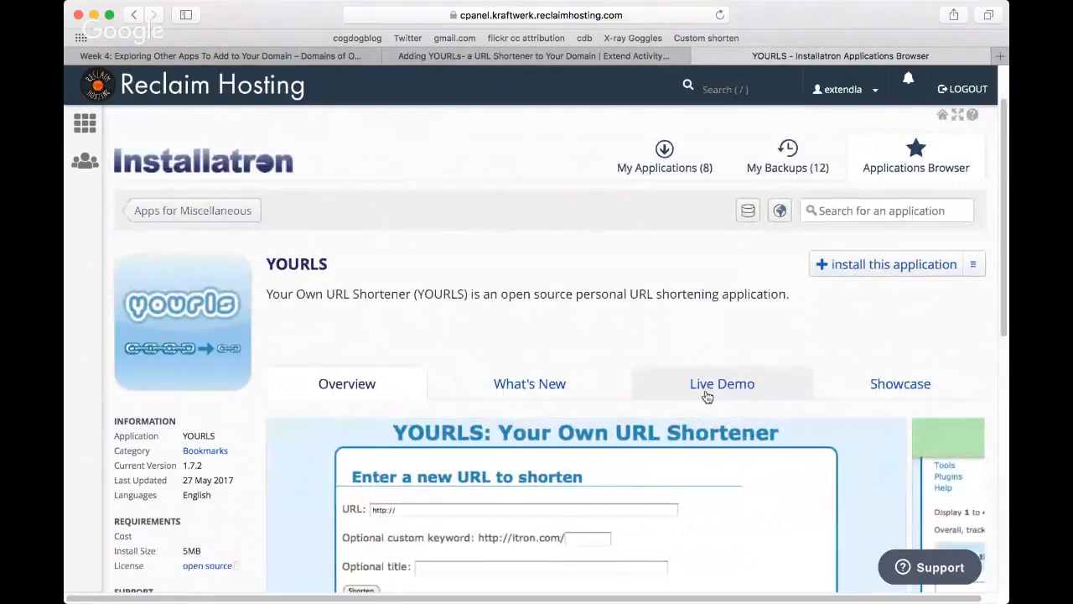
scroll(755, 396, down, 1)
scroll(843, 432, down, 1)
scroll(843, 431, down, 5)
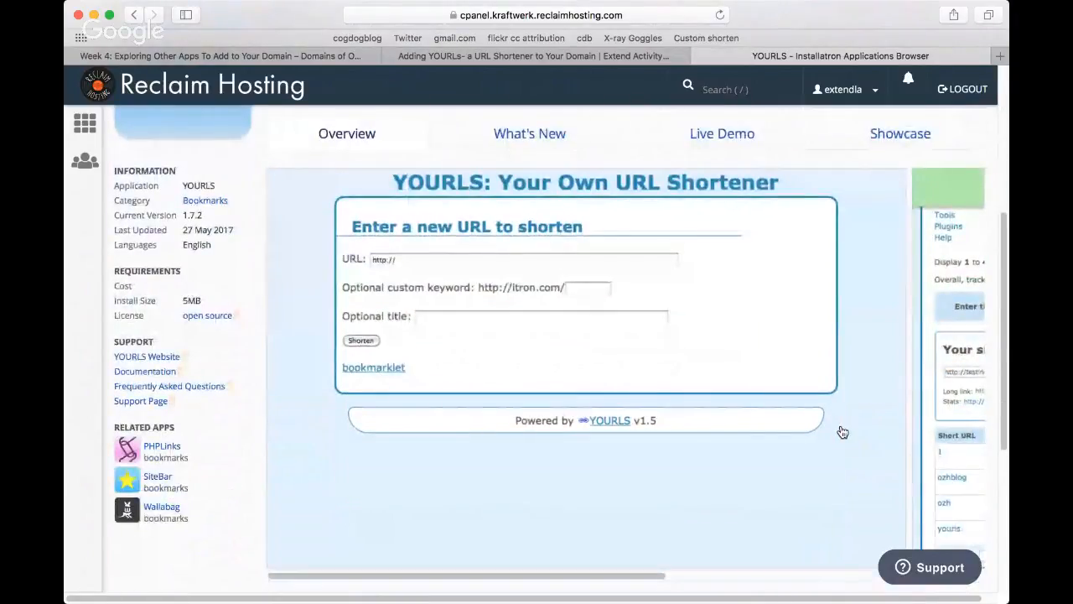
scroll(843, 433, up, 1)
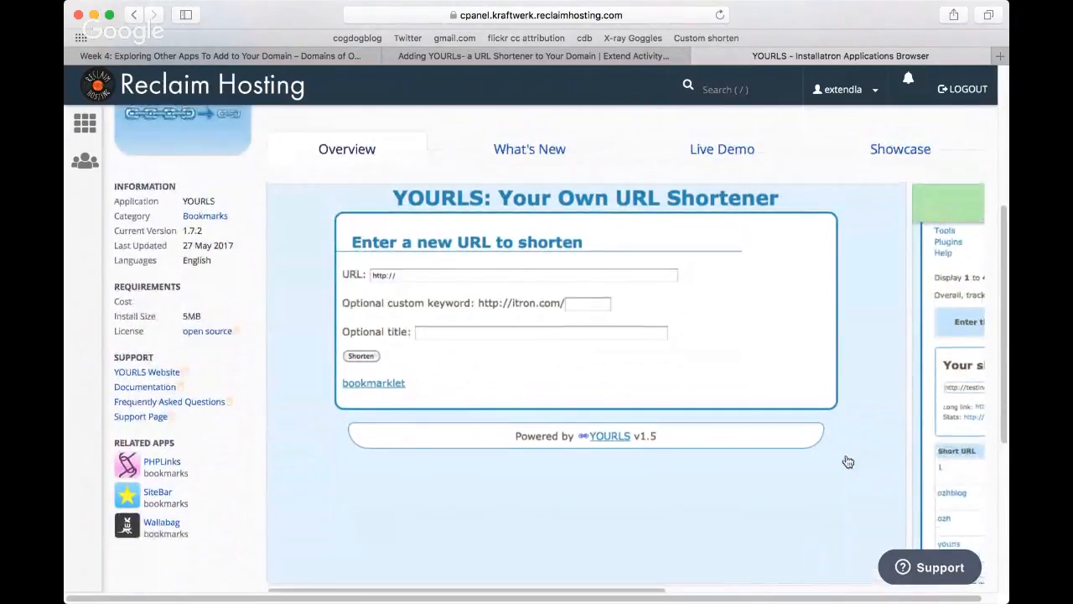
click(528, 165)
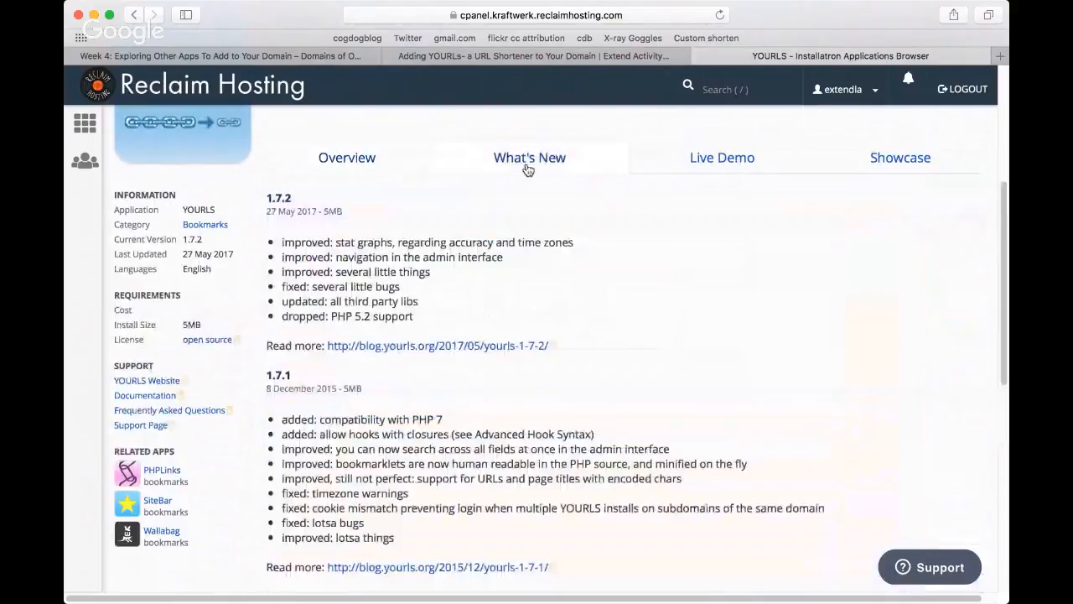
click(730, 164)
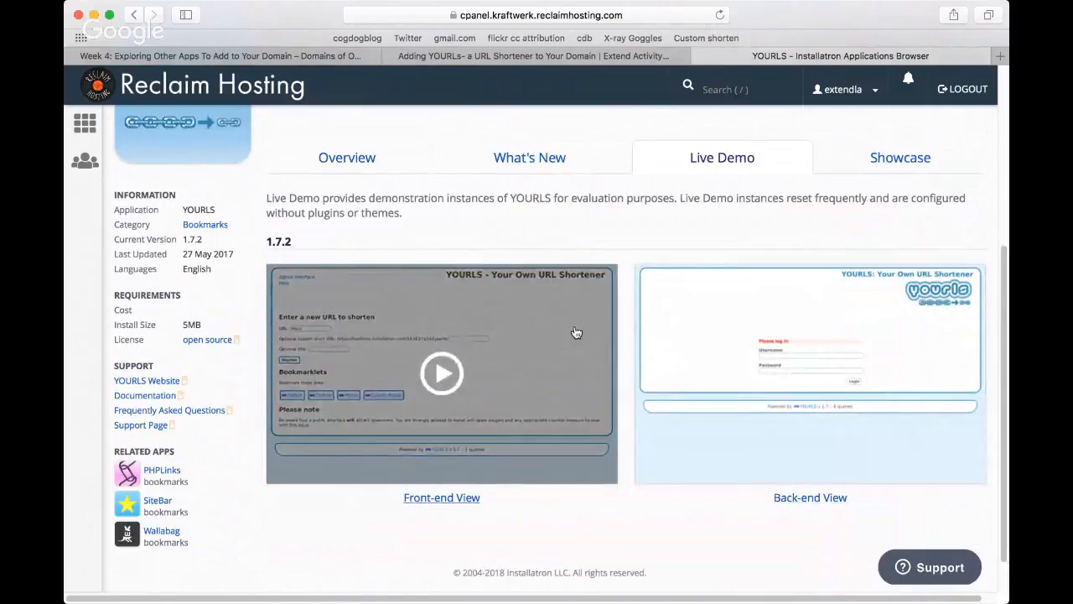
click(899, 161)
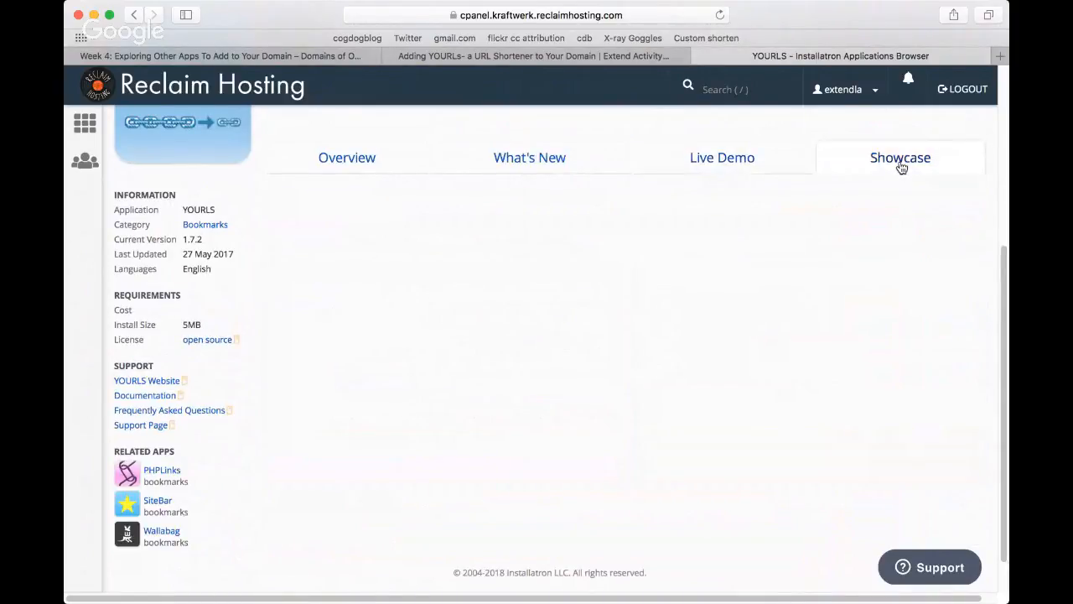
click(356, 163)
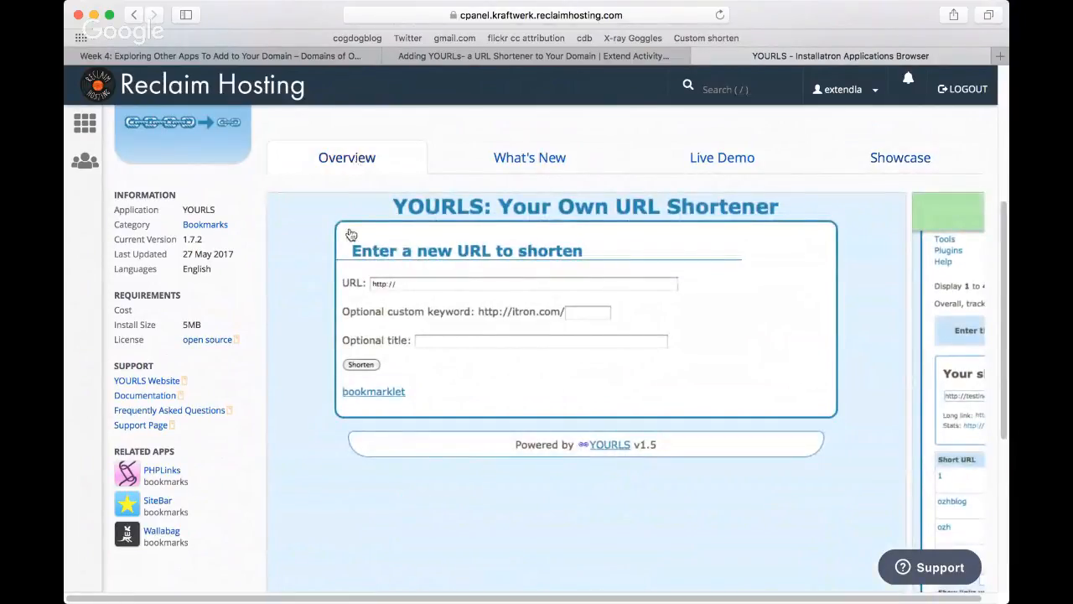
scroll(292, 335, down, 2)
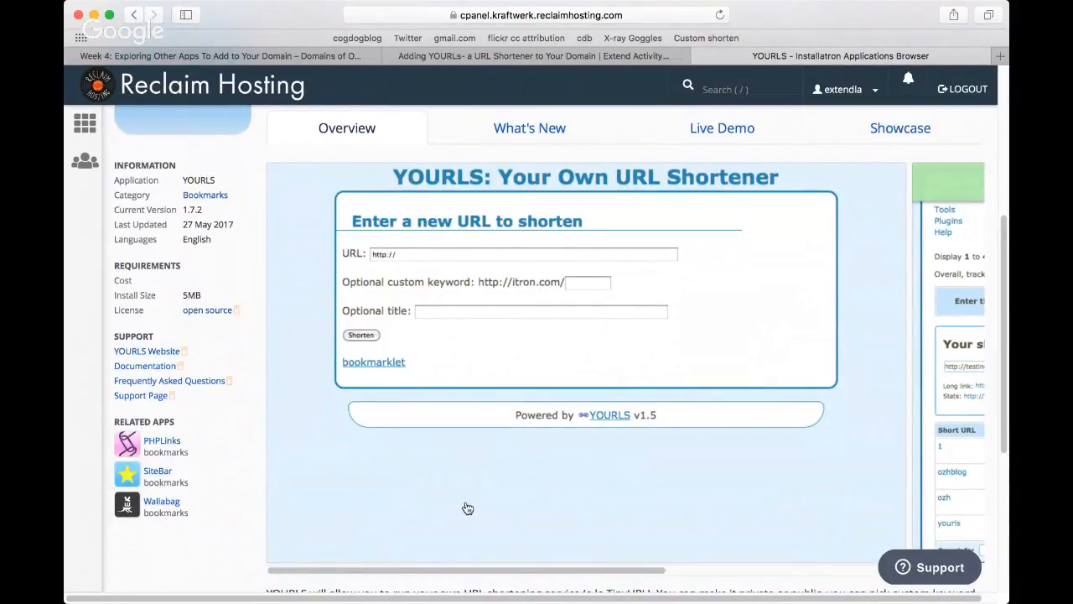
scroll(467, 508, up, 5)
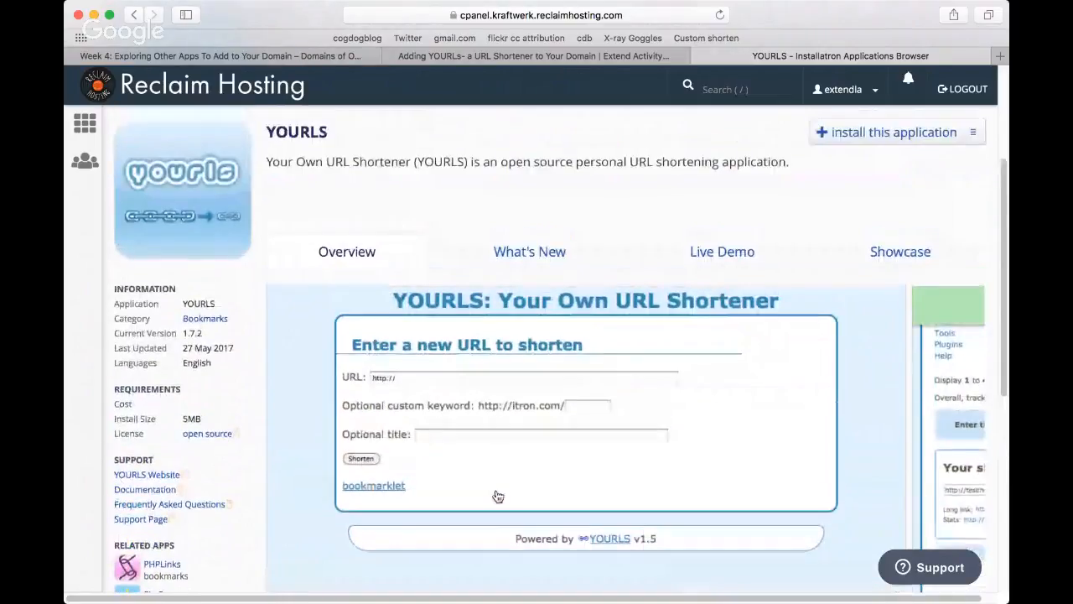
scroll(498, 496, up, 2)
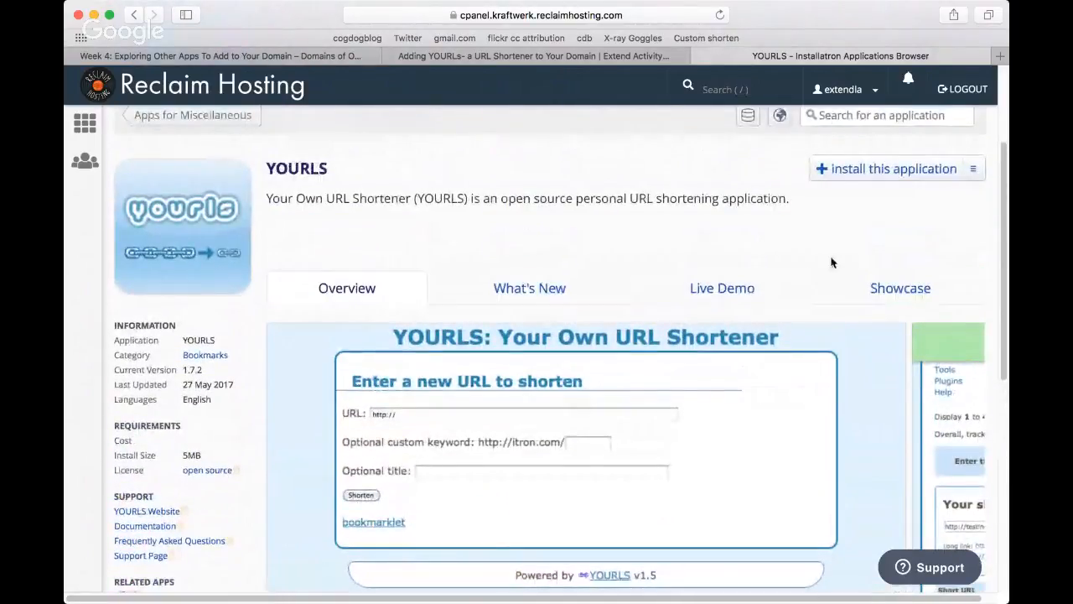
click(872, 170)
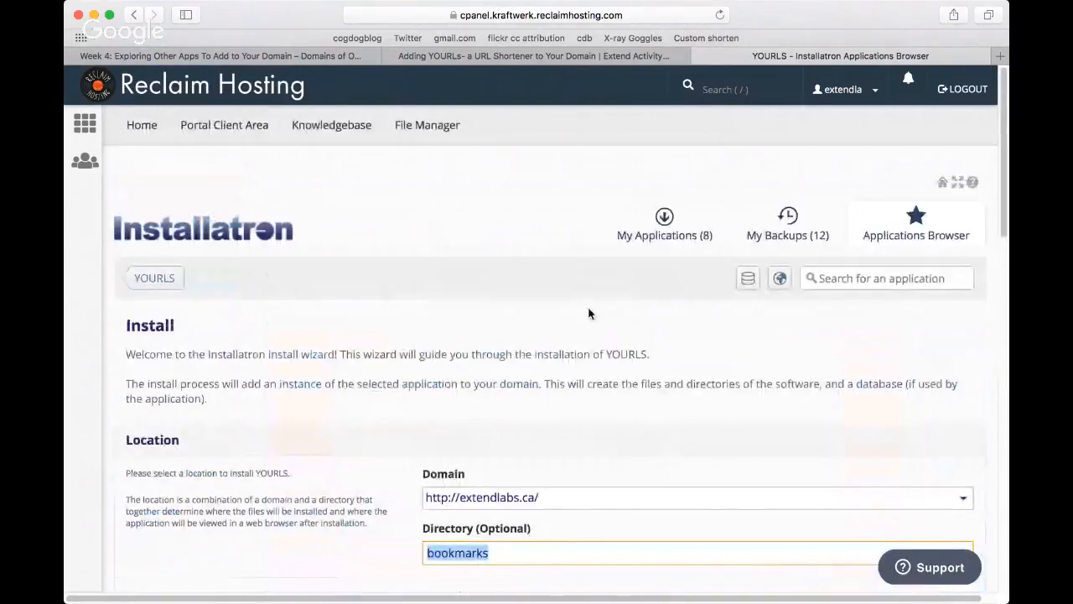
scroll(528, 348, down, 5)
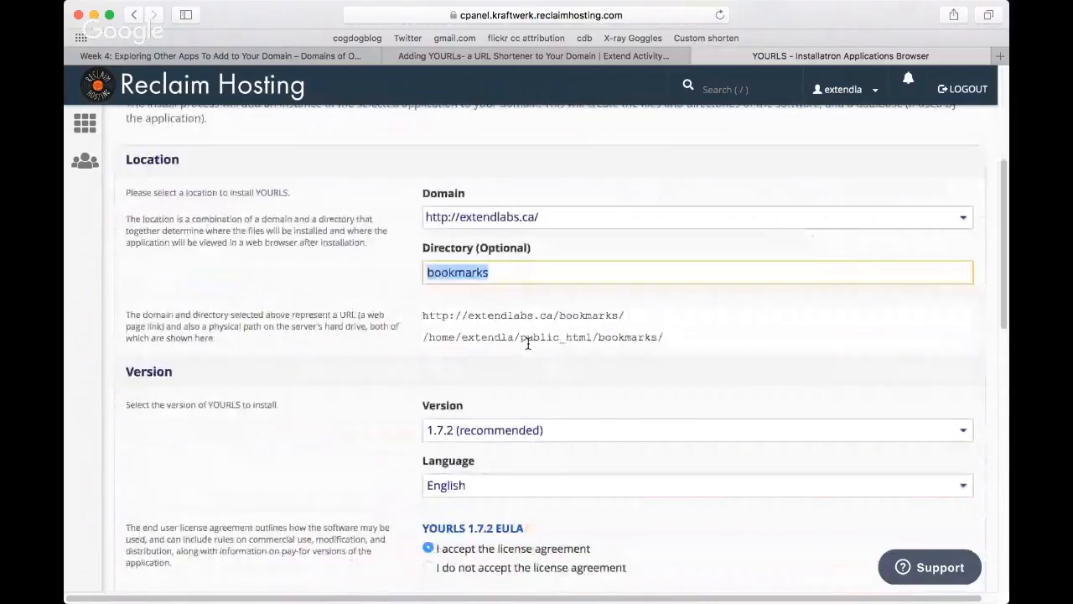
click(965, 220)
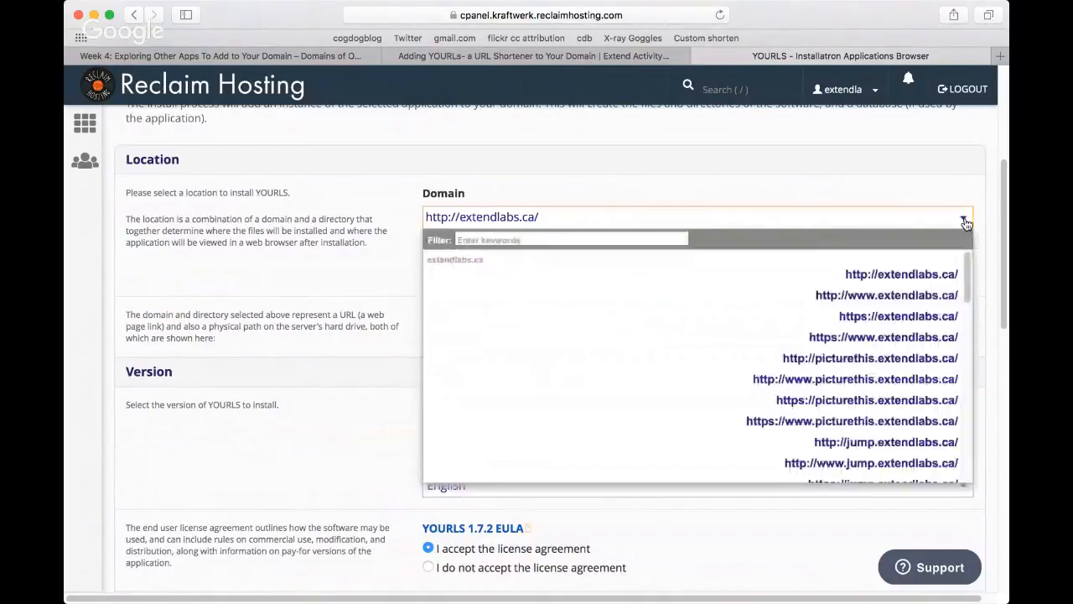
scroll(933, 331, down, 1)
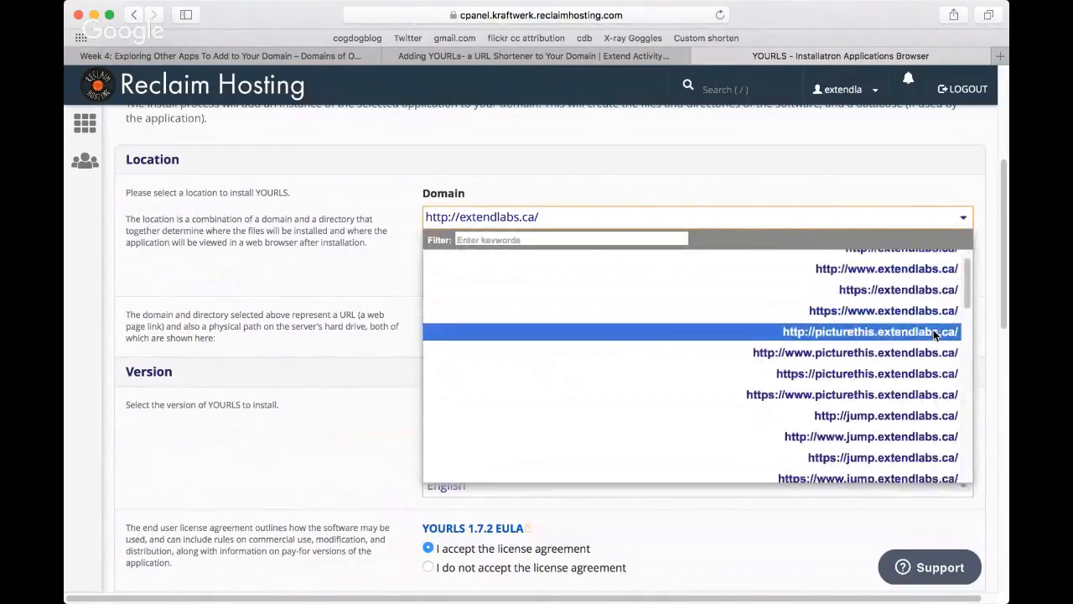
scroll(933, 331, down, 3)
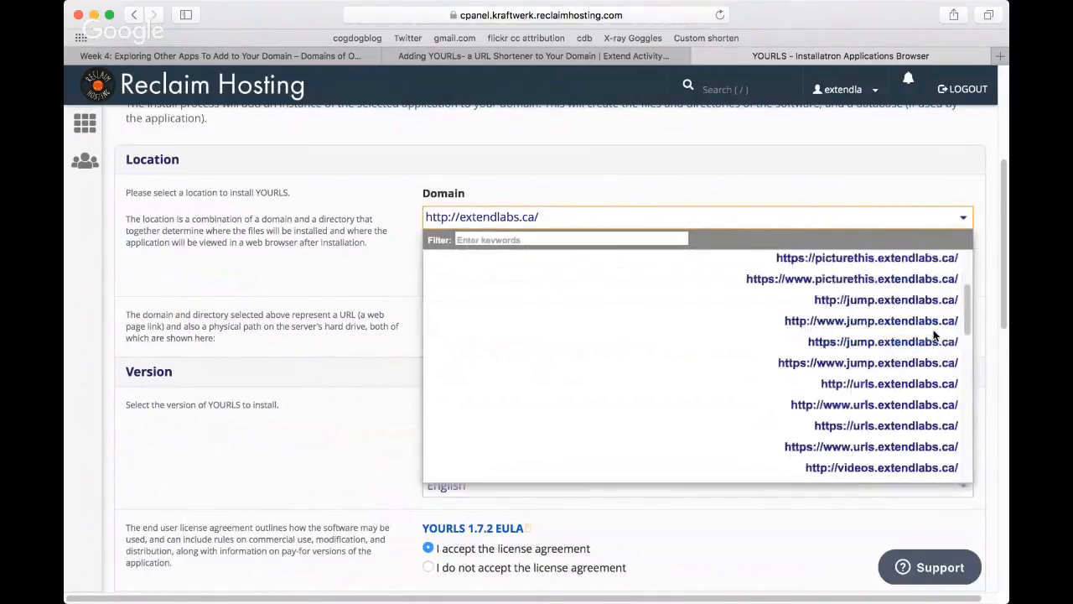
click(886, 426)
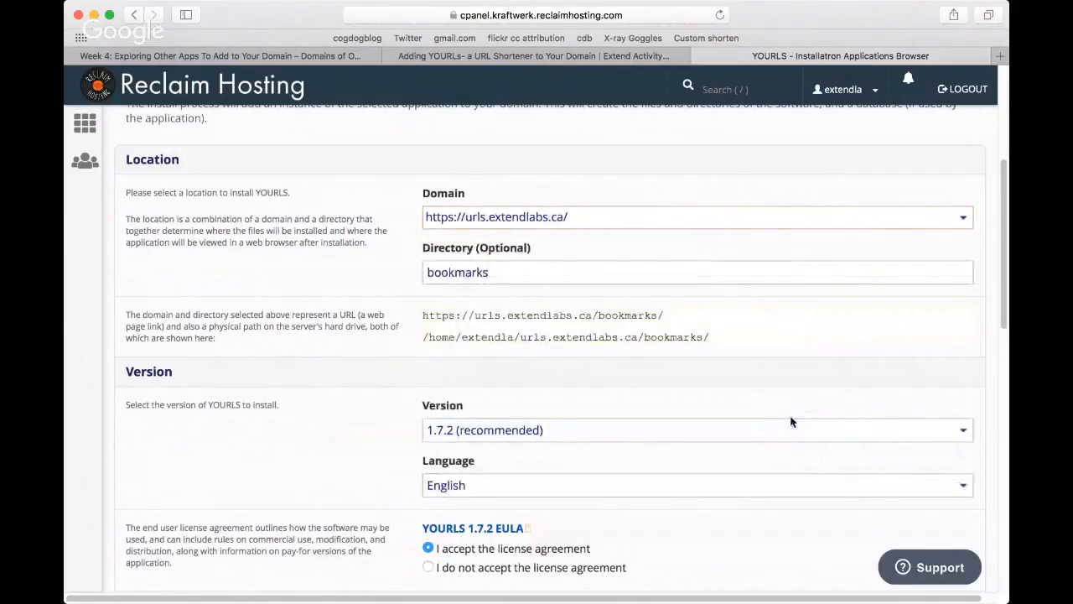
Step: Clear the optional directory so that YOURLS installs at the root of the urls.extendlabs.ca subdomain
drag(496, 274, 430, 273)
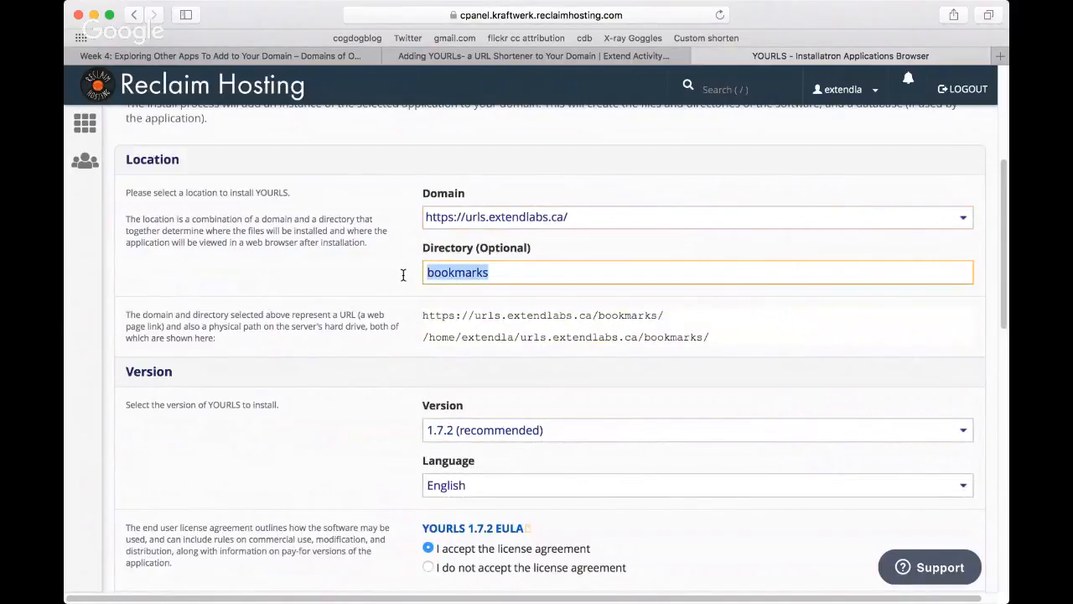
key(BackSpace)
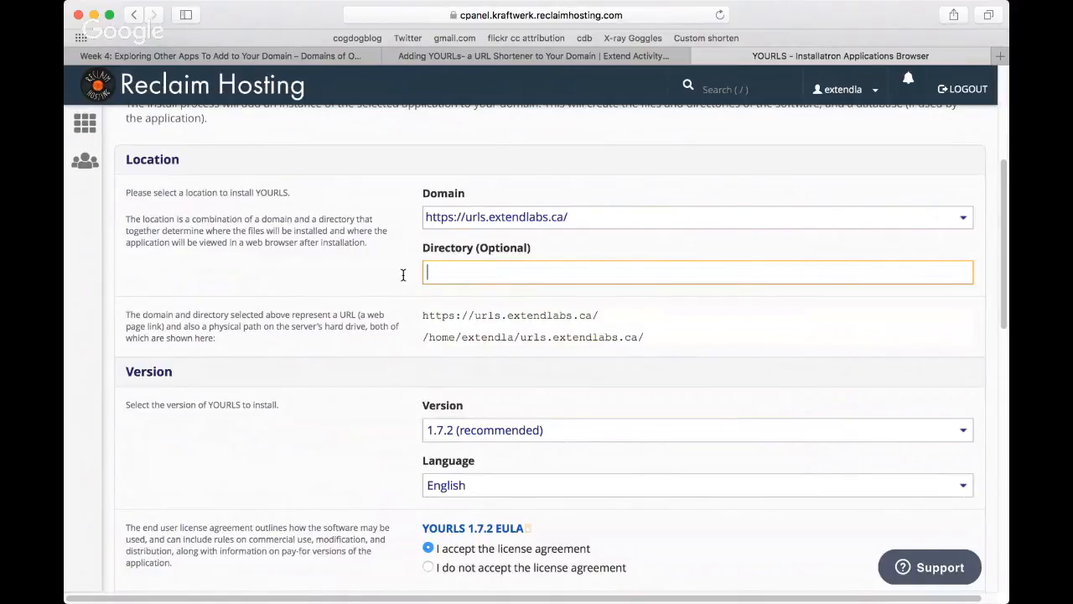
scroll(757, 282, up, 1)
scroll(747, 303, down, 2)
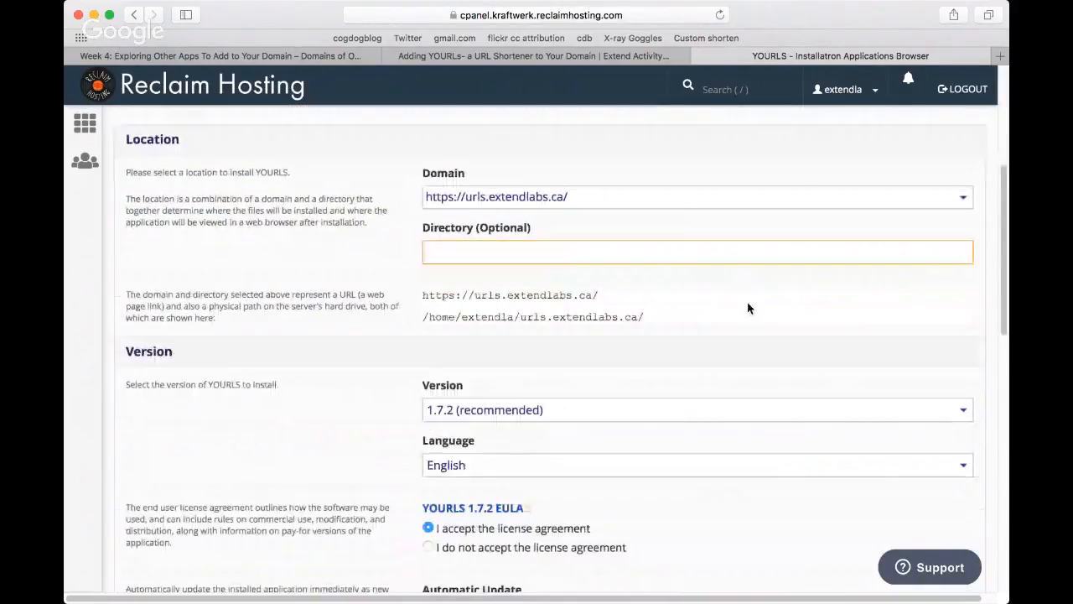
scroll(749, 307, down, 1)
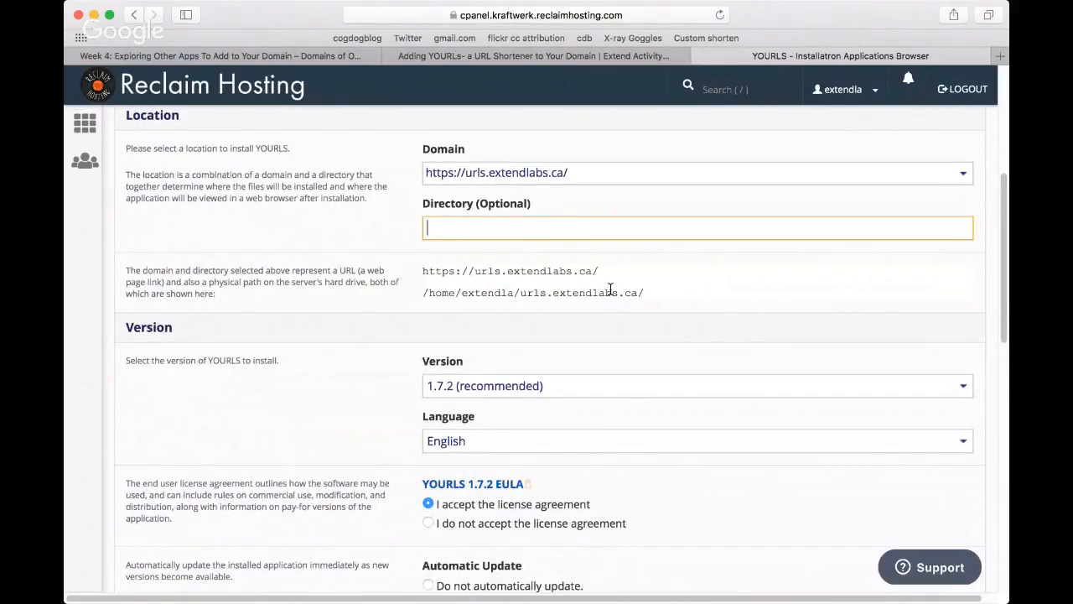
scroll(751, 323, down, 1)
scroll(751, 326, down, 5)
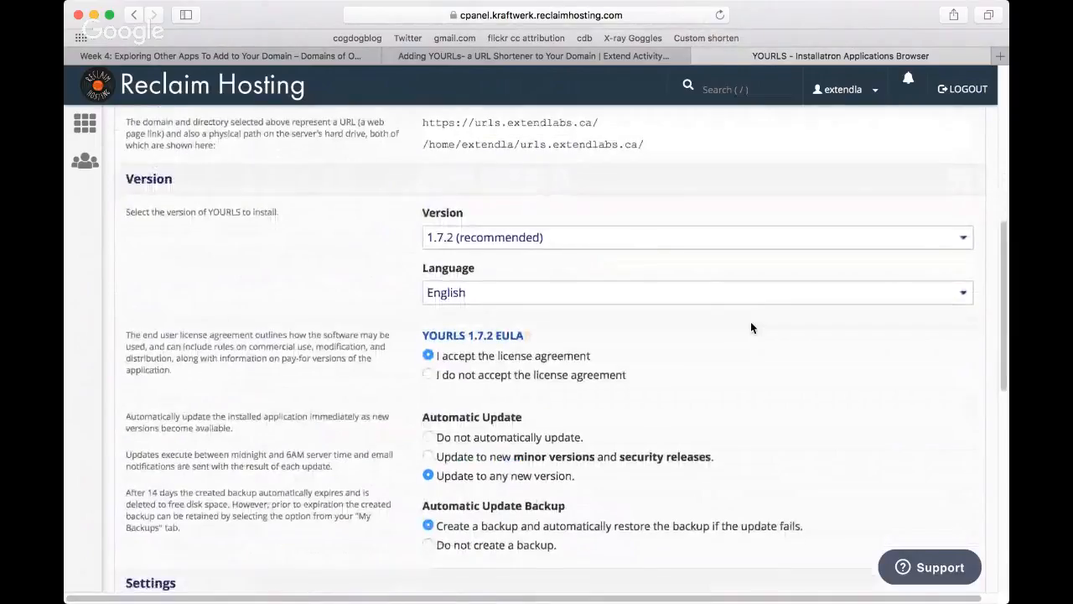
scroll(751, 327, down, 1)
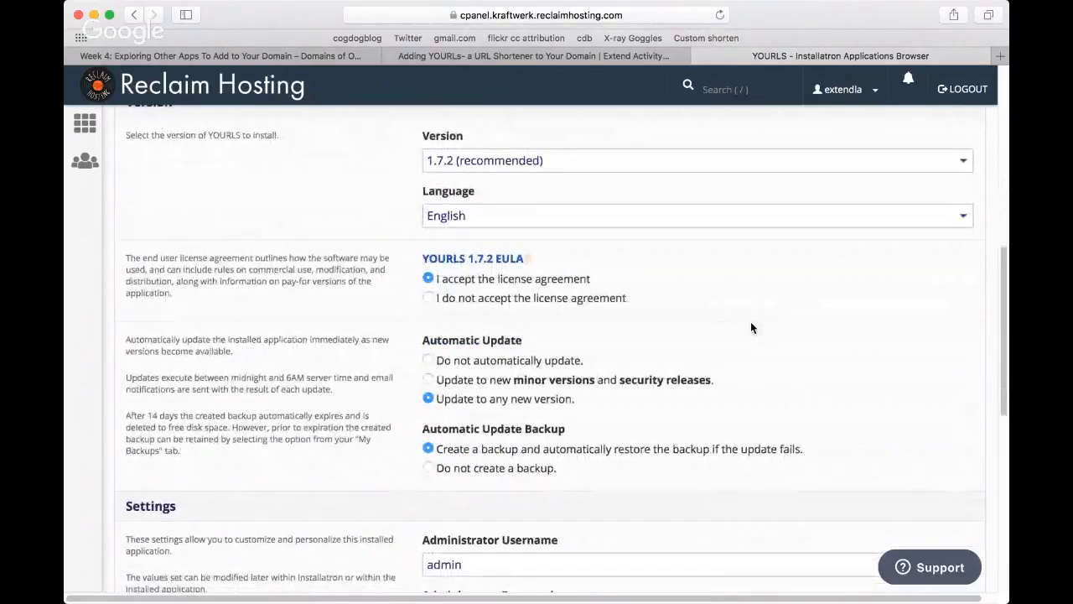
Step: Replace the default administrator username in the YOURLS install settings with a custom one
scroll(751, 327, down, 7)
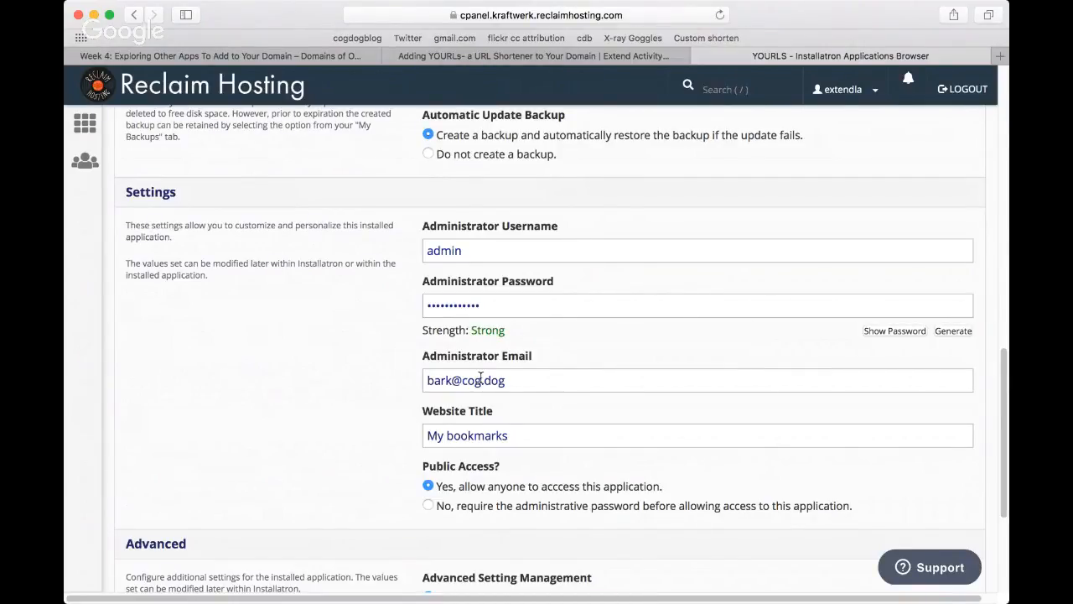
drag(474, 247, 398, 244)
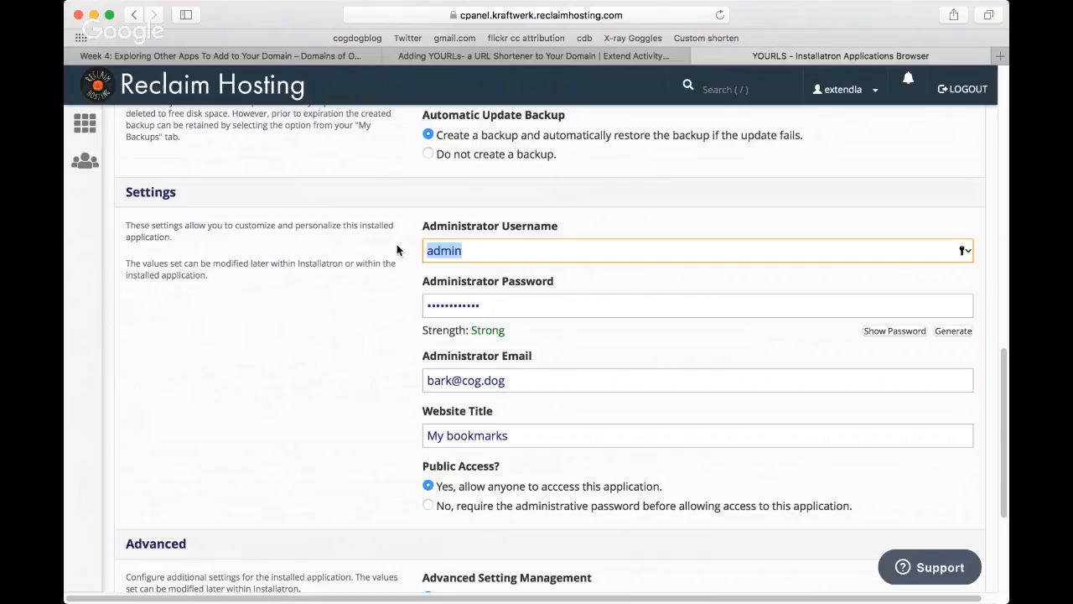
key(BackSpace)
text(felix)
Step: Reveal the generated administrator password, select it to keep a copy in another application, and return to the install form
click(535, 307)
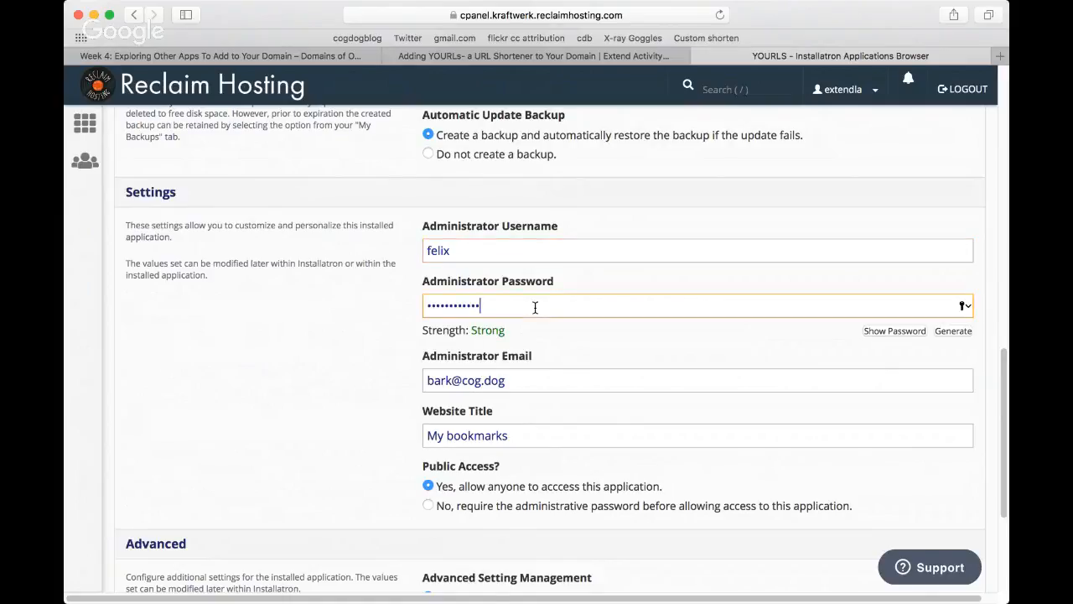
click(888, 332)
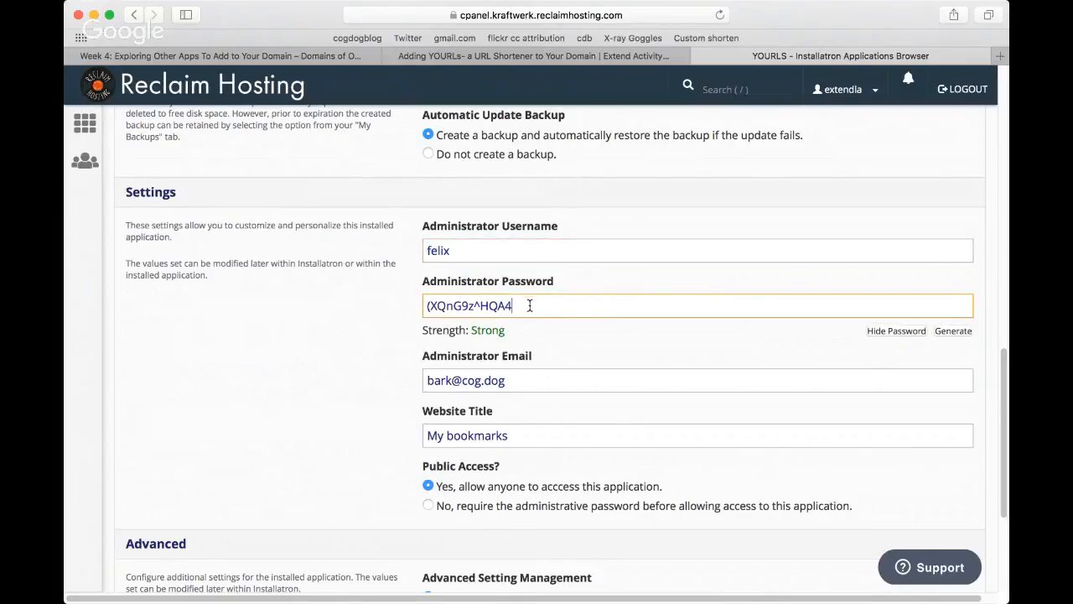
drag(526, 304, 400, 307)
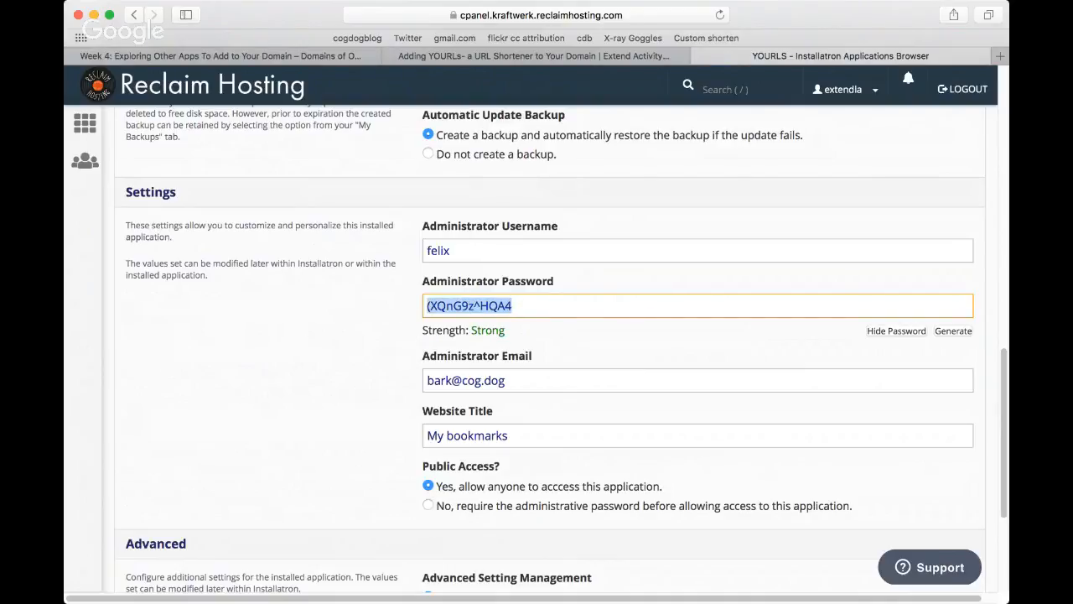
key(super+Tab)
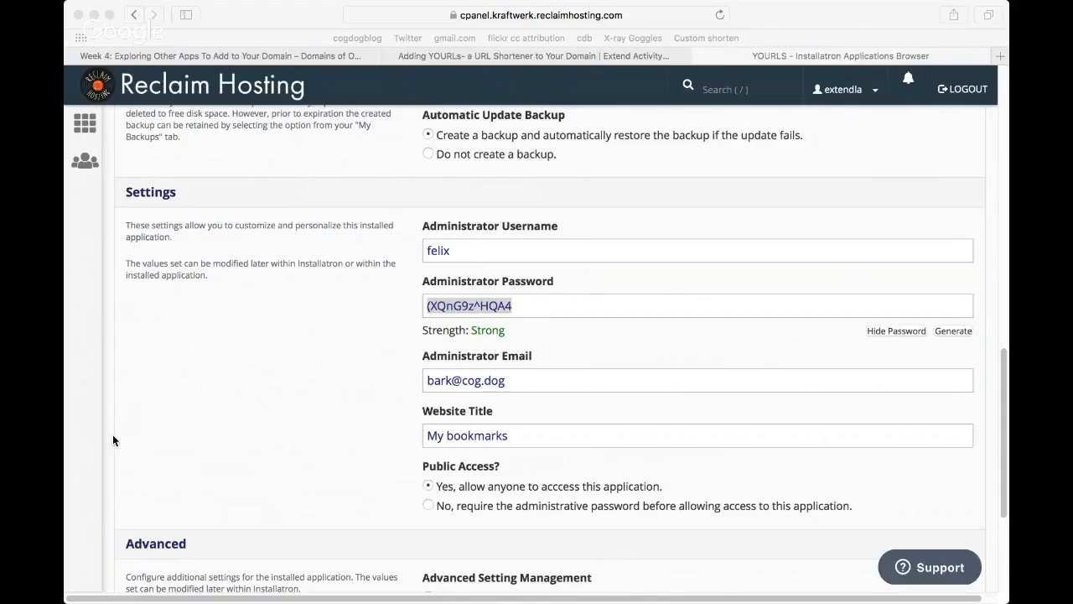
key(super+Tab)
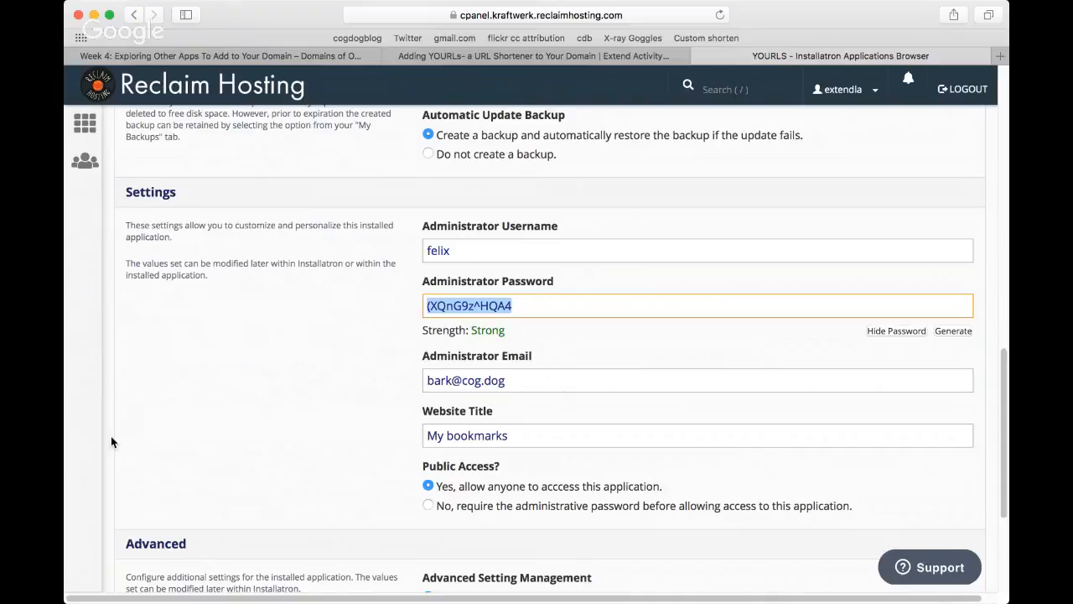
Step: Set the website title to Barkmarks and require the administrative password before allowing access to the application
click(587, 419)
scroll(588, 419, down, 2)
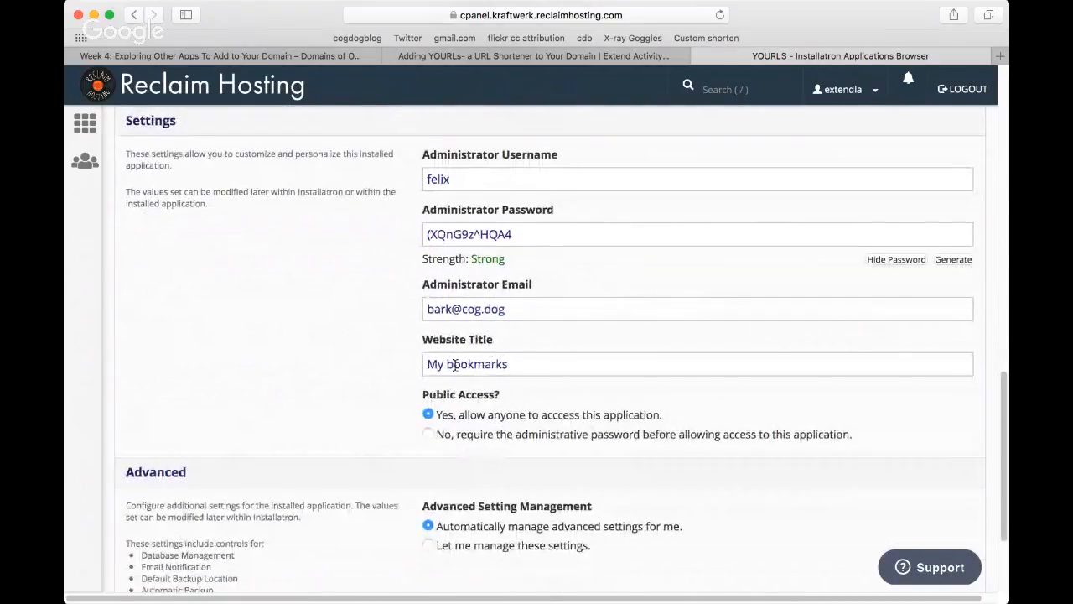
drag(539, 363, 408, 373)
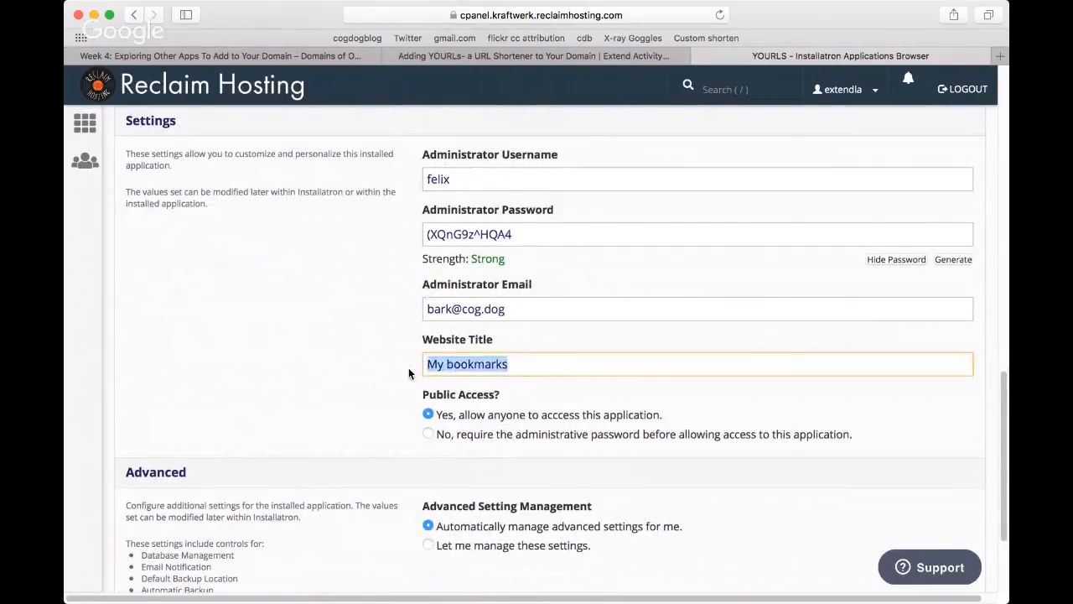
text(Barkmarks)
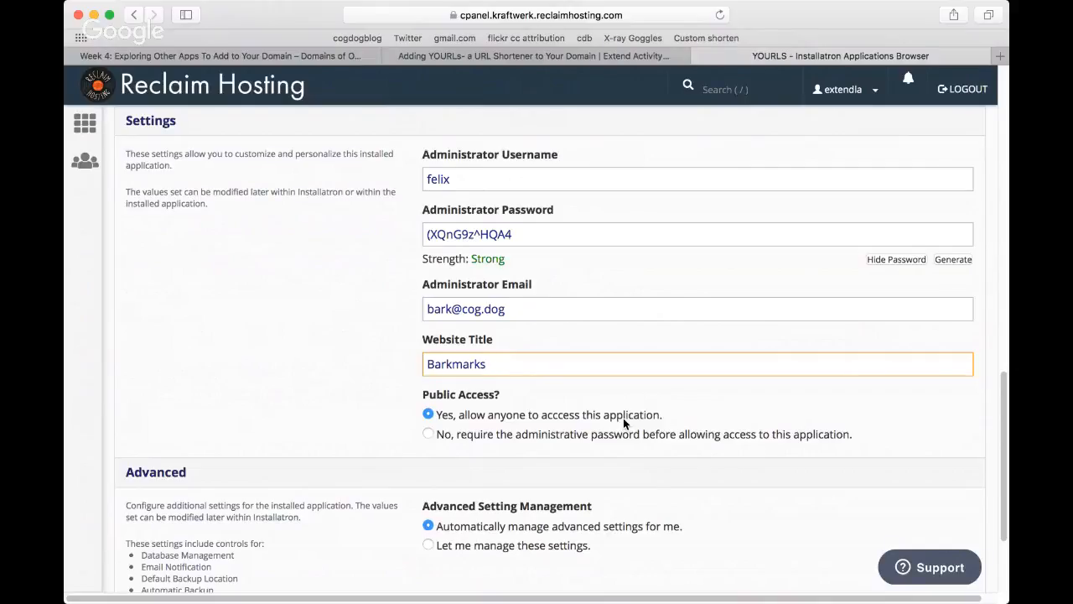
click(428, 434)
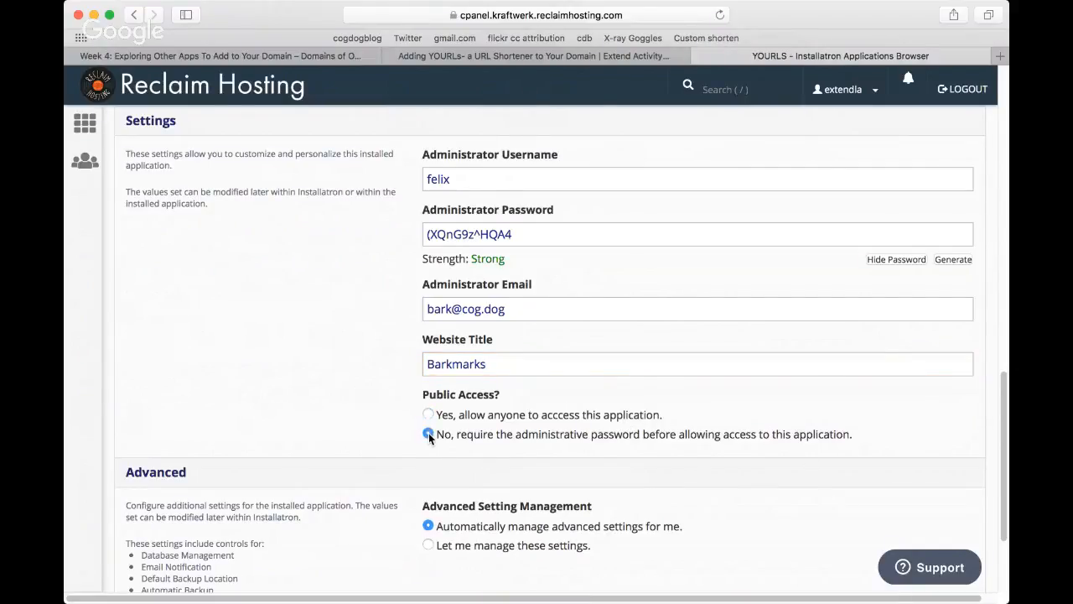
Step: Run the YOURLS installation with advanced settings managed automatically
scroll(807, 457, down, 1)
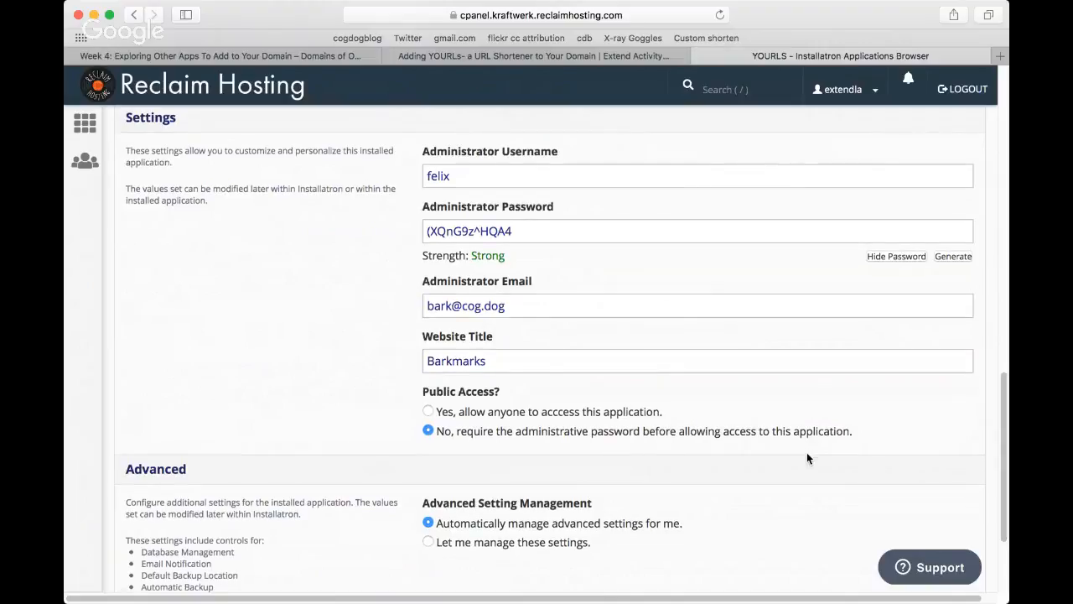
scroll(808, 458, down, 5)
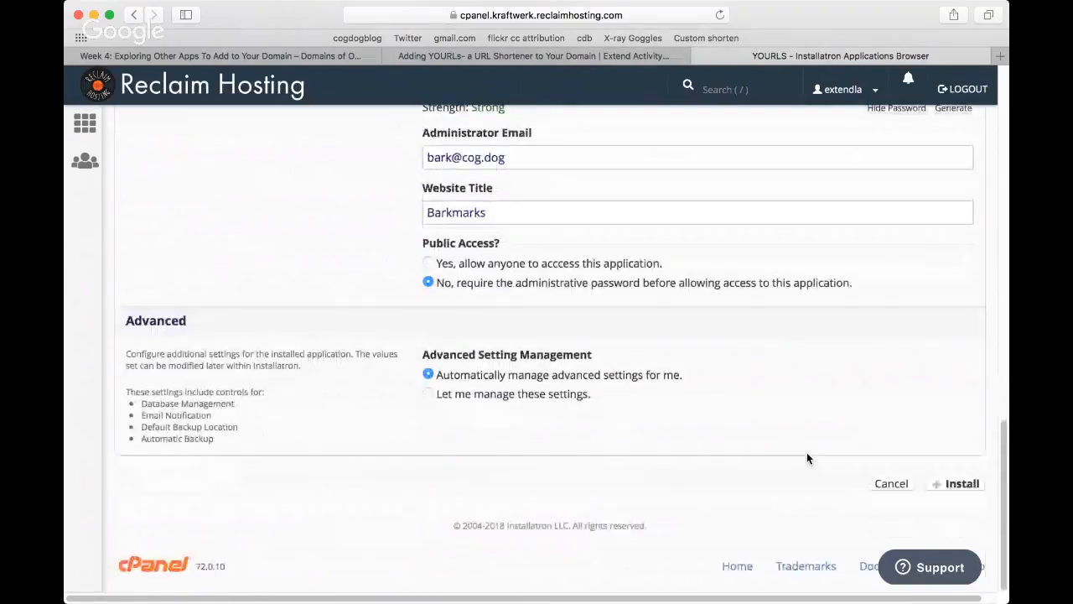
click(962, 486)
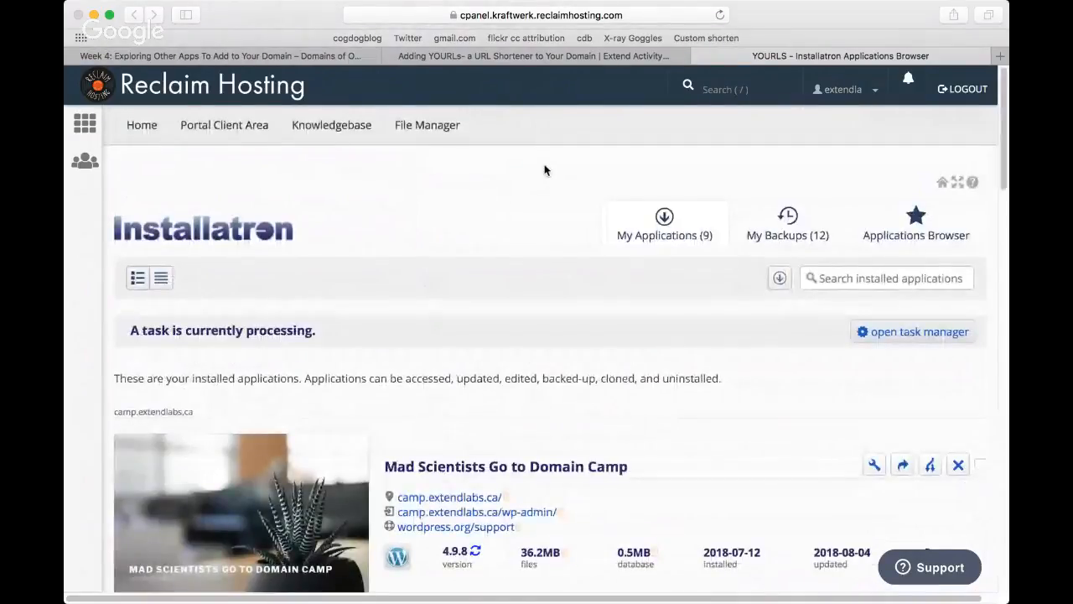
Step: Find the Barkmarks installation on urls.extendlabs.ca among the installed applications and open its details for editing
scroll(639, 486, down, 10)
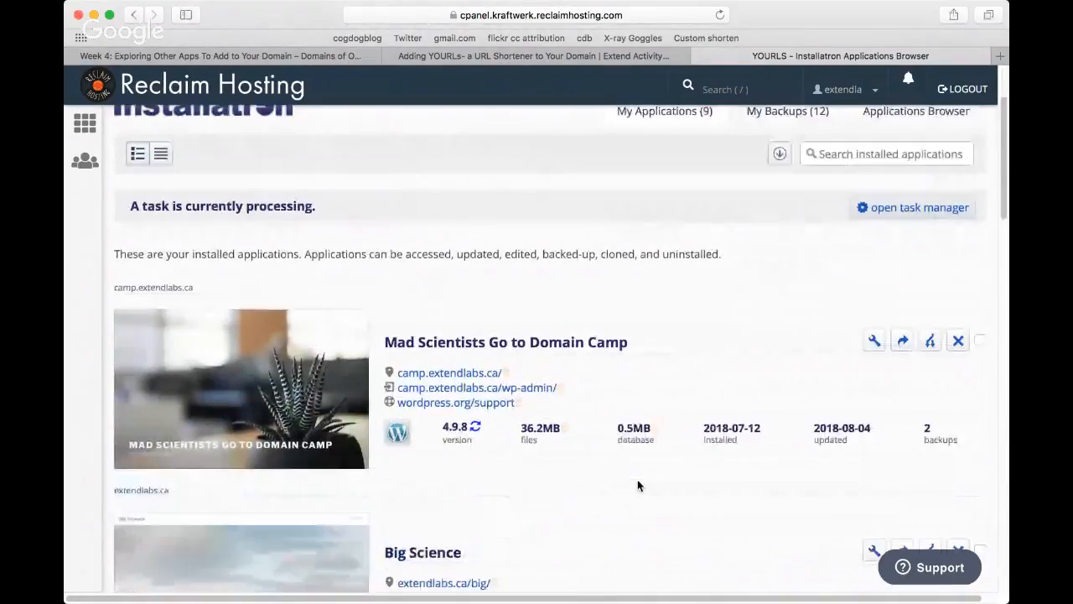
scroll(637, 485, down, 6)
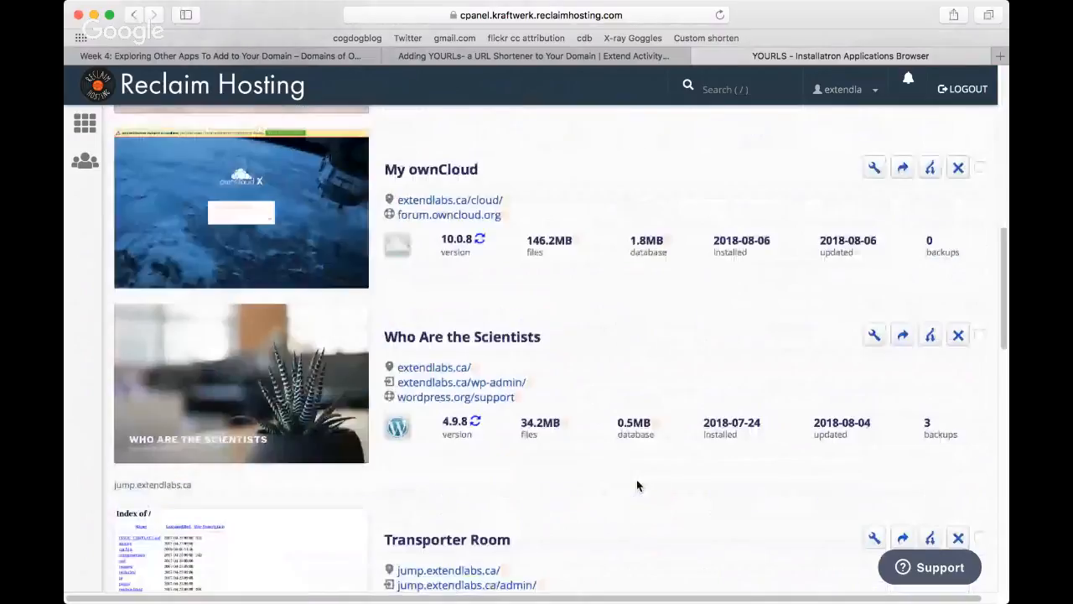
scroll(635, 485, down, 12)
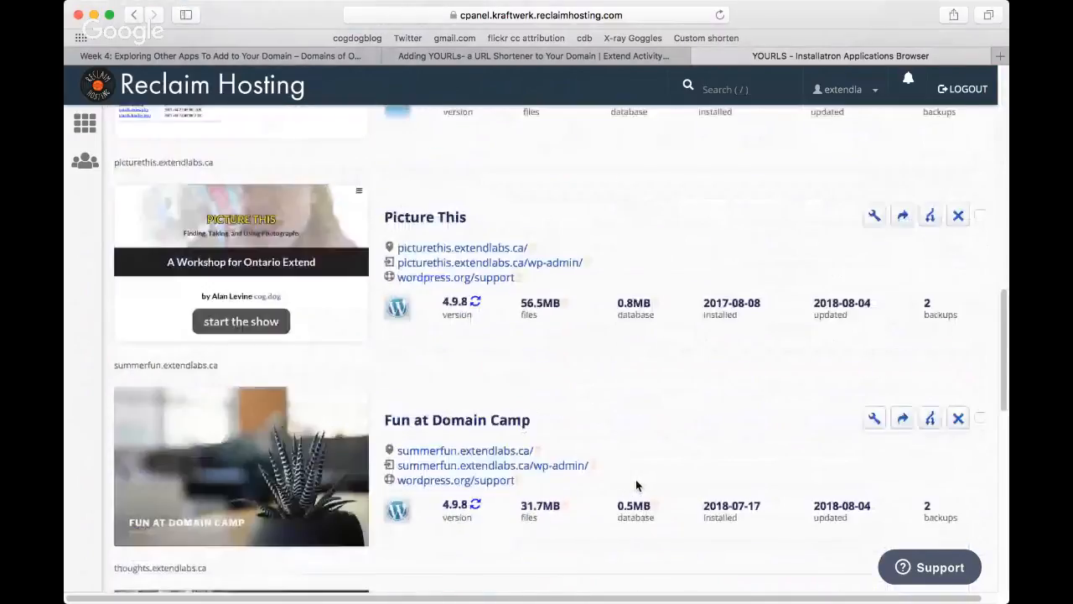
scroll(635, 485, down, 2)
scroll(635, 485, down, 9)
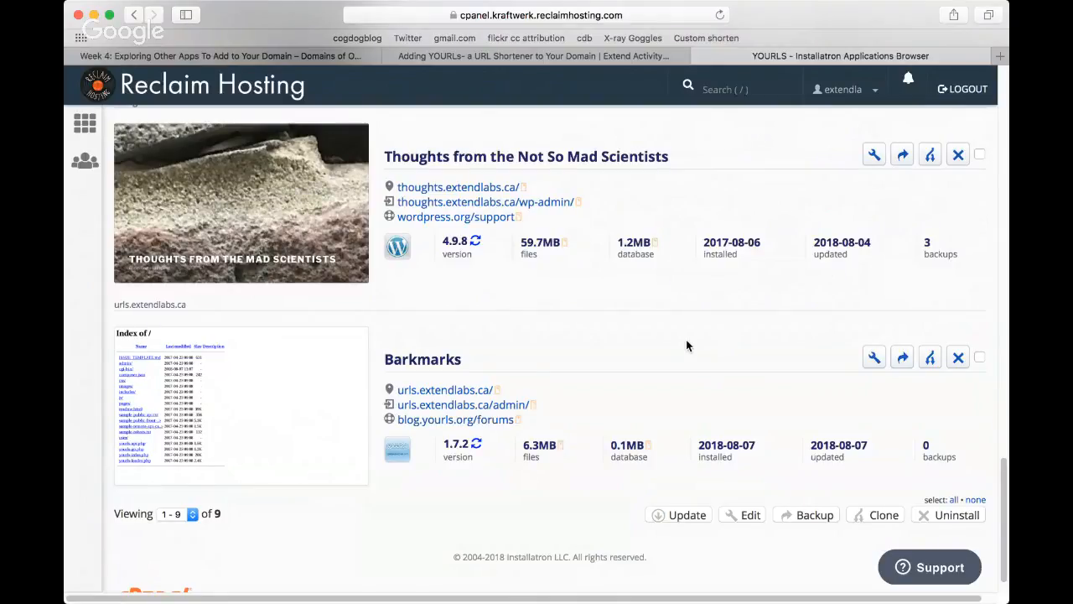
click(874, 361)
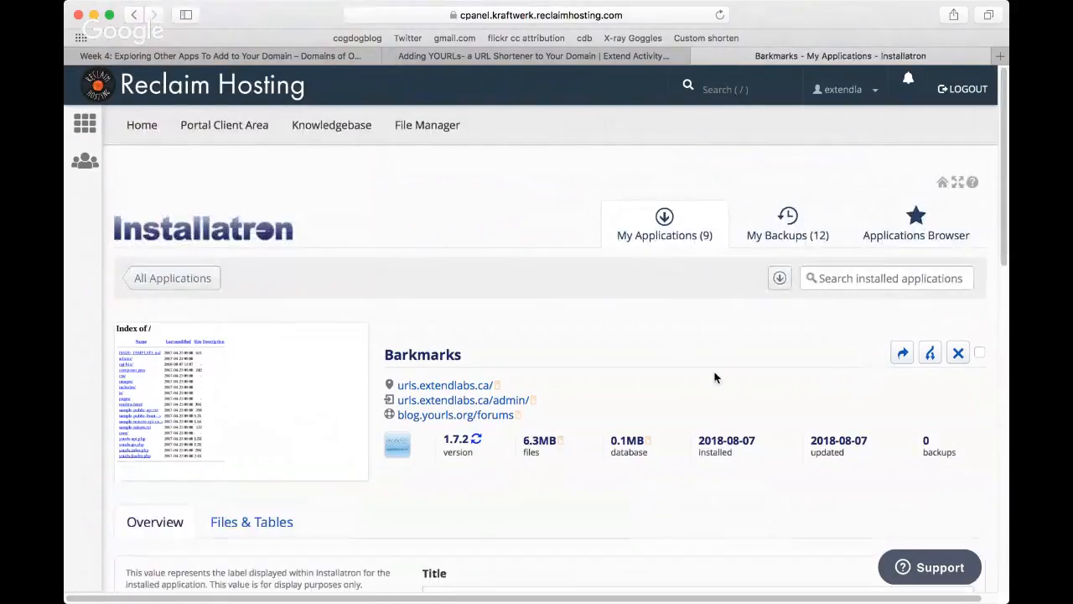
Step: Change the installed application's website title to Barkmarks Woof
scroll(714, 377, down, 5)
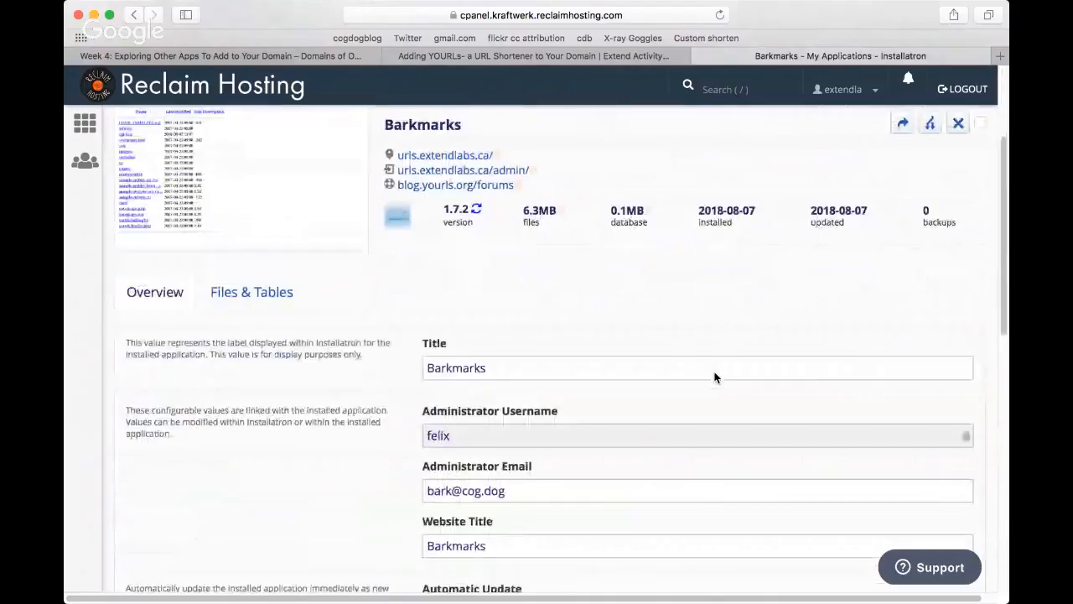
scroll(714, 378, down, 1)
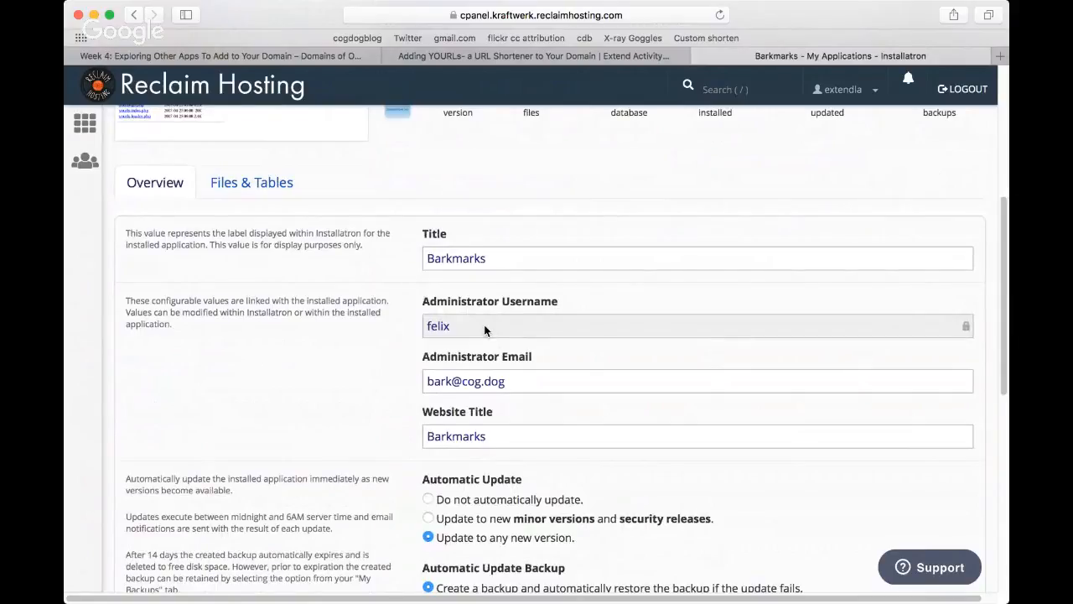
click(504, 436)
text(G)
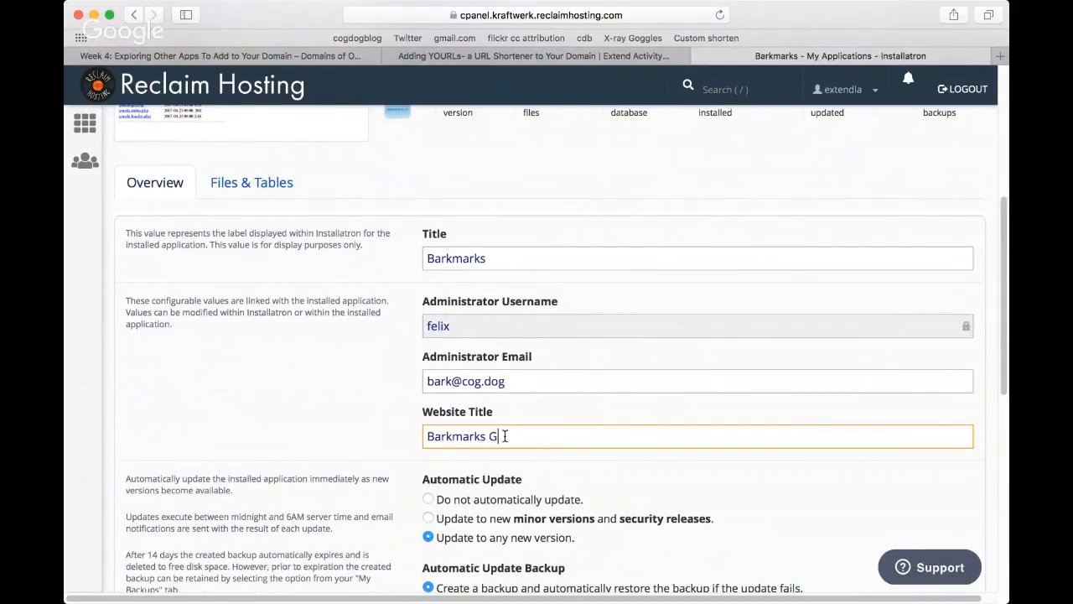
key(BackSpace)
text(Woof)
click(843, 479)
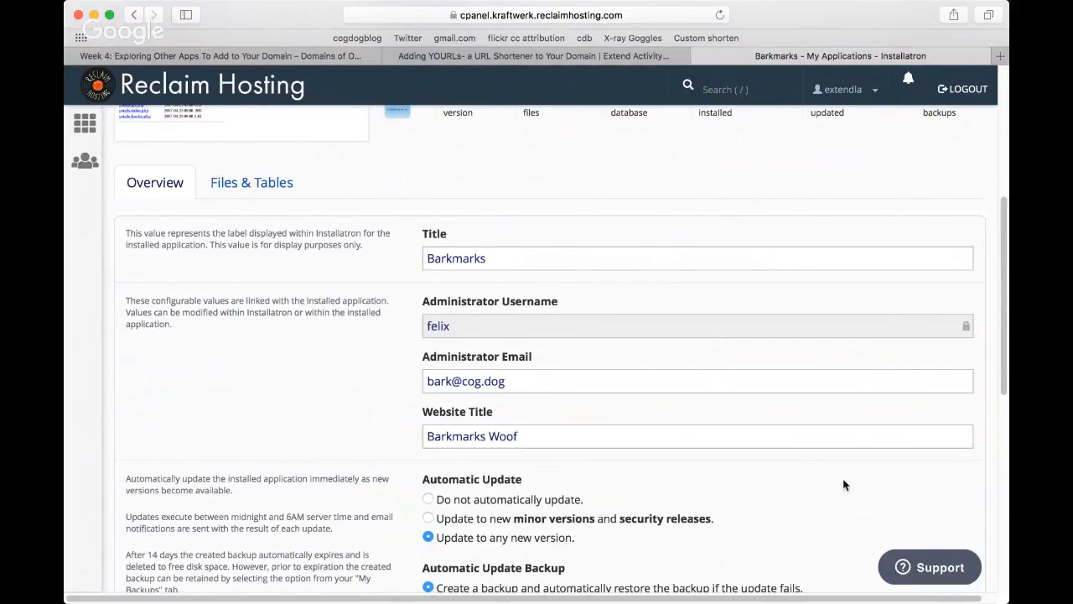
Step: Save the installed application's edited details and open the Barkmarks administration page at urls.extendlabs.ca/admin/
scroll(843, 484, down, 10)
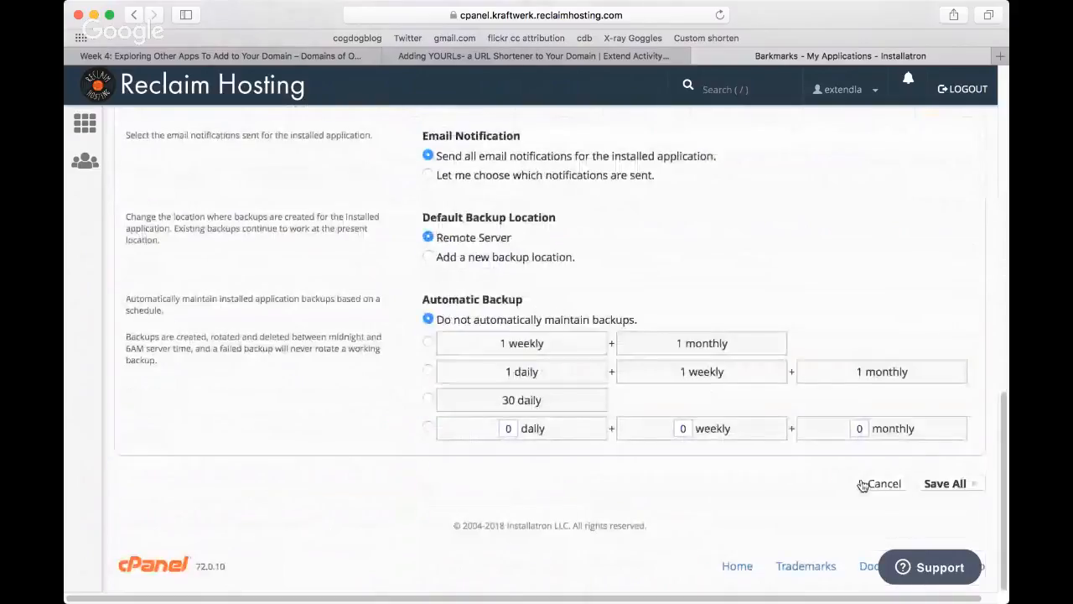
click(954, 487)
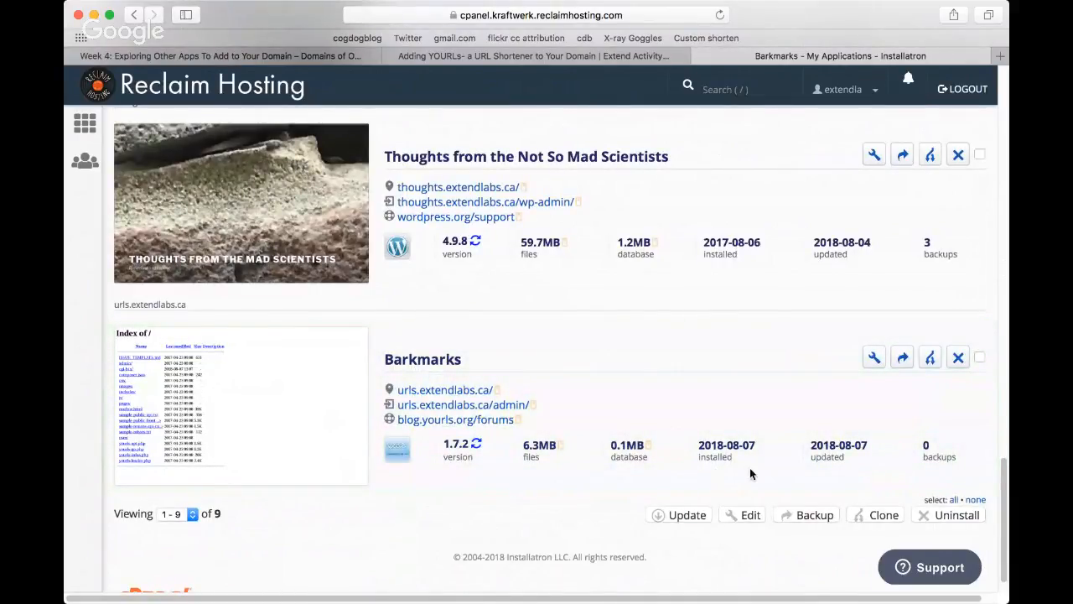
right_click(437, 390)
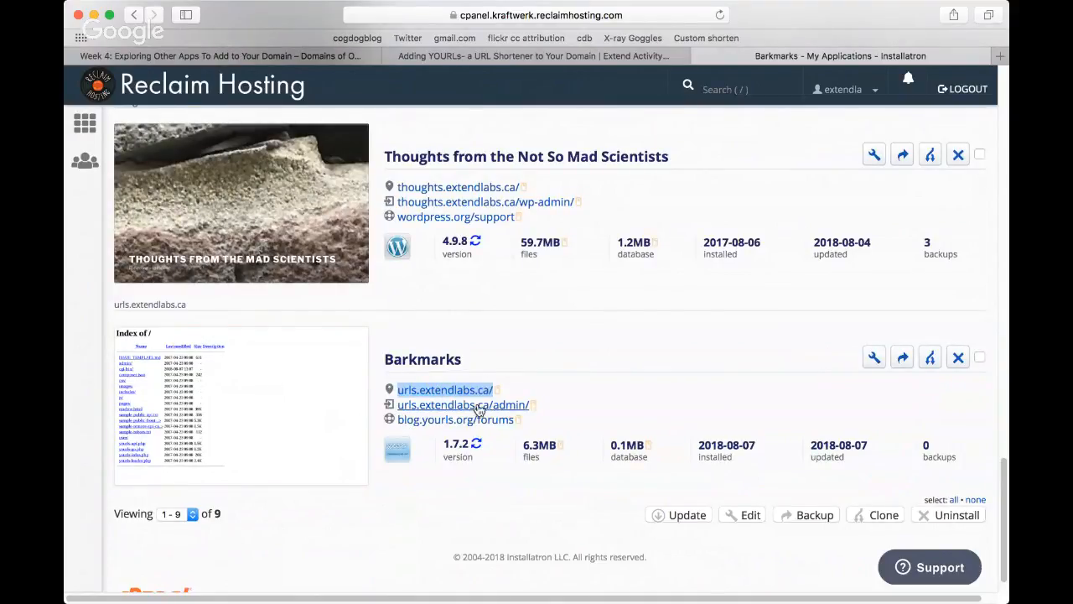
click(477, 408)
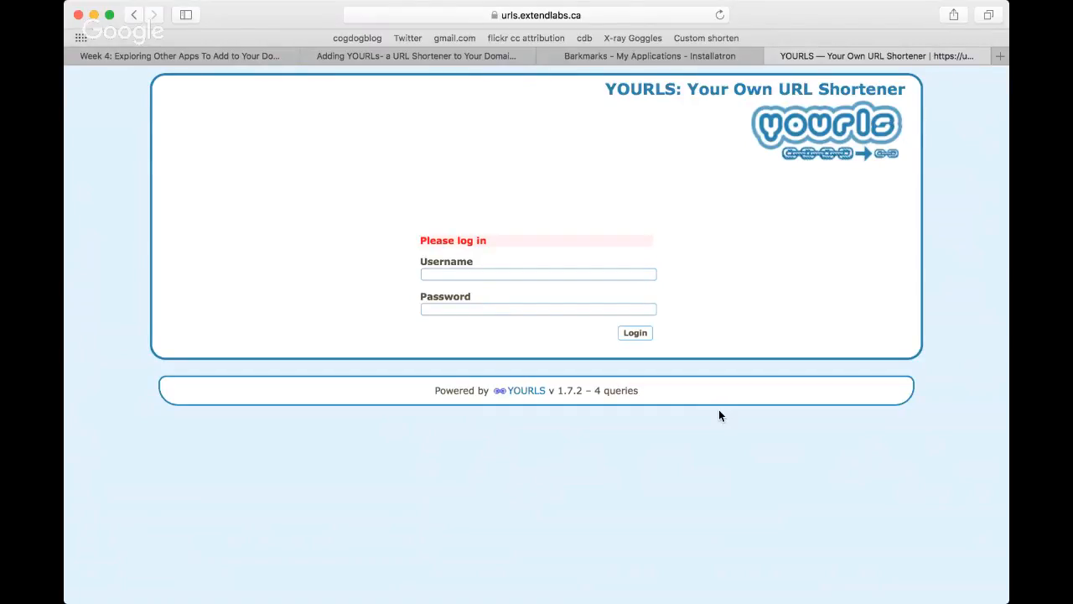
Step: Log in to the YOURLS administration page with the administrator username and password
click(574, 272)
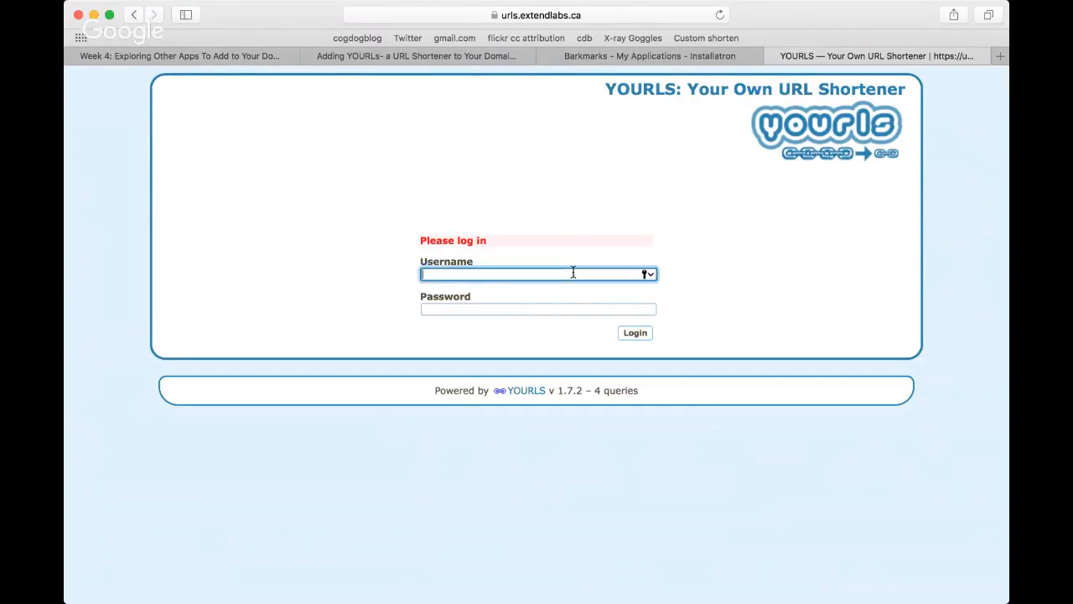
text(felix)
key(Tab)
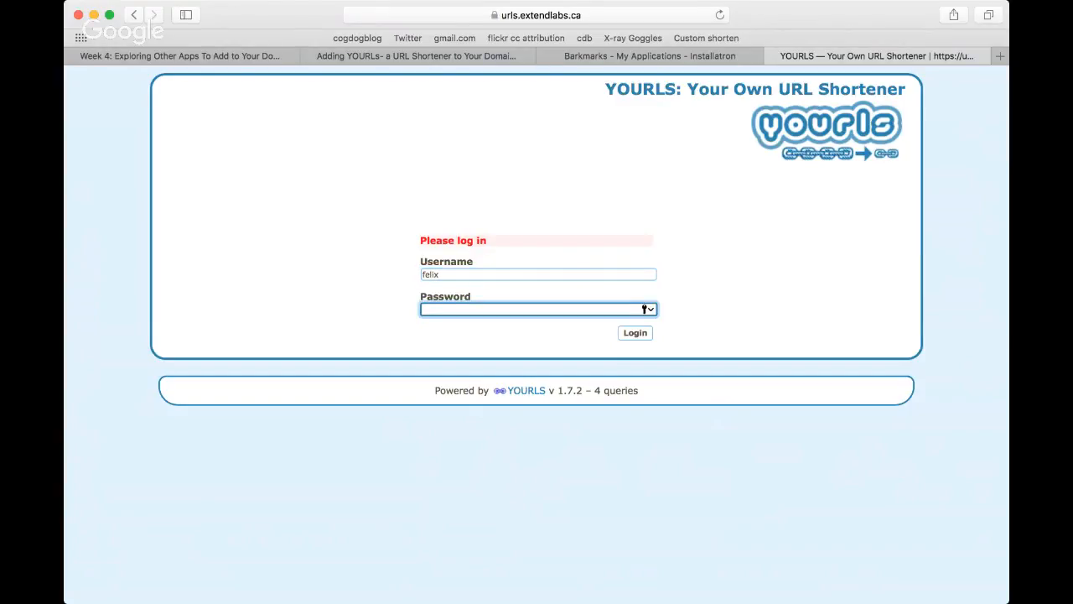
key(super+Tab)
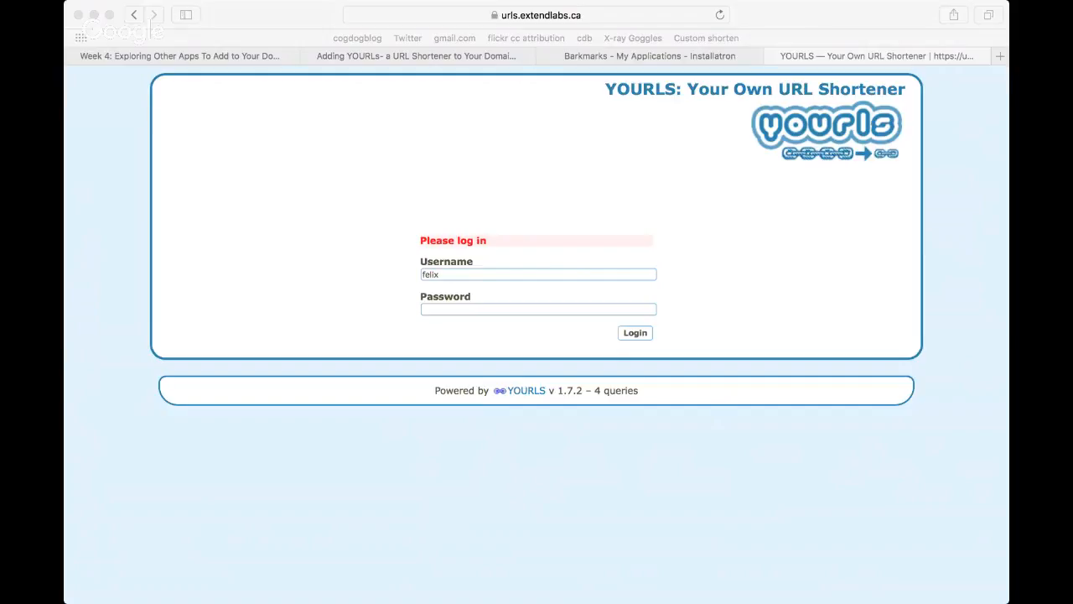
click(488, 310)
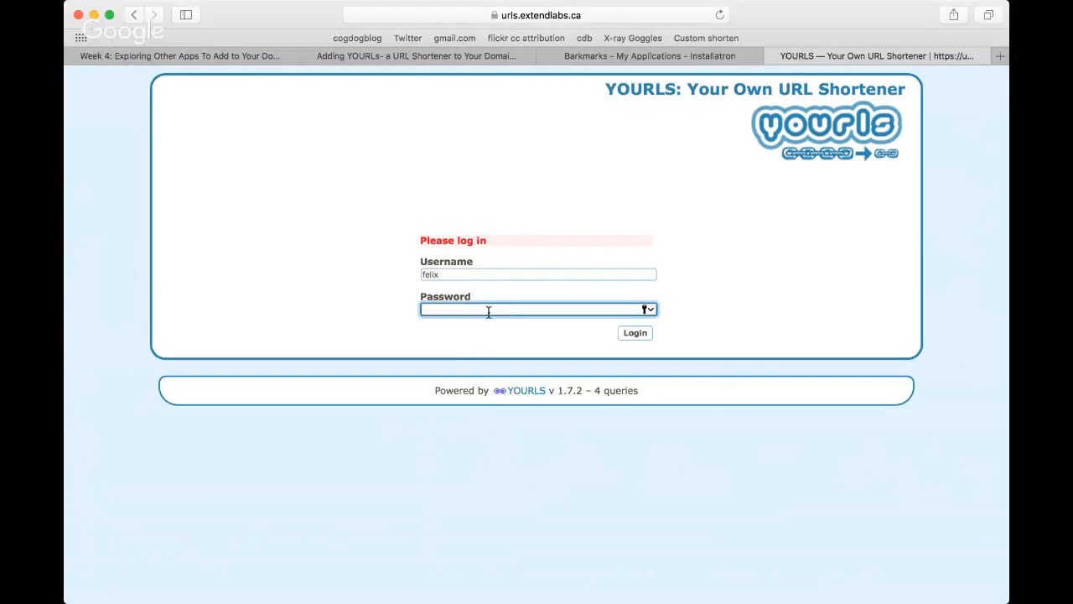
key(super+v)
click(647, 332)
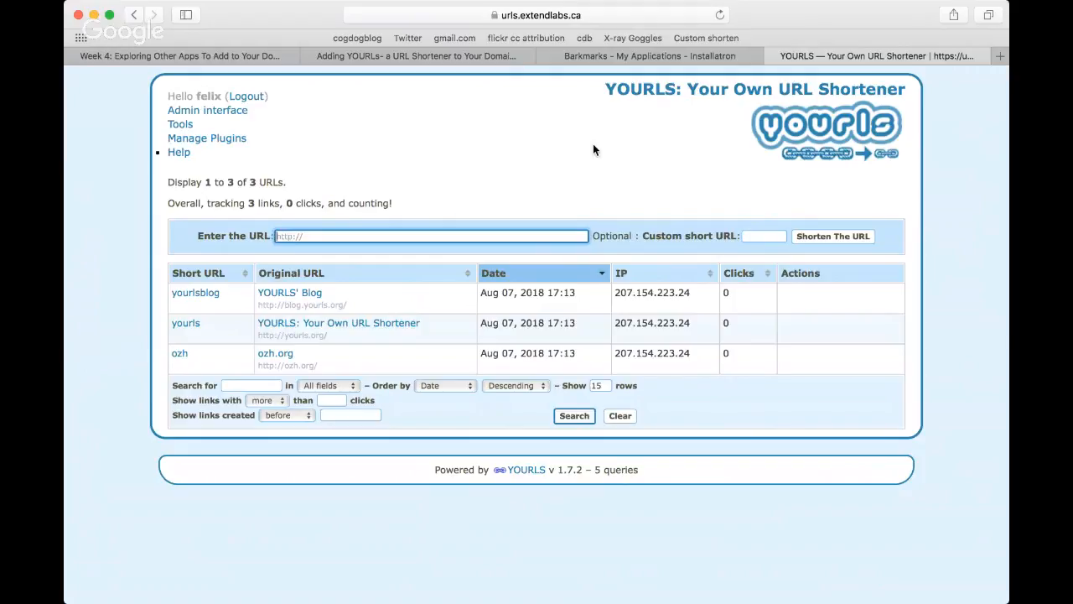
Step: Copy the web address of the Domain Camp Week 4 page and enter it in YOURLS as the URL to shorten
click(238, 54)
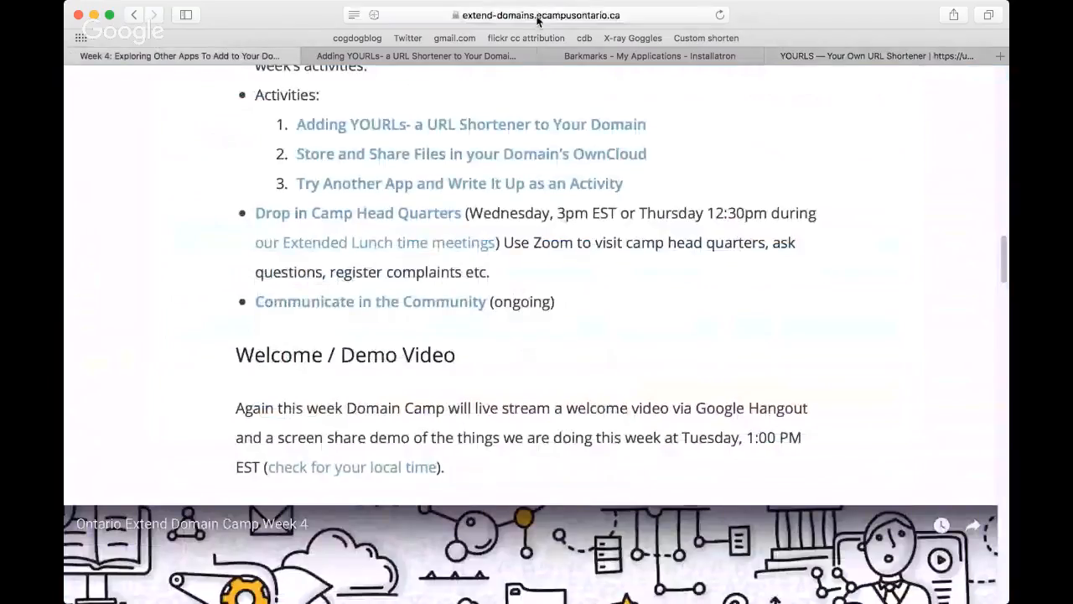
click(536, 15)
key(super+c)
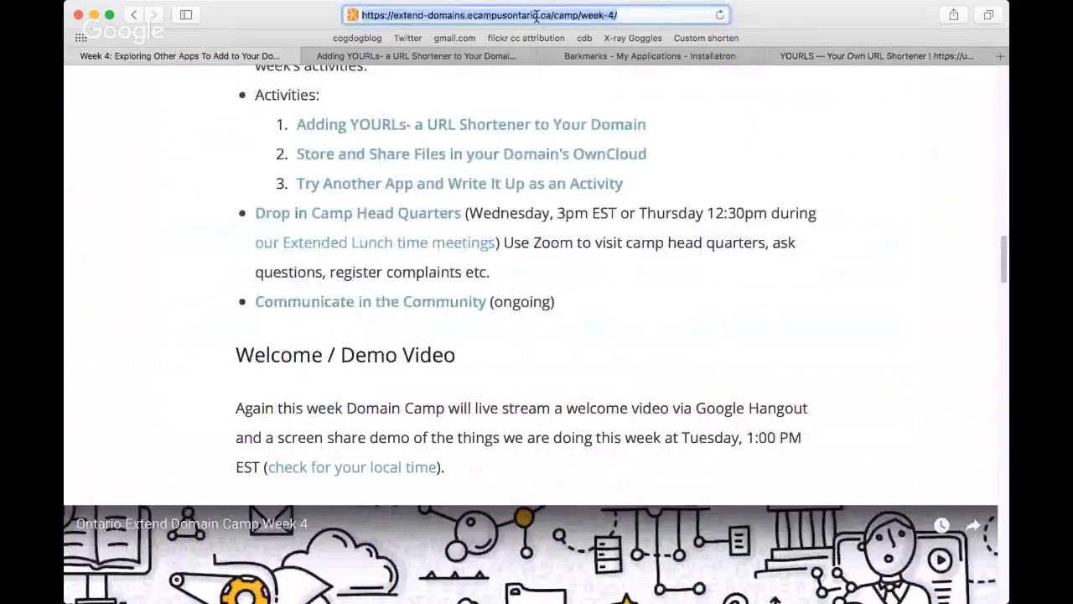
click(848, 154)
click(826, 56)
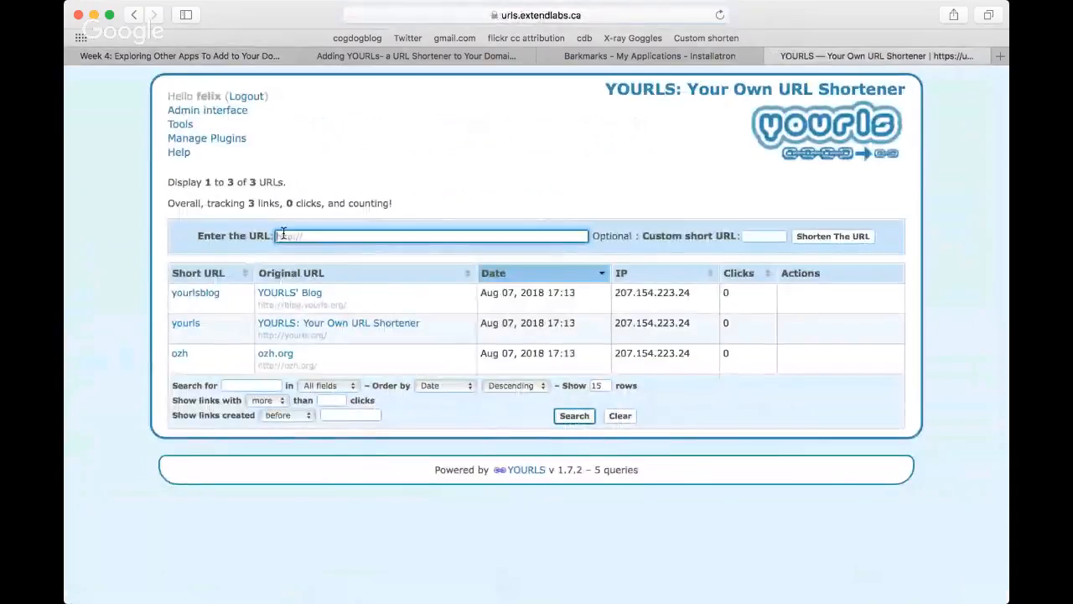
click(285, 236)
key(super+v)
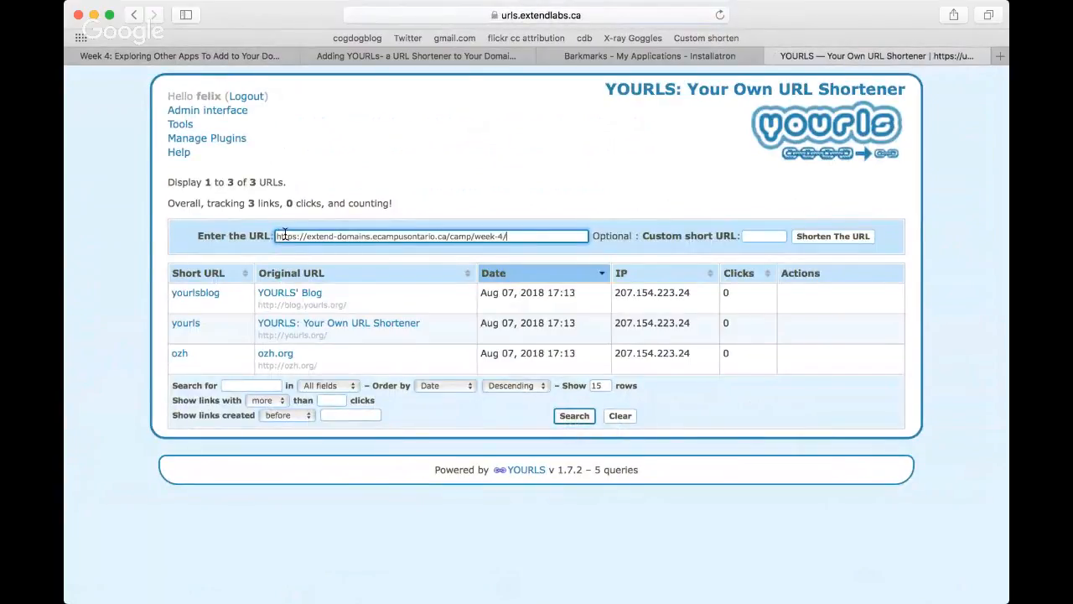
click(761, 238)
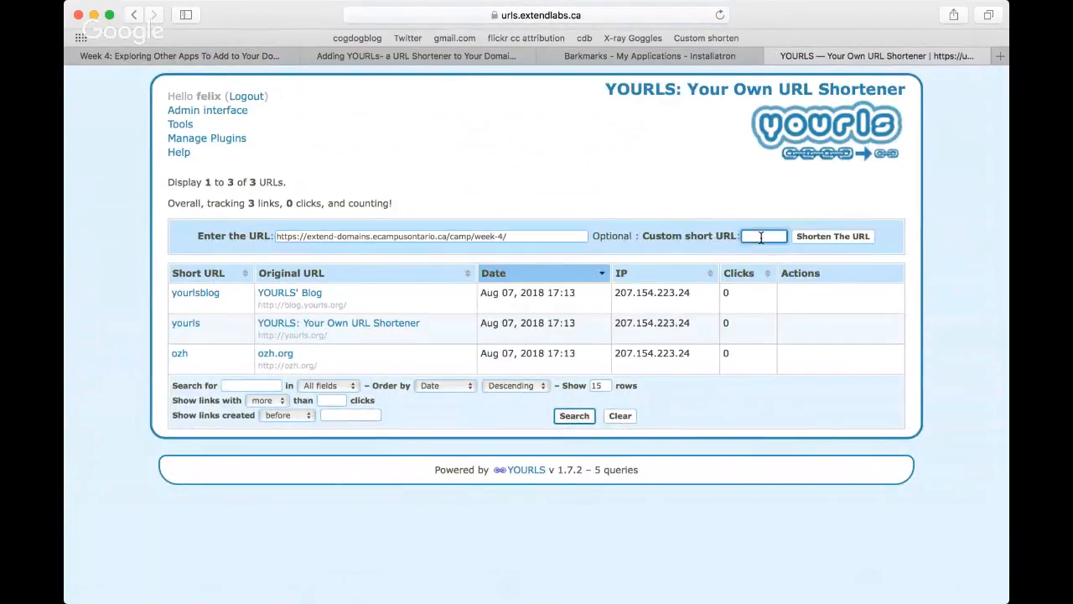
click(546, 236)
key(BackSpace)
key(BackSpace)
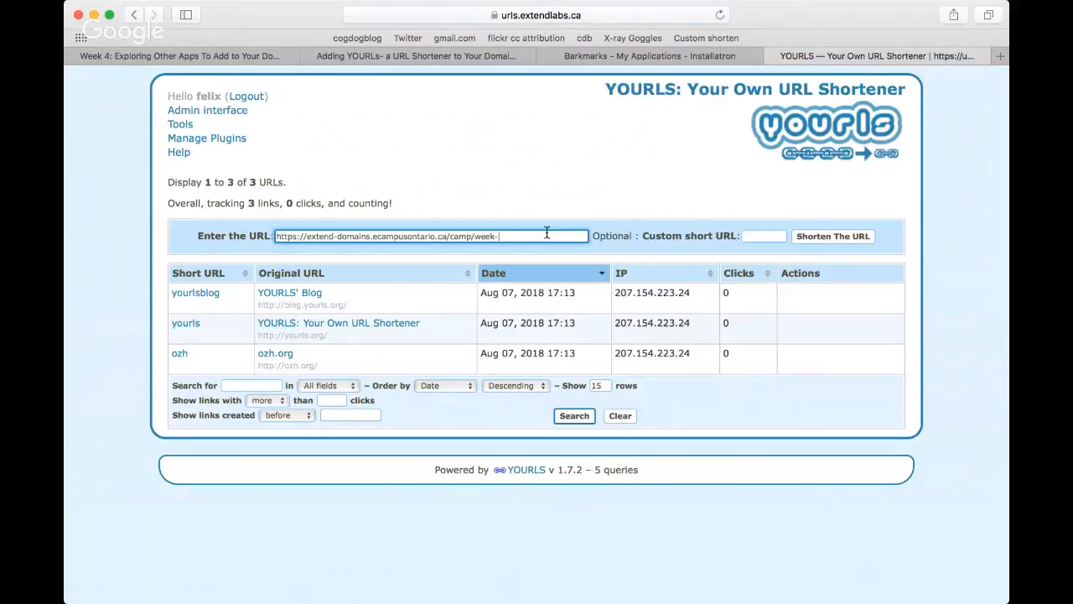
key(BackSpace)
key(BackSpace)
key(BackSpace)
key(BackSpace)
key(BackSpace)
click(760, 237)
text(camp)
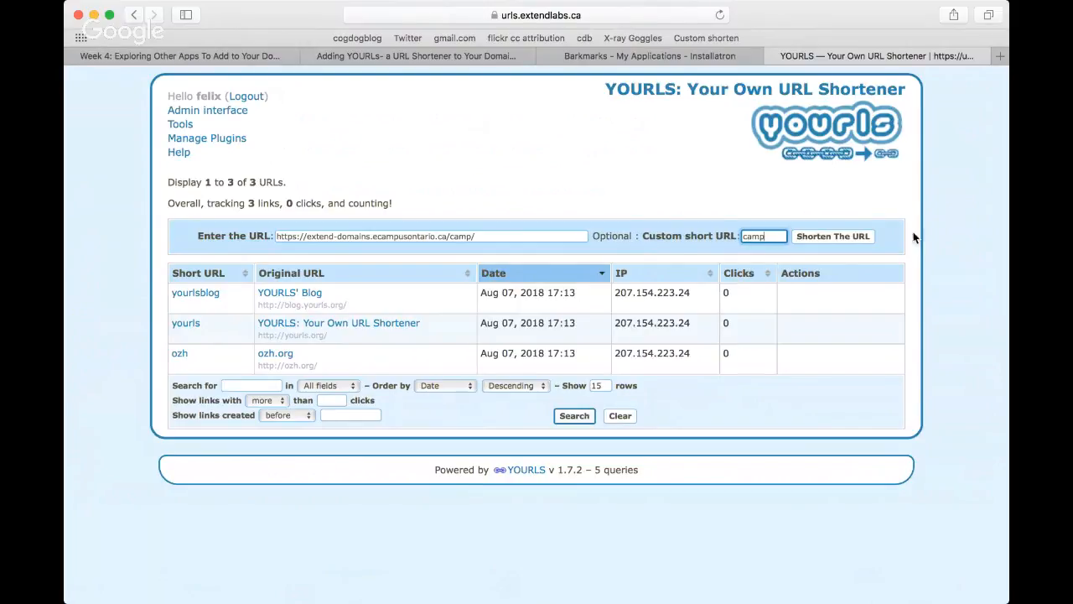
click(853, 242)
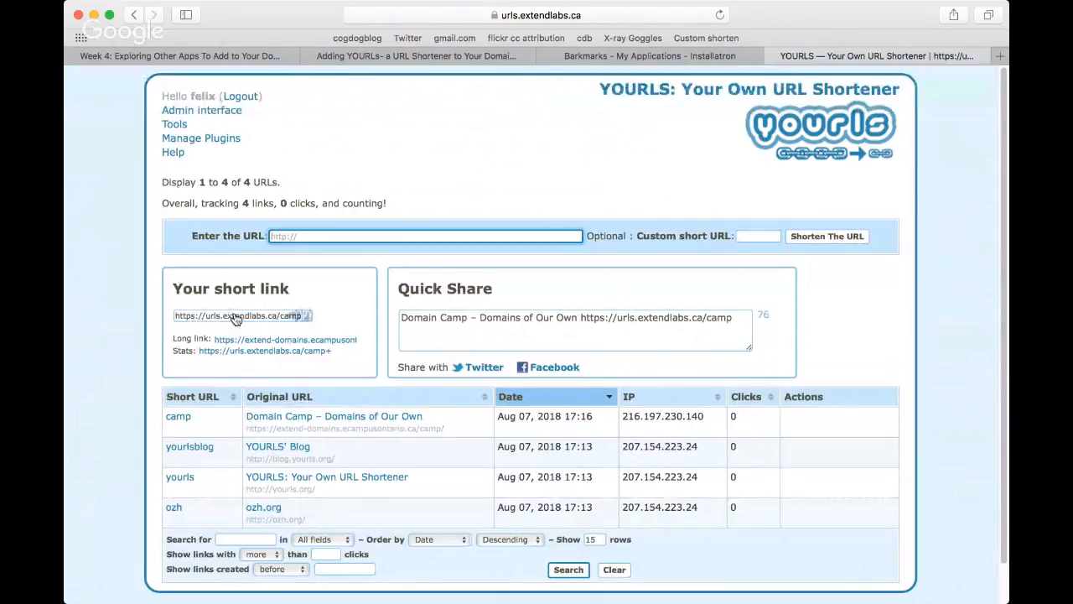
click(237, 319)
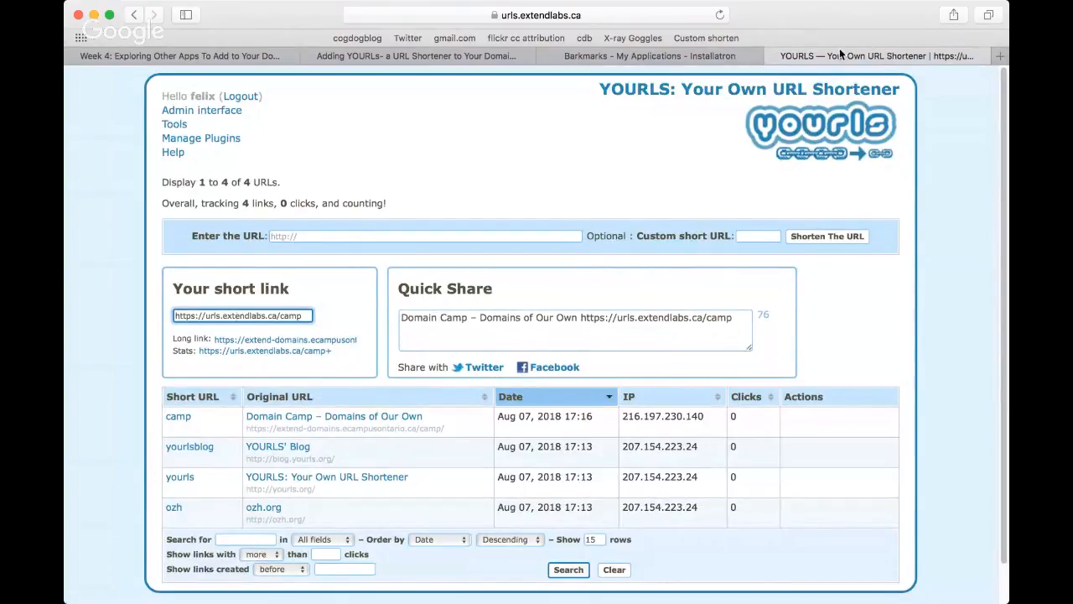
key(super+t)
text(https://urls.extendlabs.ca/camp)
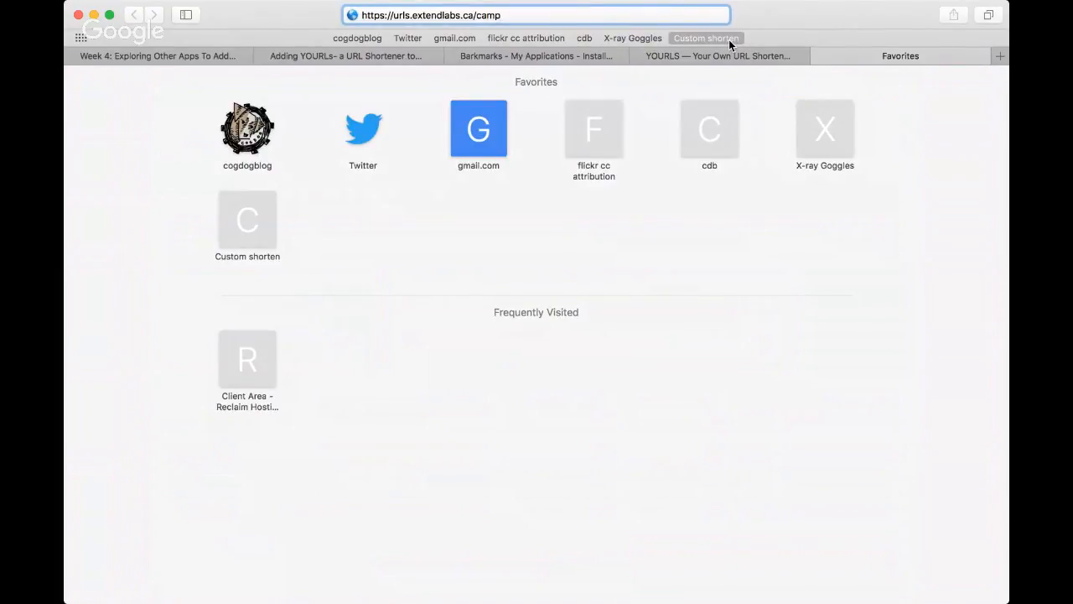
key(Return)
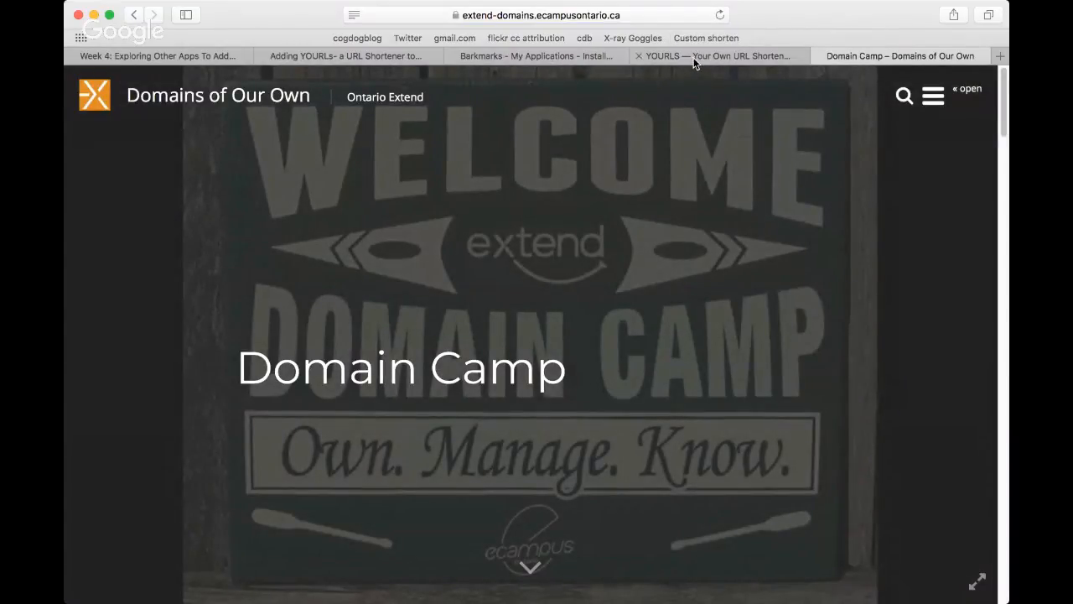
Step: Refresh the YOURLS link list and delete the yourlsblog short link
click(694, 57)
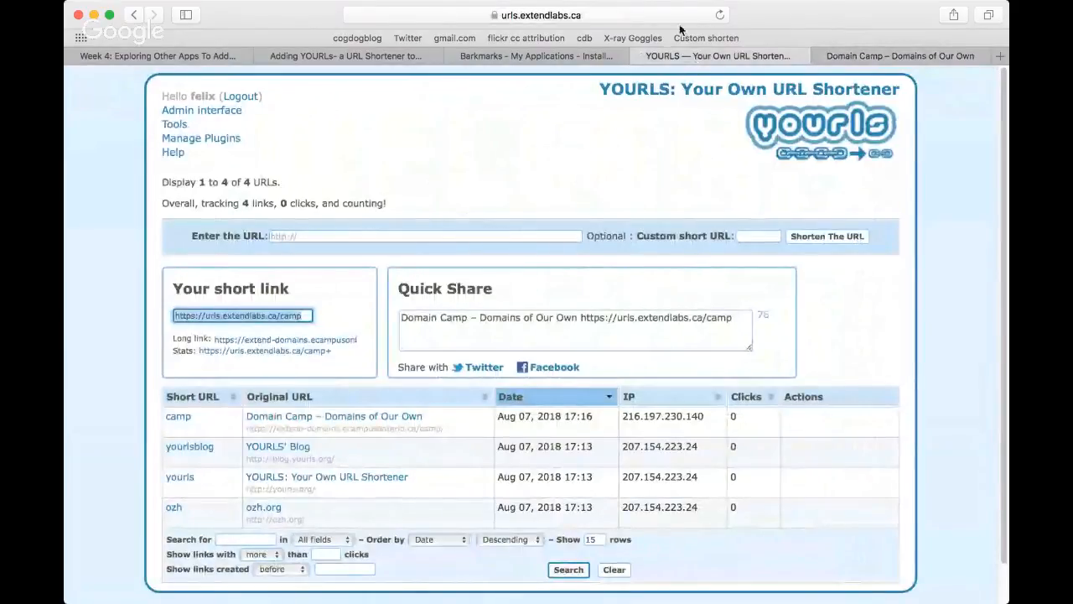
click(720, 15)
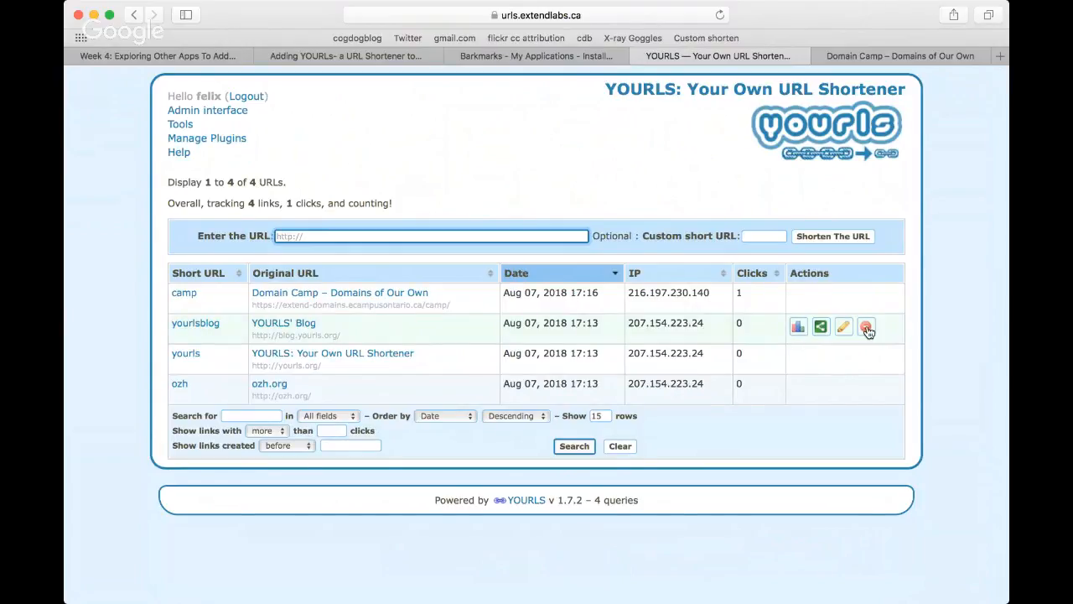
click(866, 327)
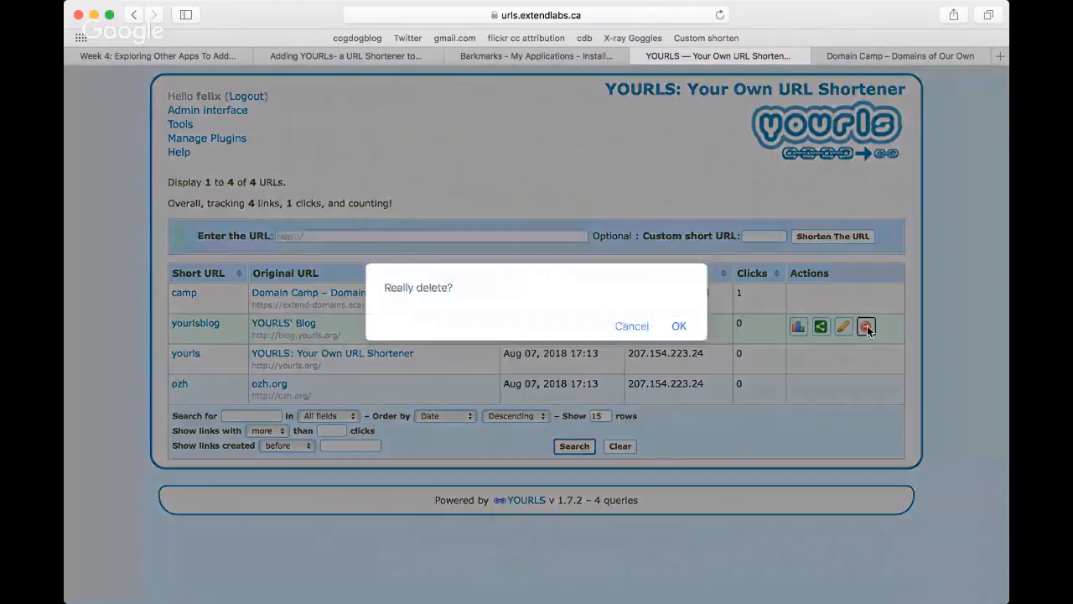
click(681, 327)
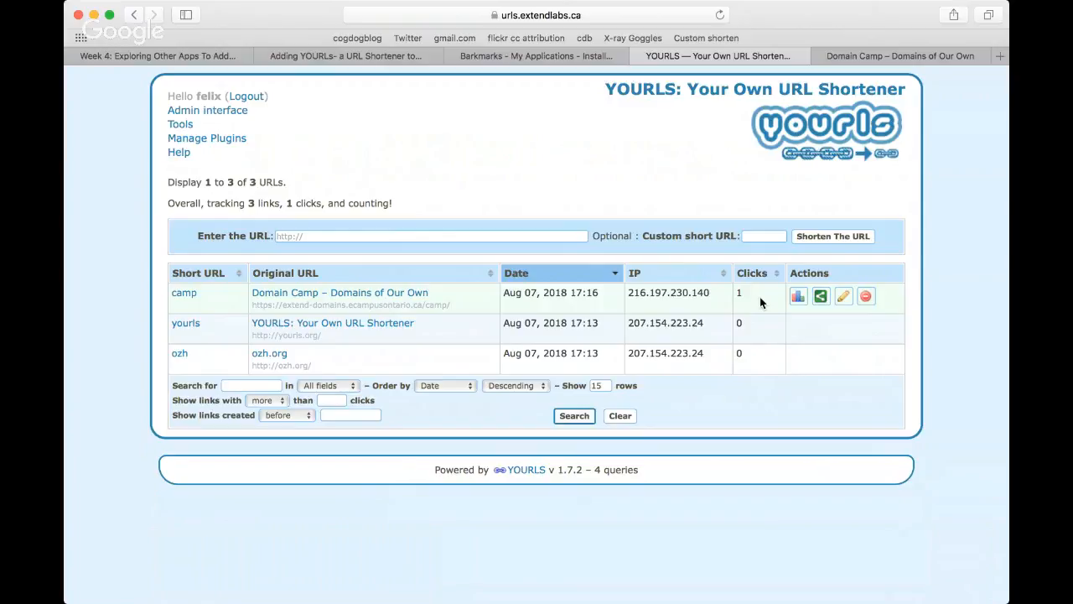
Step: Open the YOURLS bookmarklets page and add the Instant Custom Shorten bookmarklet to the browser's favorites bar
click(180, 125)
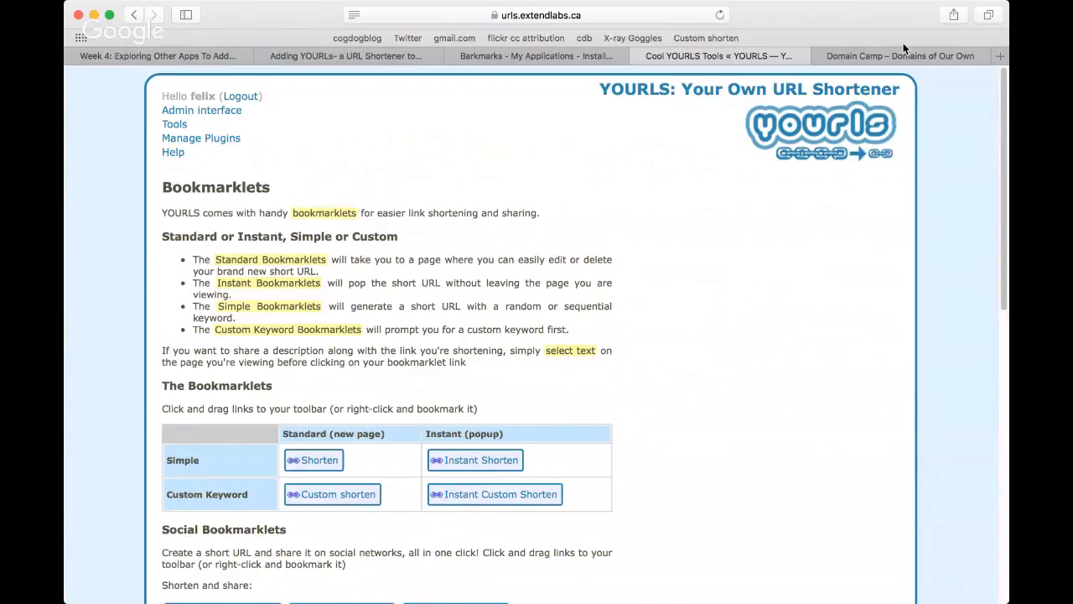
drag(903, 43, 485, 513)
drag(716, 148, 762, 29)
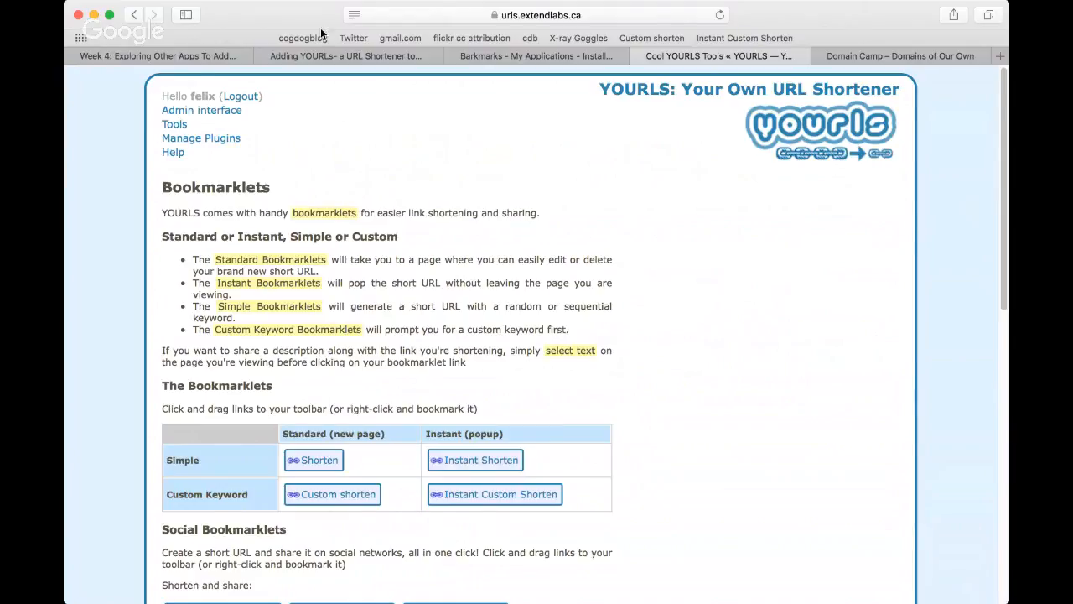
Step: Open the syndicated blog post "Inspired: Art & Science of teaching" from the Domains of Our Own homepage and view its text
click(188, 55)
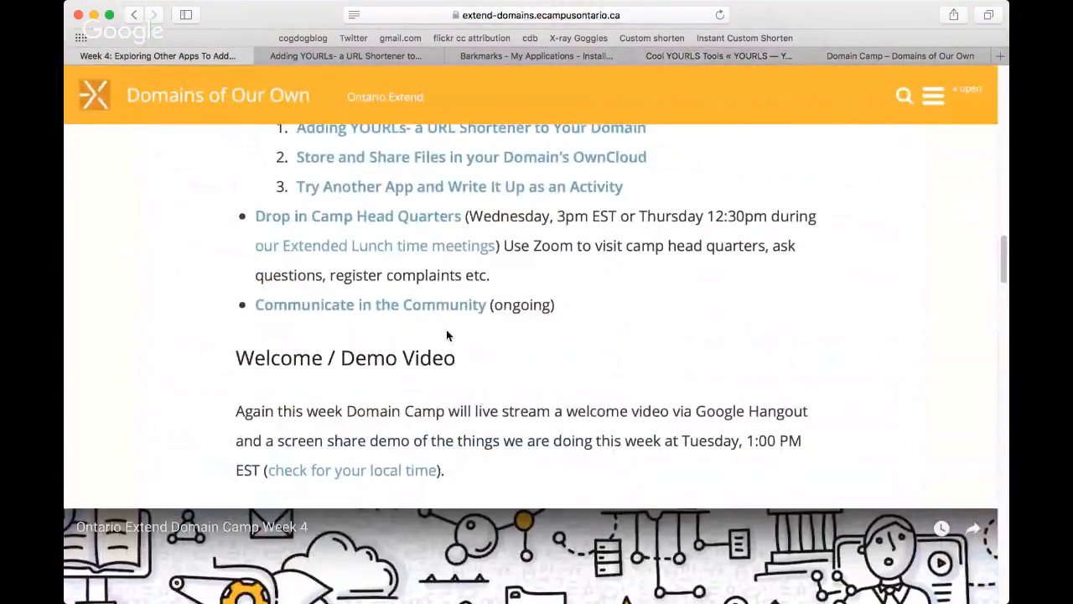
scroll(453, 340, up, 1)
scroll(453, 340, up, 10)
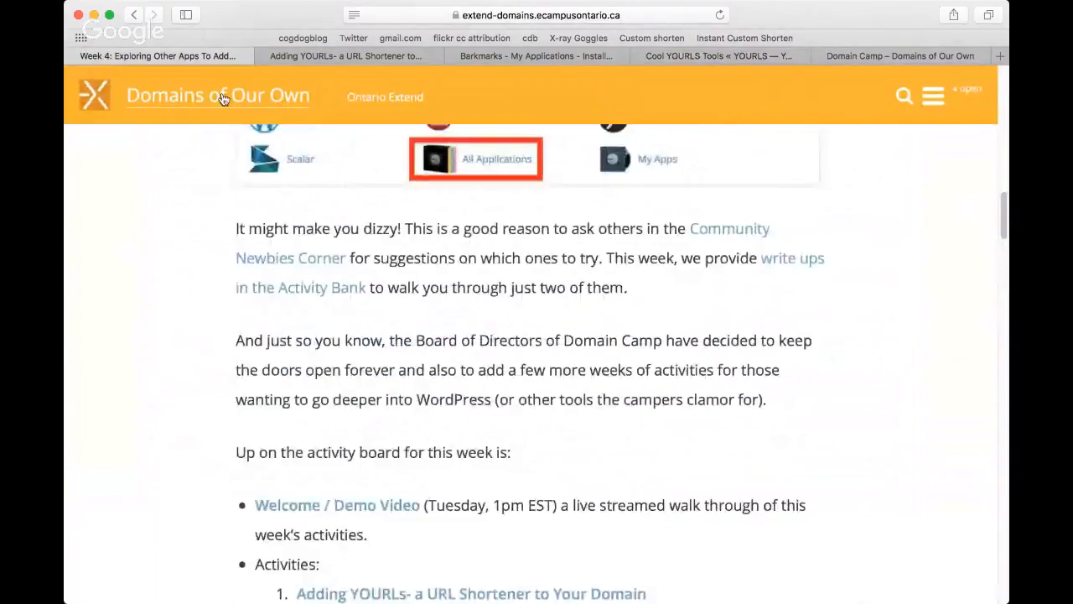
click(221, 96)
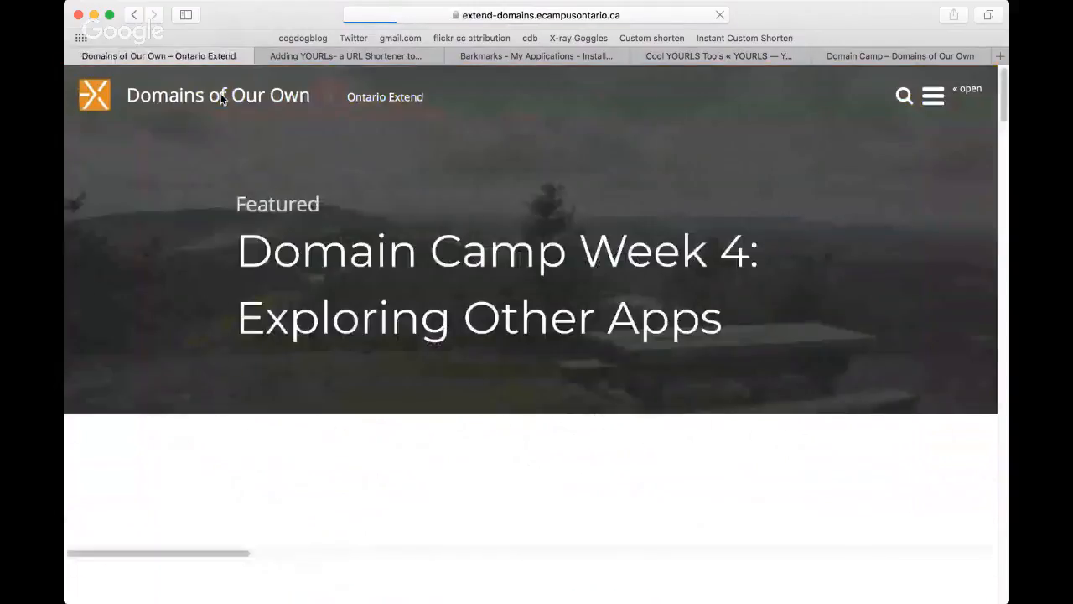
scroll(591, 312, down, 3)
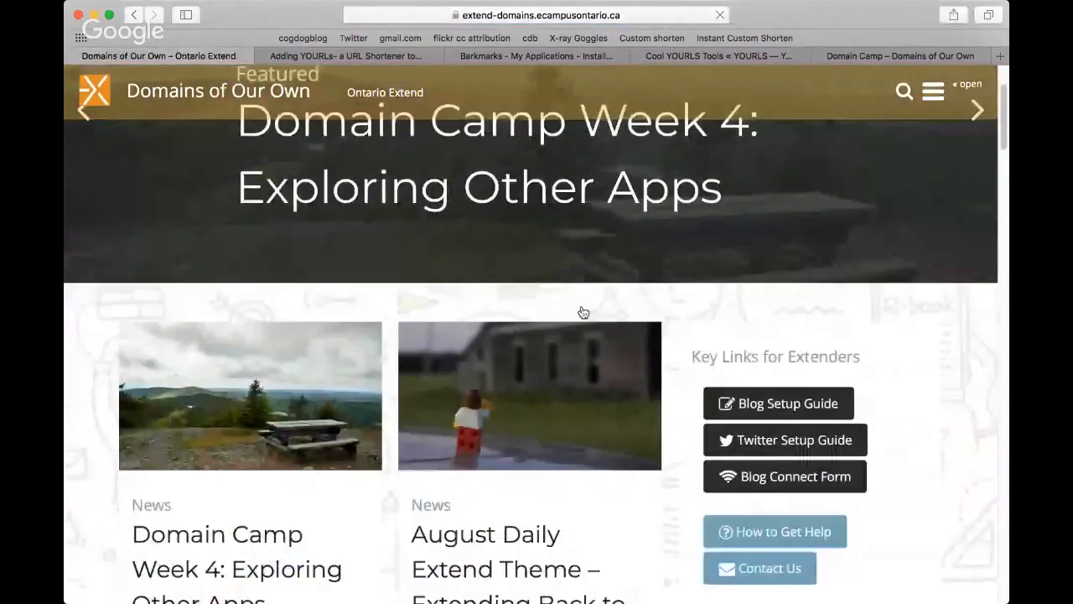
scroll(583, 312, down, 10)
scroll(578, 309, down, 9)
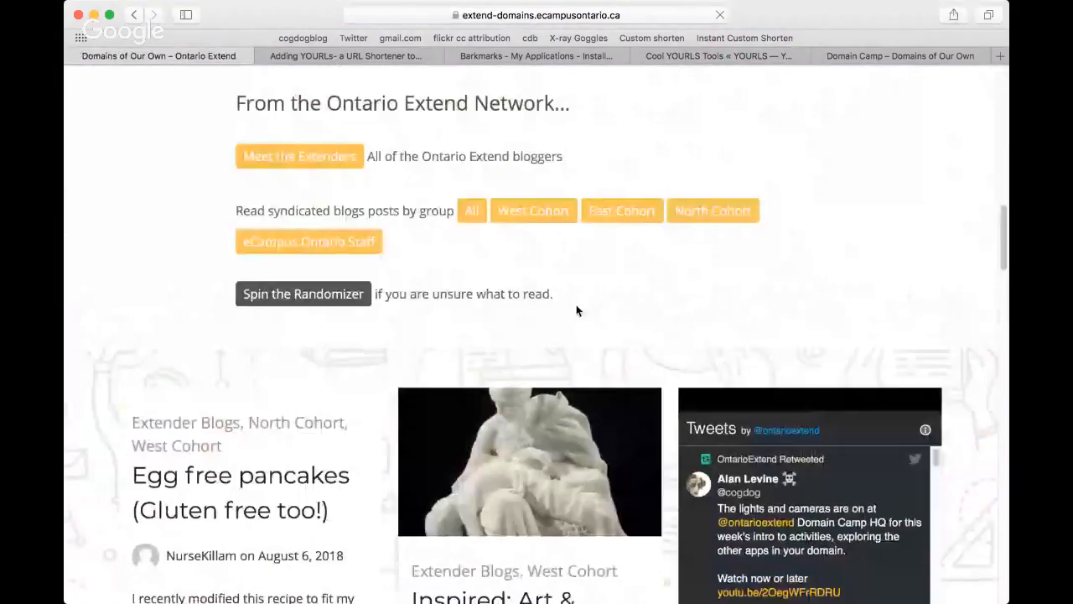
scroll(576, 311, down, 5)
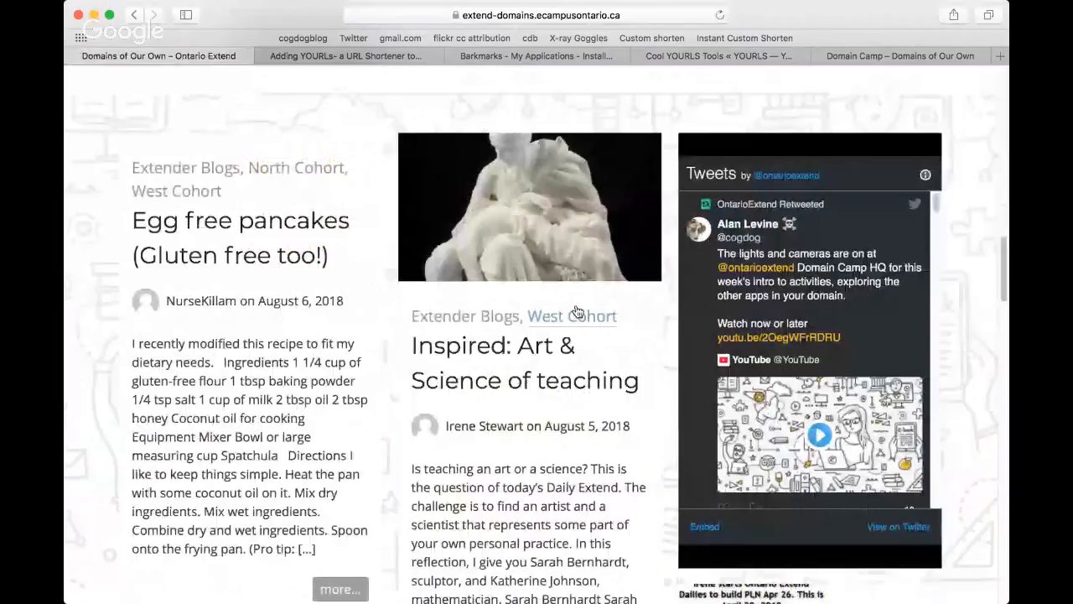
scroll(576, 311, down, 1)
click(495, 332)
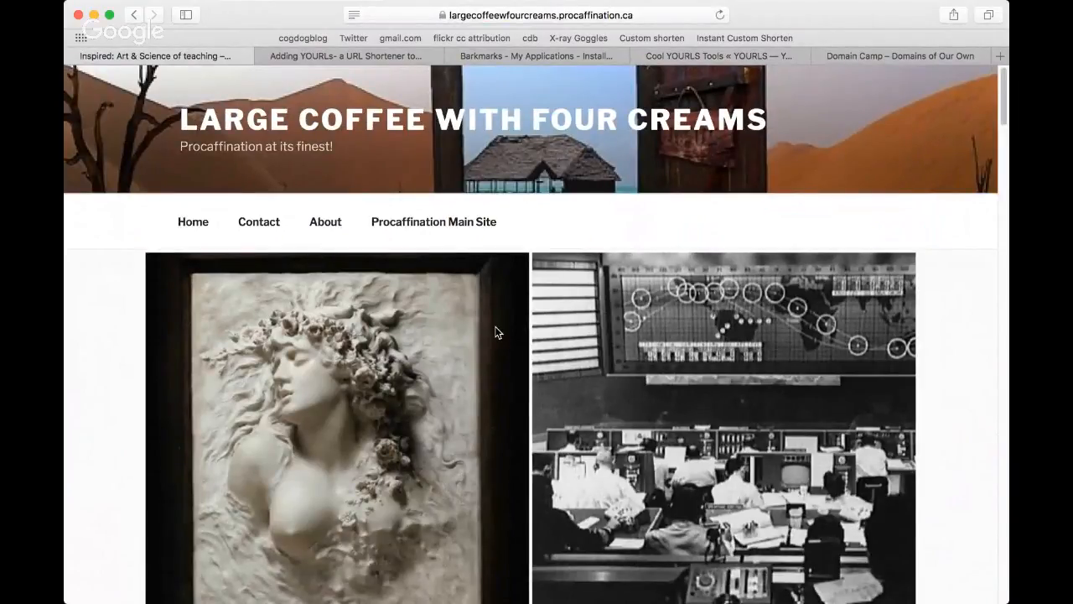
scroll(495, 332, down, 10)
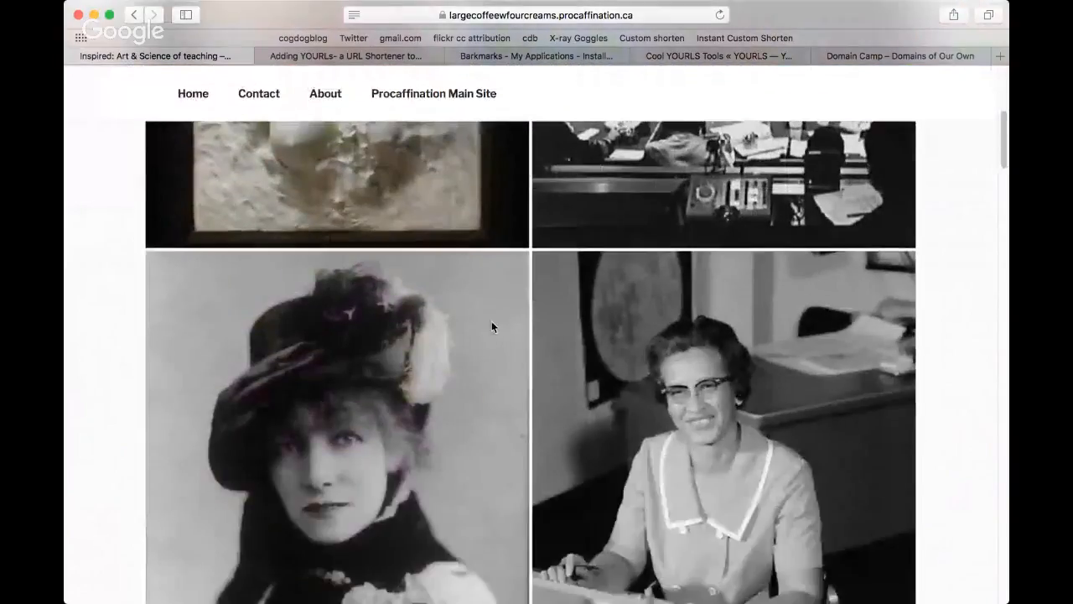
scroll(491, 327, down, 5)
scroll(490, 328, down, 3)
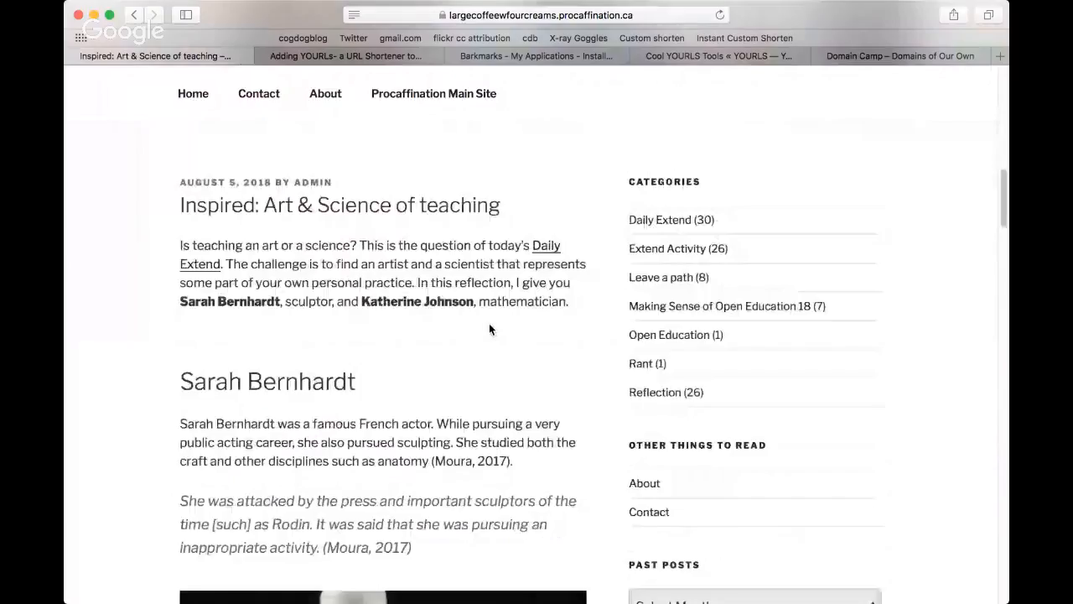
Step: Look through the blog post "Inspired: Art & Science of teaching" down to its resources and return to its beginning
scroll(491, 329, down, 2)
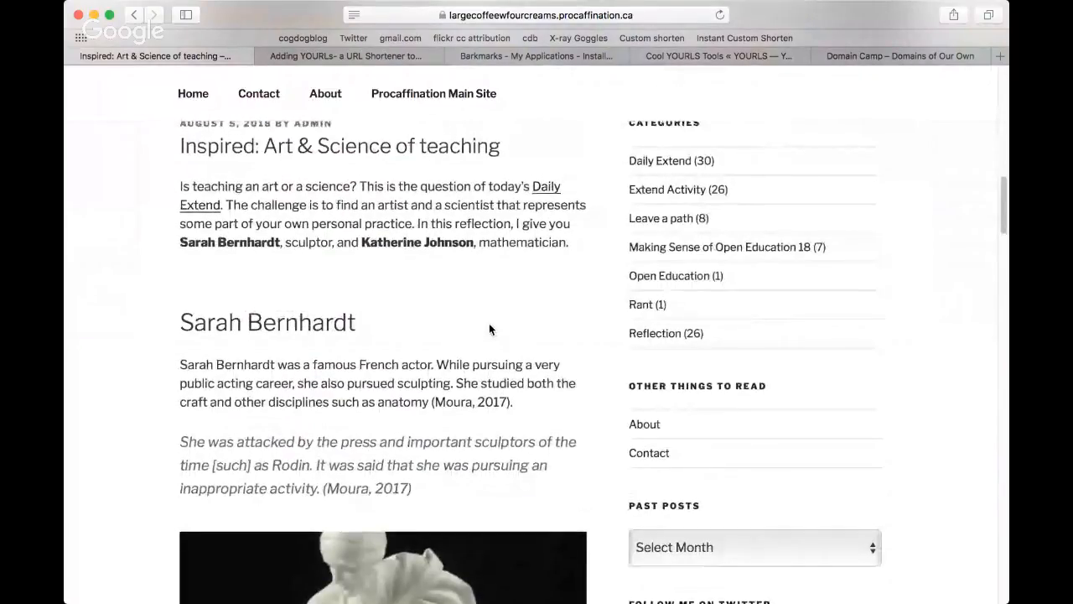
scroll(490, 328, up, 5)
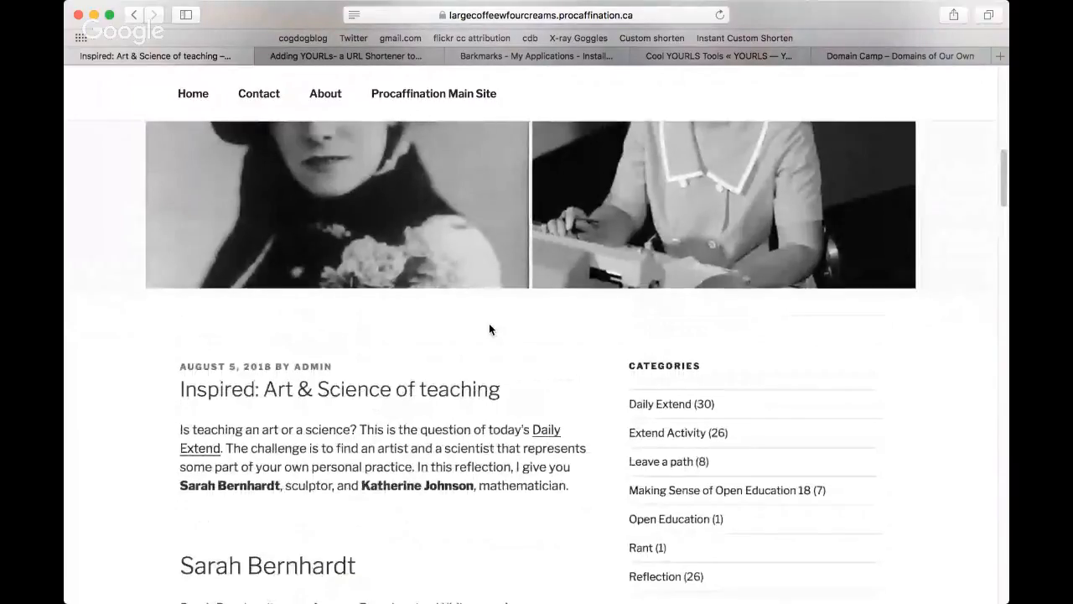
scroll(488, 323, down, 1)
scroll(489, 322, down, 6)
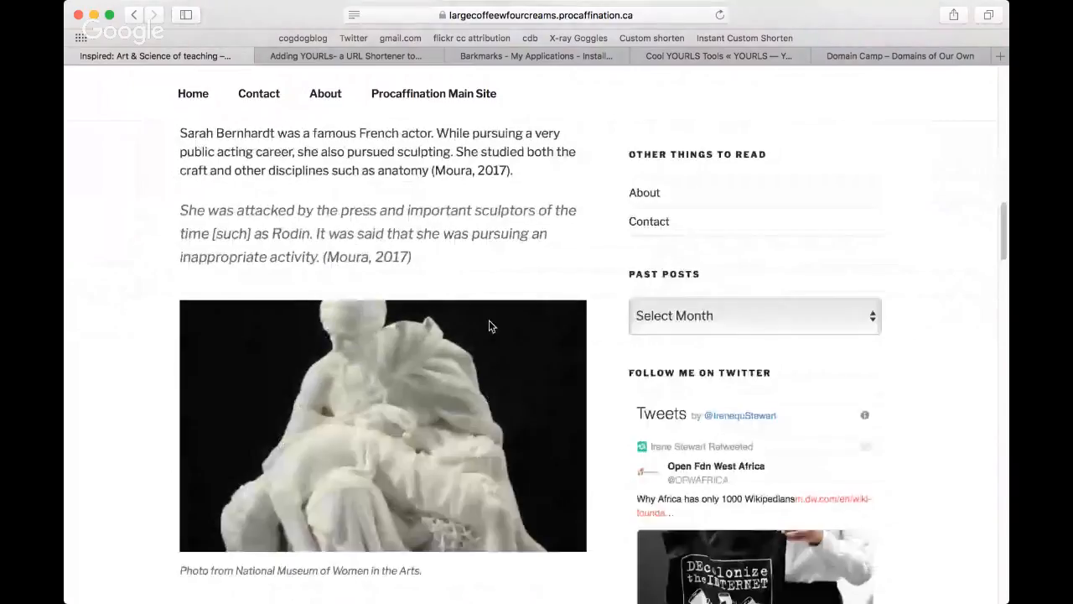
scroll(489, 324, down, 5)
scroll(489, 322, down, 8)
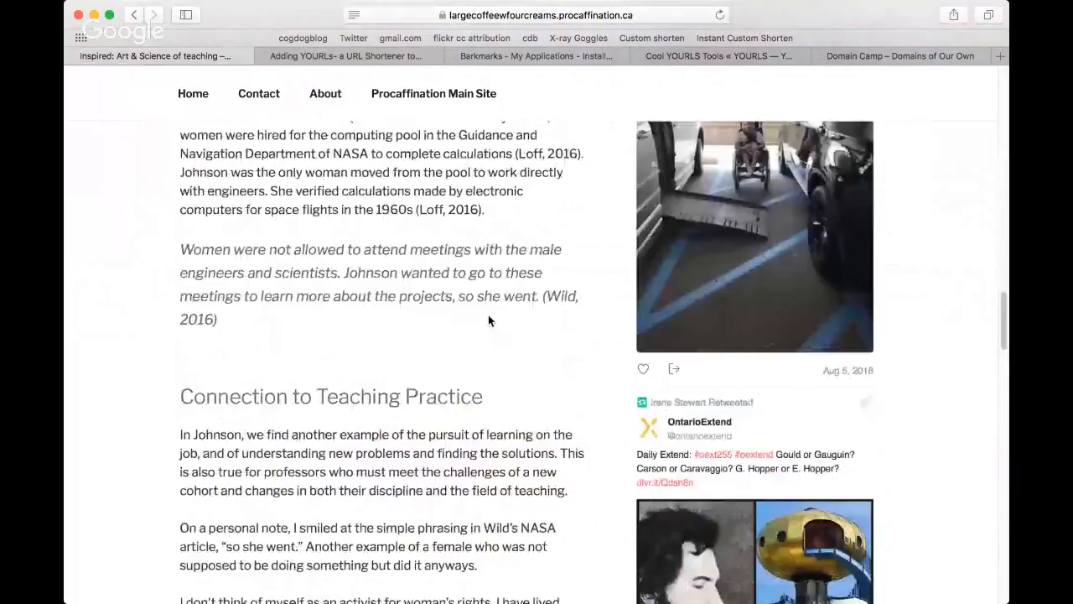
scroll(488, 319, down, 6)
scroll(487, 316, down, 3)
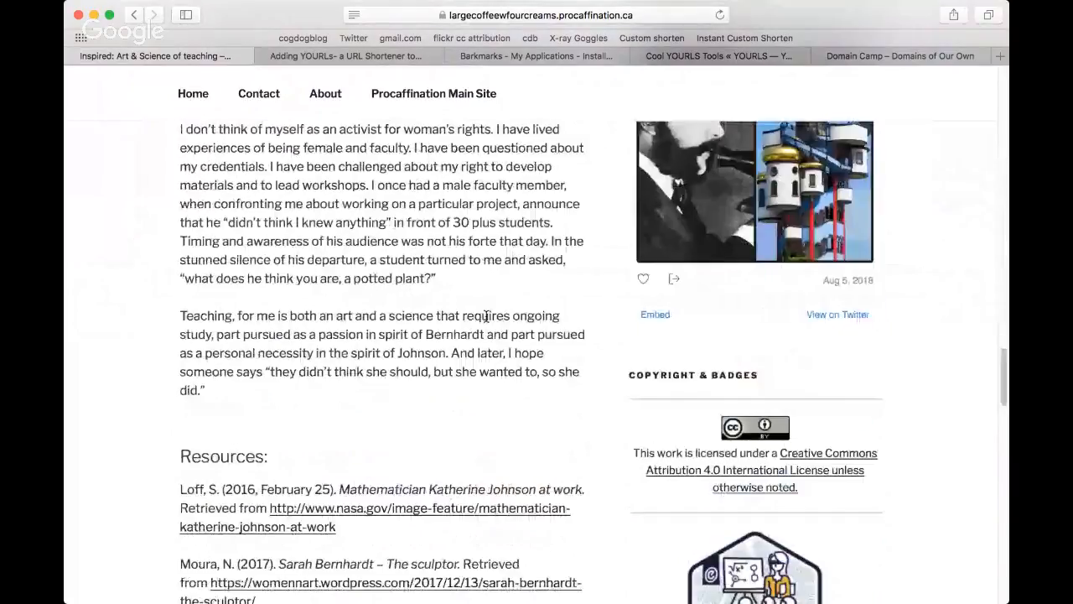
scroll(488, 326, up, 20)
scroll(490, 329, up, 6)
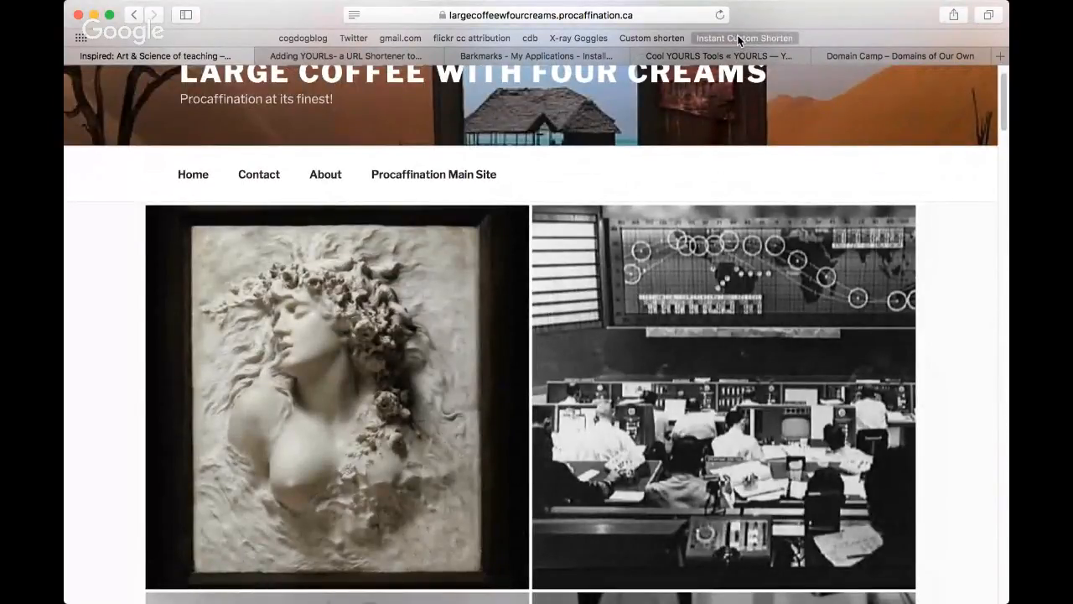
Step: Shorten the blog post with the Instant Custom Shorten bookmarklet using the custom keyword great-scientists, and copy the resulting short link
click(739, 39)
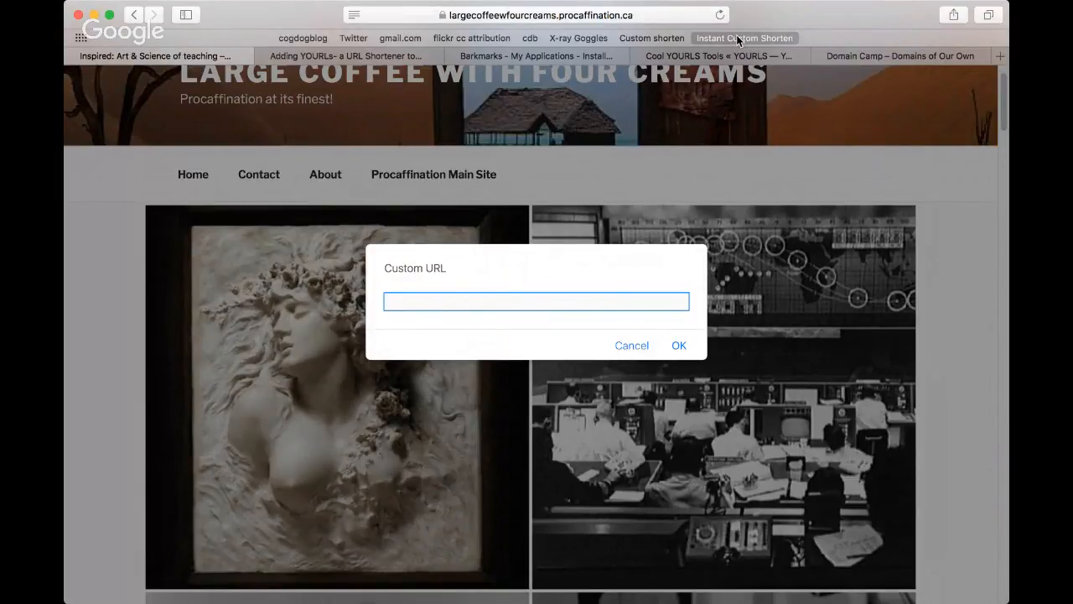
text(great-scientists)
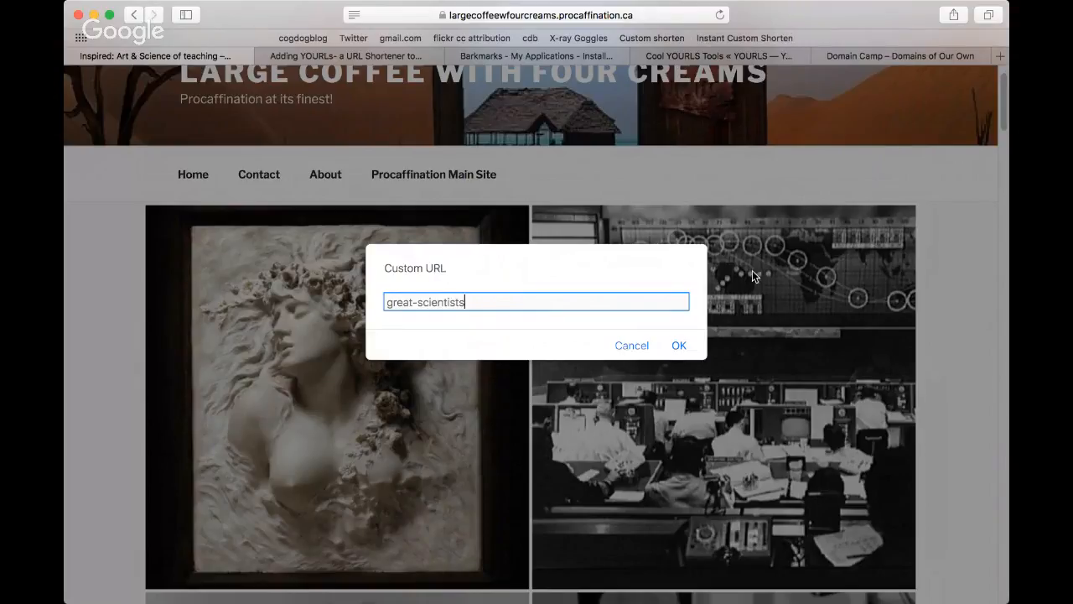
click(676, 344)
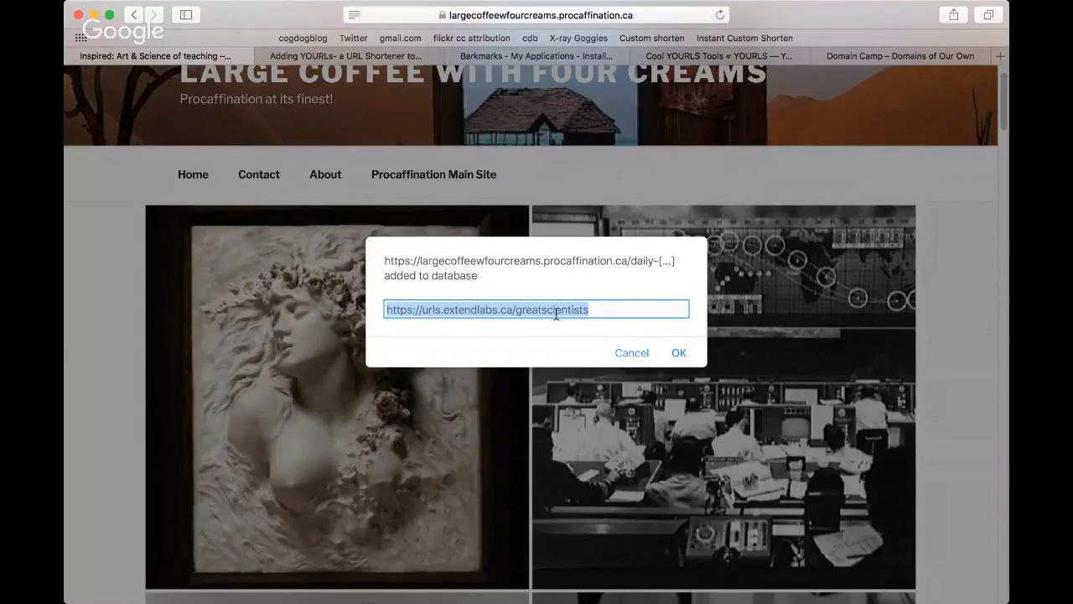
drag(612, 308, 397, 304)
key(super+c)
click(679, 353)
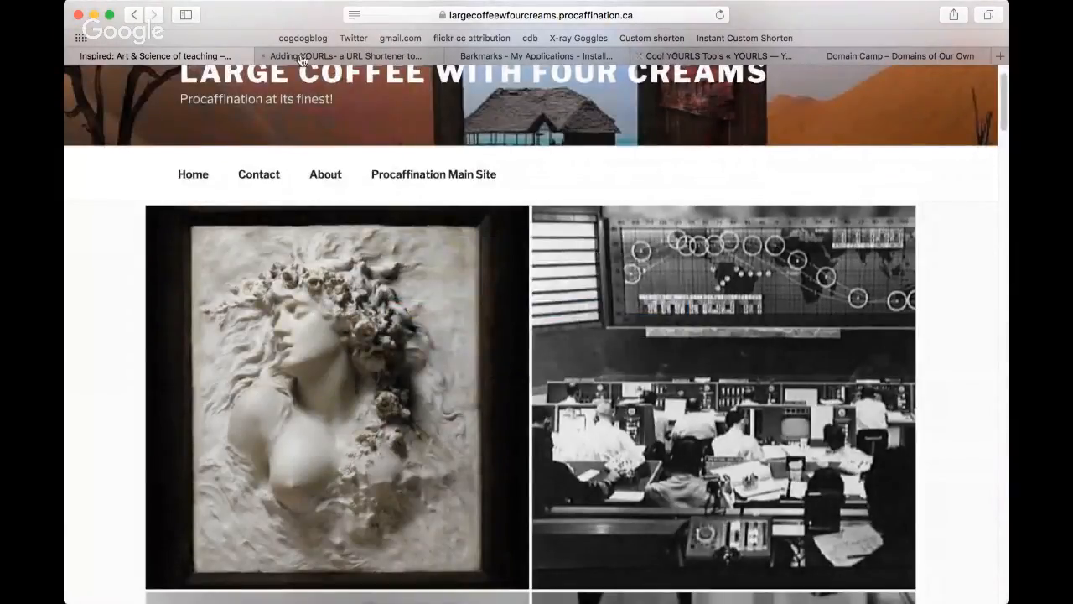
Step: Open the YOURLS admin interface and check the link list for the new blog post short link
click(569, 56)
click(716, 57)
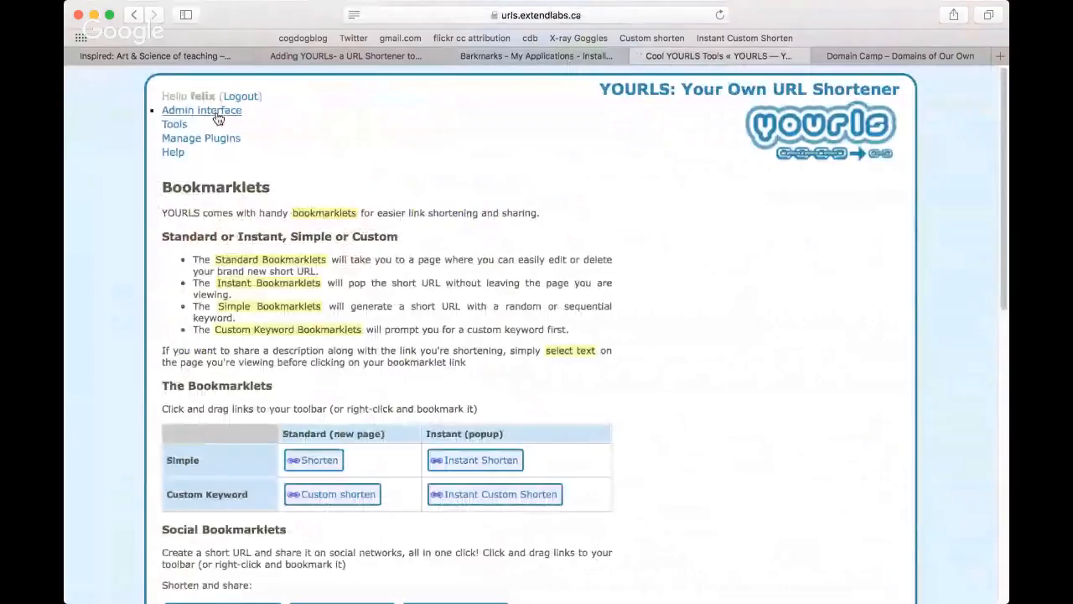
click(218, 112)
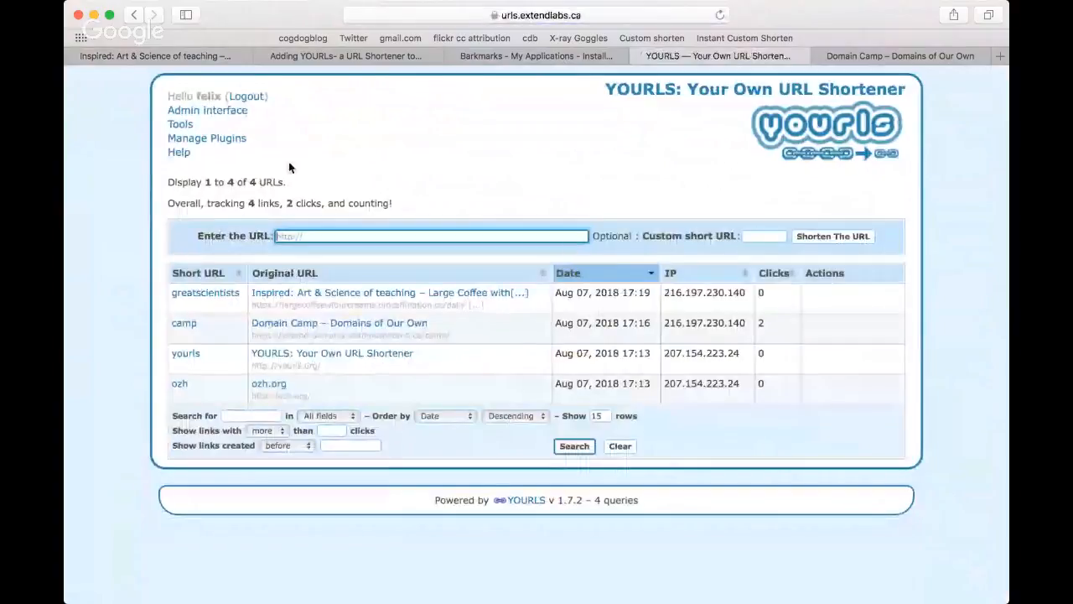
mouse_move(204, 300)
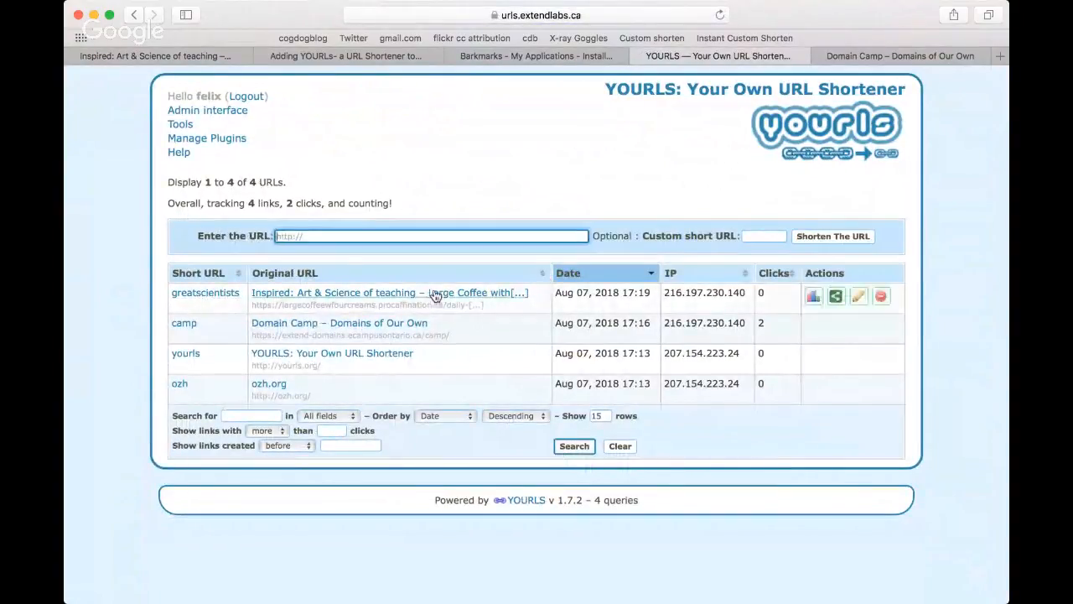
click(882, 55)
click(527, 15)
key(super+v)
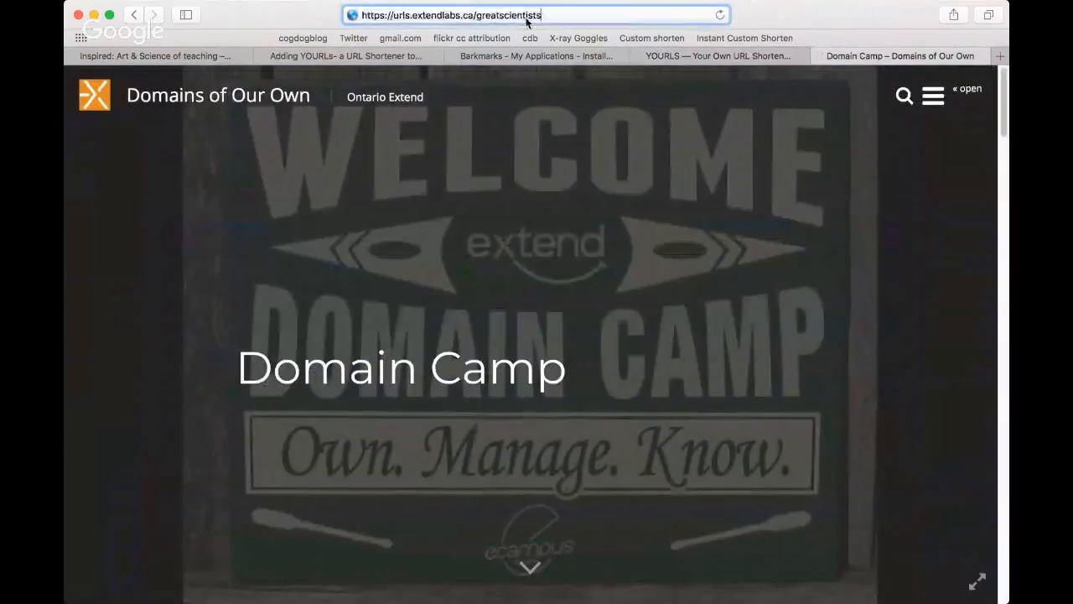
key(Return)
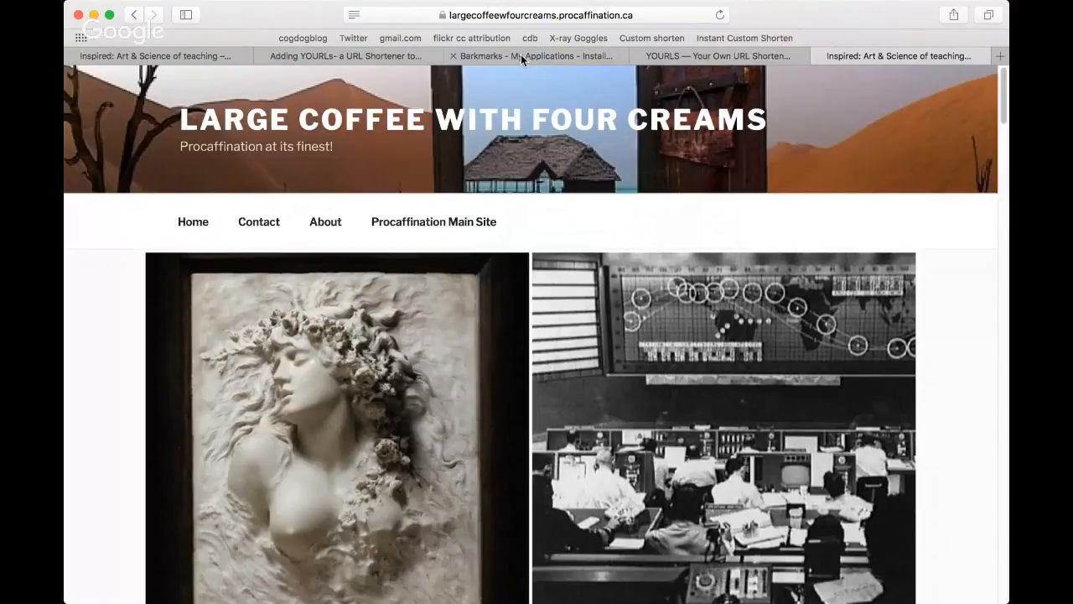
Step: Return to the YOURLS link list and refresh it to check the click count of the greatscientists link
click(520, 54)
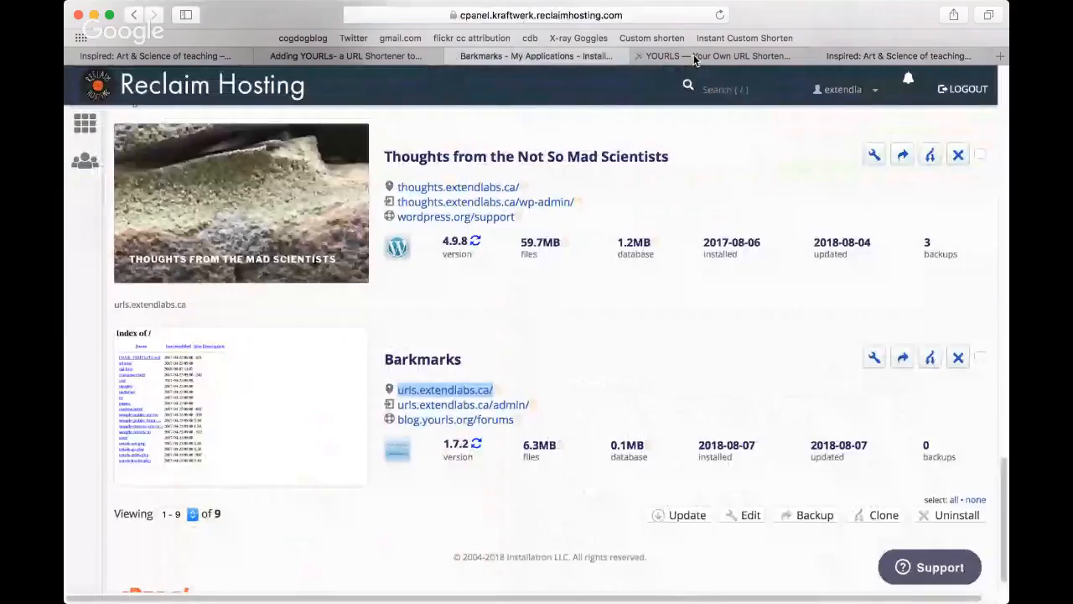
click(694, 55)
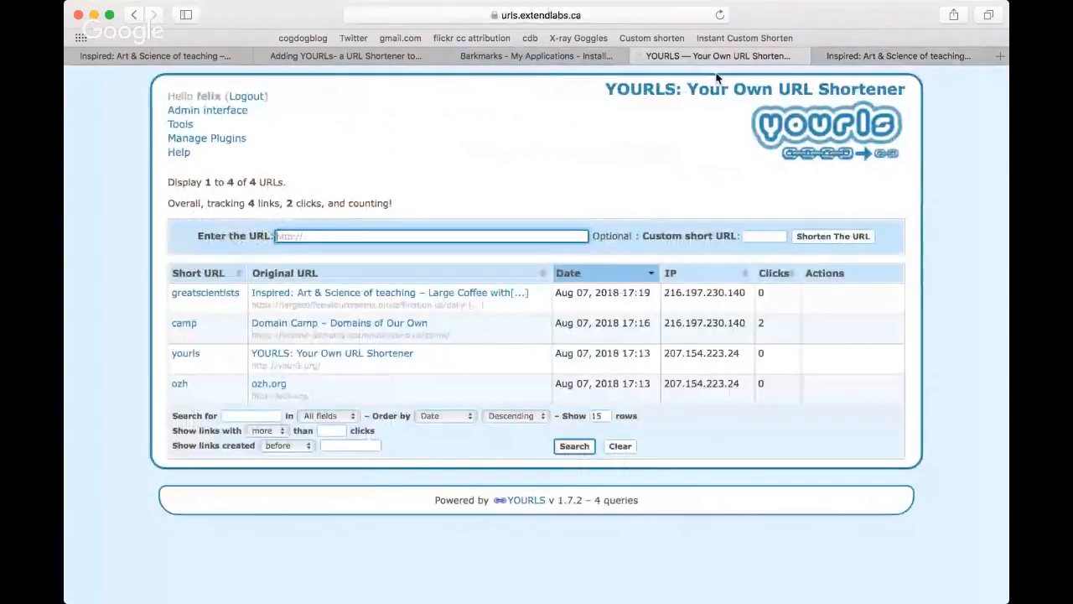
click(720, 16)
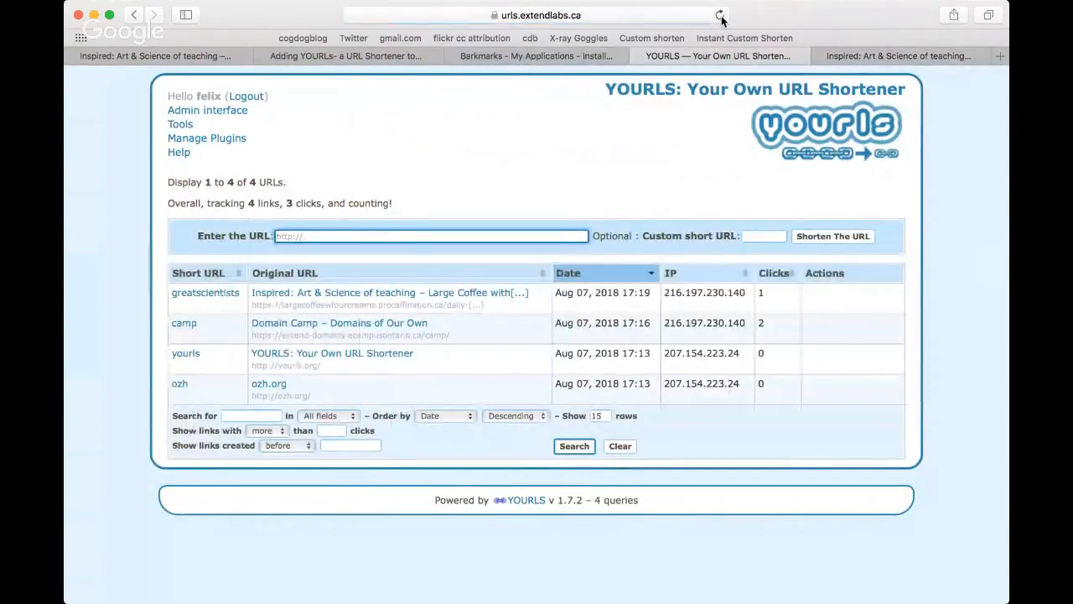
Step: Review the bookmarklets, Prefix-n-Shorten and API sections of the YOURLS Tools page, and open the plugin management page
click(180, 125)
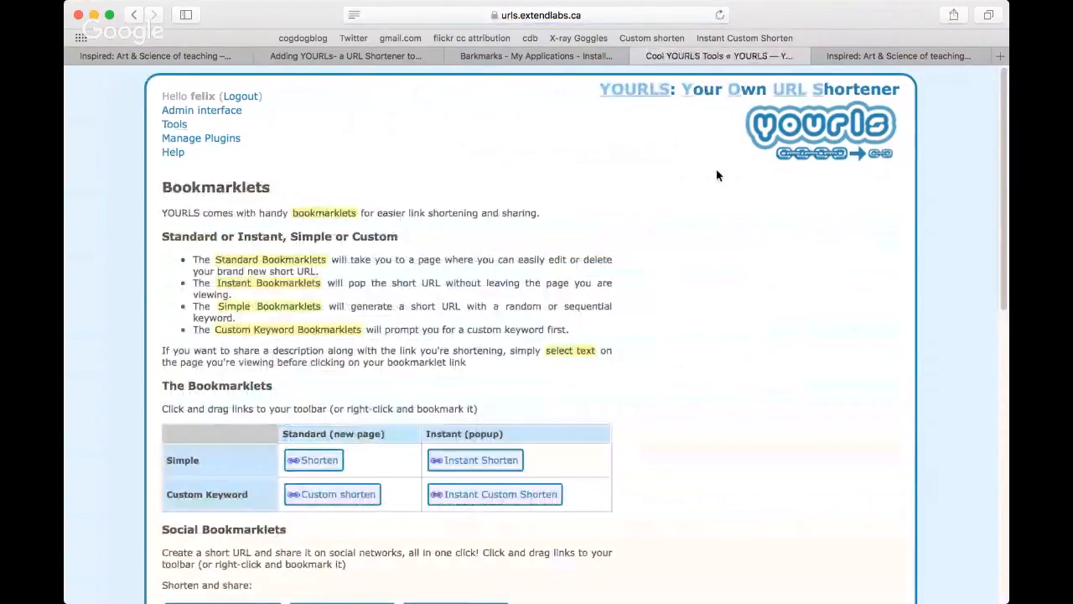
scroll(717, 175, down, 2)
scroll(717, 175, down, 3)
scroll(718, 175, down, 2)
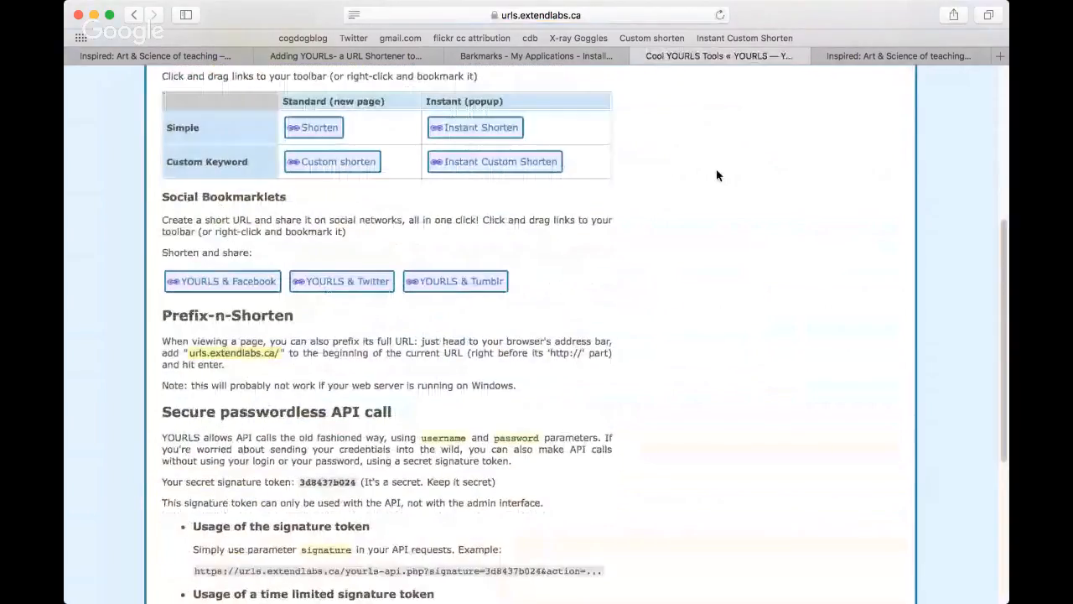
scroll(717, 175, down, 2)
scroll(718, 176, down, 1)
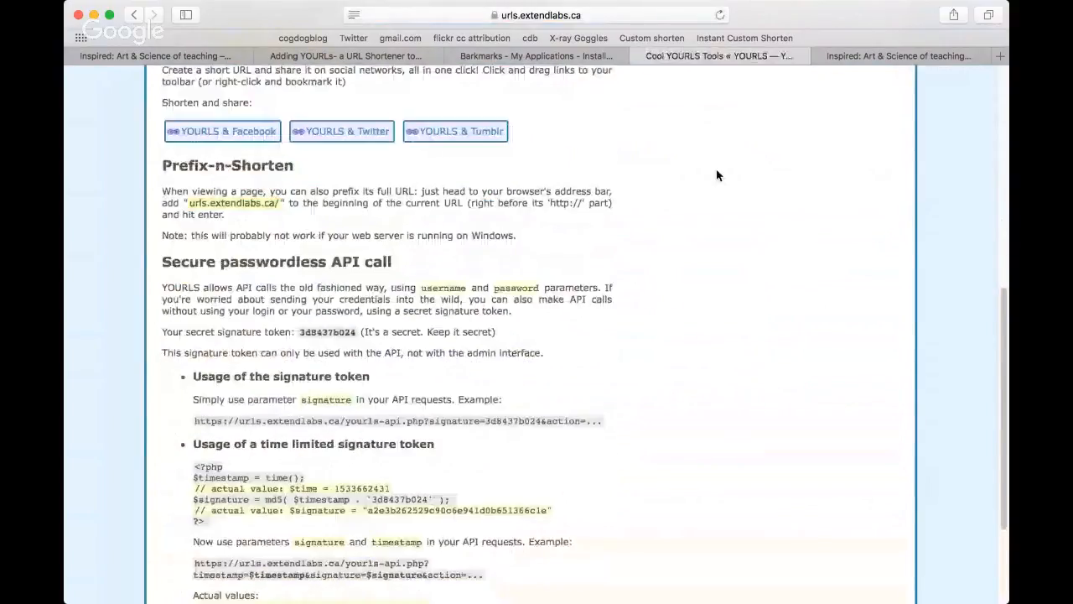
scroll(742, 173, up, 3)
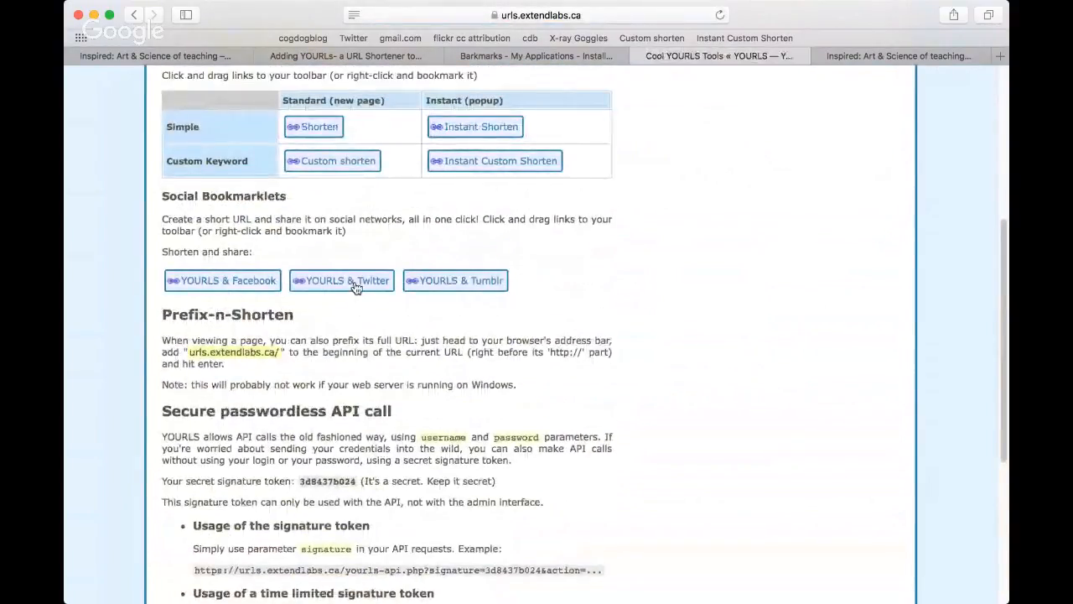
scroll(748, 252, up, 1)
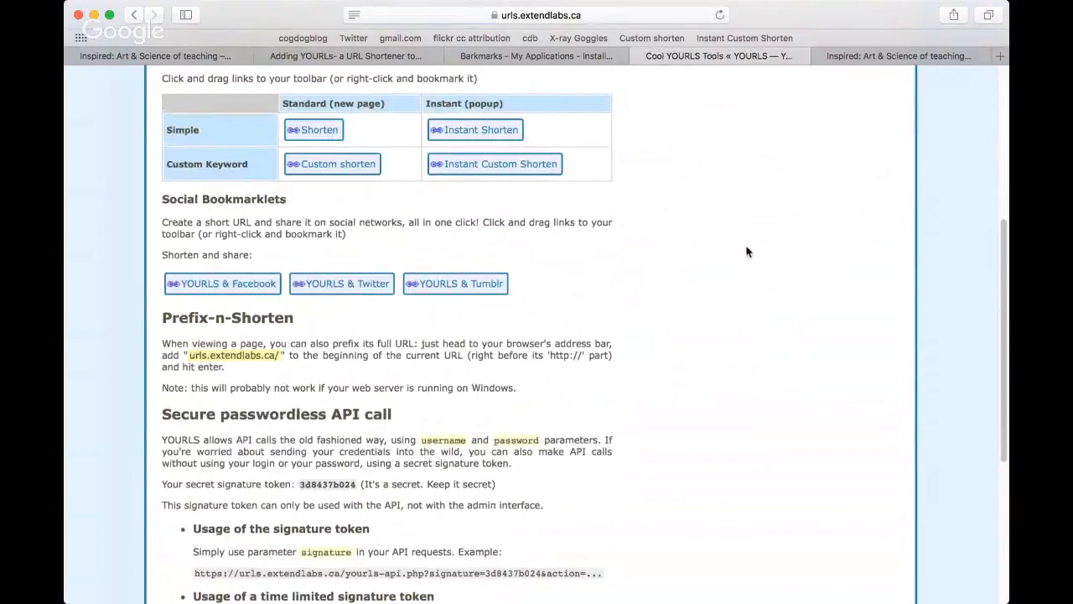
scroll(749, 247, up, 10)
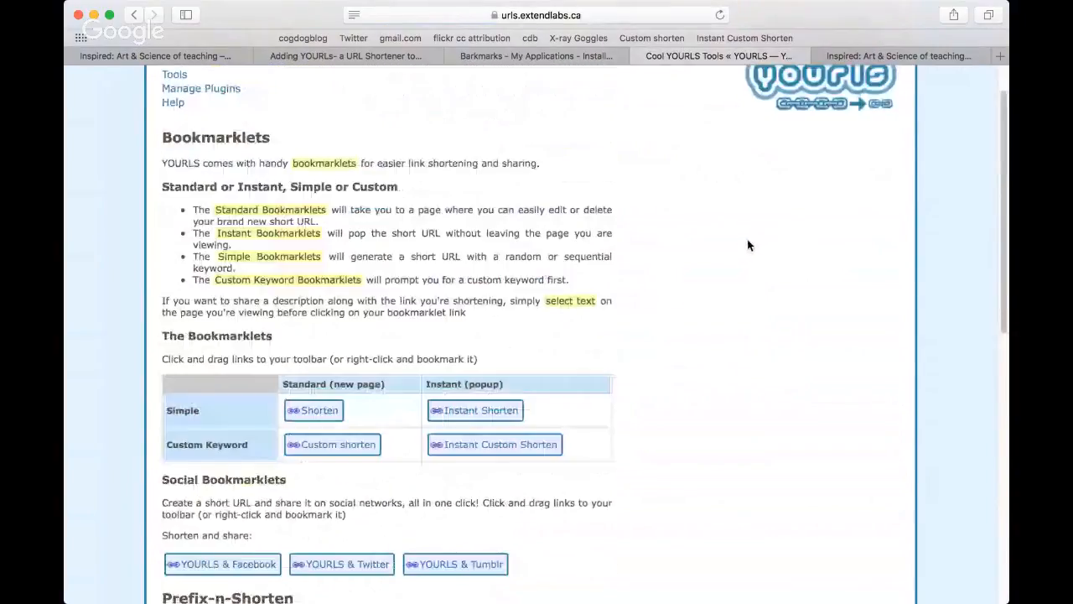
click(212, 143)
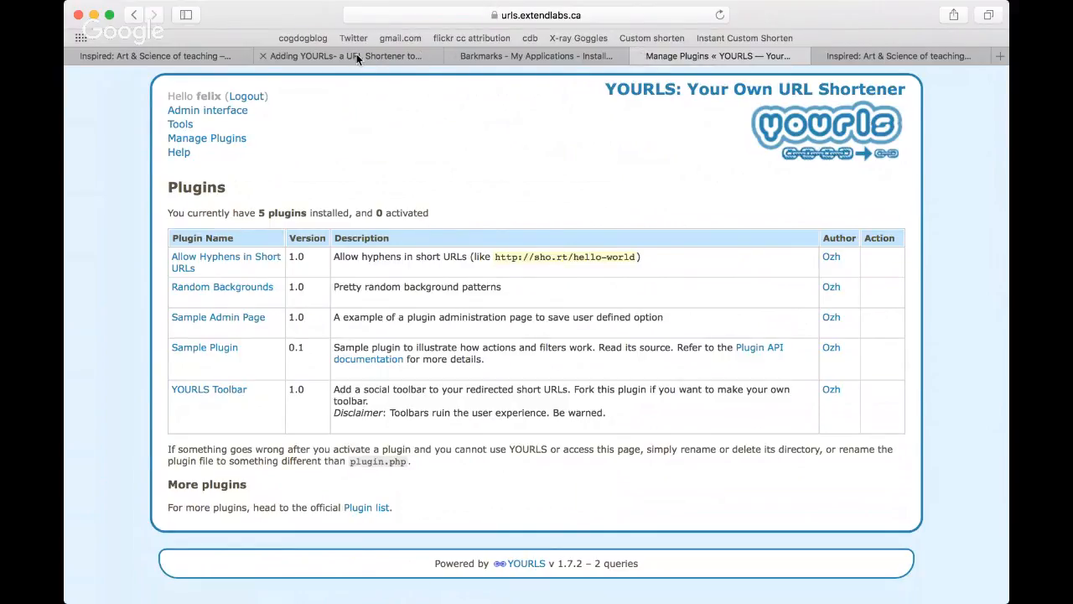
Step: Switch to Reclaim Hosting cPanel, go to its home page and open the My Apps list of installed applications
click(505, 56)
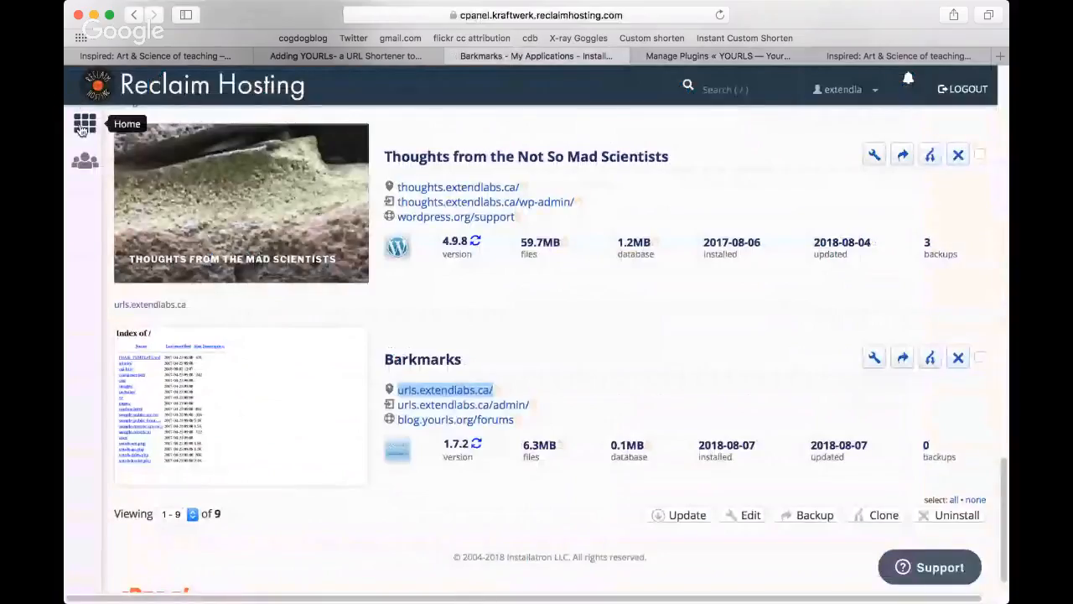
click(84, 126)
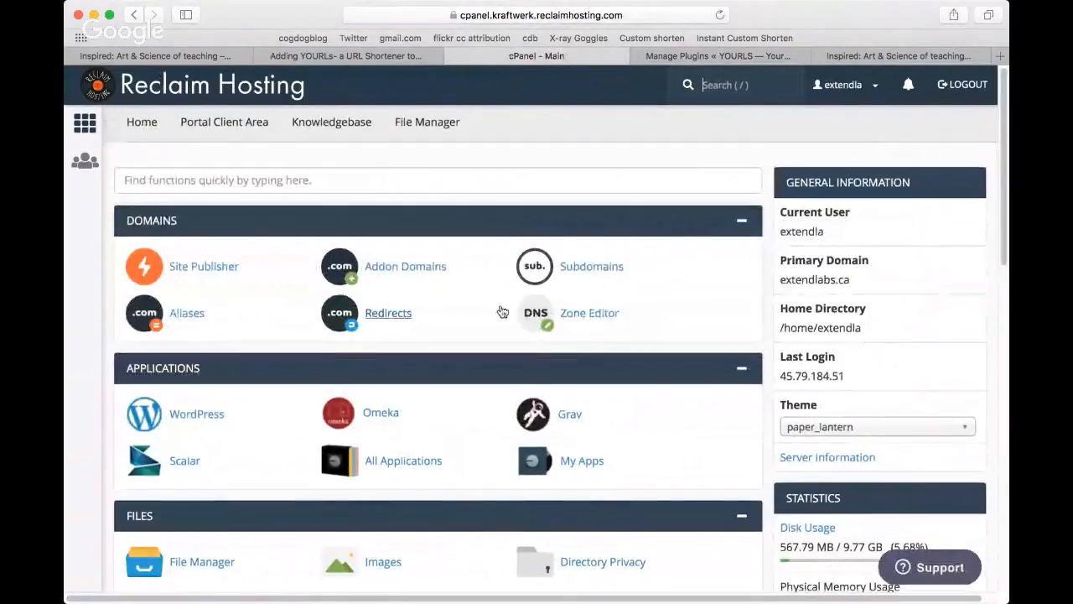
scroll(501, 311, down, 2)
scroll(500, 309, down, 4)
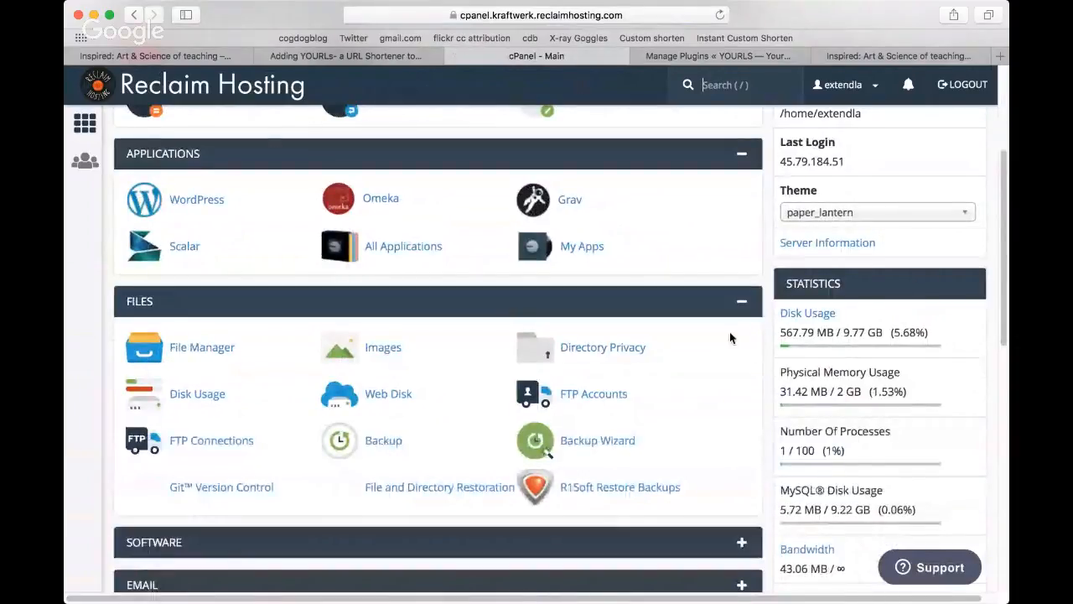
scroll(730, 334, down, 5)
scroll(730, 338, up, 6)
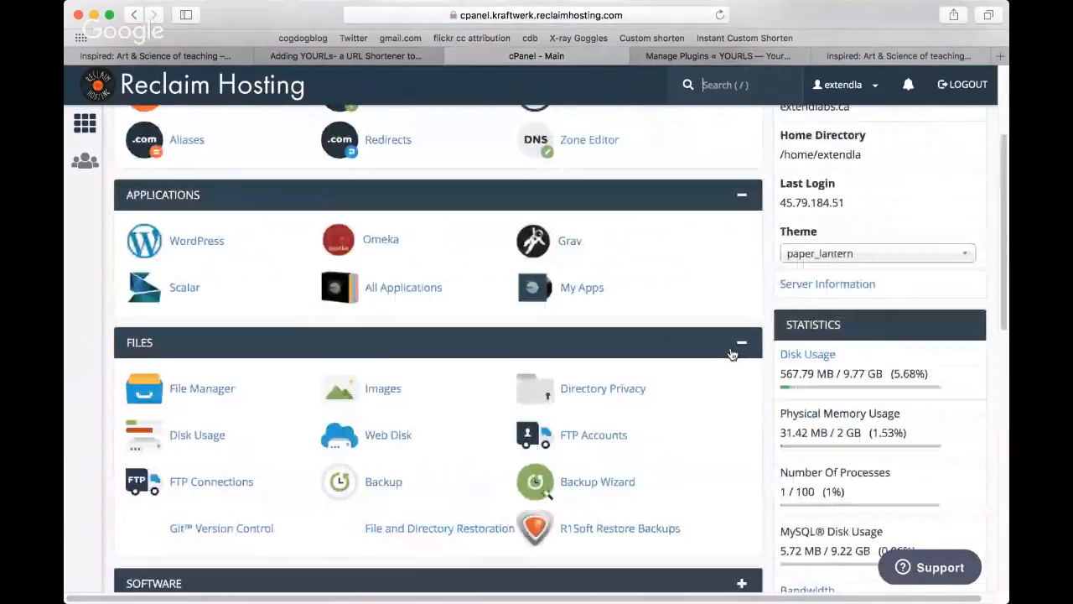
scroll(731, 354, up, 4)
scroll(730, 353, down, 6)
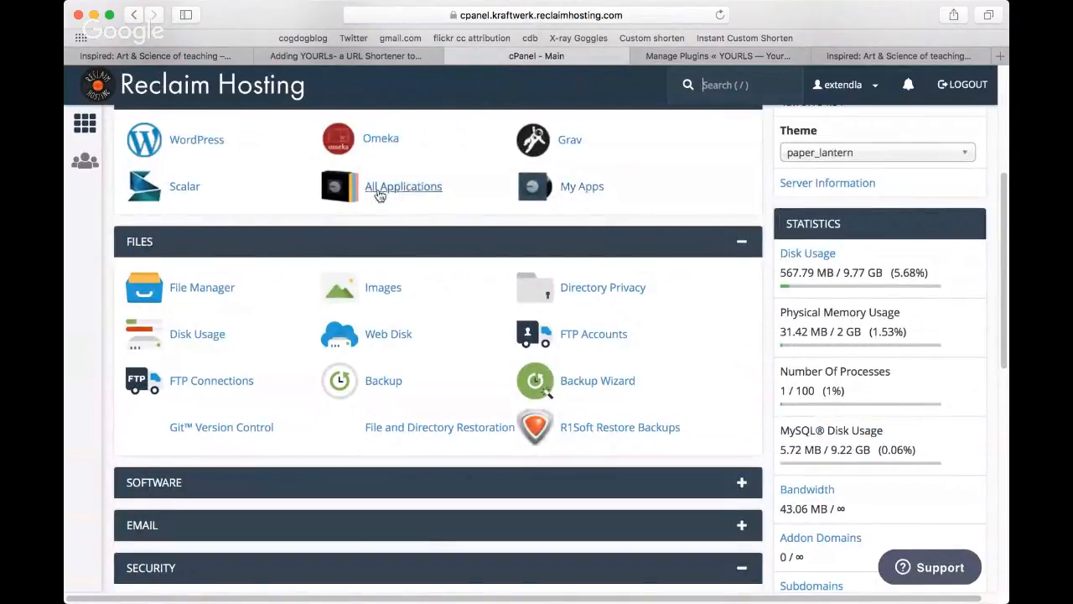
click(589, 187)
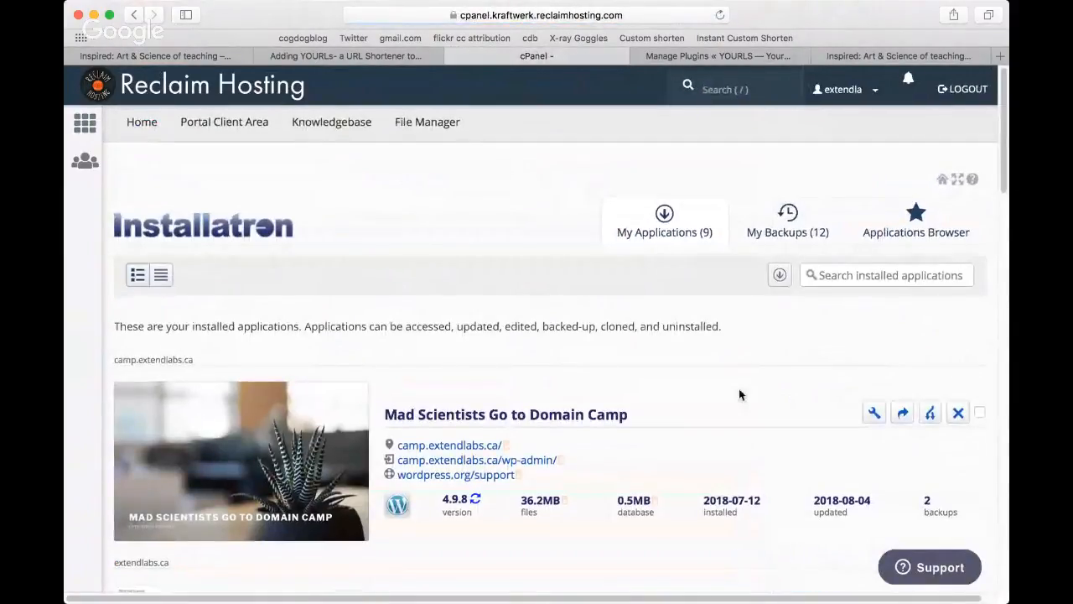
Step: Look through the installed applications down to the Barkmarks entry on urls.extendlabs.ca
scroll(740, 391, down, 5)
scroll(741, 394, down, 6)
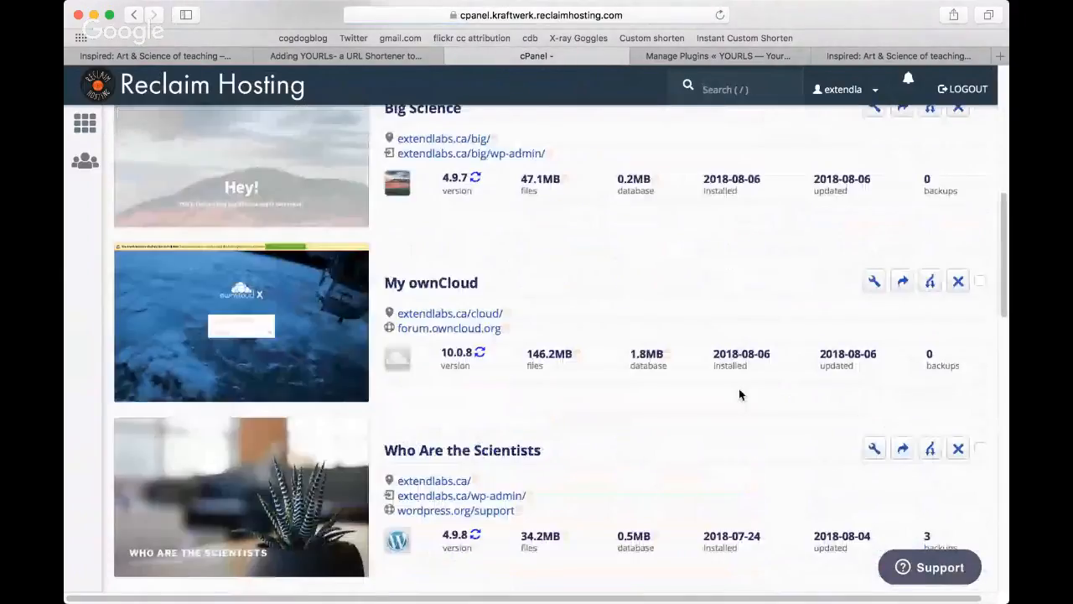
scroll(740, 394, down, 5)
scroll(738, 393, down, 5)
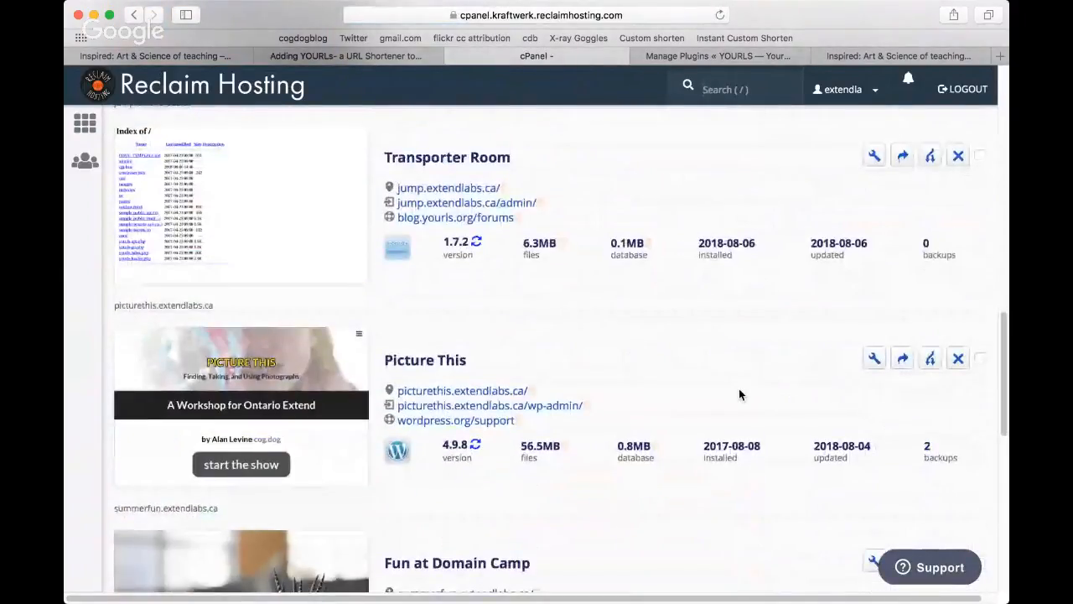
scroll(738, 394, down, 2)
scroll(738, 393, down, 3)
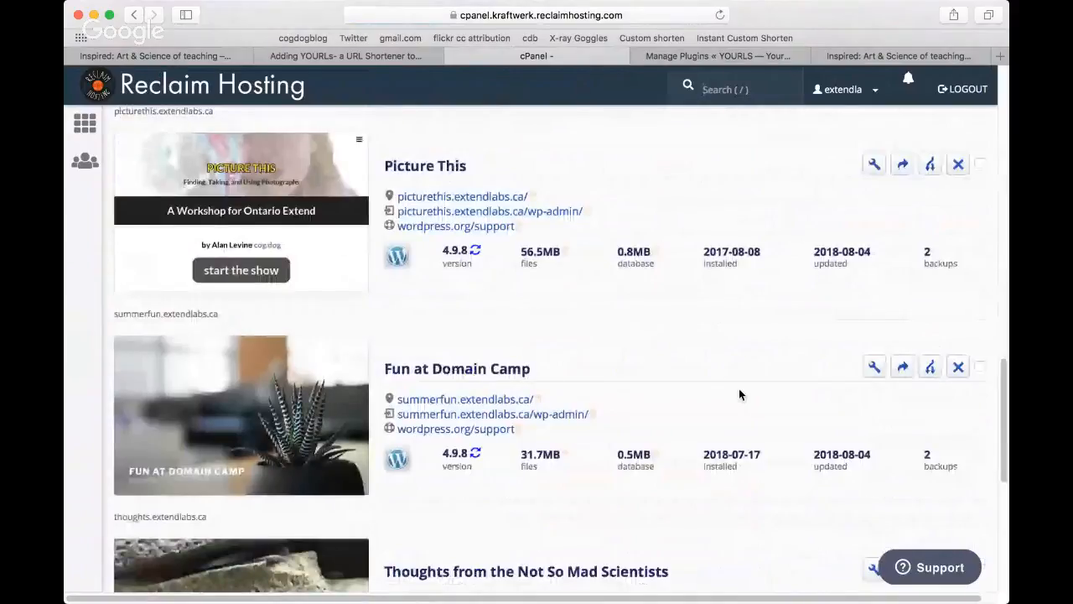
scroll(739, 391, down, 10)
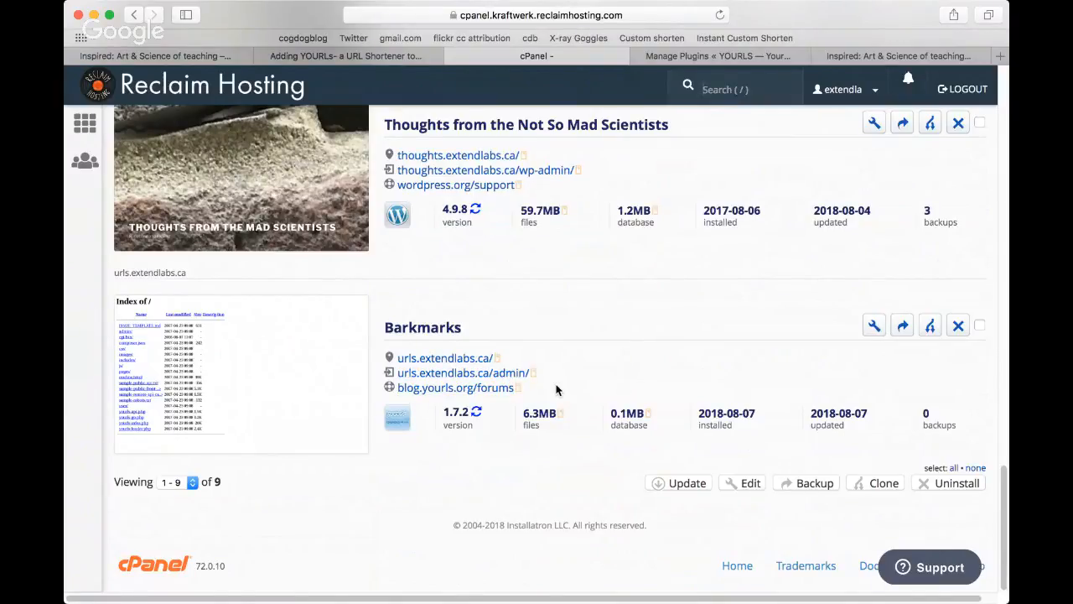
Step: Uninstall the Barkmarks application from urls.extendlabs.ca
click(958, 327)
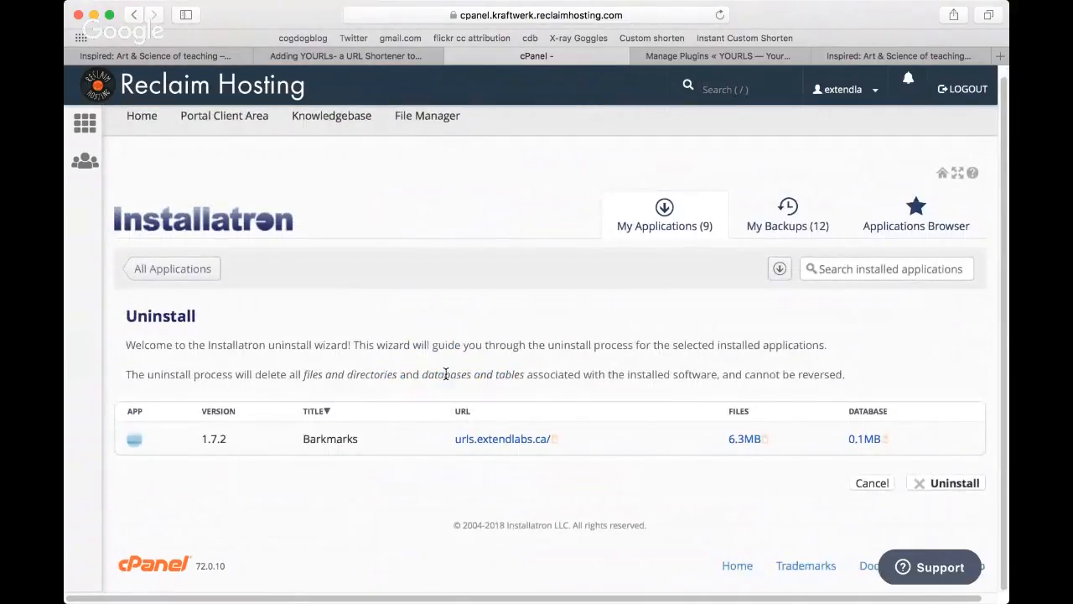
click(950, 484)
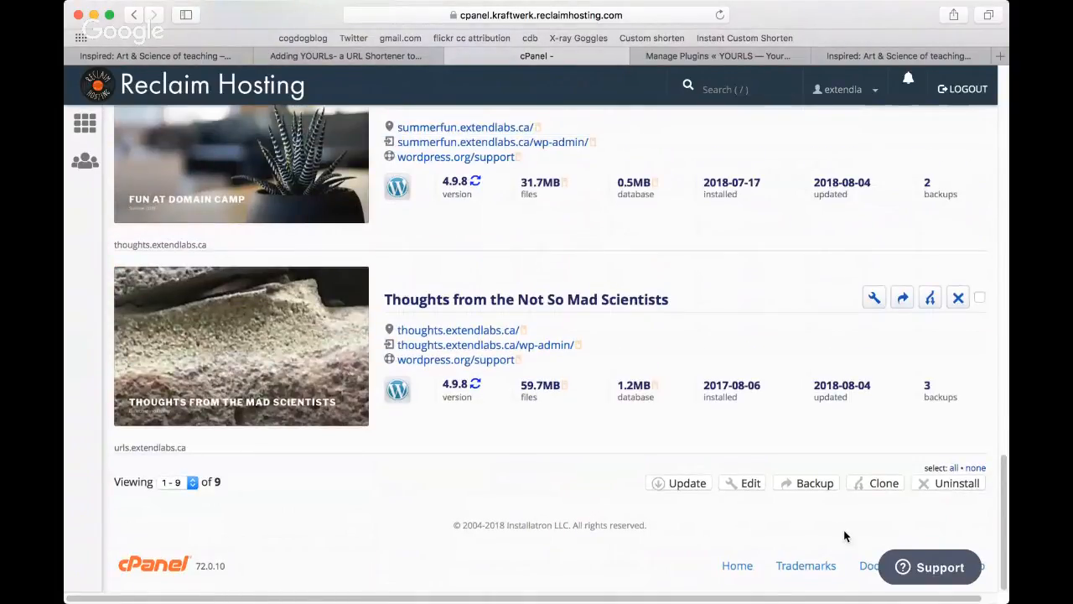
Step: Find Picture This among the installed applications and open its site at picturethis.extendlabs.ca
scroll(751, 376, up, 3)
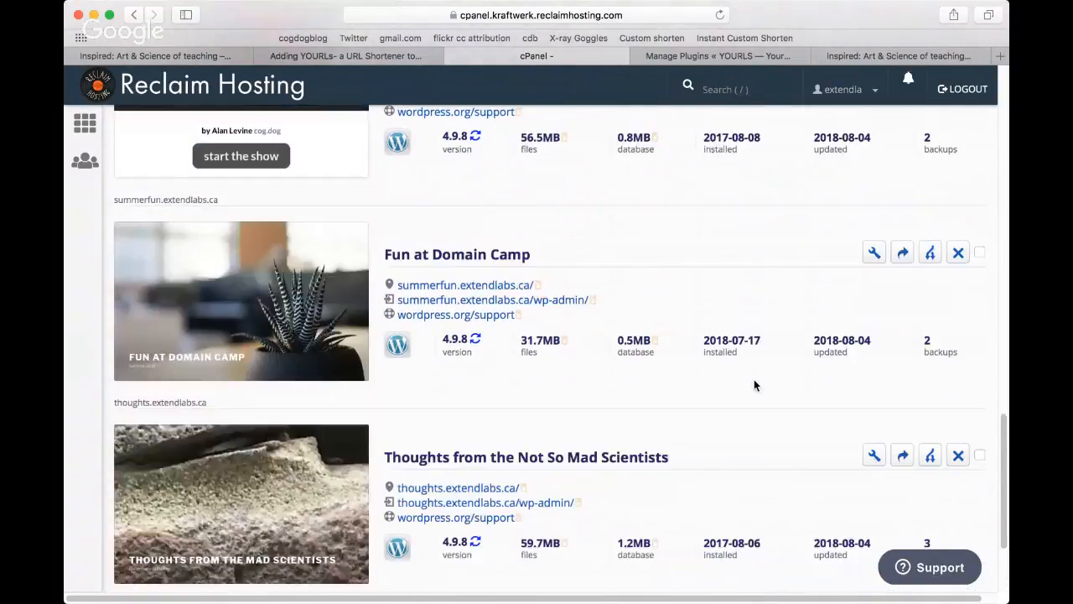
scroll(754, 385, up, 1)
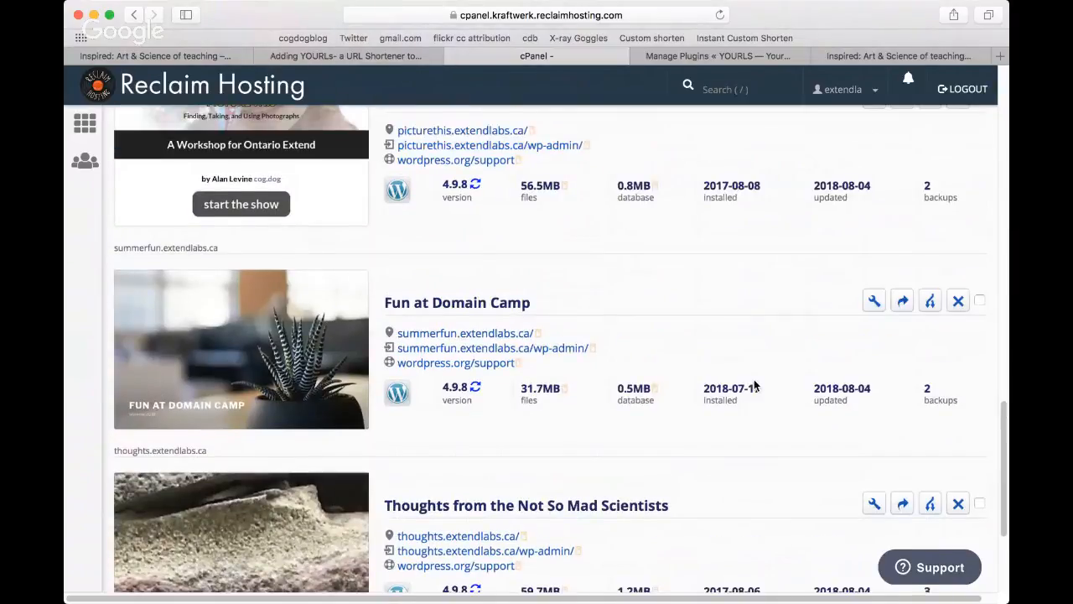
scroll(753, 384, up, 1)
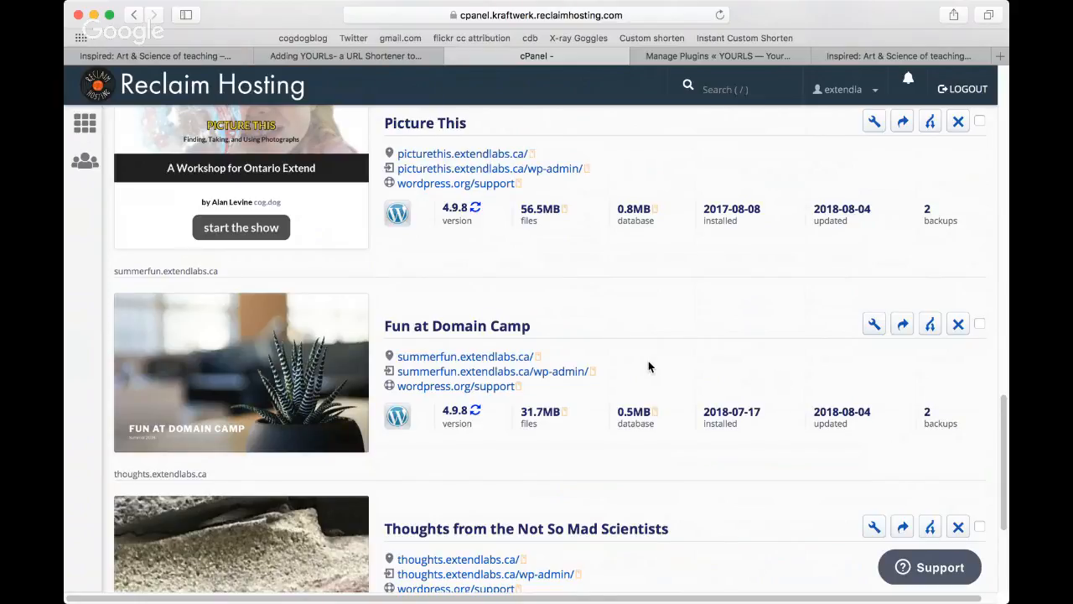
scroll(648, 361, up, 2)
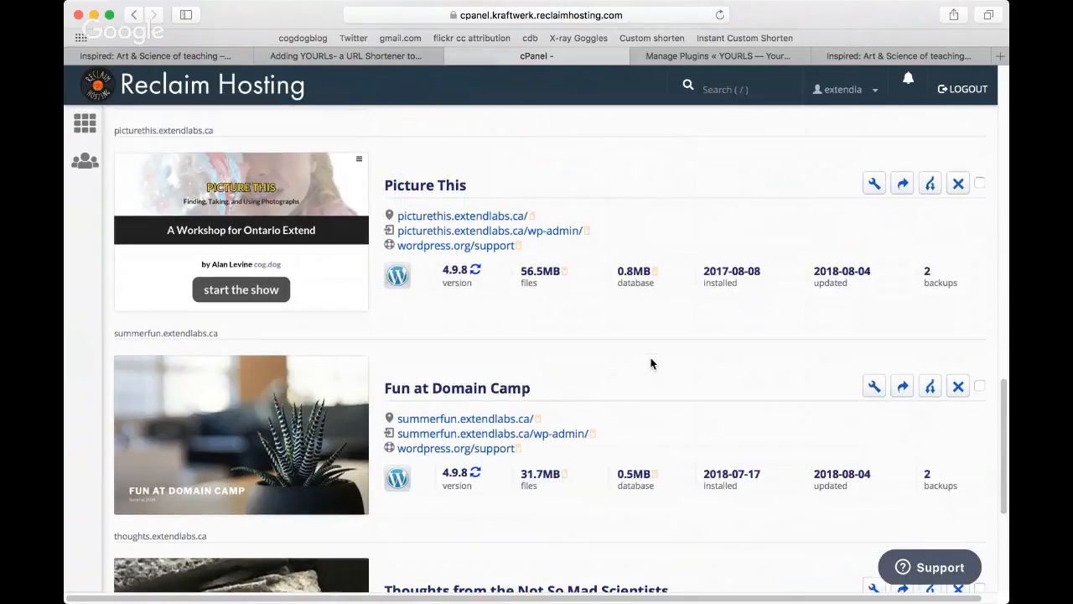
scroll(651, 363, up, 1)
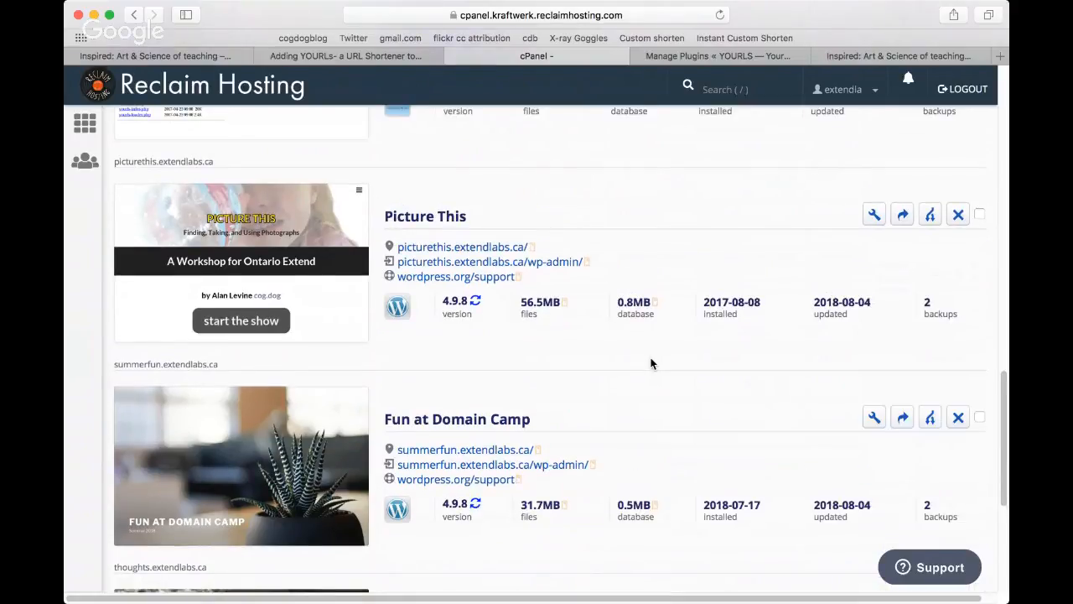
scroll(651, 362, up, 1)
click(490, 278)
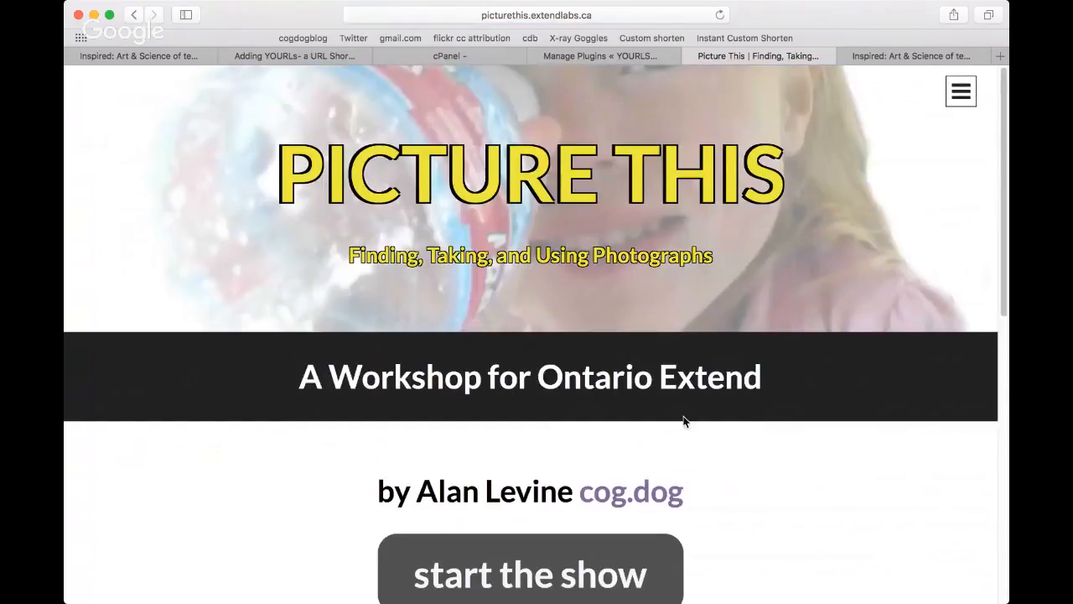
Step: Look through the Picture This workshop home page and its list of slides, and close the site
scroll(848, 508, down, 1)
scroll(841, 503, down, 3)
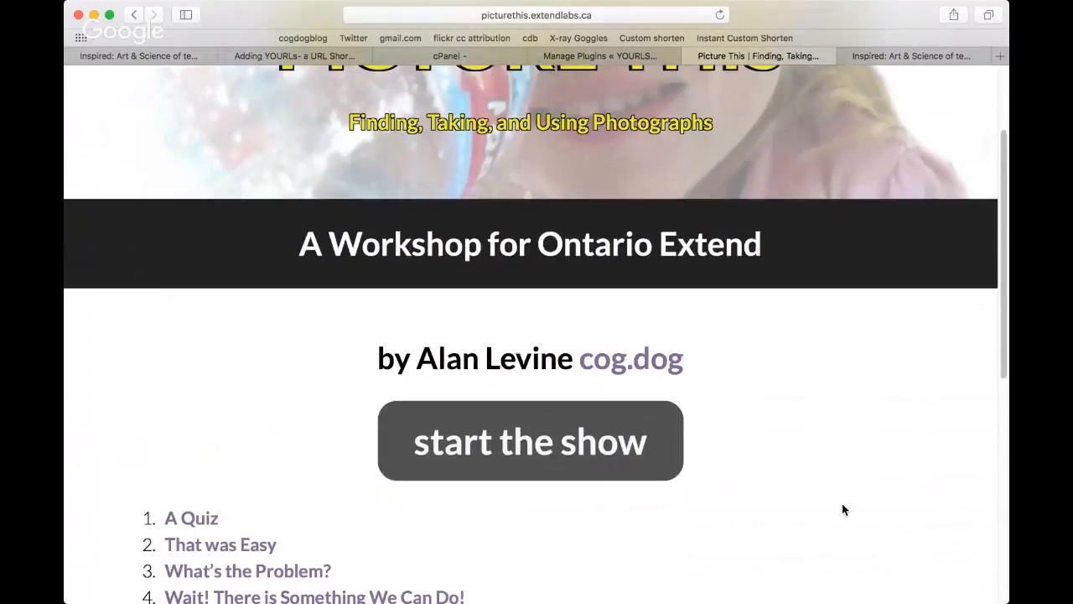
scroll(843, 509, down, 3)
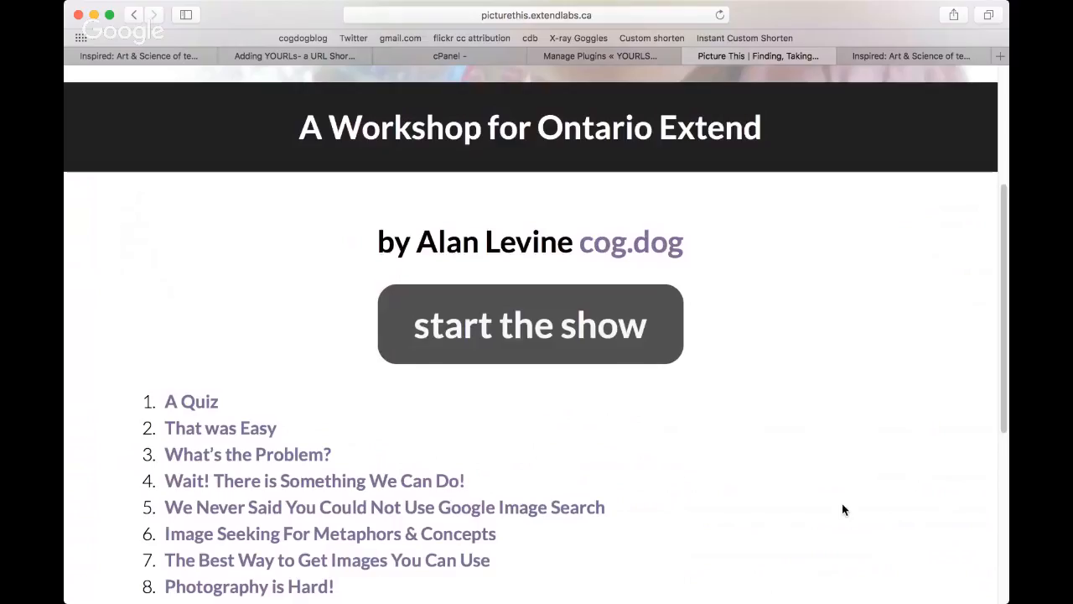
scroll(843, 505, up, 3)
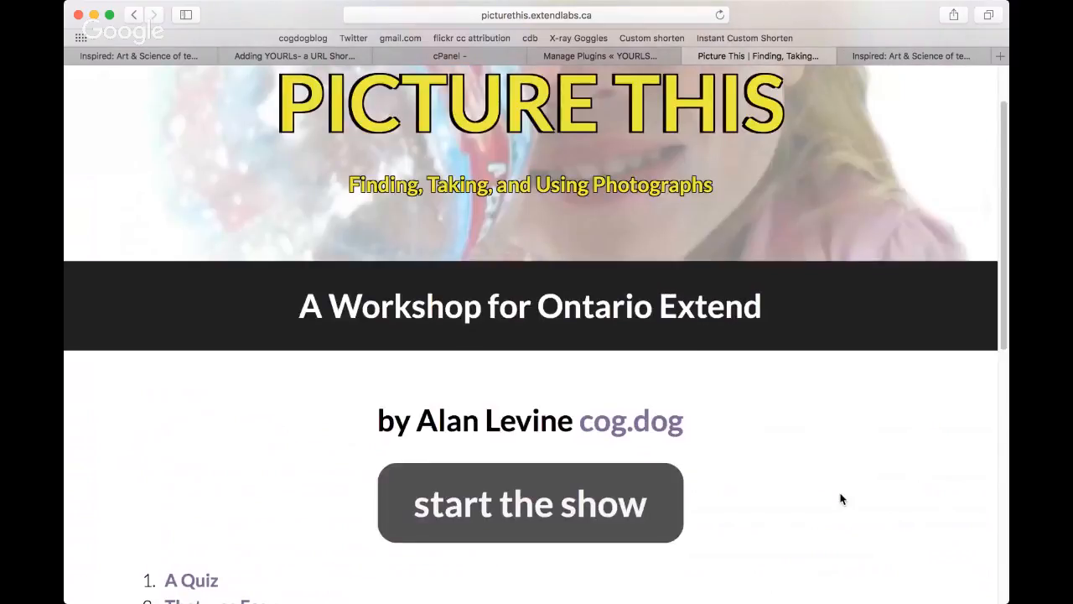
scroll(841, 499, up, 2)
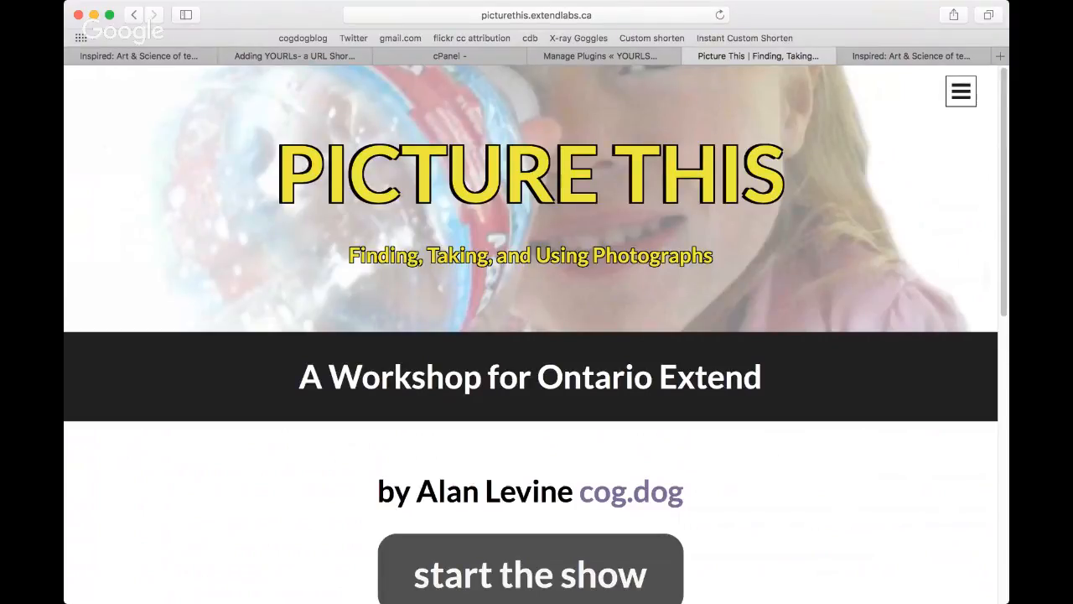
click(690, 55)
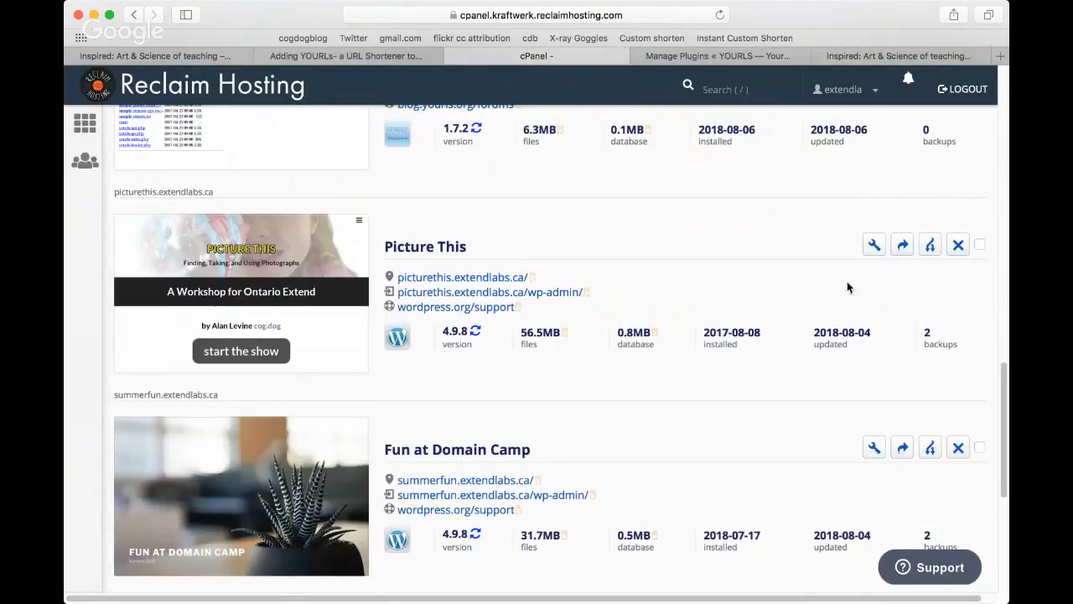
Step: Start cloning the Picture This application and go to the clone's destination settings
click(931, 246)
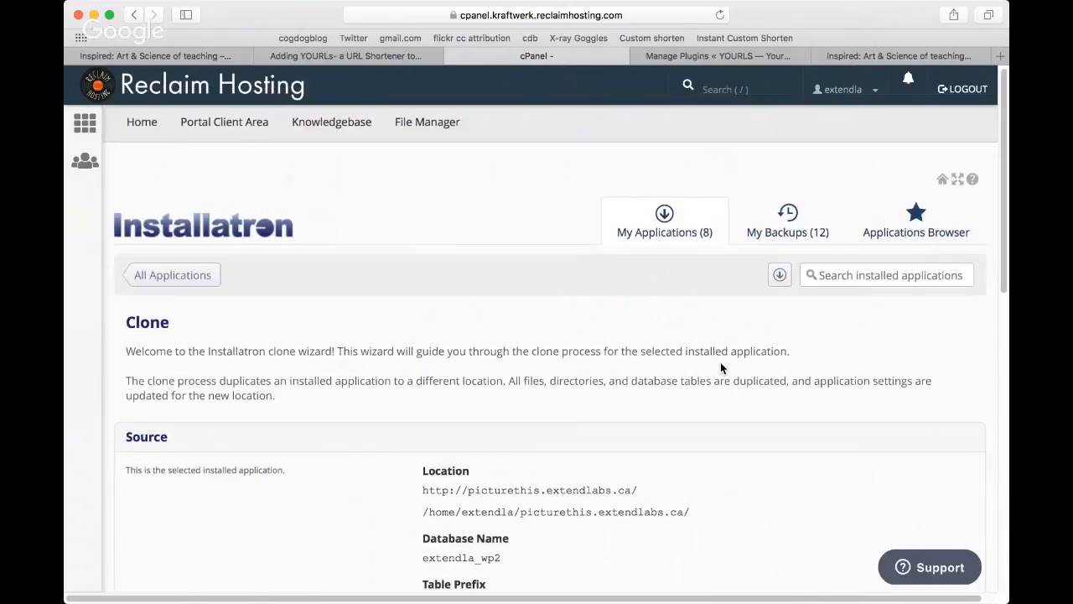
scroll(720, 367, down, 1)
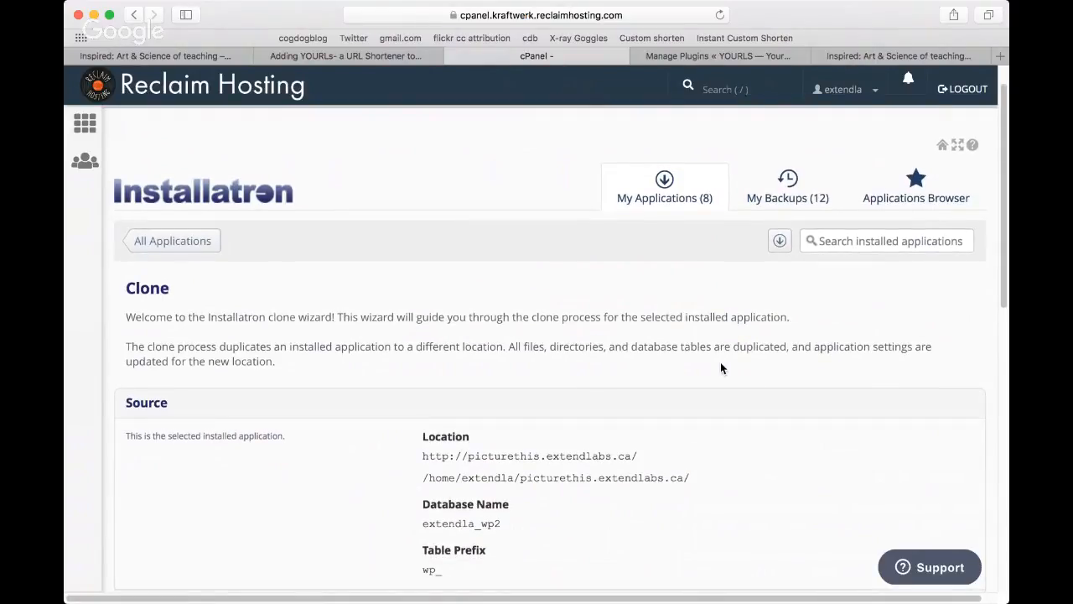
scroll(720, 368, down, 3)
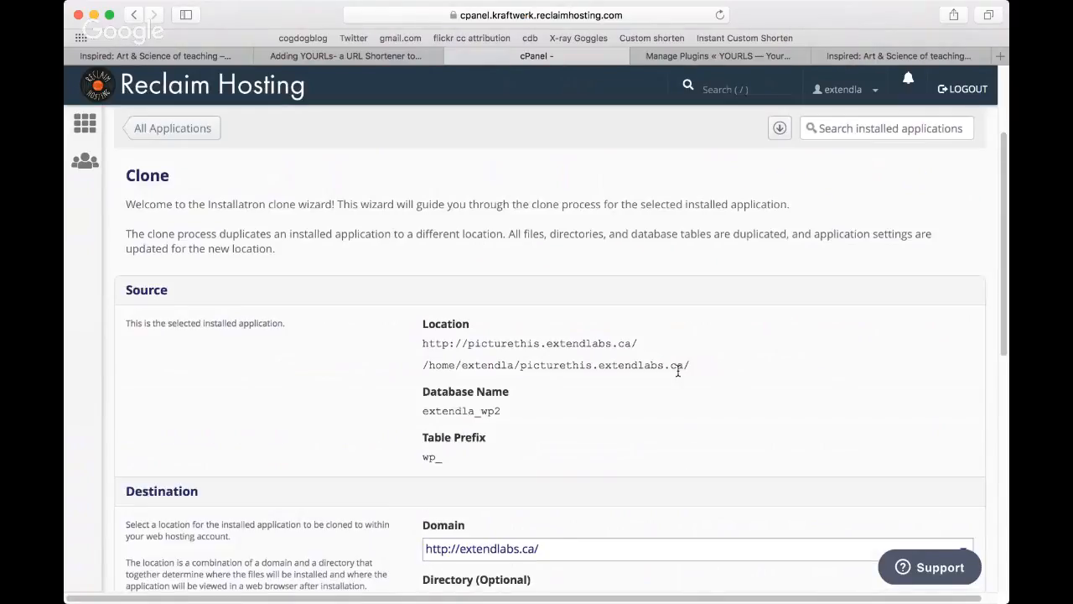
scroll(677, 371, down, 2)
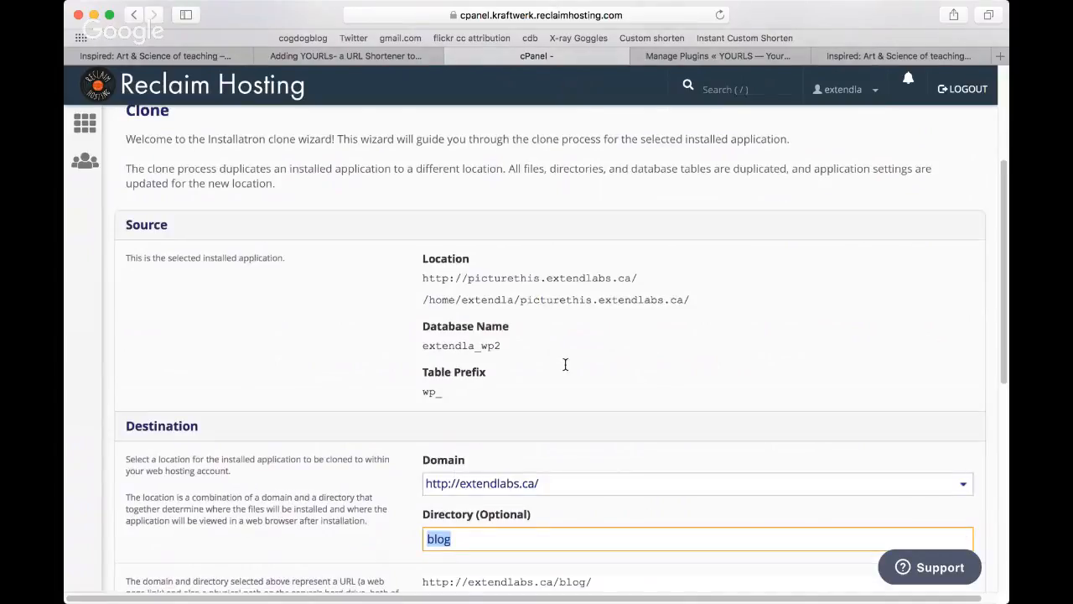
scroll(563, 386, down, 2)
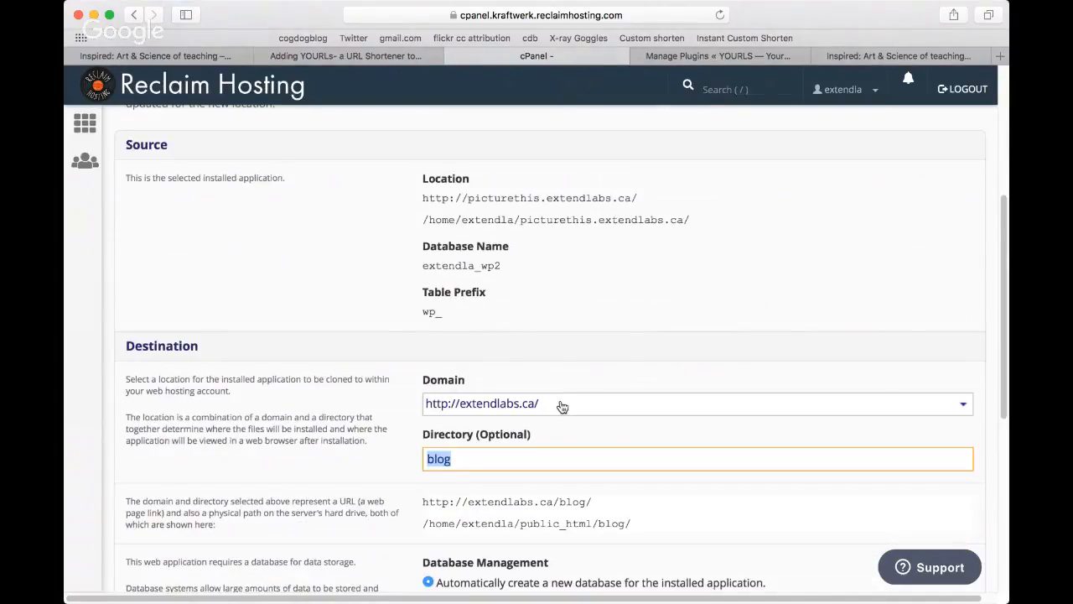
Step: Look through the destination domains available for the clone
click(563, 407)
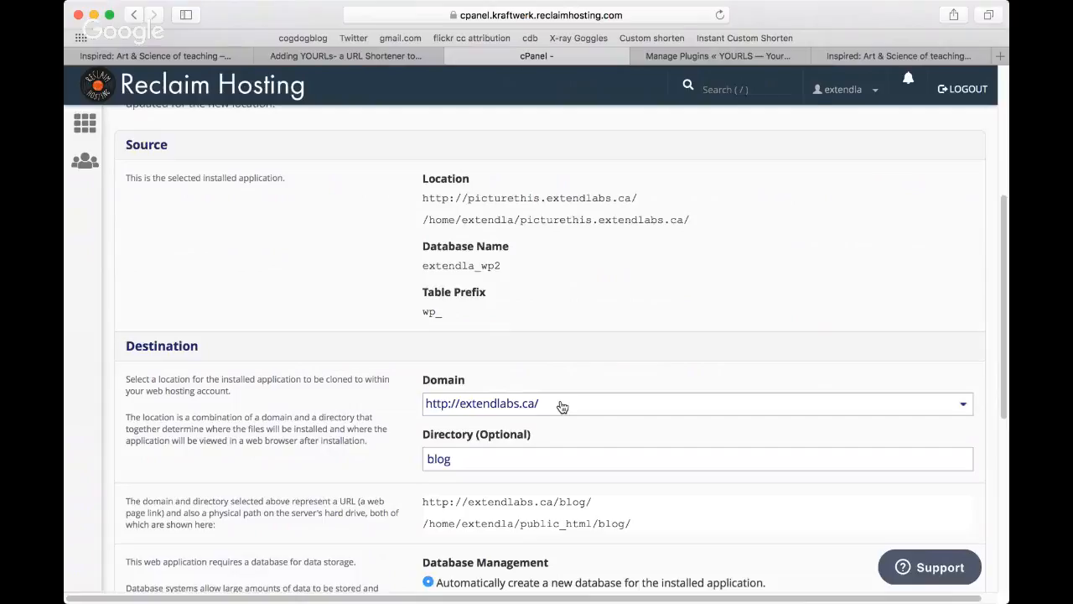
click(563, 407)
key(Down)
key(Down)
key(Down)
key(Down)
key(Down)
key(Down)
key(Down)
key(Down)
key(Down)
key(Down)
key(Down)
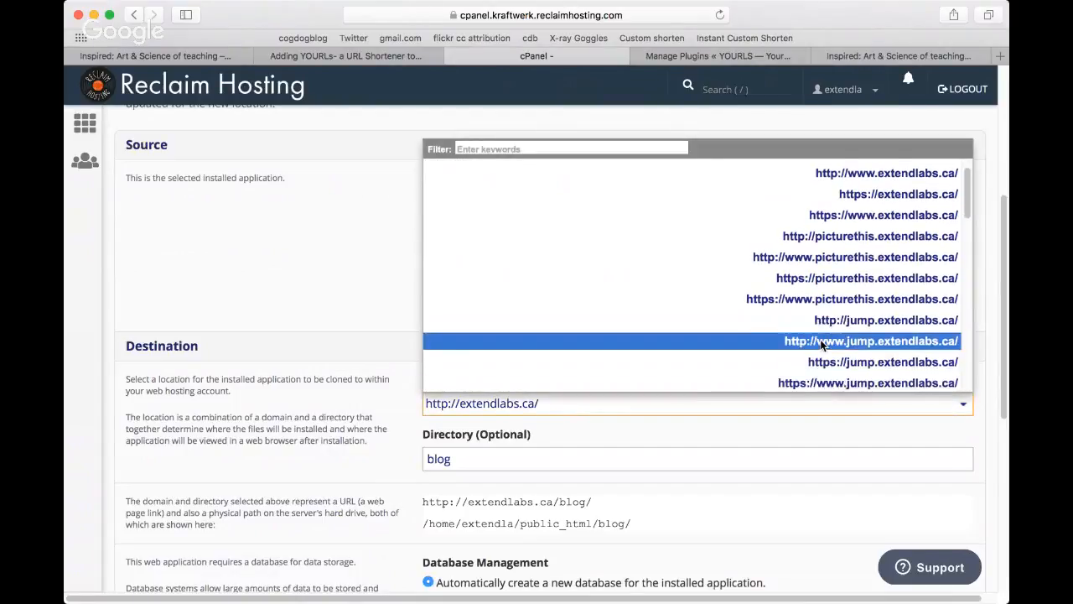
click(562, 408)
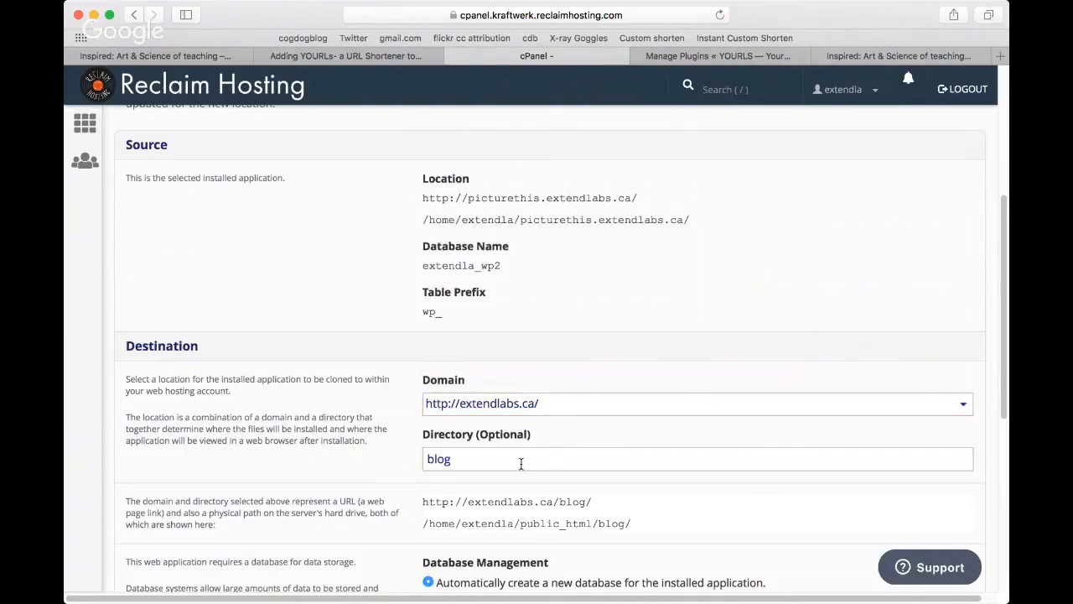
Step: Replace the clone's destination directory with bccampus
drag(463, 459, 406, 461)
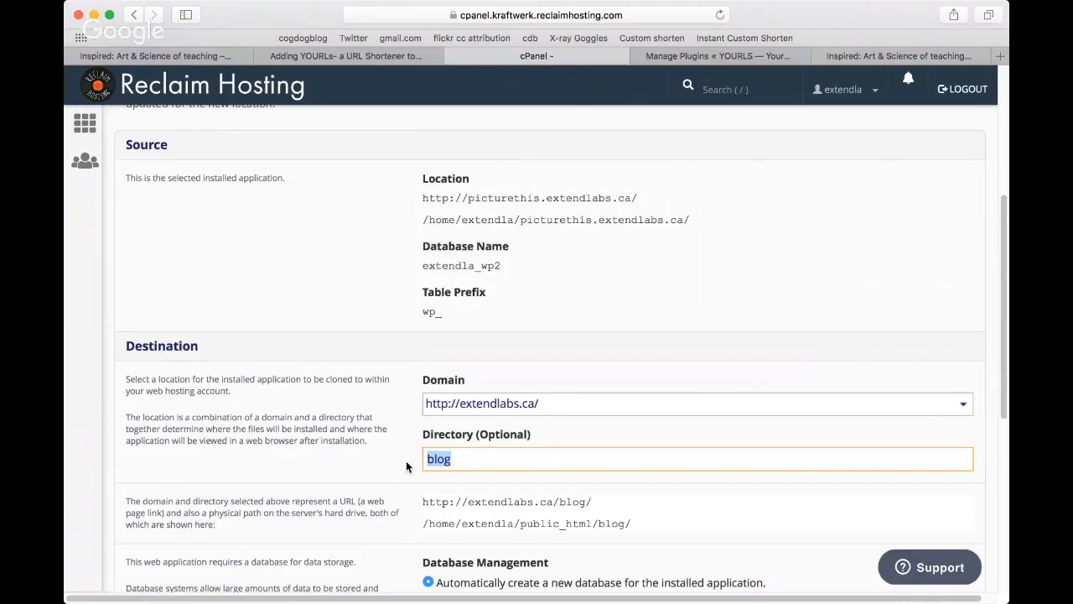
key(BackSpace)
click(407, 460)
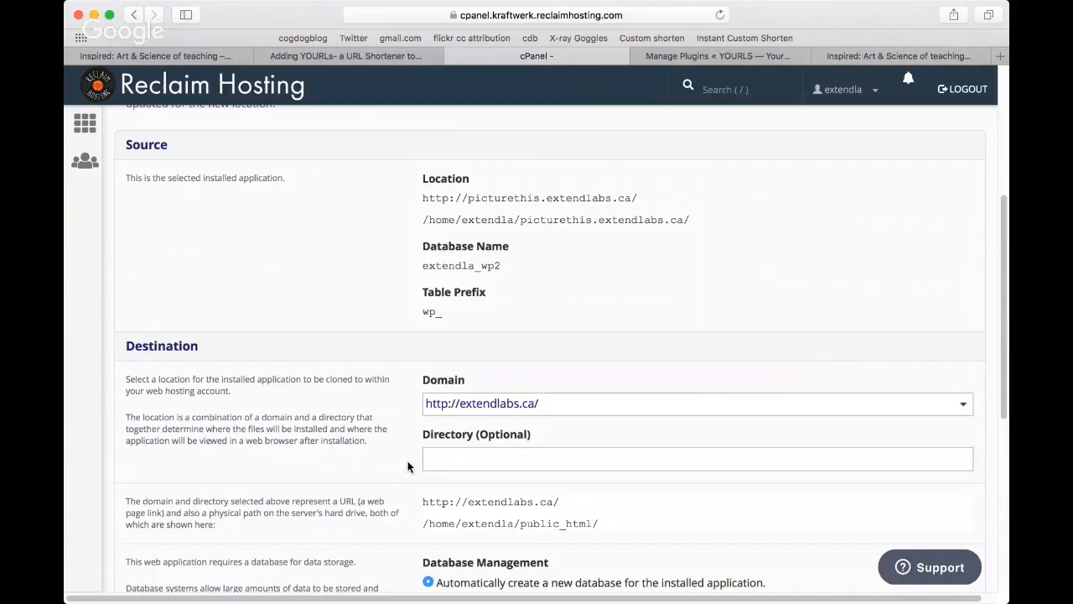
click(453, 455)
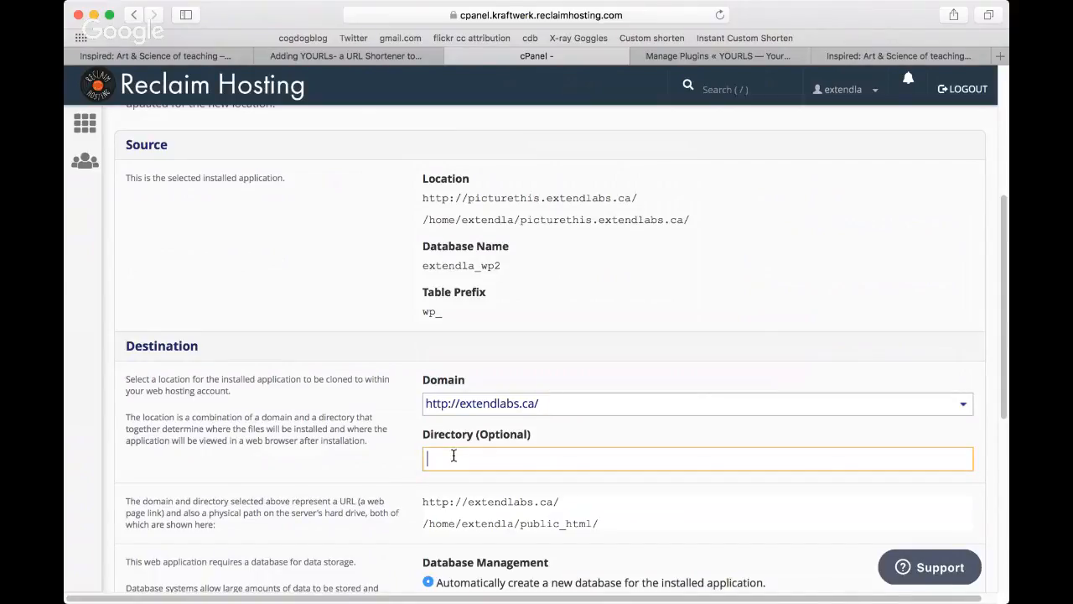
text(bcc)
text(ampus)
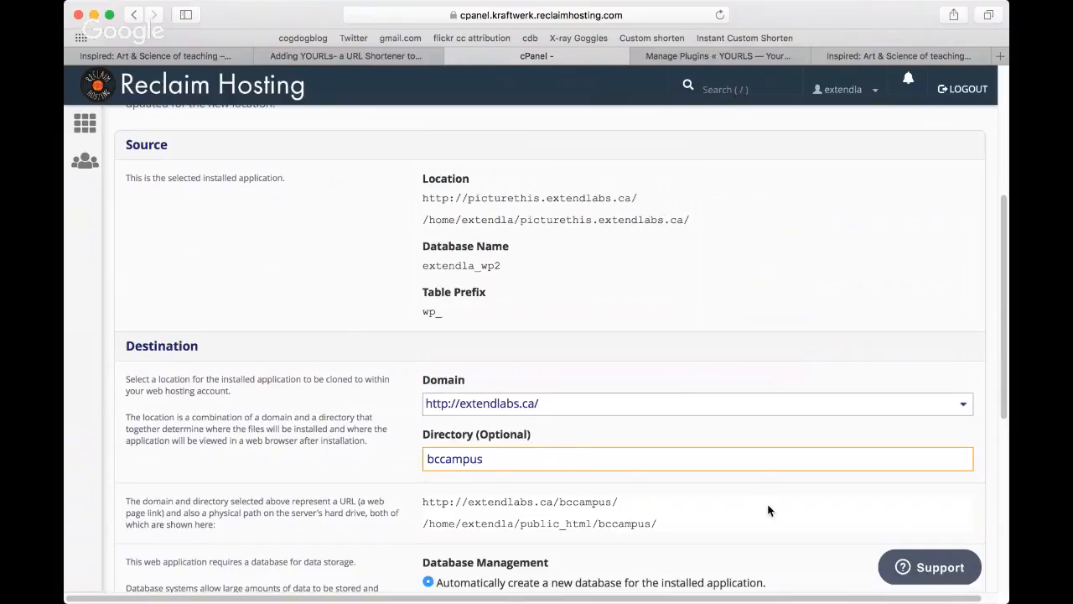
scroll(768, 509, down, 1)
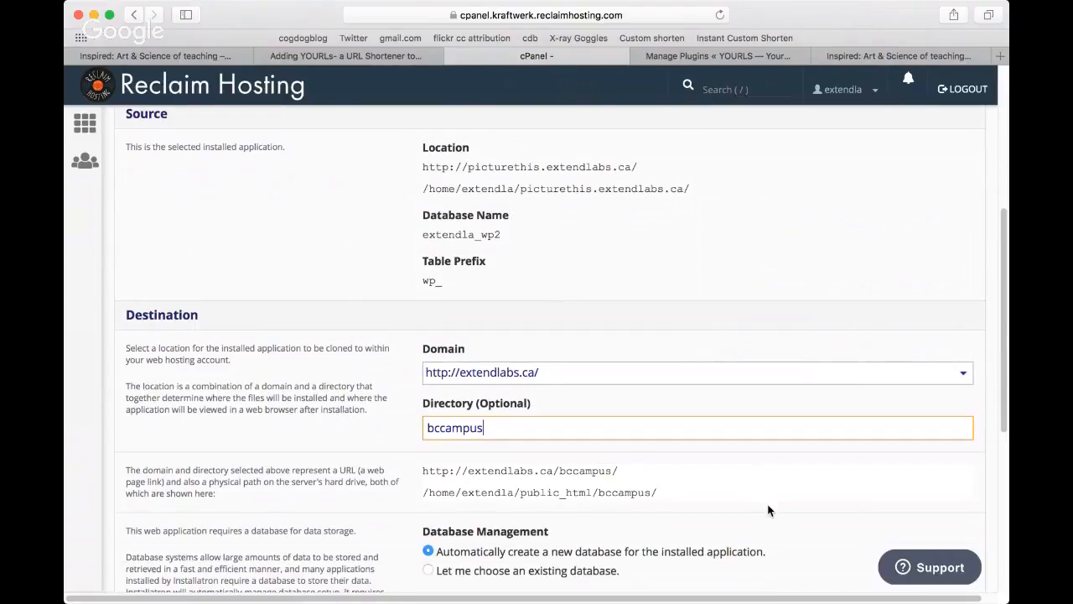
scroll(768, 510, down, 5)
click(962, 483)
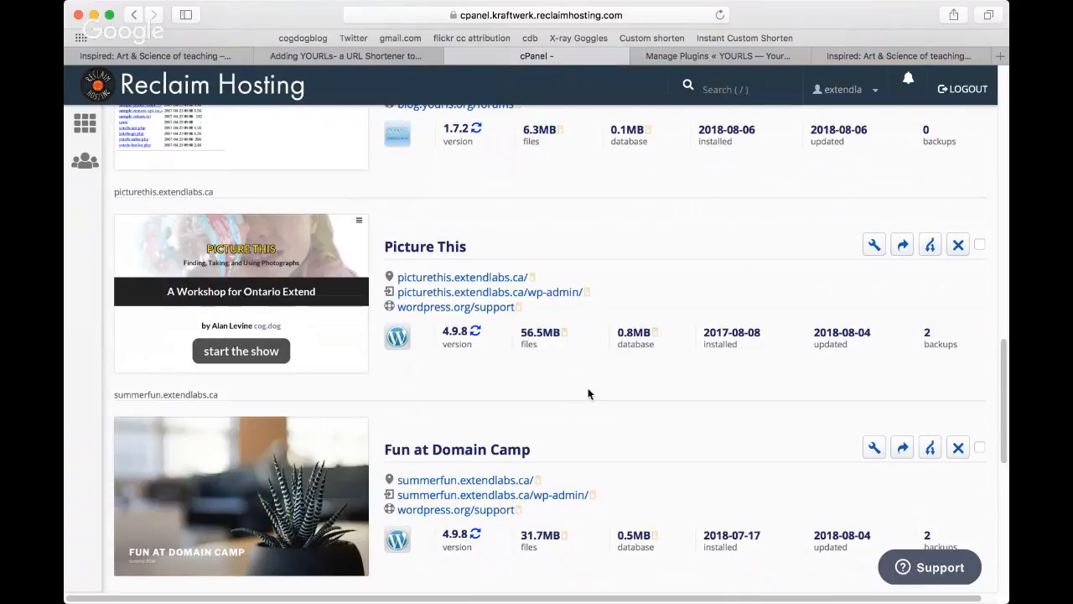
Step: Find Picture This Clone among the installed applications and open its WordPress dashboard at extendlabs.ca/bccampus/wp-admin/
scroll(587, 393, up, 1)
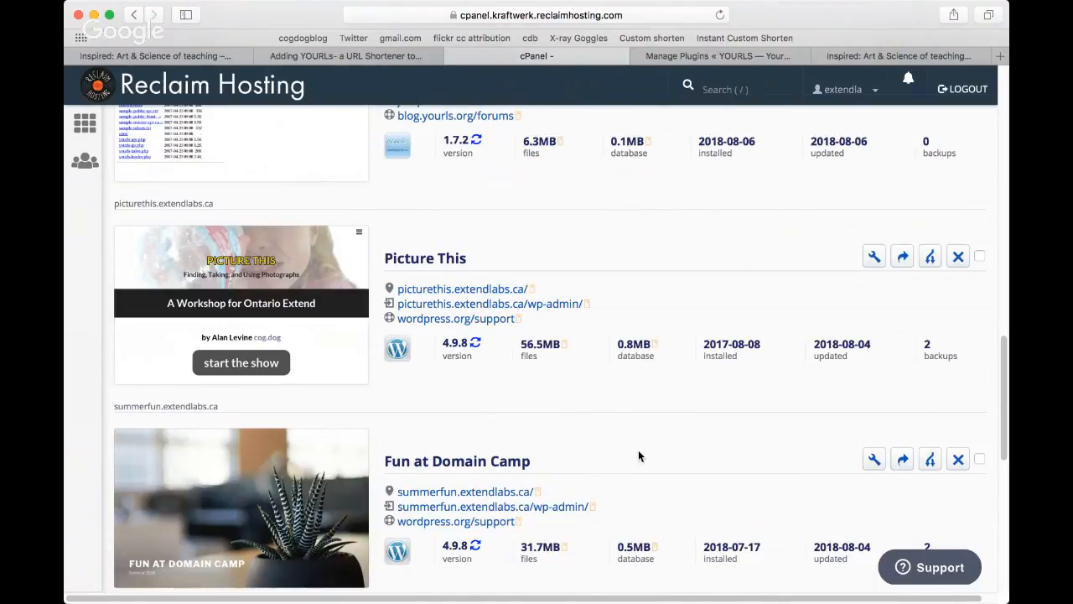
scroll(642, 455, up, 1)
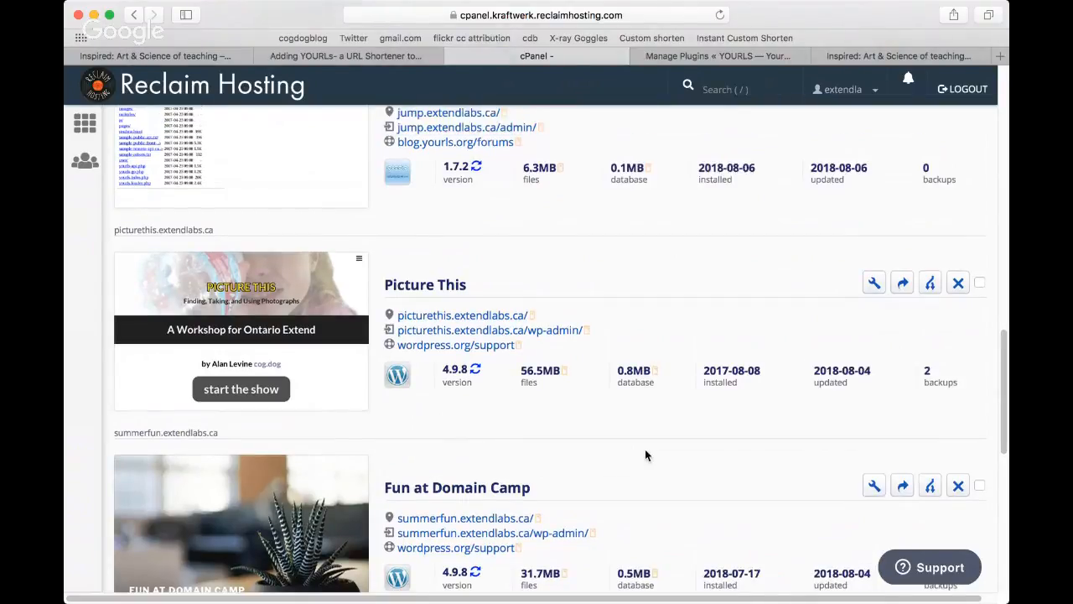
scroll(644, 455, up, 5)
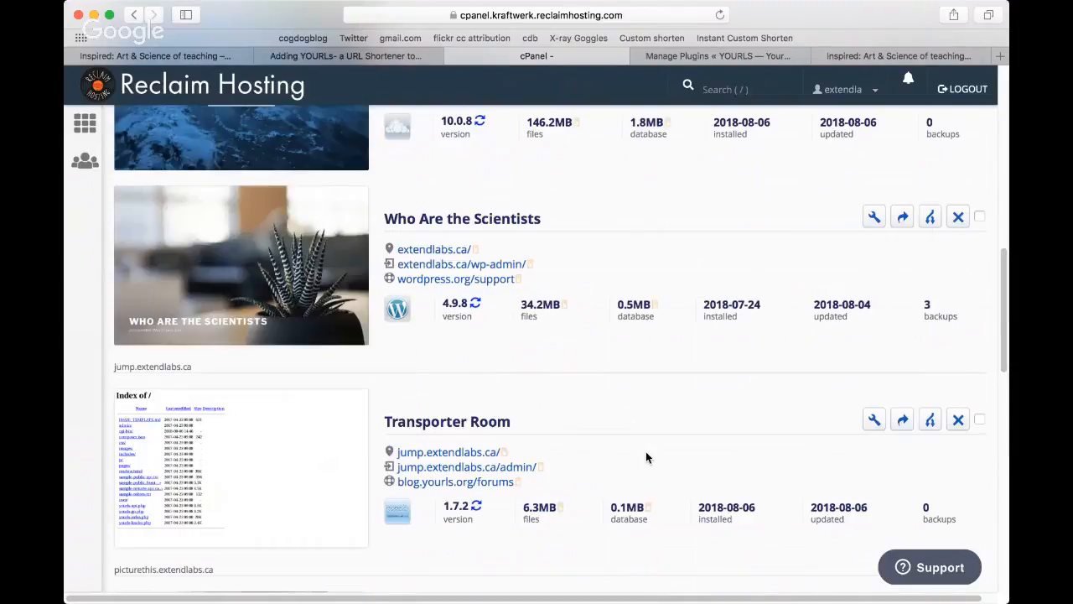
scroll(646, 456, up, 5)
scroll(654, 460, down, 10)
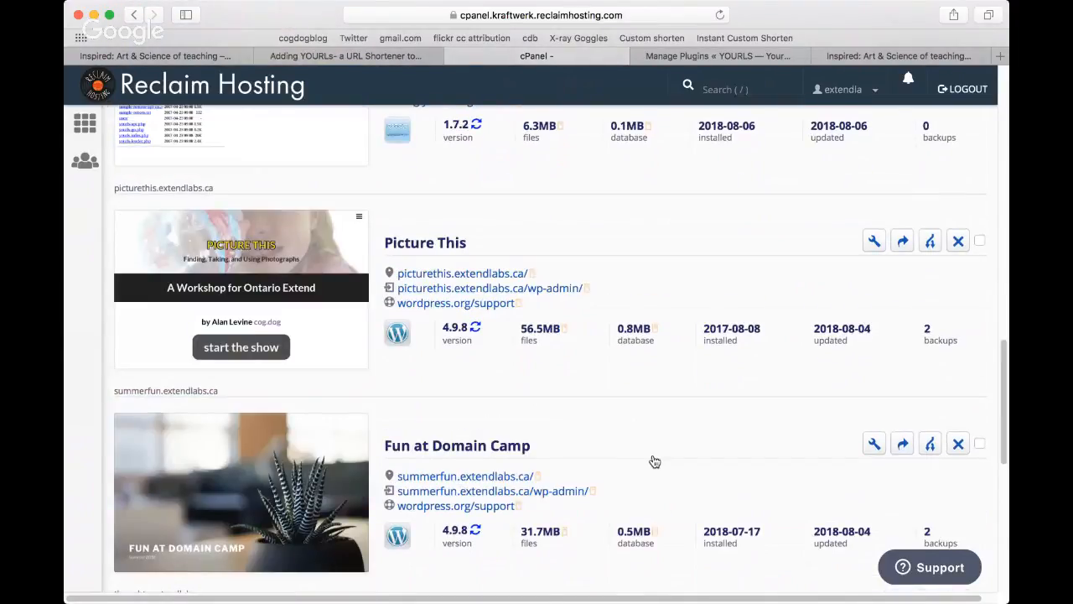
scroll(655, 461, down, 4)
scroll(653, 460, down, 3)
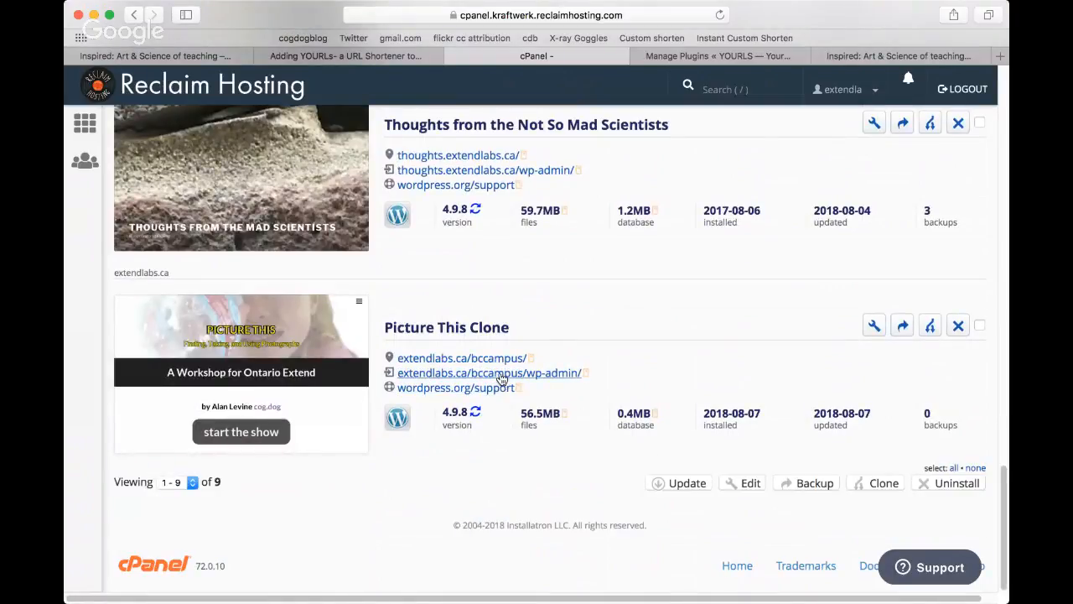
click(501, 379)
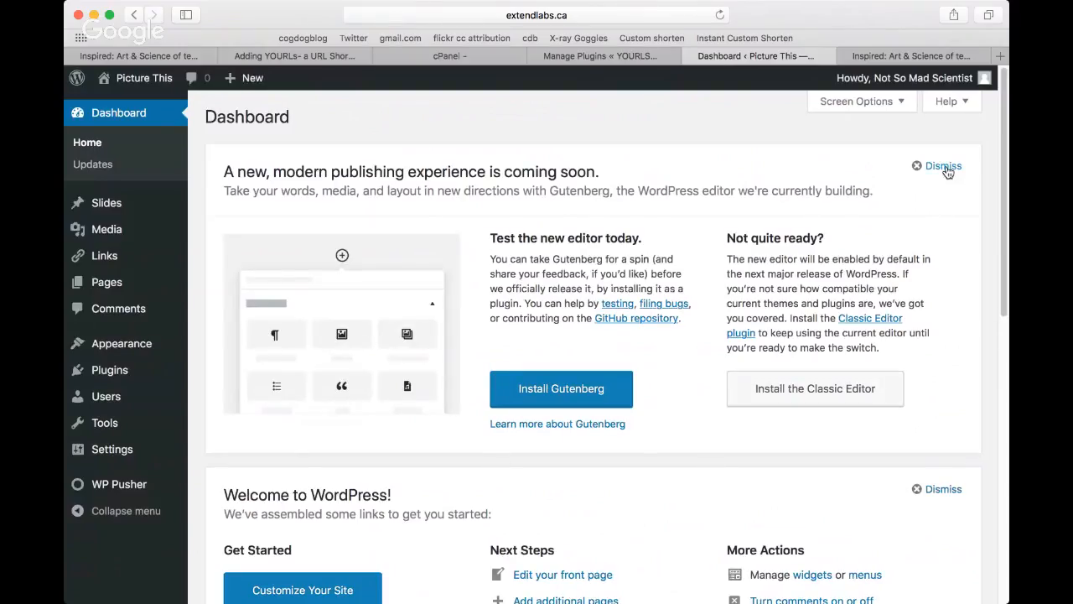
Step: Dismiss the Gutenberg notice, then set the cloned site's title to Don't Picture This and publish the change
click(945, 166)
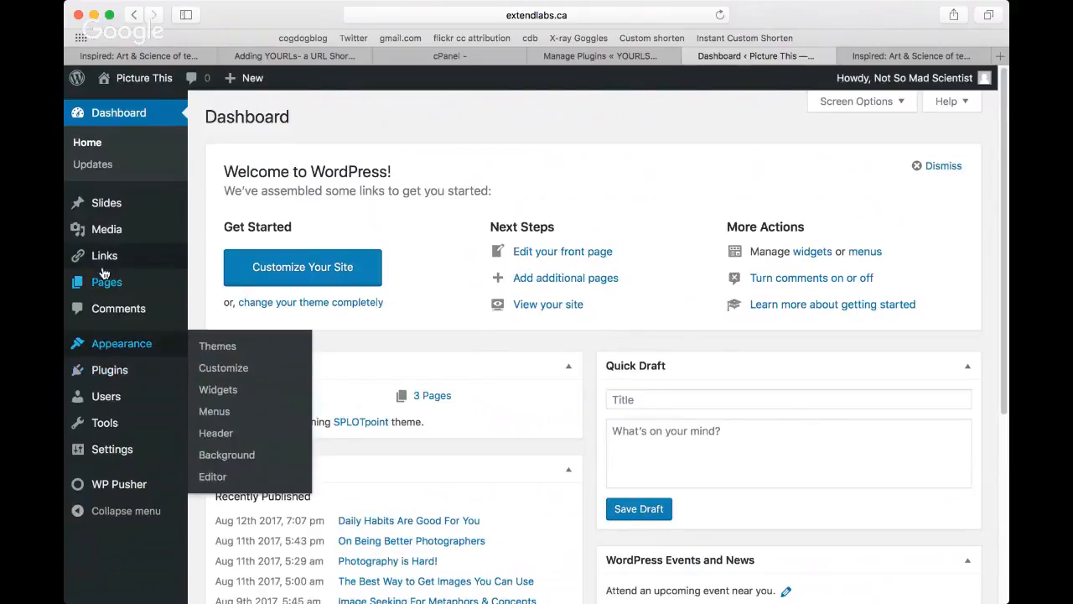
mouse_move(132, 77)
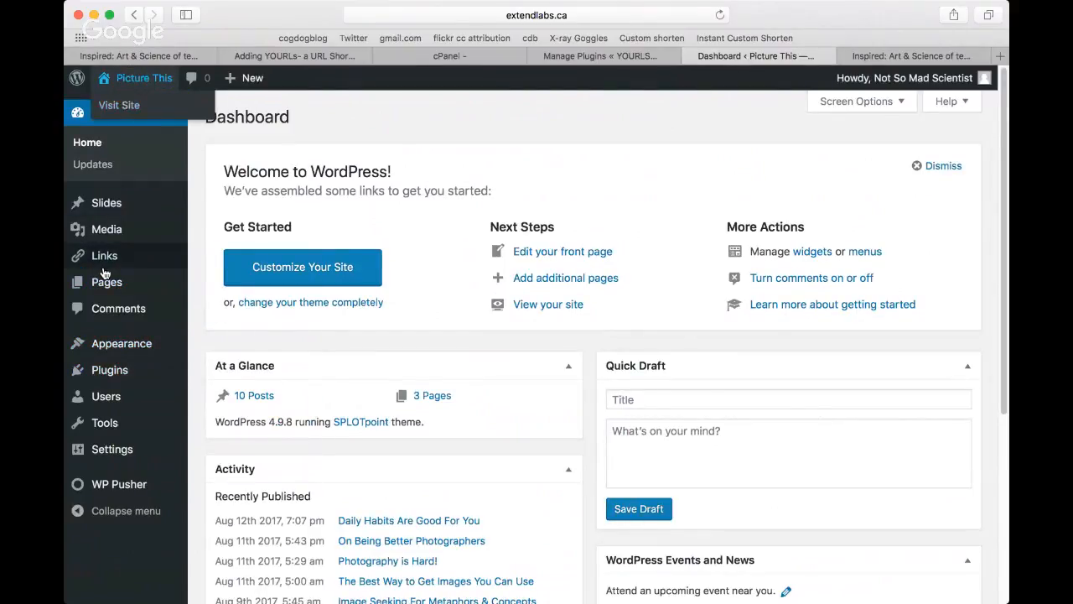
mouse_move(108, 348)
click(242, 375)
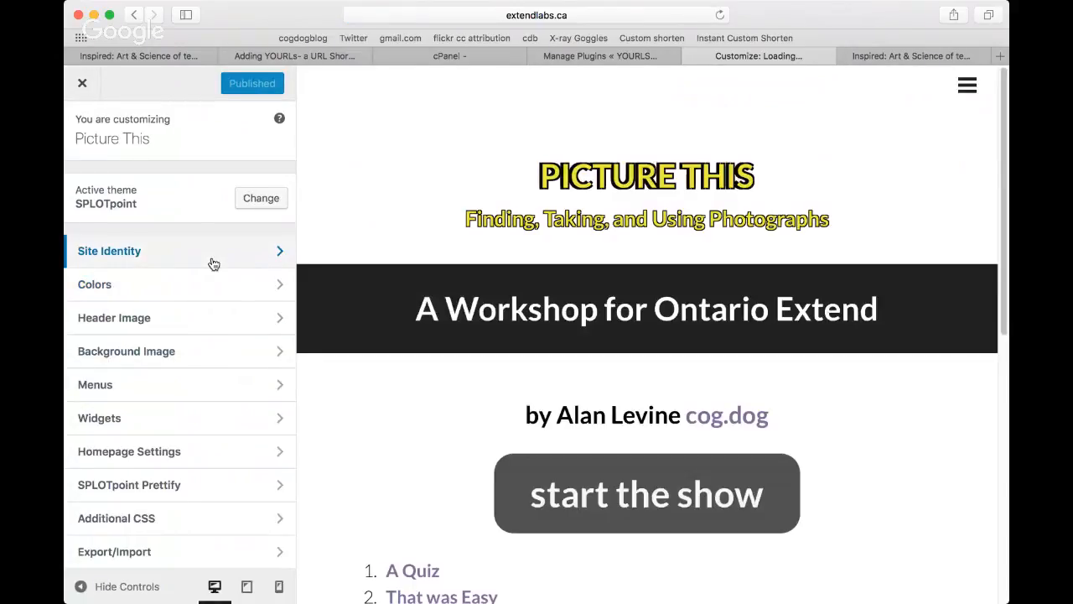
click(211, 257)
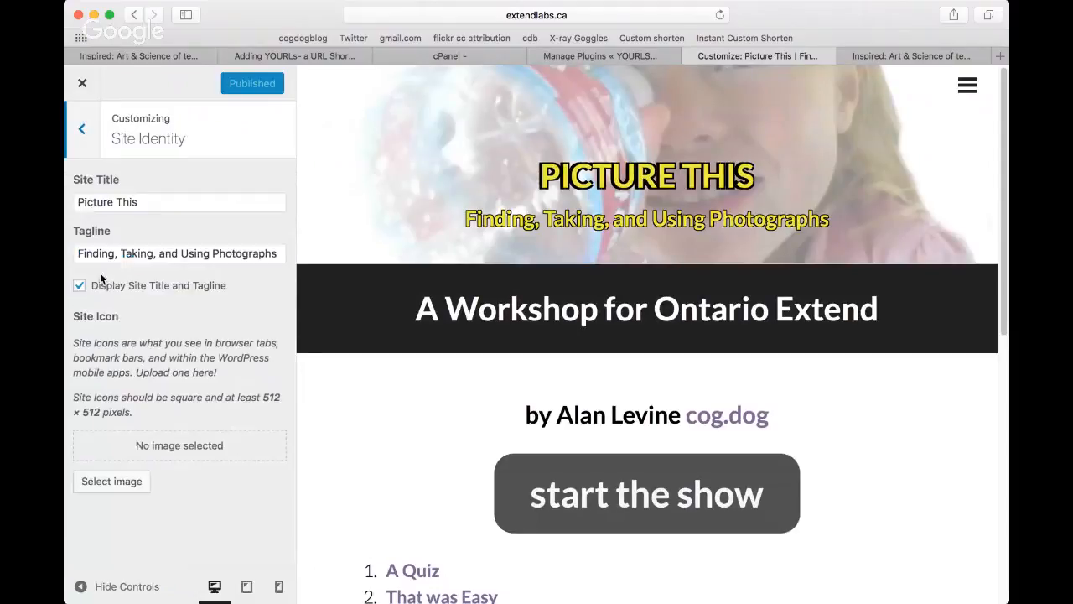
click(76, 202)
text(Don't)
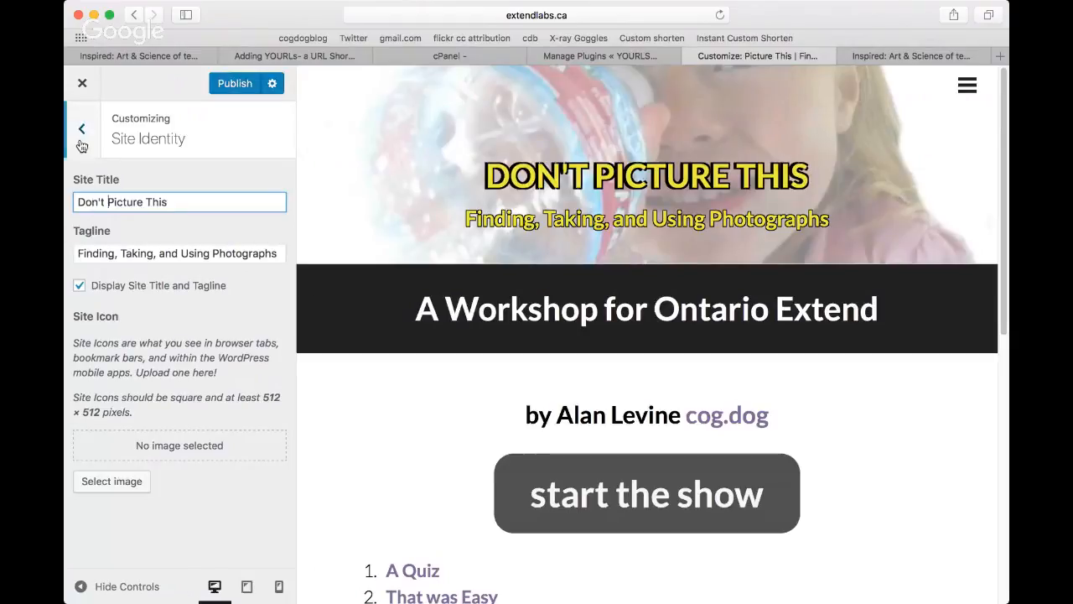
click(241, 92)
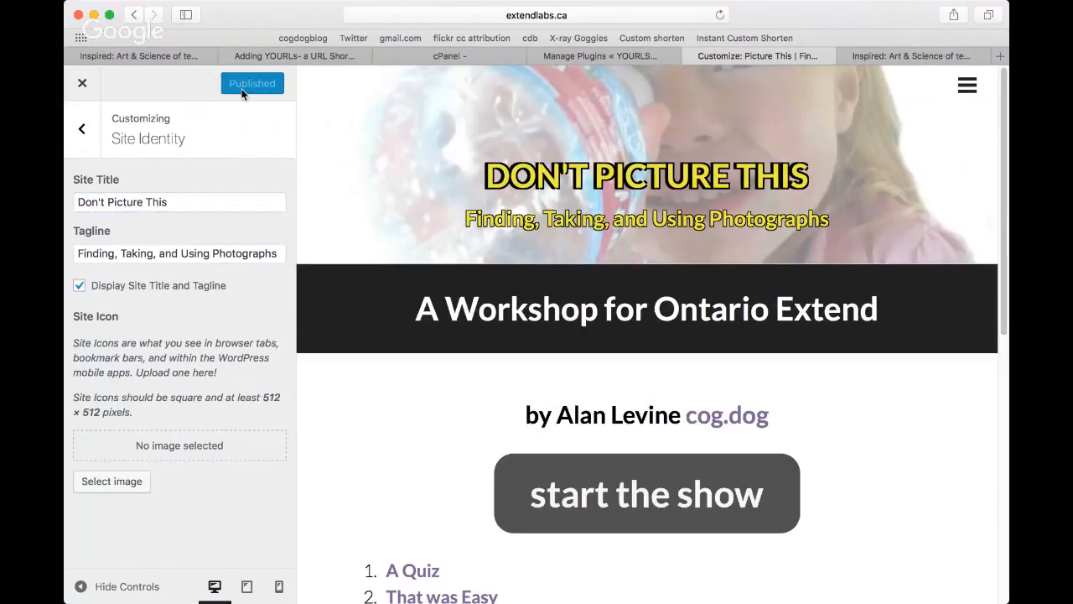
click(83, 84)
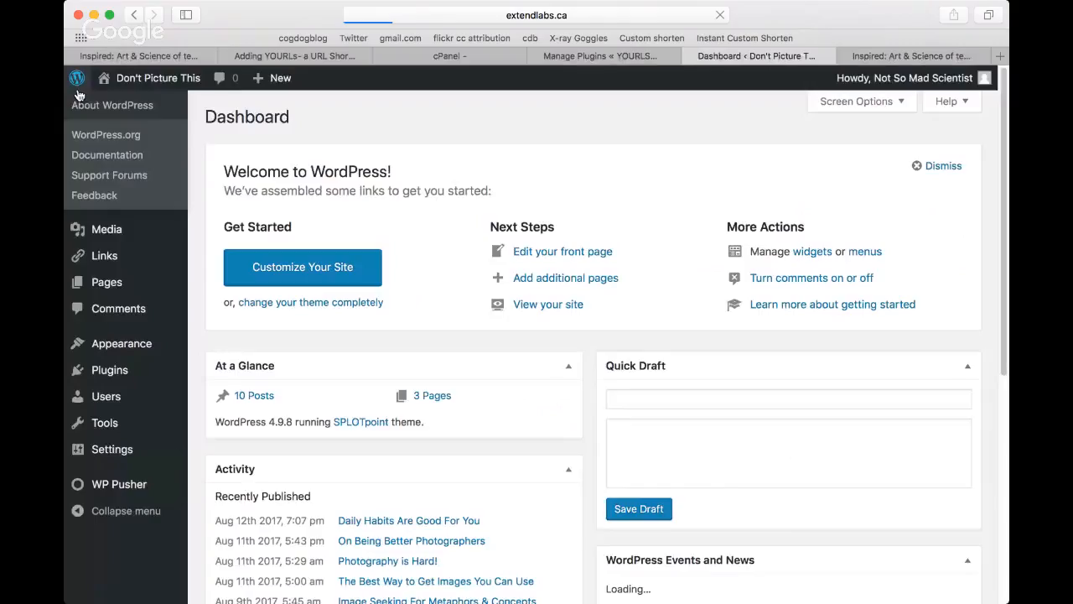
Step: Retitle the cloned site's front page as A Workshop for BC Campus, update it and view the live site
mouse_move(149, 107)
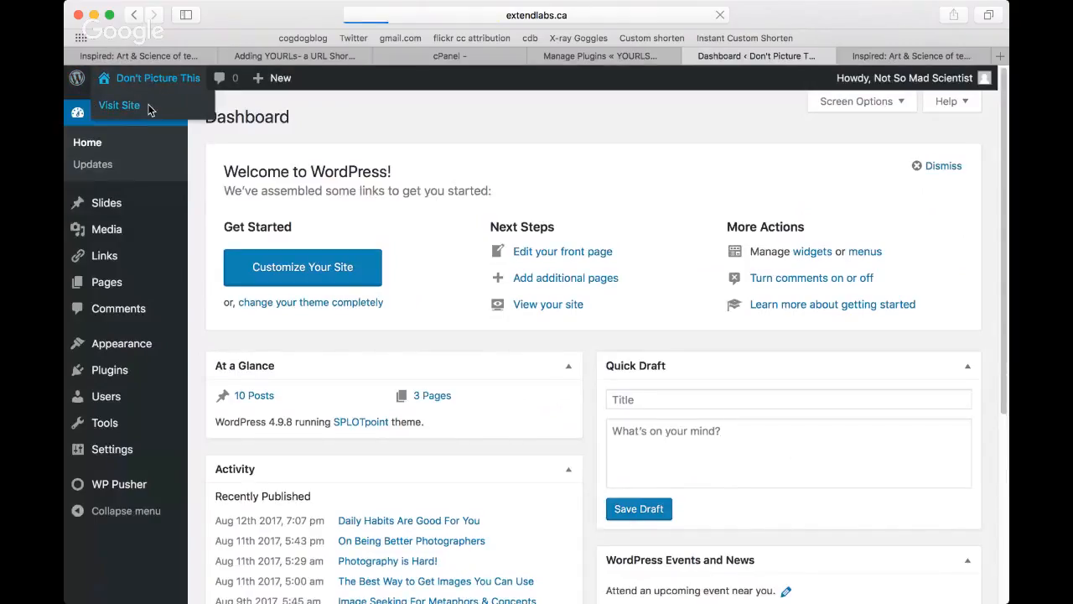
click(149, 109)
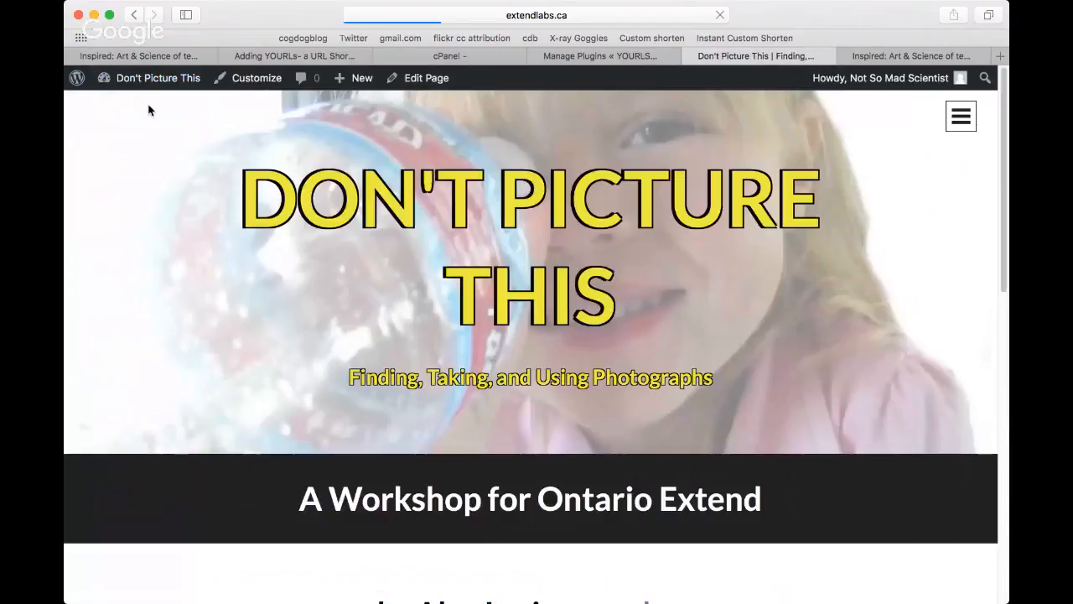
click(428, 78)
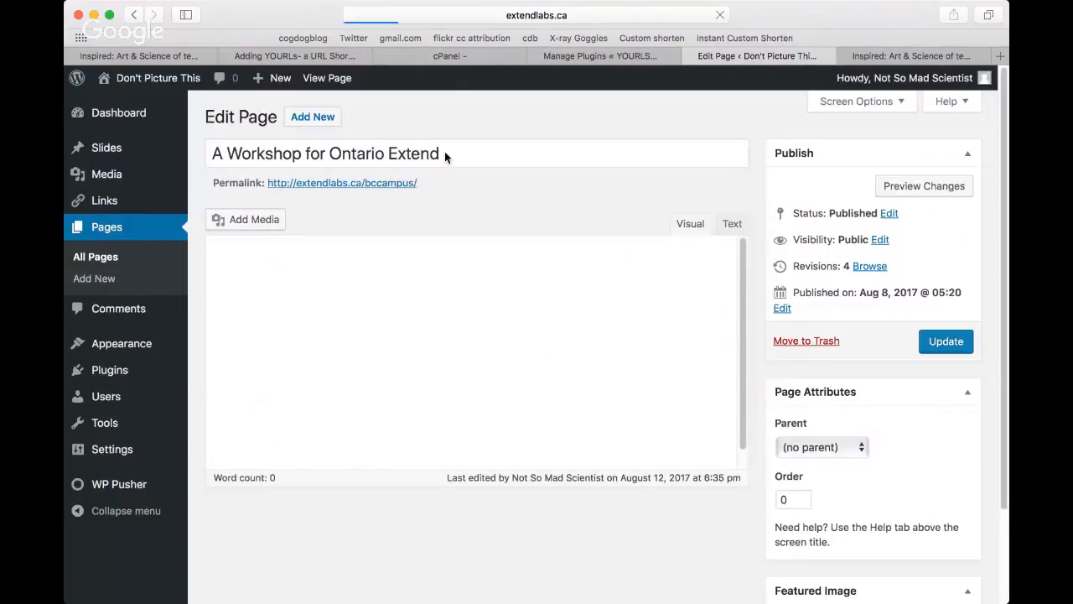
drag(329, 154, 454, 154)
text(BC)
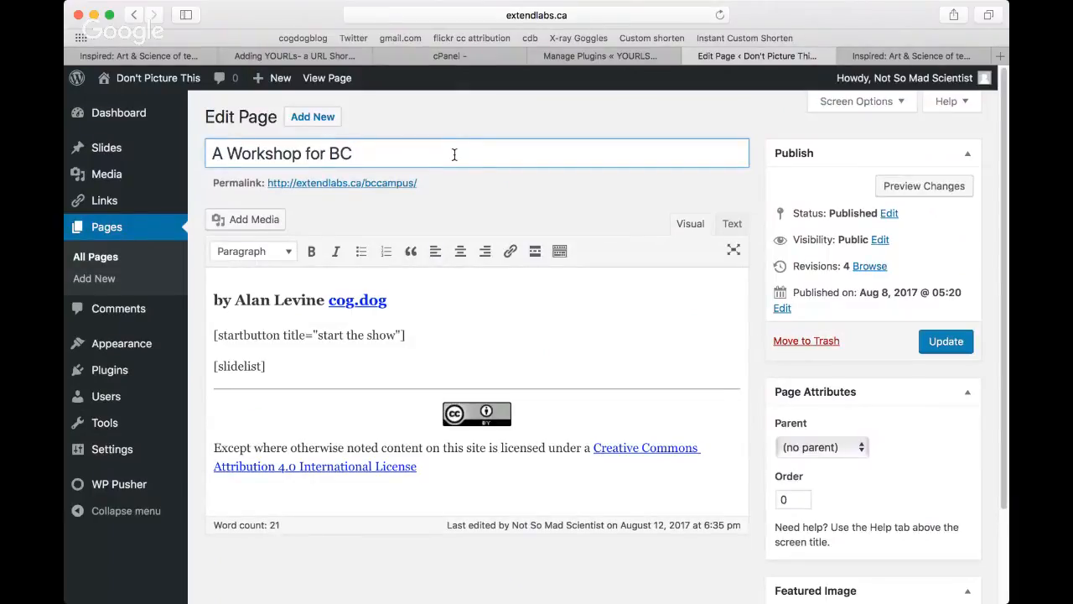
text( Campus)
click(955, 340)
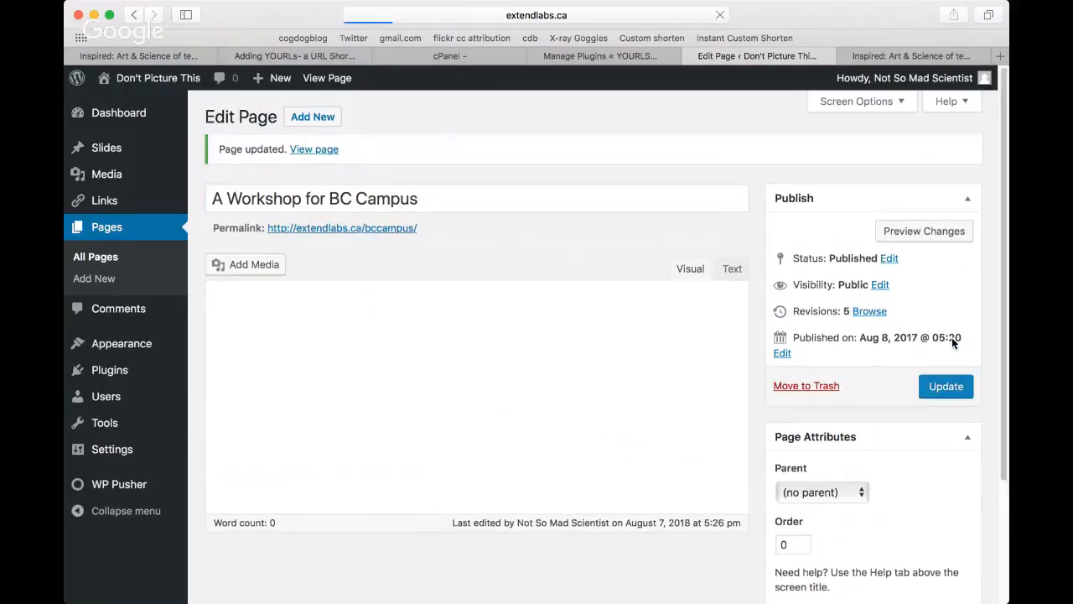
mouse_move(147, 78)
click(112, 109)
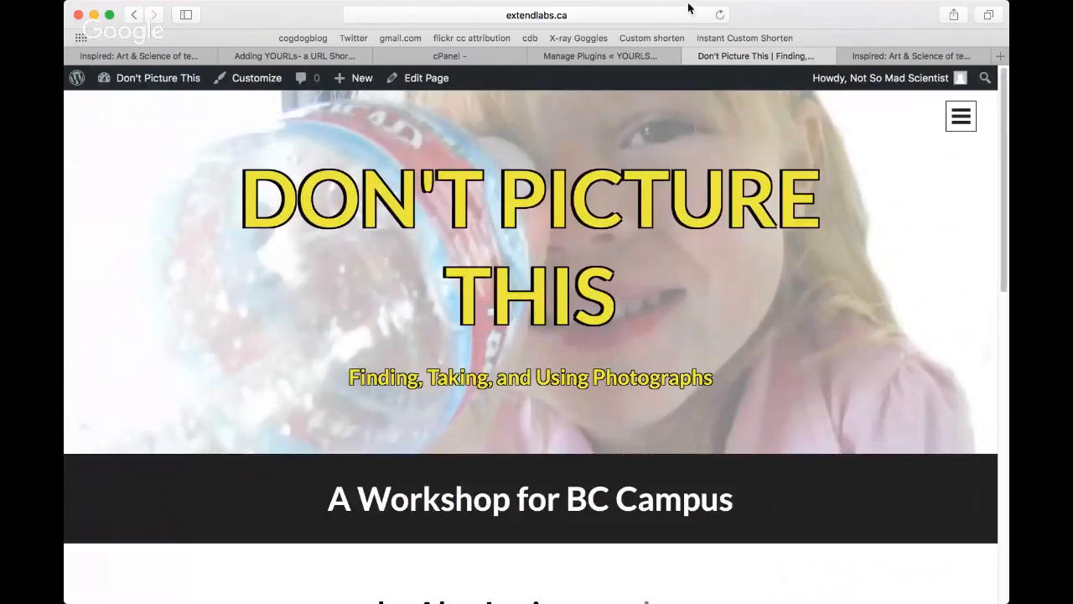
Step: Load the original site at picturethis.extendlabs.ca to compare it with the clone
click(512, 18)
click(394, 15)
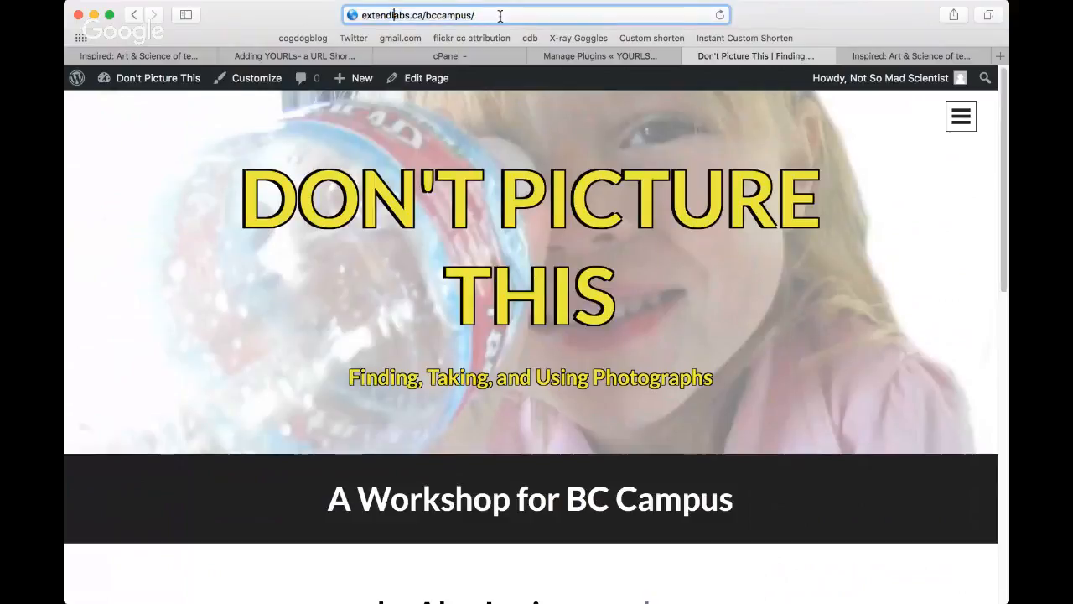
drag(485, 14, 342, 12)
text(ou\)
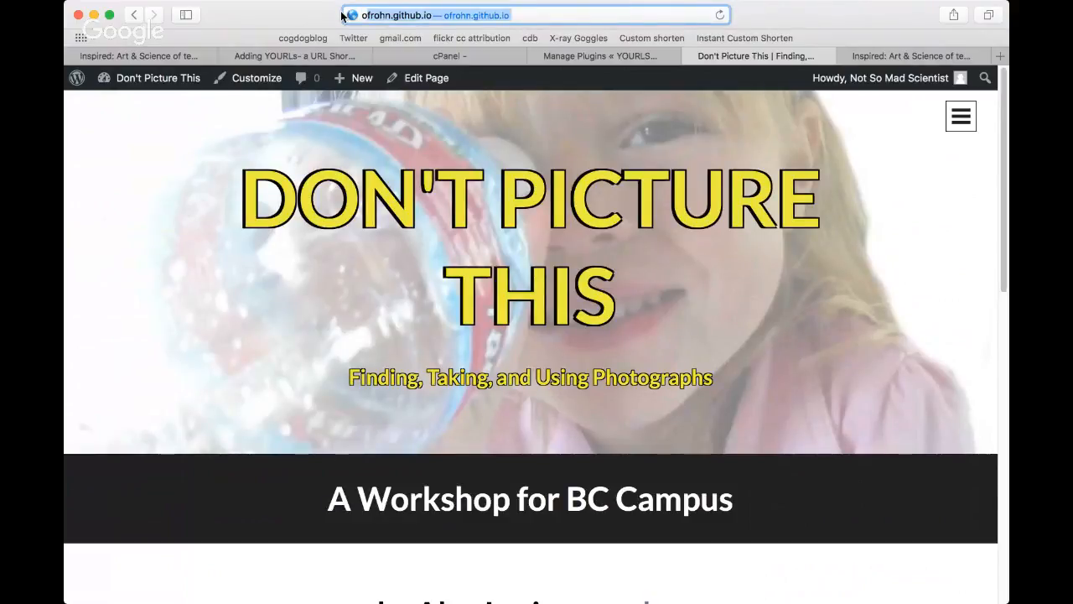
key(BackSpace)
key(BackSpace)
key(BackSpace)
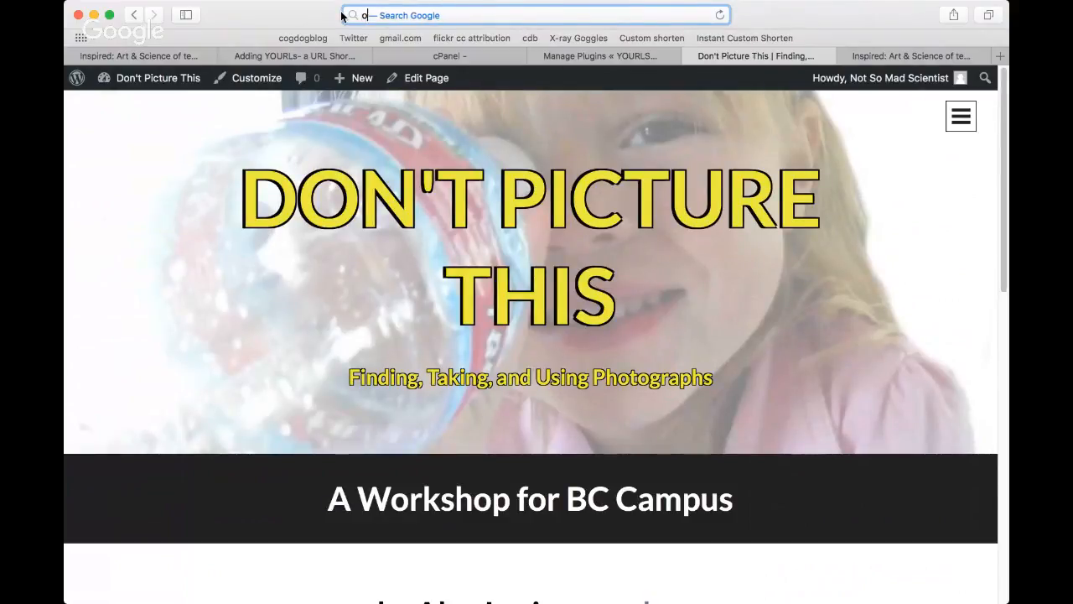
text(oid)
text(ture)
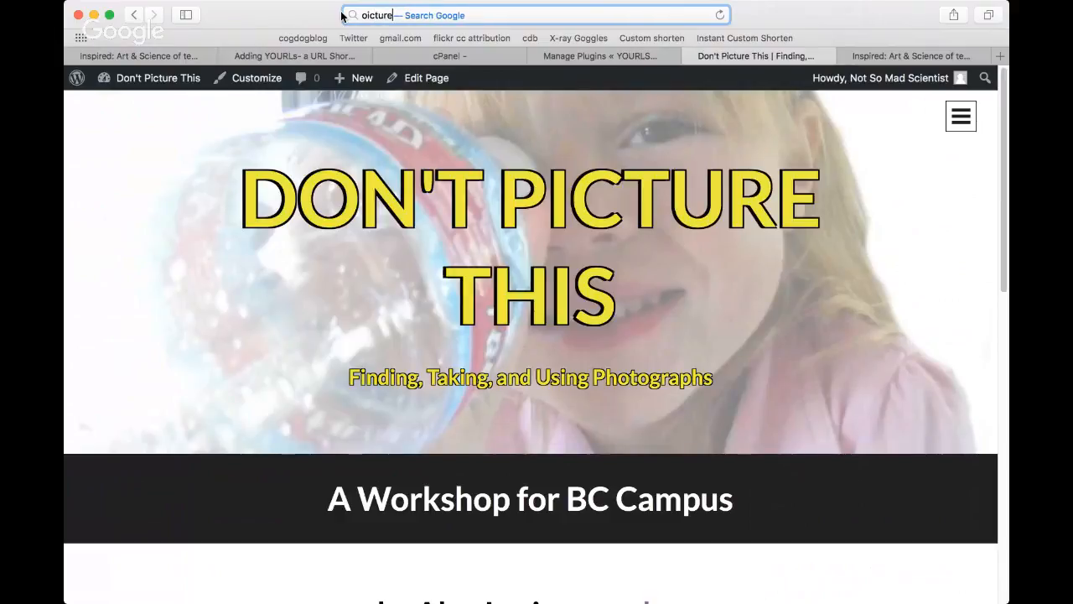
key(BackSpace)
key(BackSpace)
key(BackSpace)
key(BackSpace)
key(BackSpace)
key(BackSpace)
key(BackSpace)
text(p)
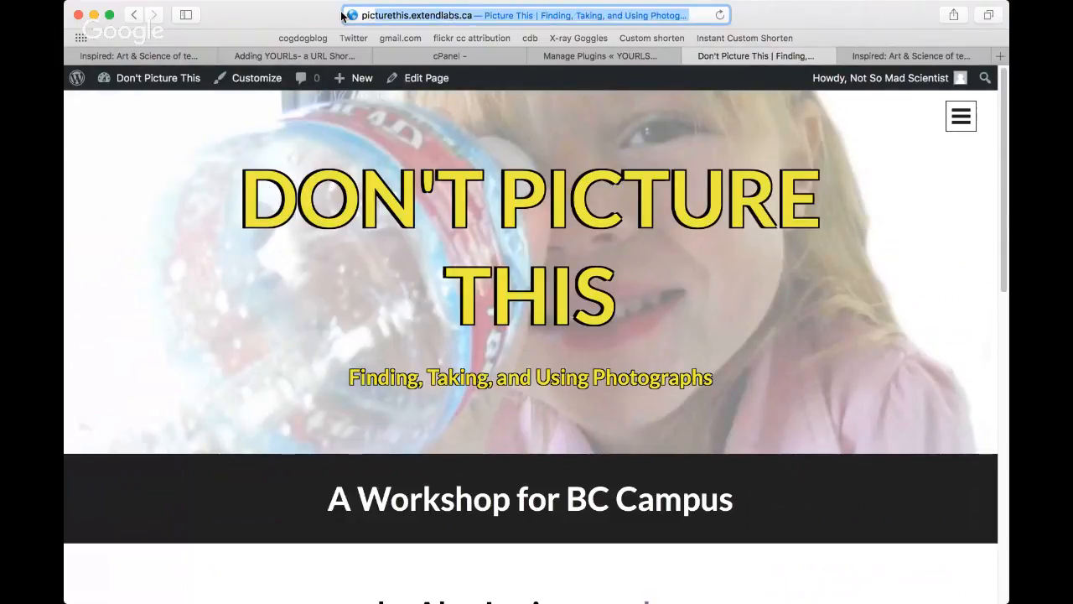
click(501, 16)
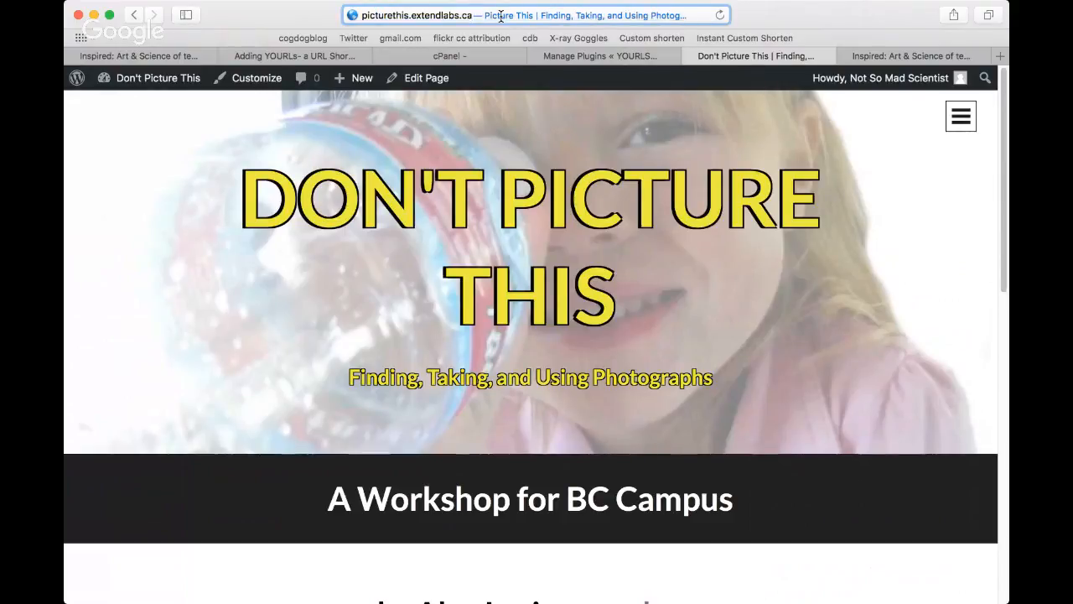
key(Return)
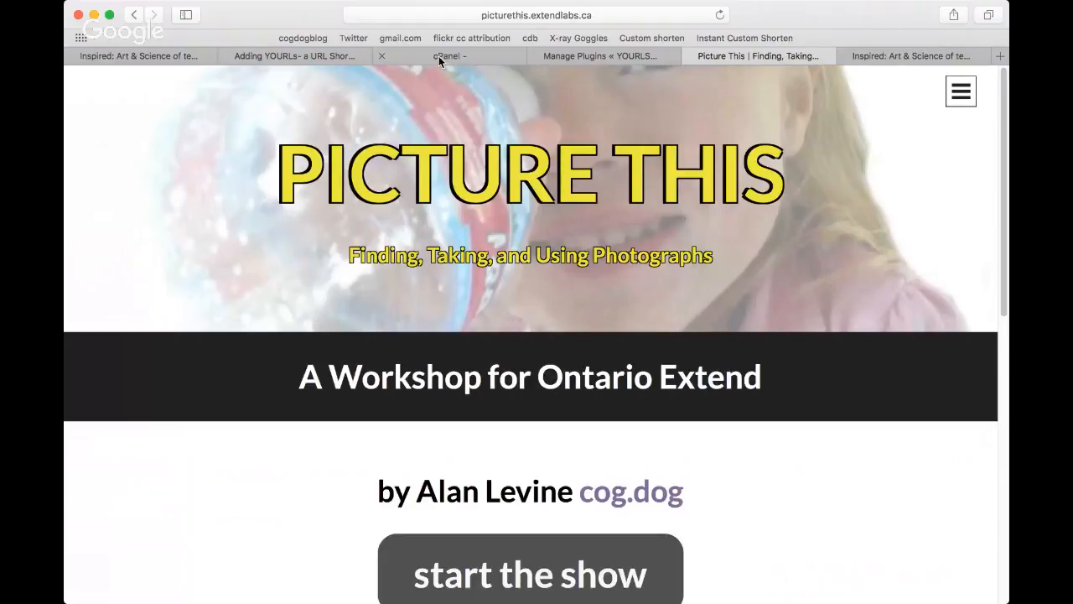
Step: Open the Store and Share Files in your Domain's OwnCloud activity from the Domain Camp Week 4 category and read its introduction
click(305, 57)
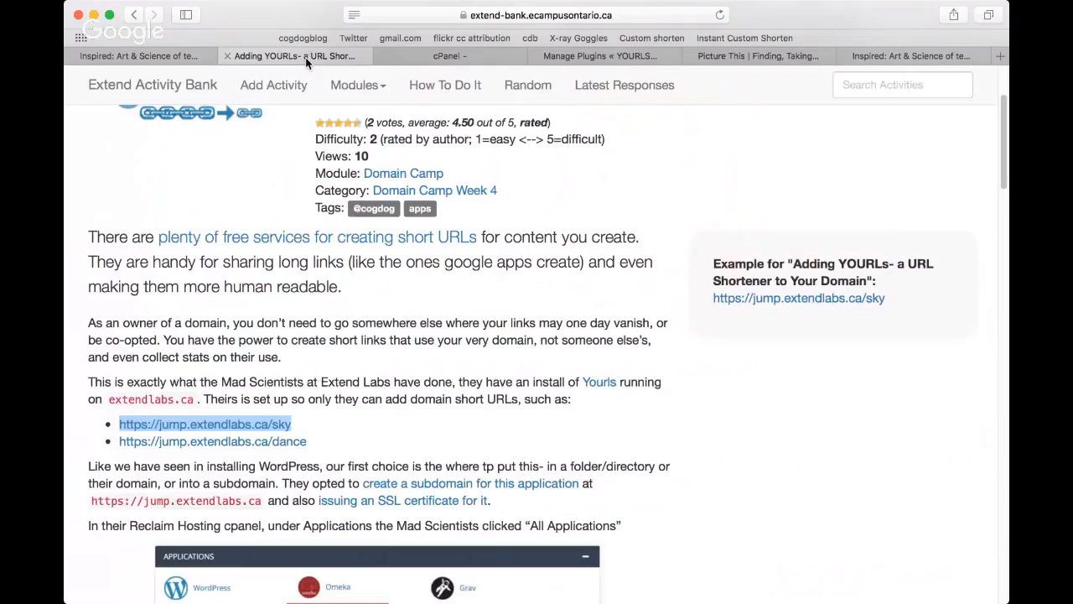
scroll(306, 61, up, 3)
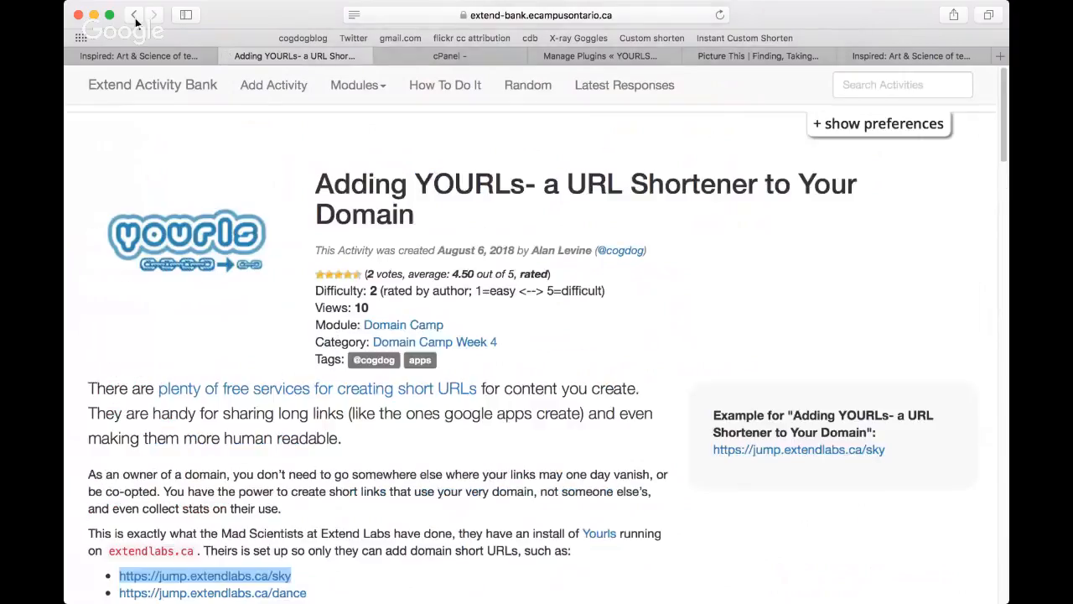
click(134, 15)
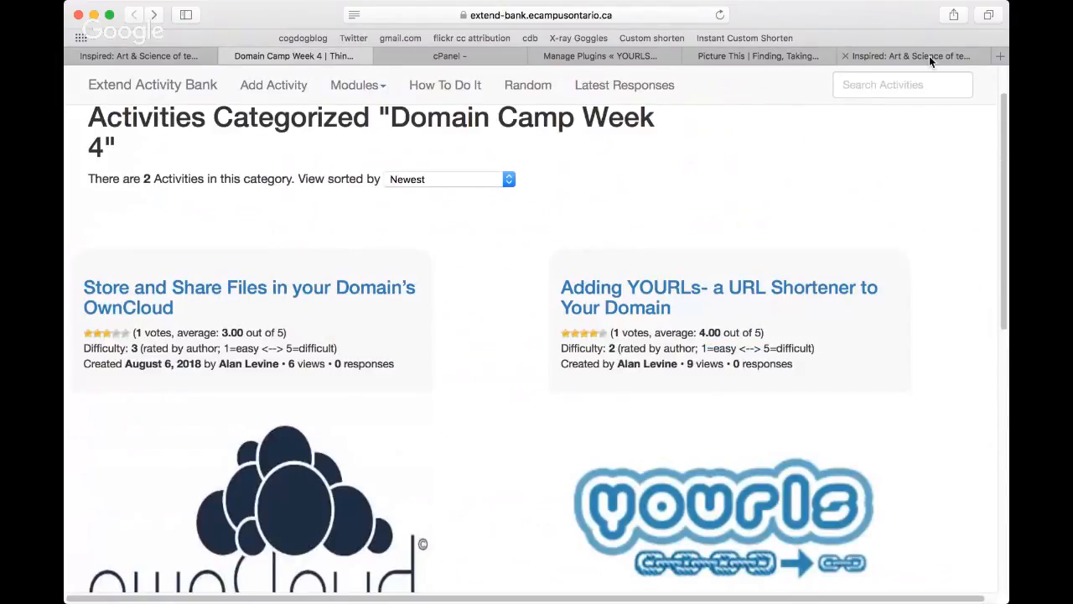
click(300, 293)
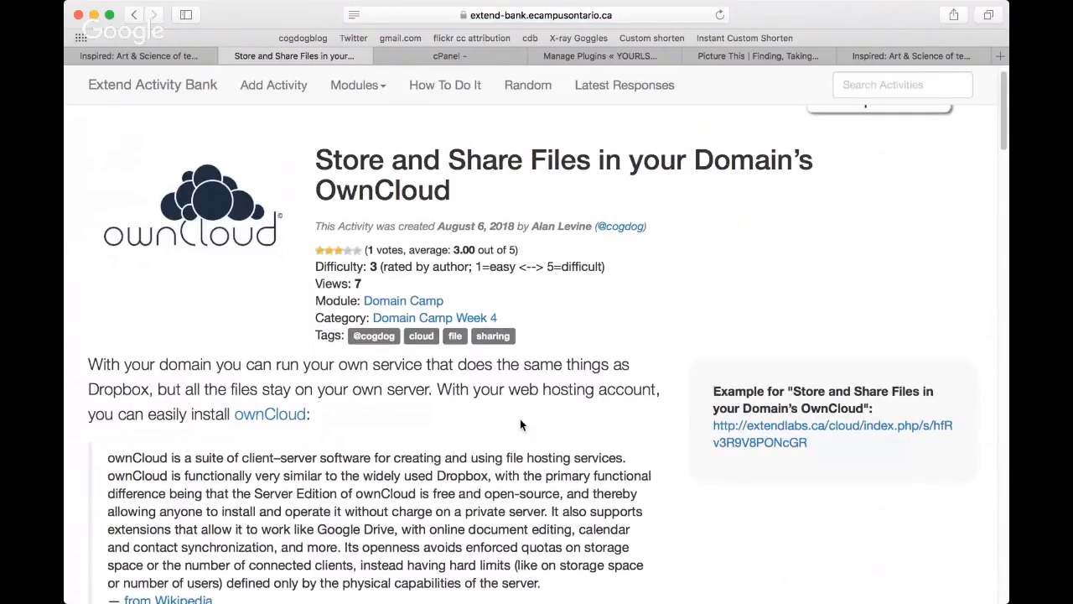
scroll(520, 419, down, 3)
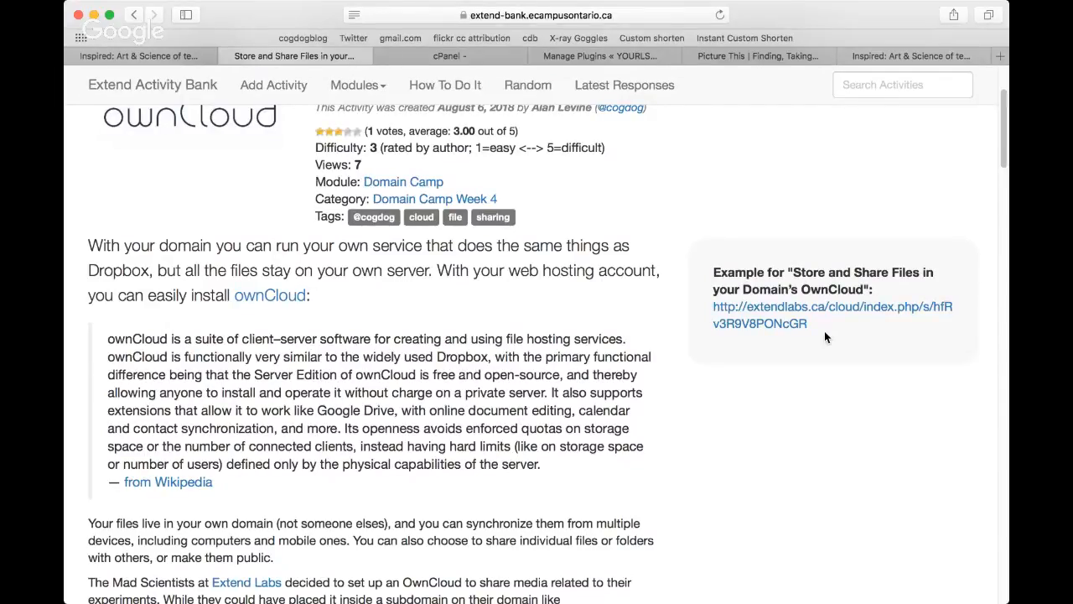
Step: Open the activity's example ownCloud share in a new tab, examine its address, direct link and download option, and close it
right_click(785, 311)
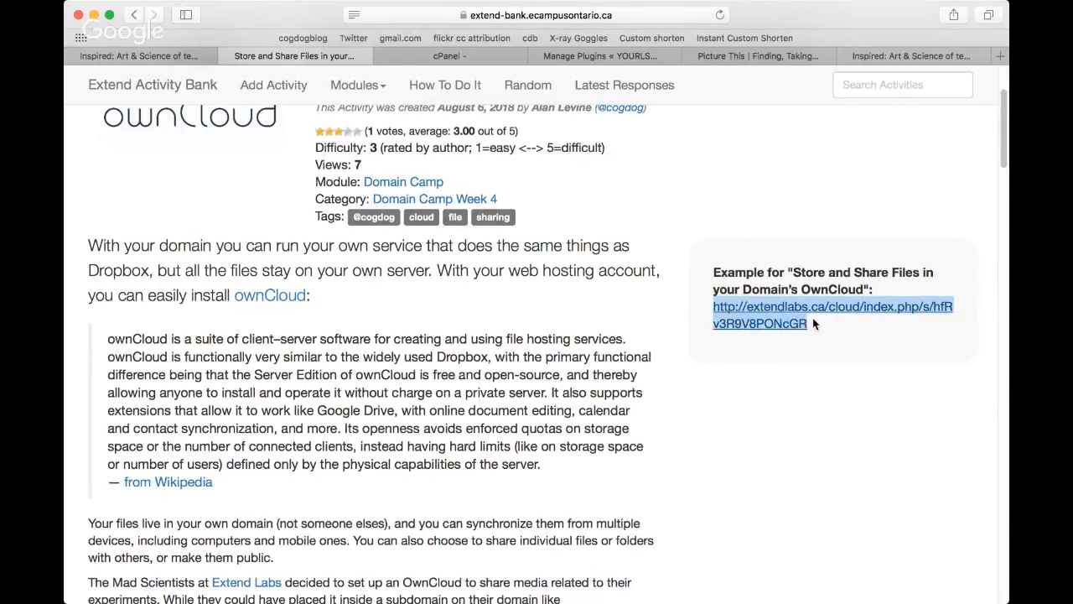
drag(804, 323, 400, 60)
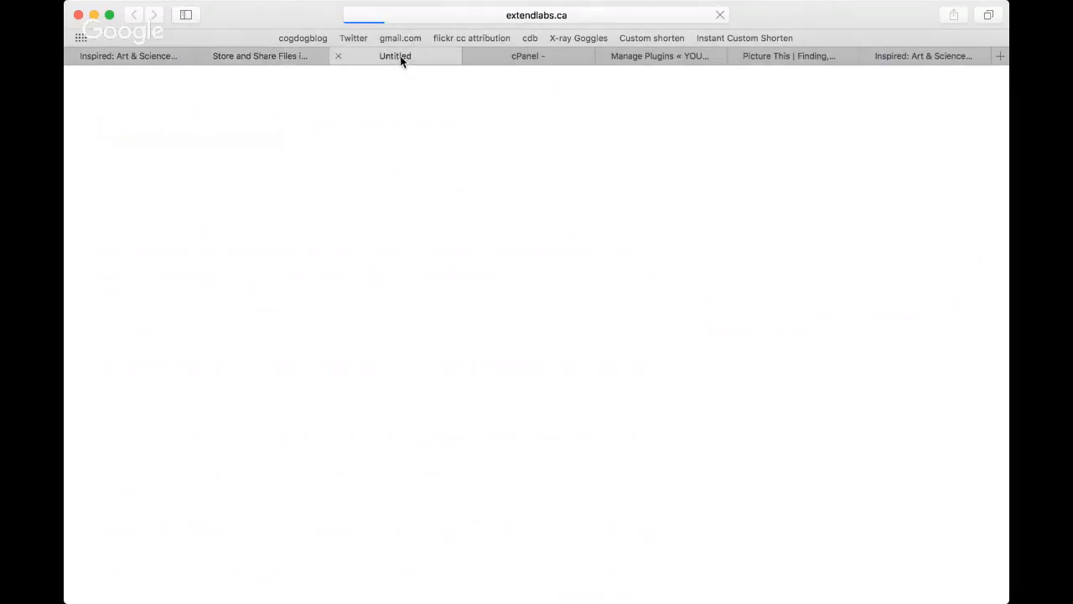
click(522, 16)
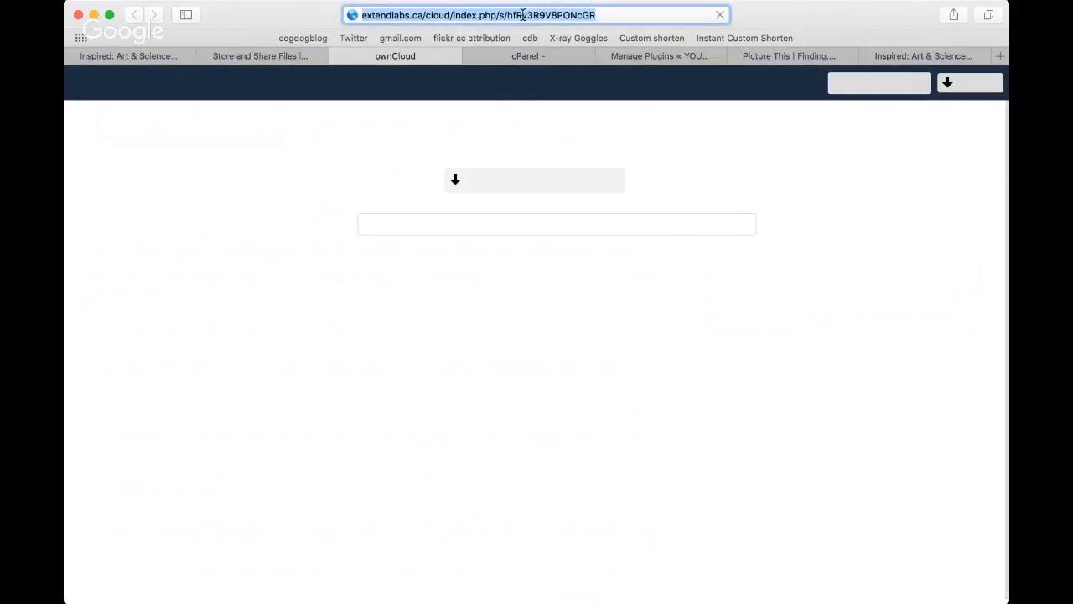
click(636, 15)
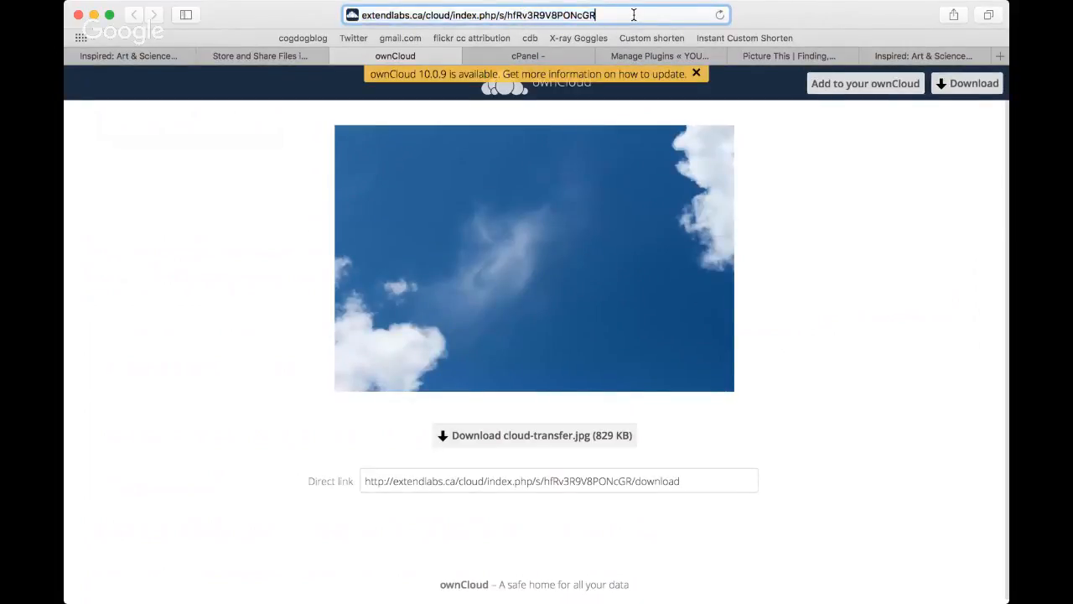
click(817, 202)
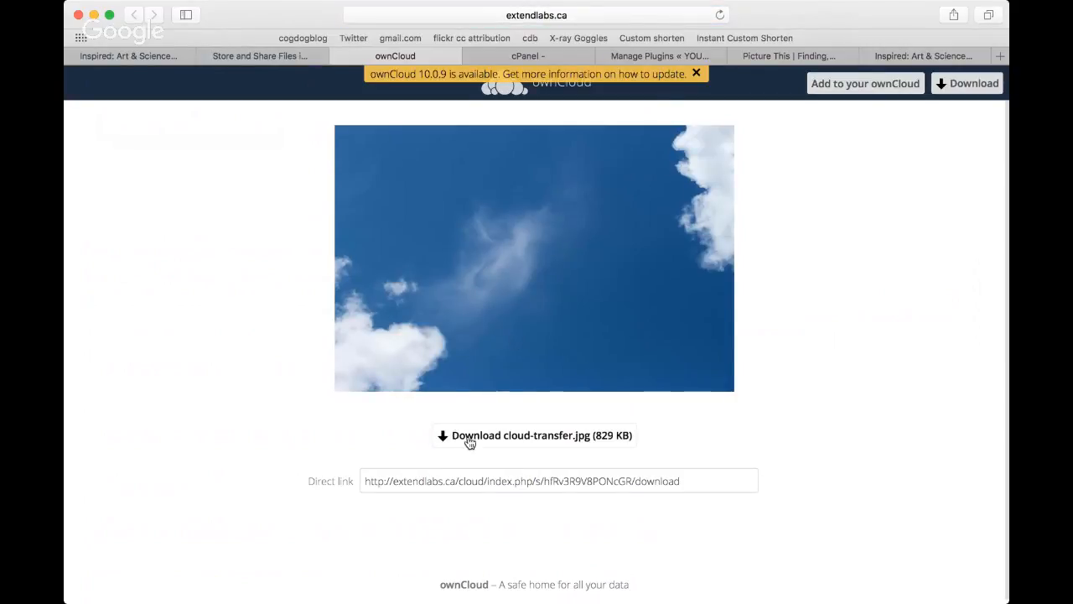
click(595, 480)
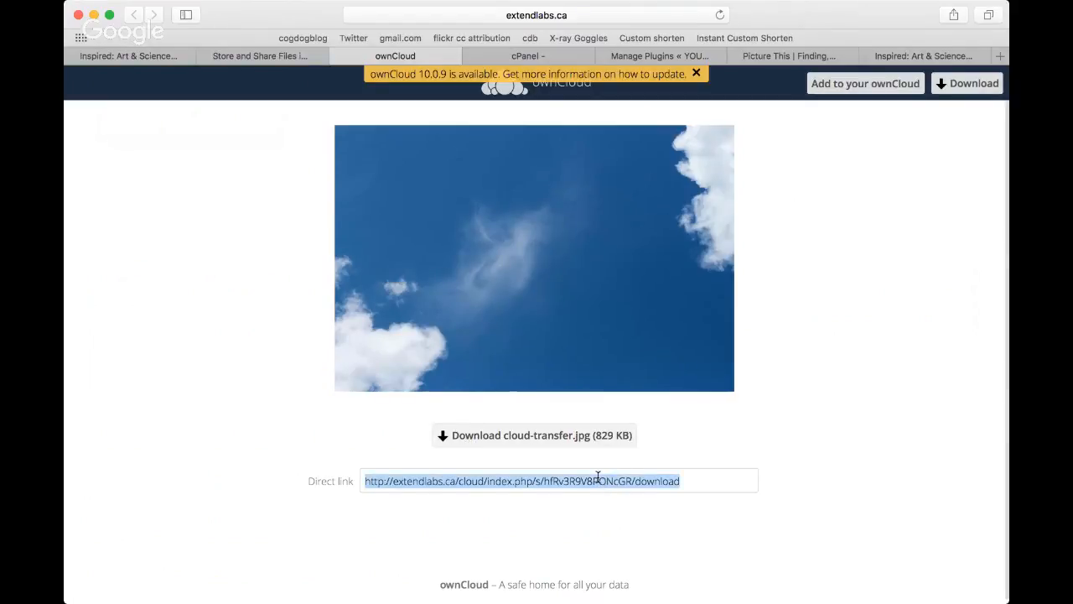
click(521, 438)
click(337, 56)
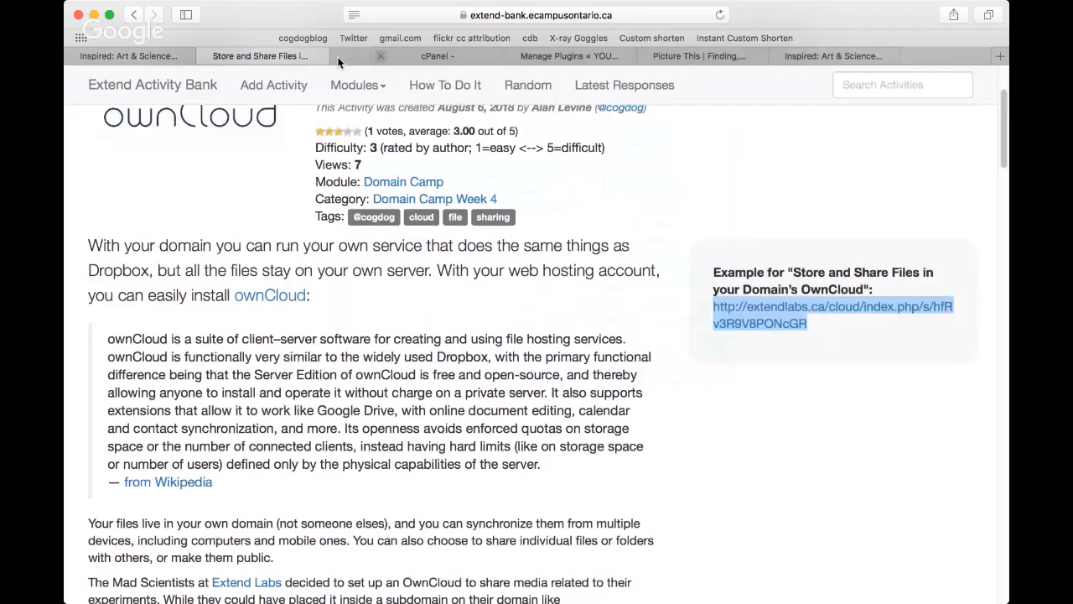
Step: Switch to the cPanel page and open ownCloud from the Photos and Files apps in Installatron's Applications Browser
click(463, 59)
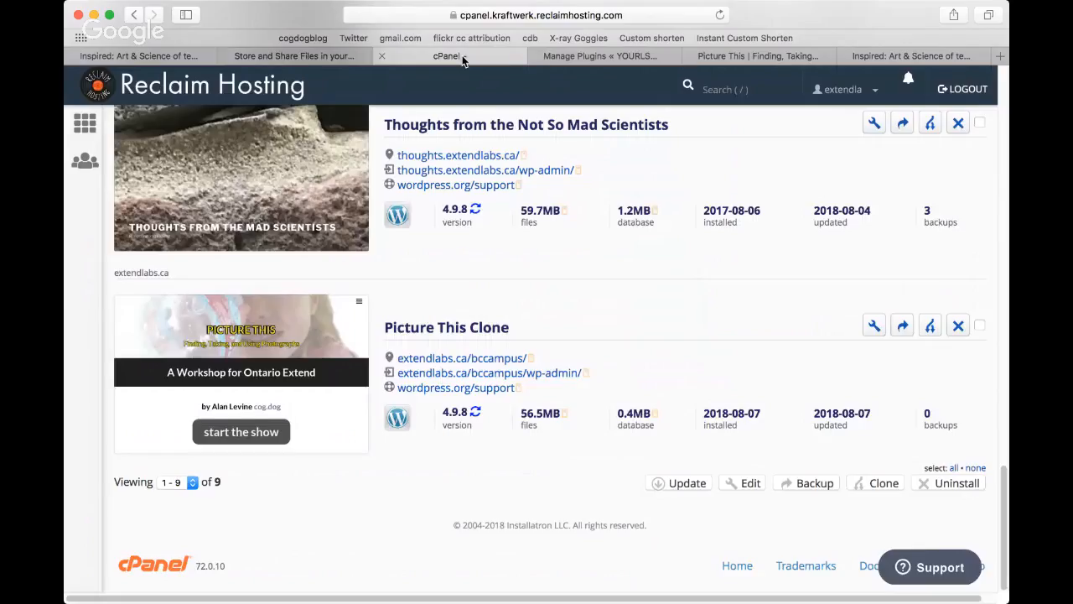
scroll(513, 259, up, 10)
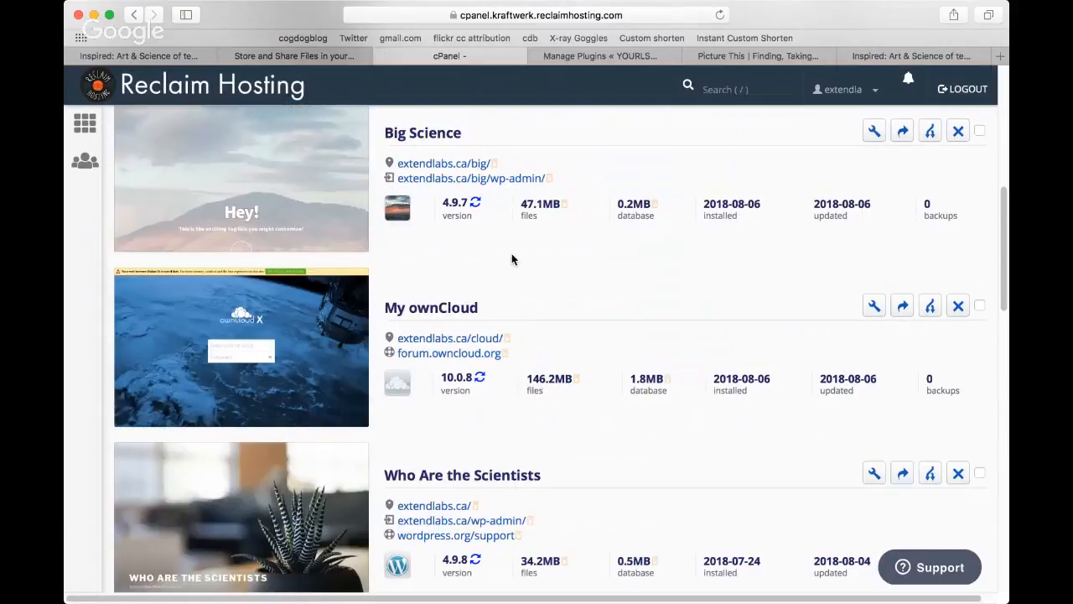
scroll(511, 255, up, 10)
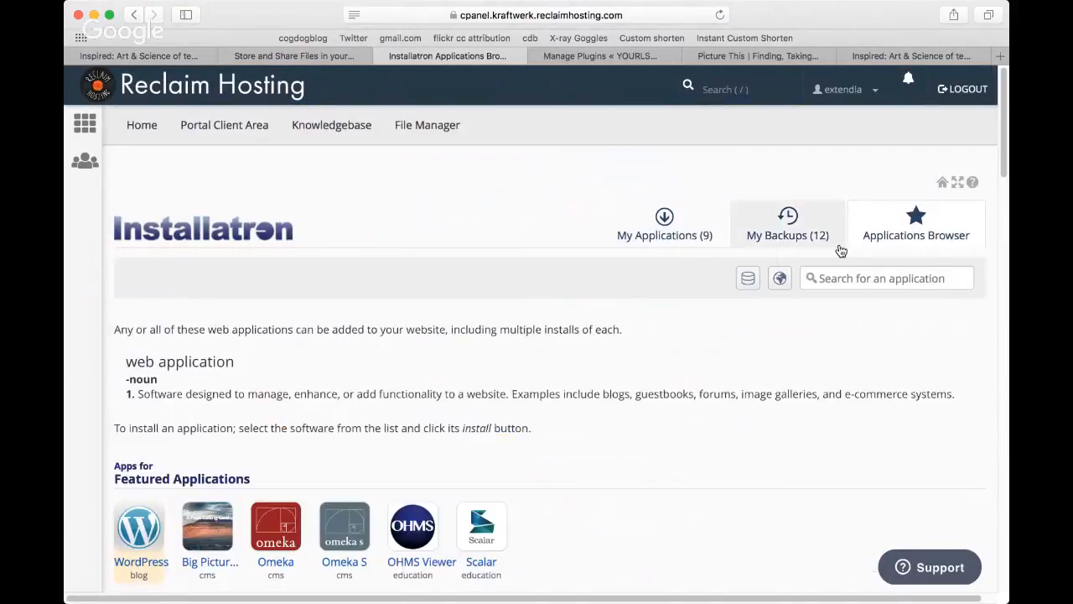
scroll(327, 327, down, 5)
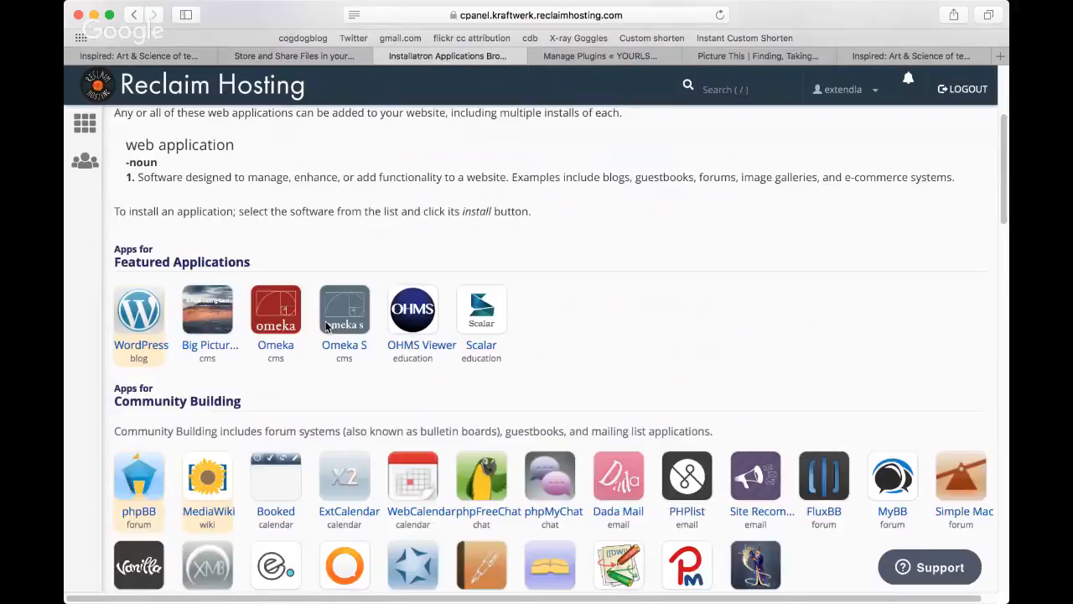
scroll(327, 327, down, 15)
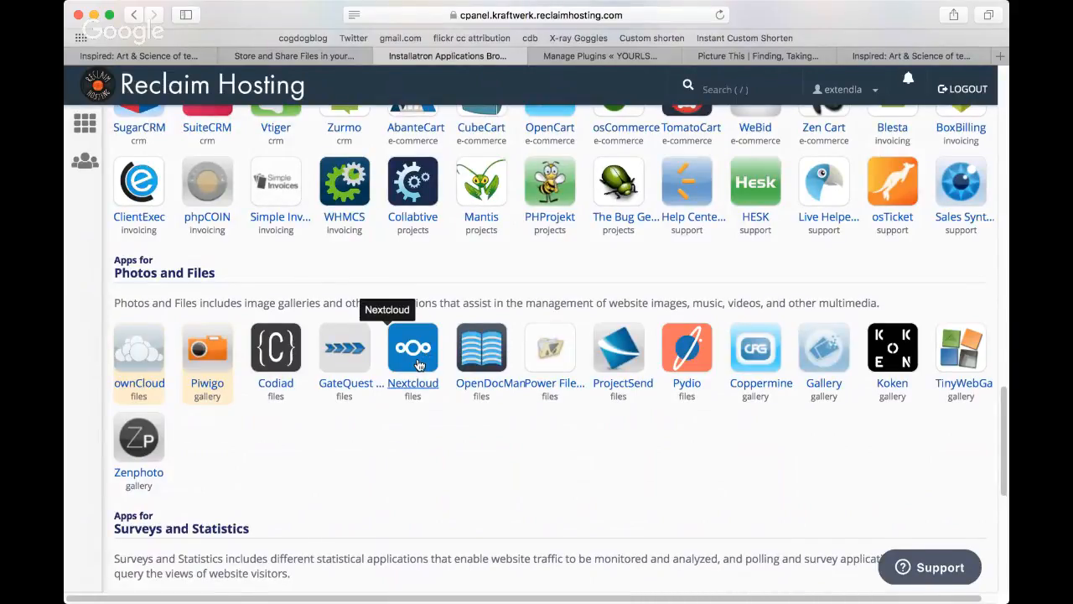
click(134, 359)
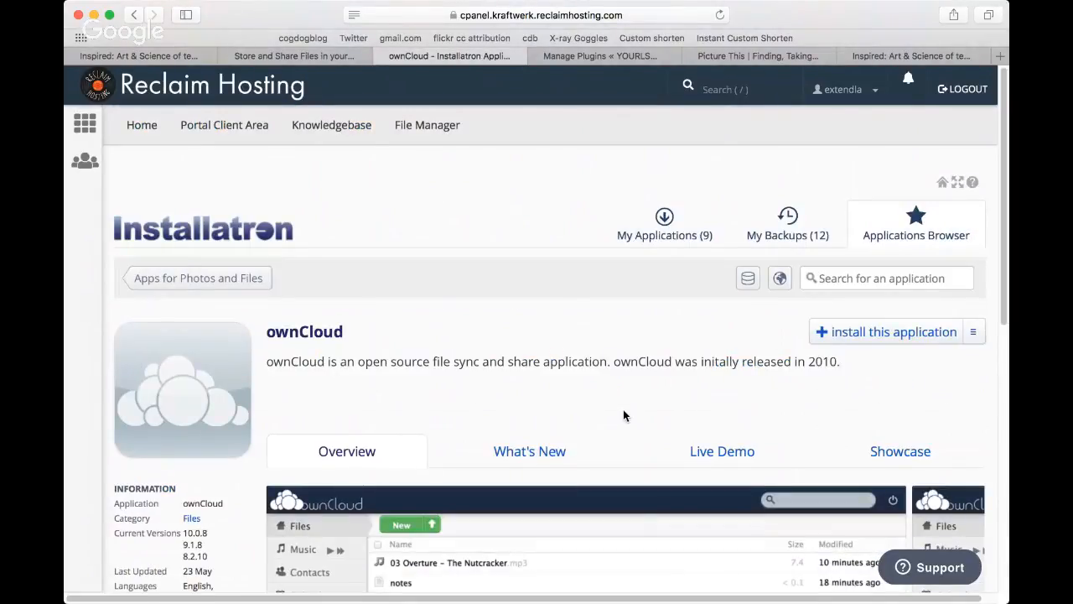
Step: Review the ownCloud application overview and open its installation form for extendlabs.ca
scroll(623, 415, down, 3)
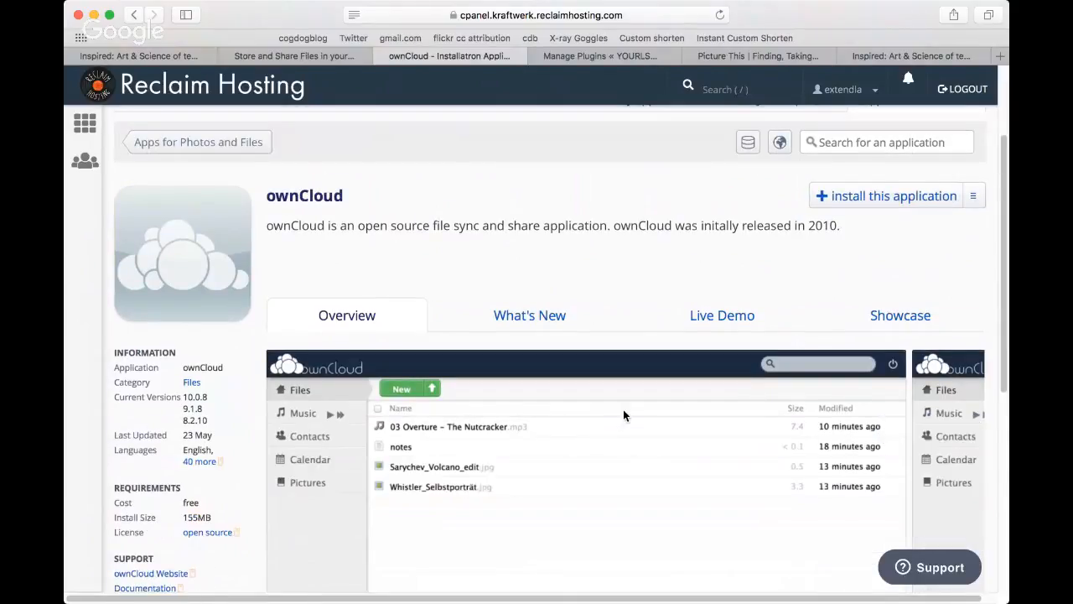
scroll(623, 415, down, 3)
scroll(838, 277, up, 1)
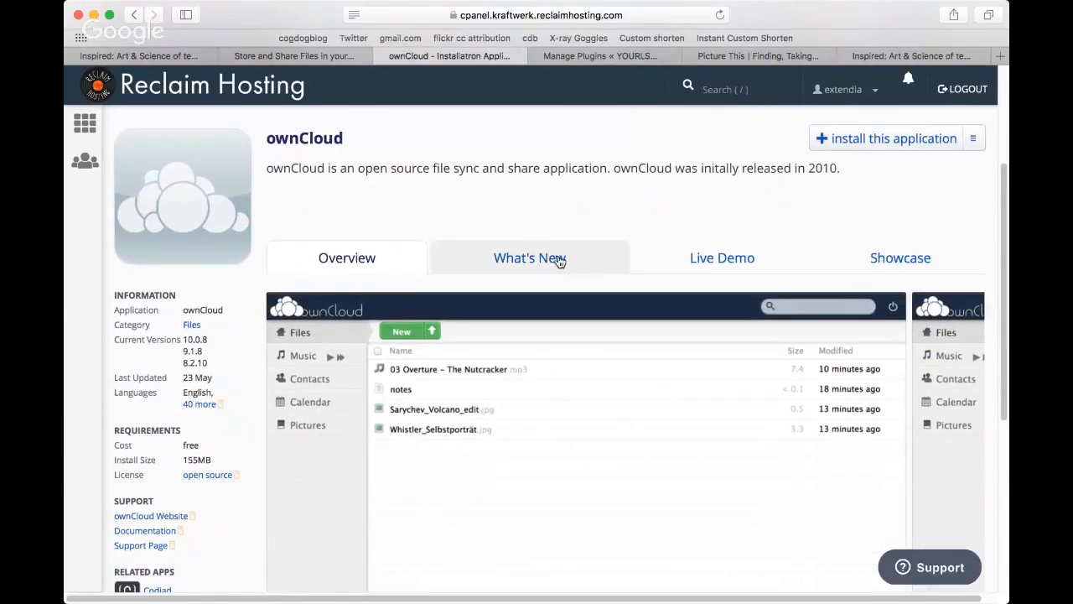
scroll(571, 241, up, 3)
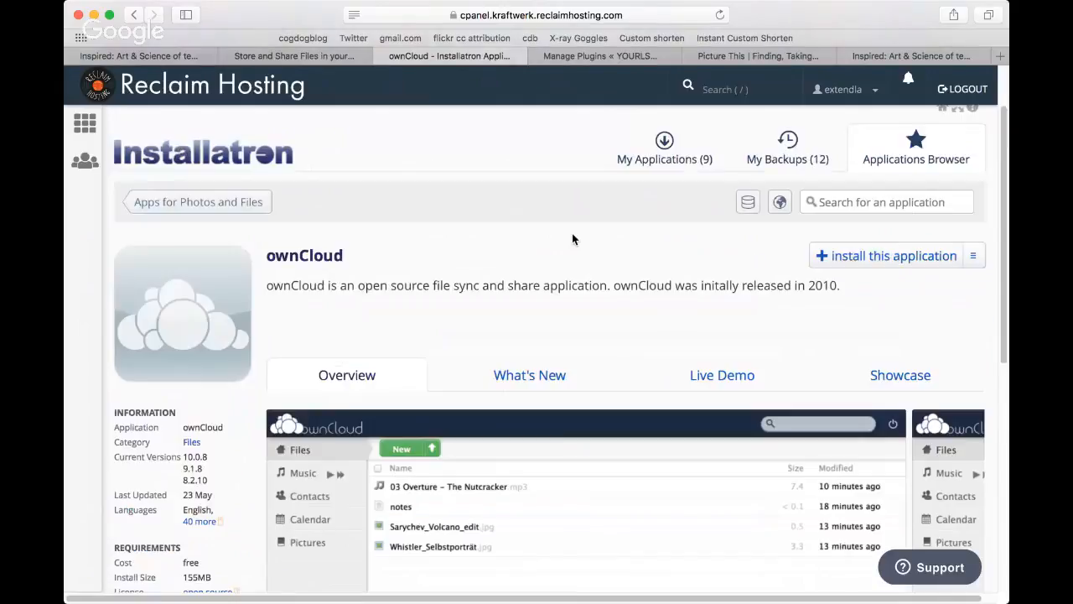
click(890, 257)
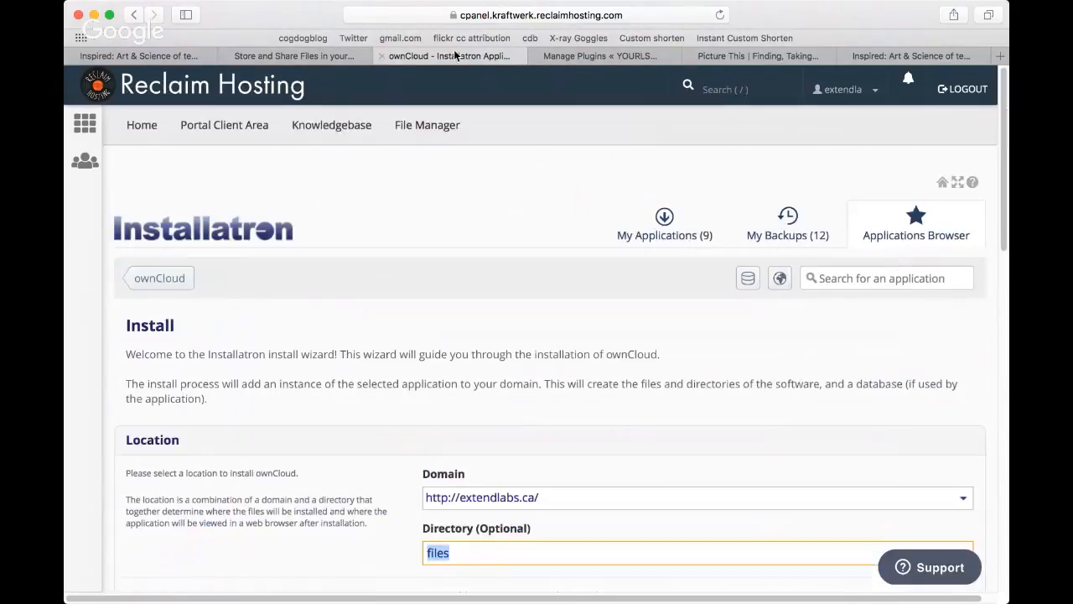
click(546, 15)
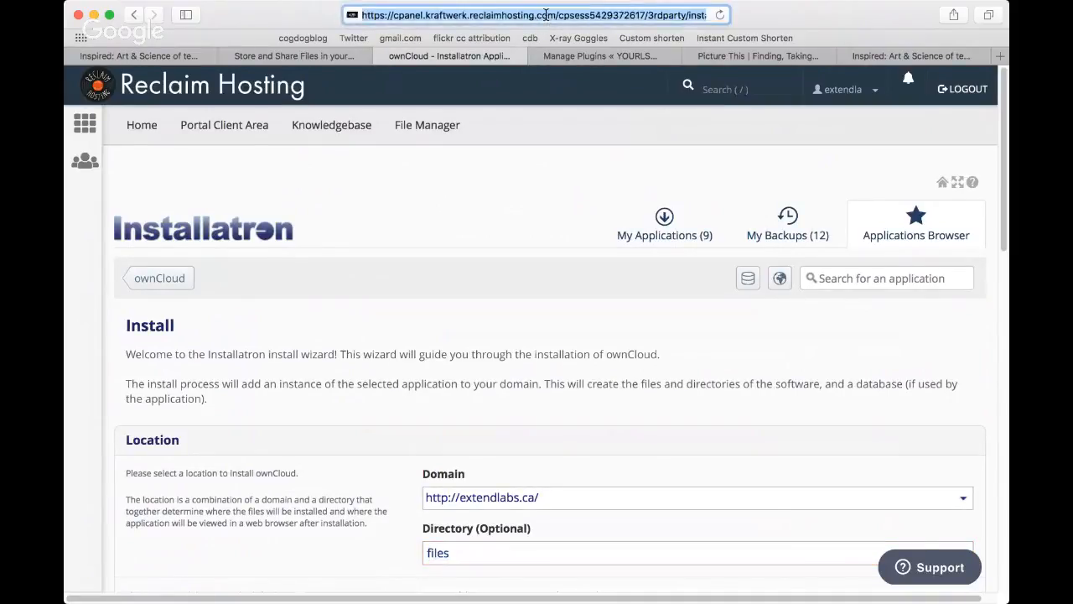
text(own)
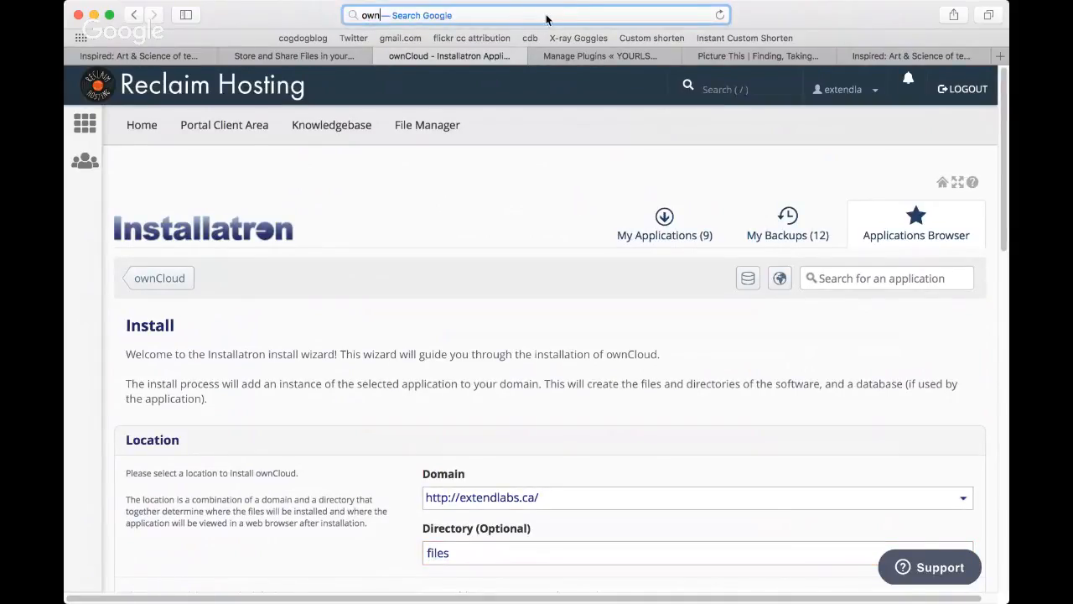
key(BackSpace)
key(BackSpace)
key(BackSpace)
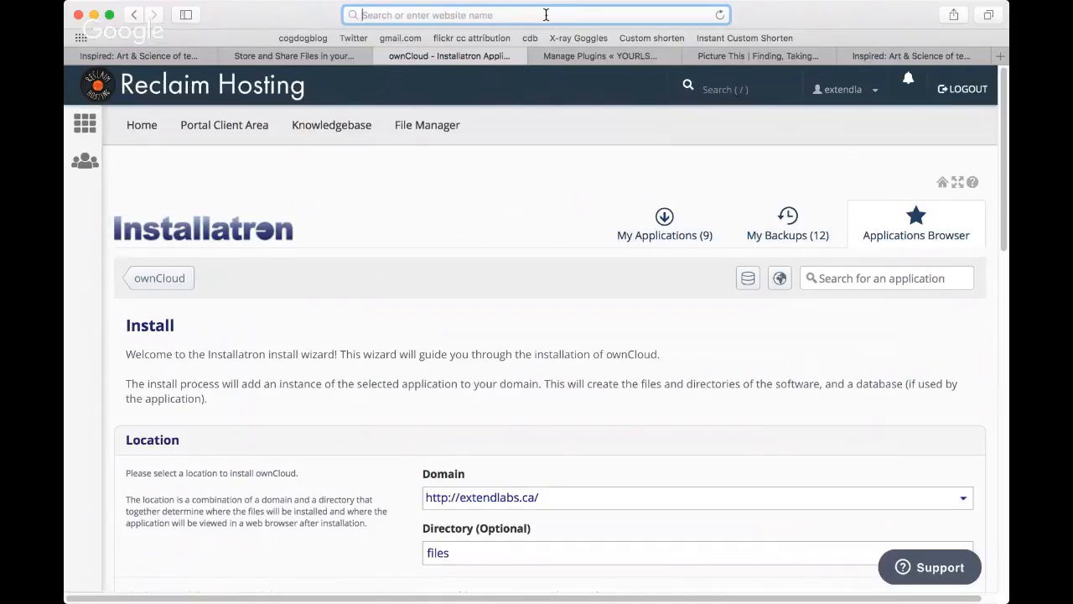
click(239, 179)
Step: Return to the cPanel home page and open the installed ownCloud's Files view from My Apps
click(73, 127)
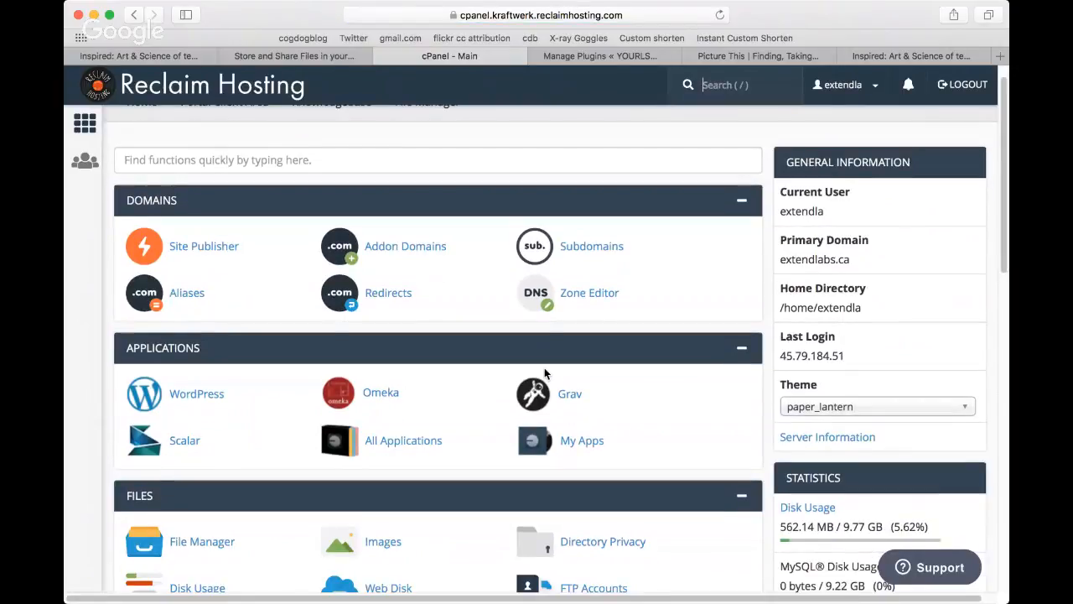
scroll(549, 369, down, 2)
click(559, 373)
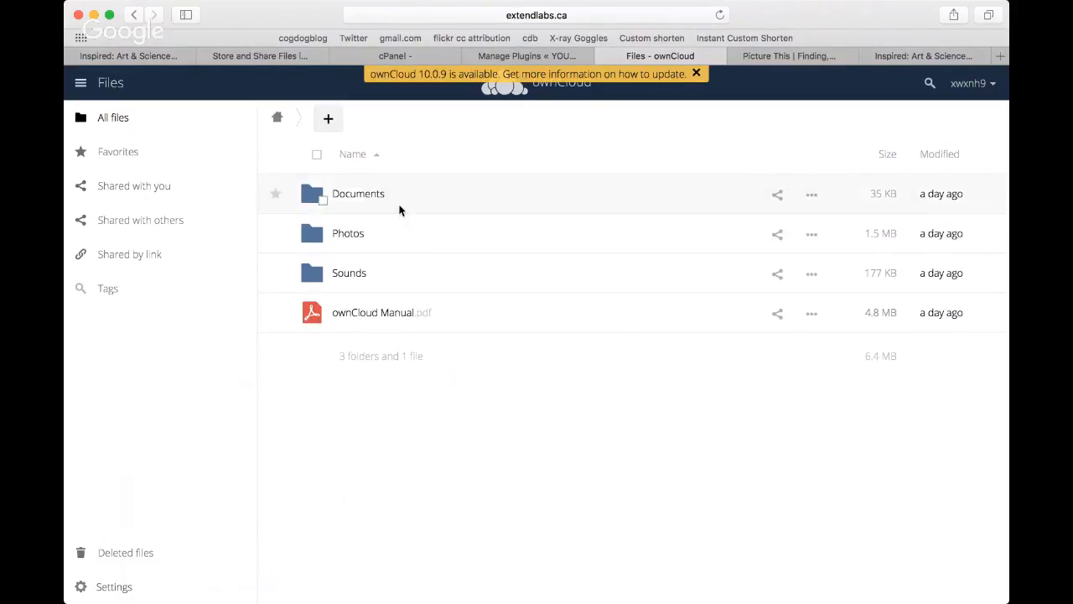
Step: Open the Documents folder in ownCloud and start uploading a file to it
click(352, 195)
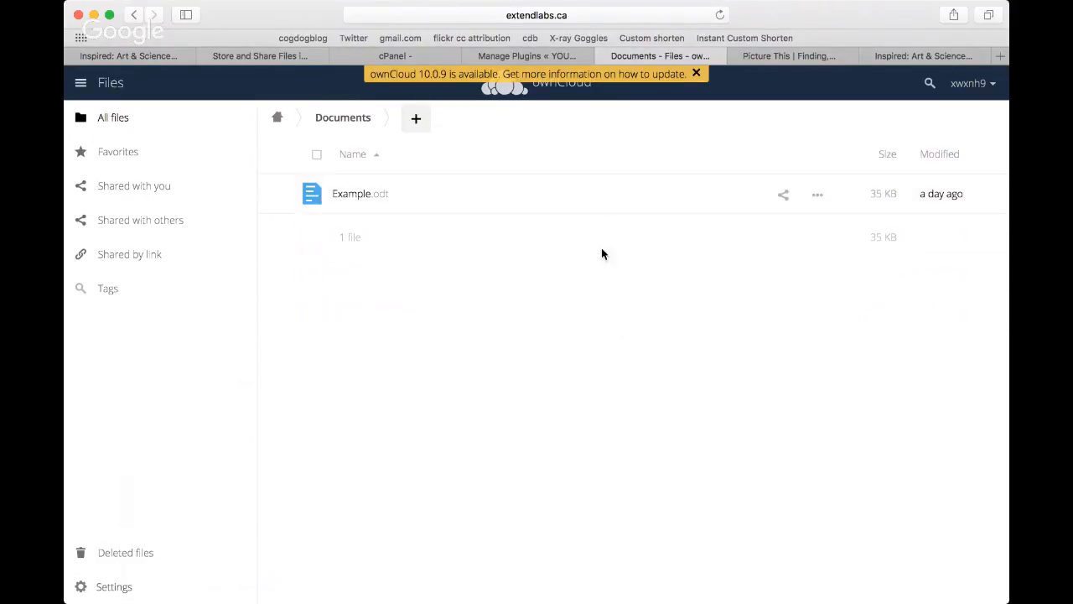
click(415, 123)
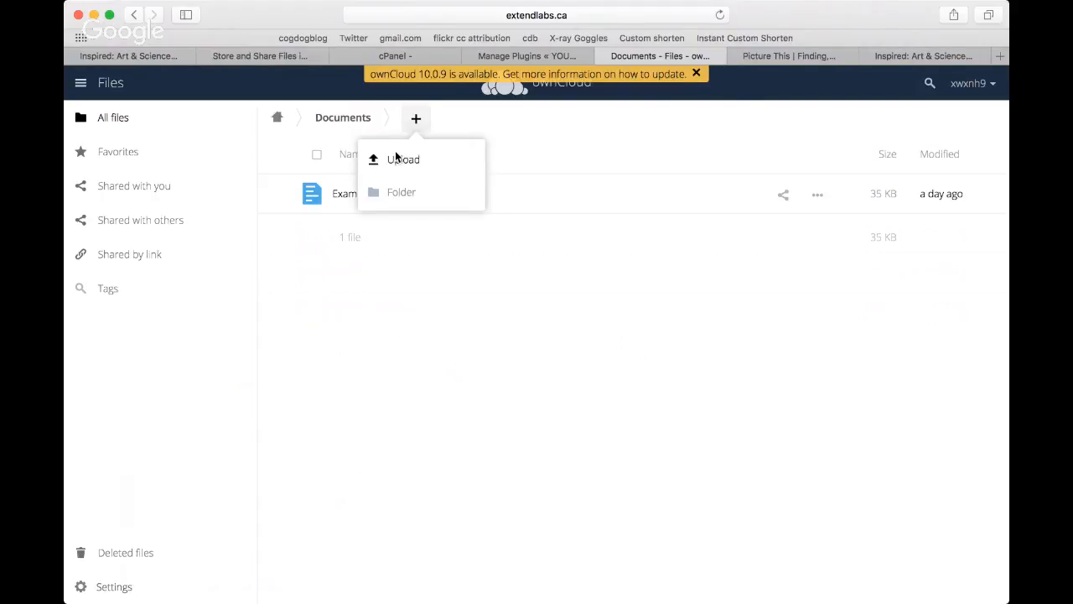
click(395, 156)
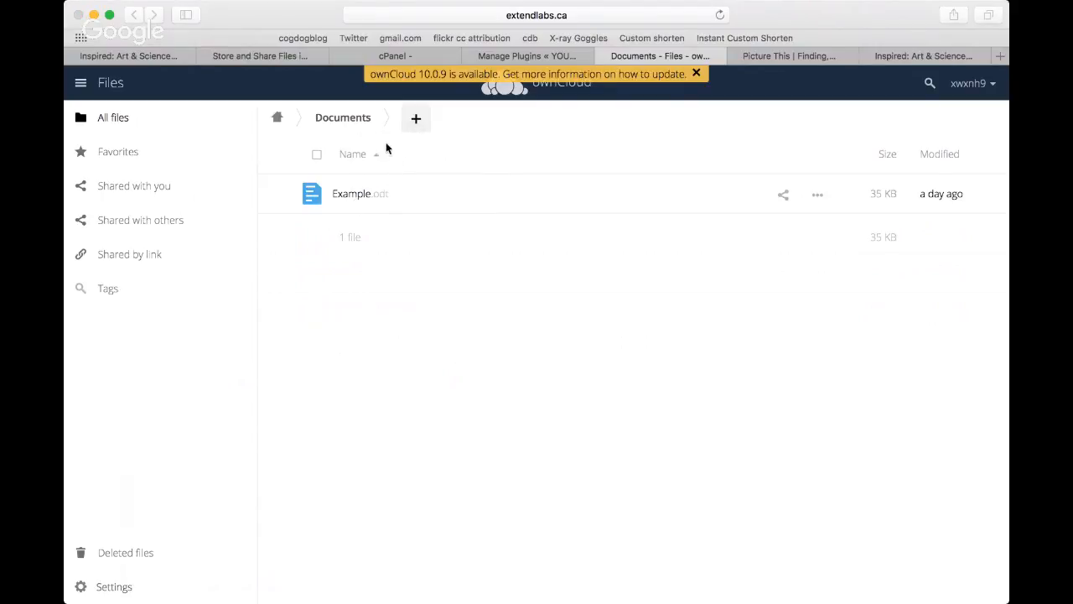
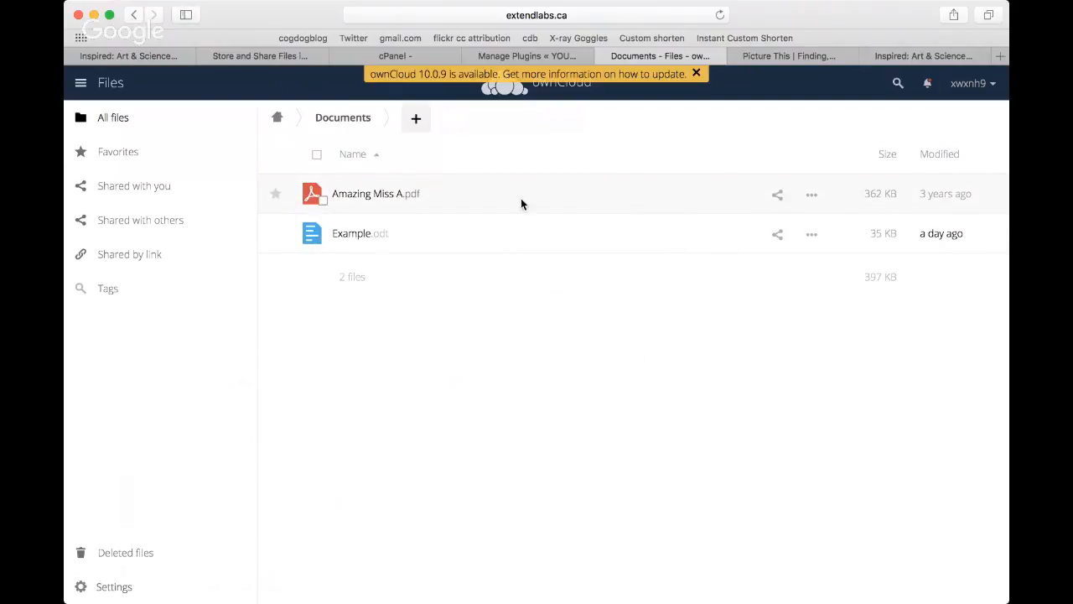
Step: Download Amazing Miss A.pdf from the Documents folder and open its details
click(404, 194)
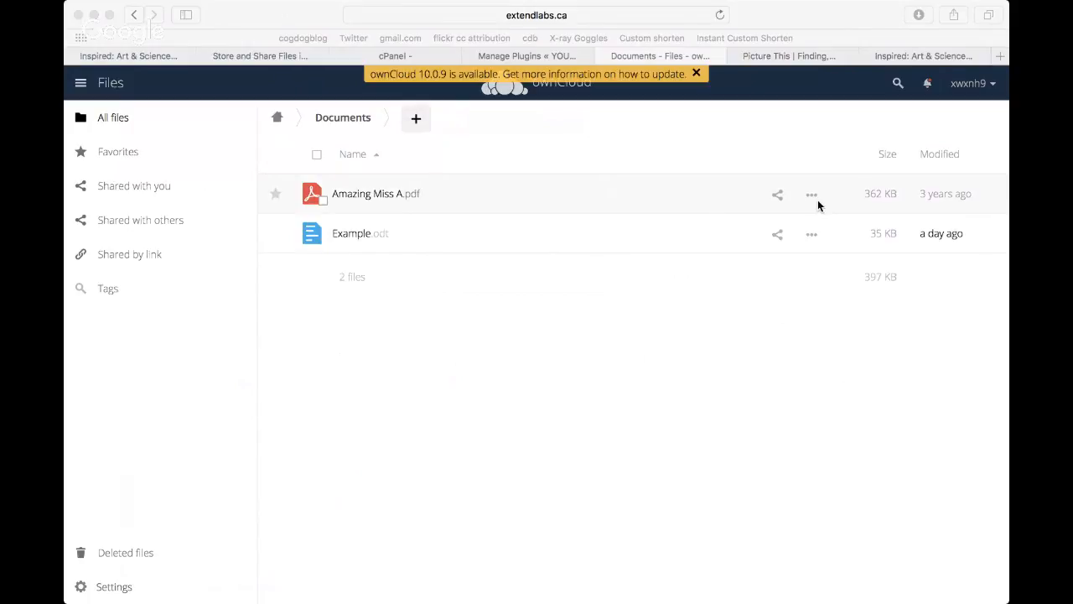
click(738, 193)
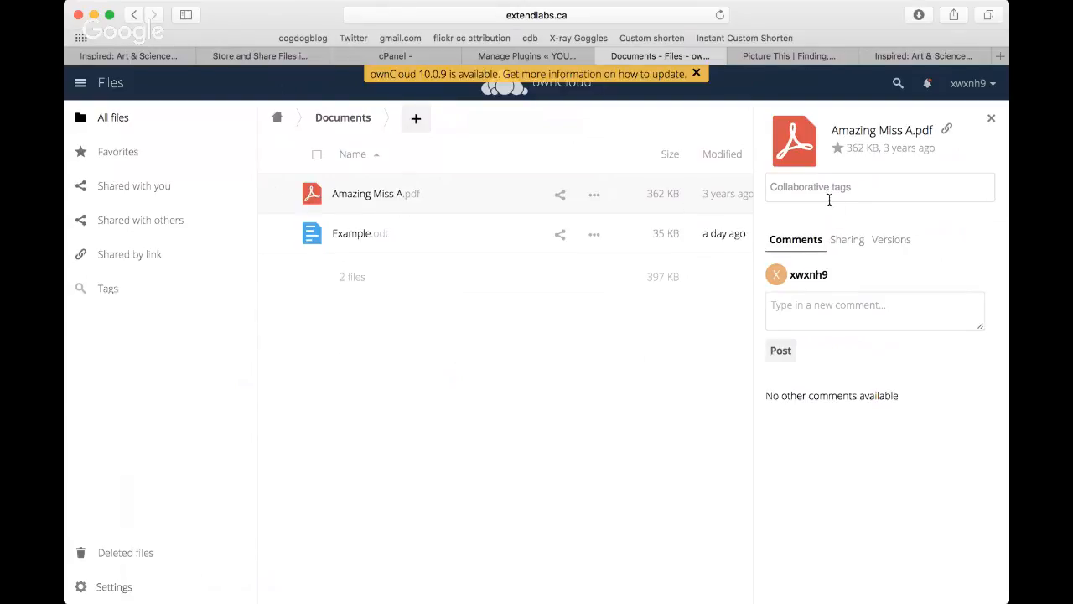
Step: Try to tag Amazing Miss A.pdf with WYU123
click(862, 193)
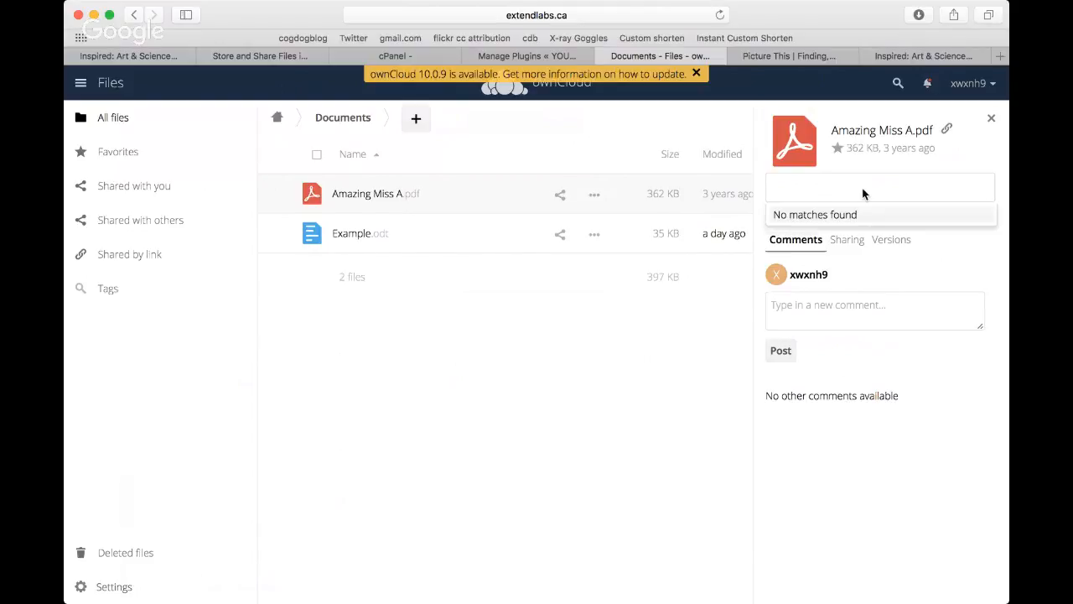
text(WYU123)
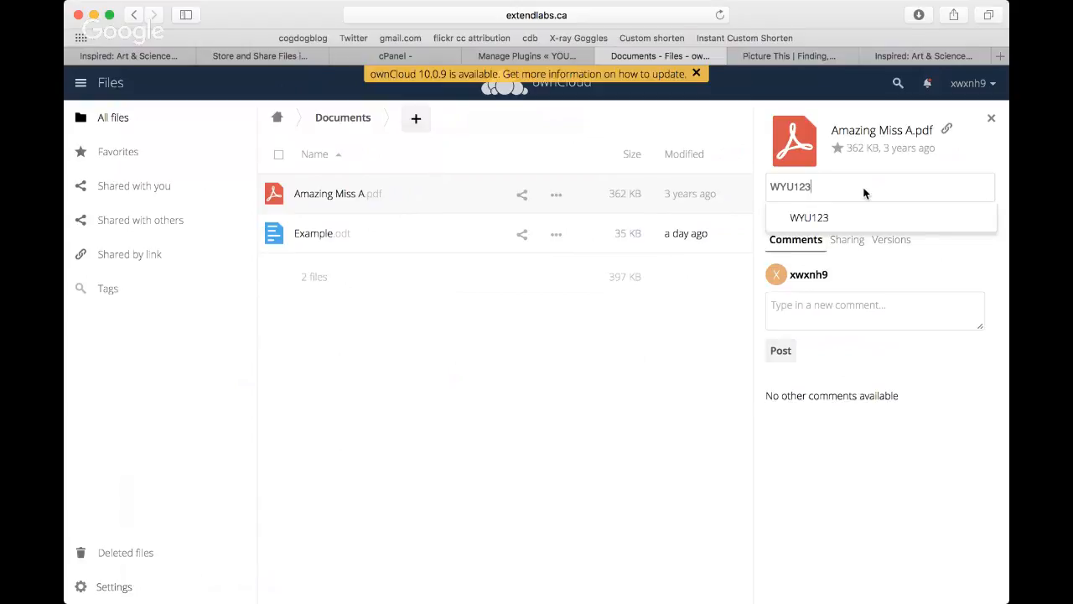
key(Tab)
Step: Add the collaborative tag WYU123 to Amazing Miss A.pdf
click(844, 189)
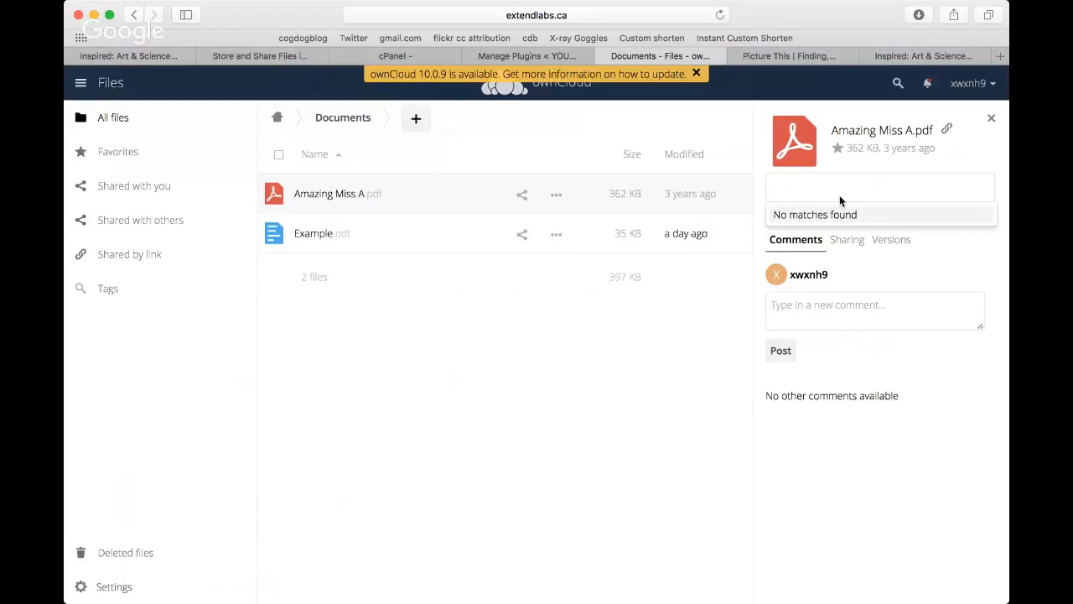
text(W)
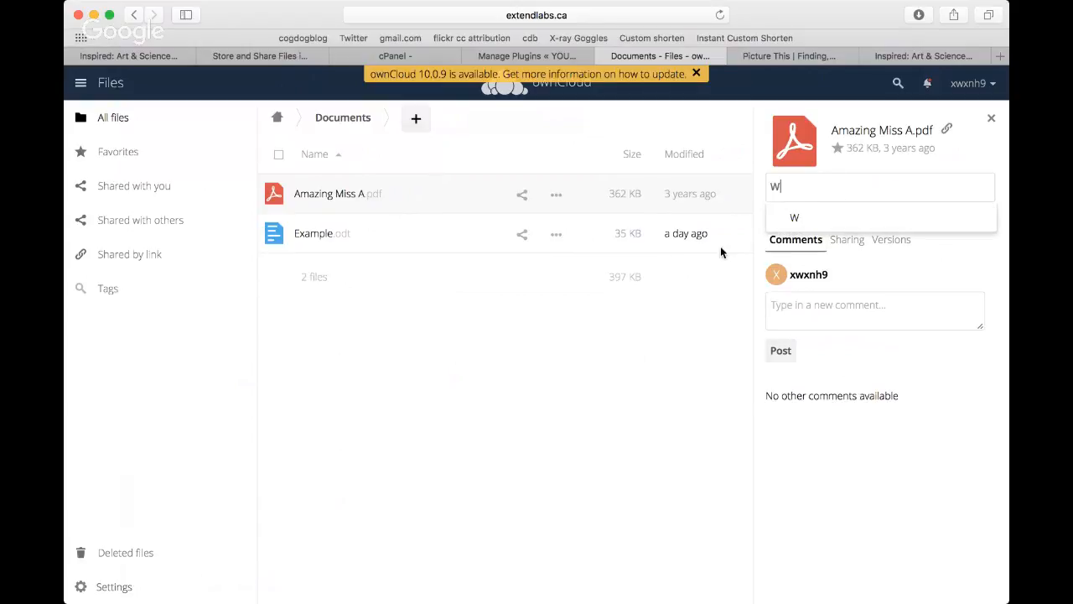
text(YU123)
click(822, 217)
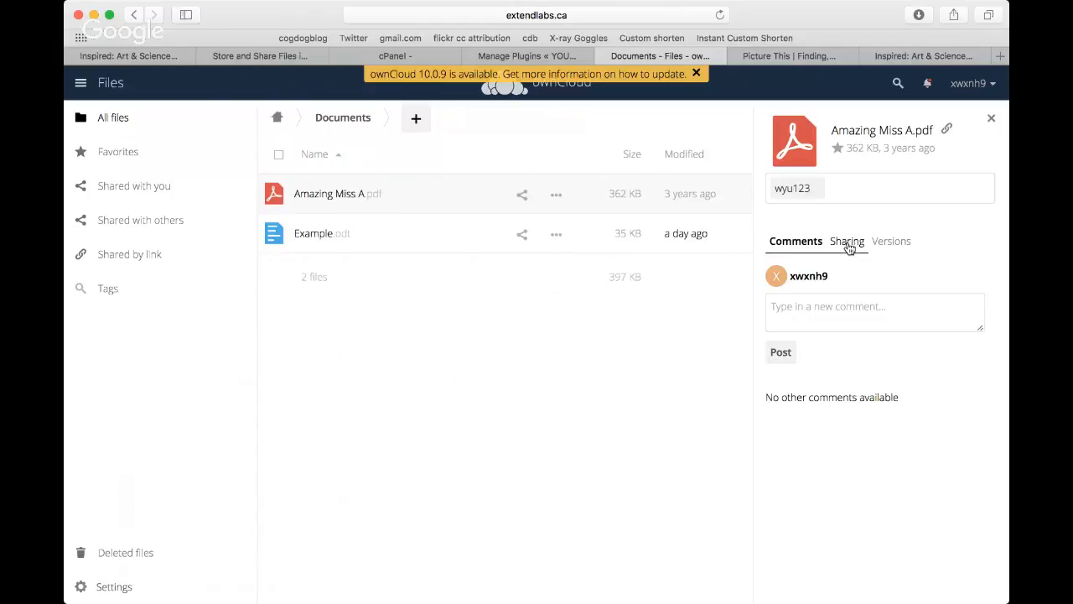
Step: Post the comment "This should be great for week 4" on Amazing Miss A.pdf
click(807, 307)
text(Th)
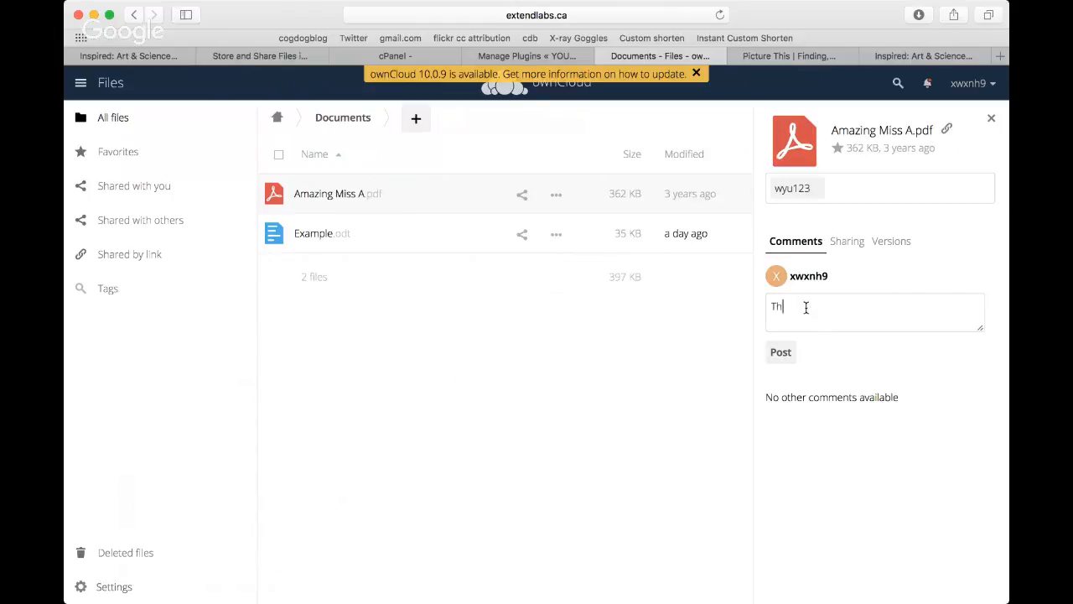
text(is should be great for well )
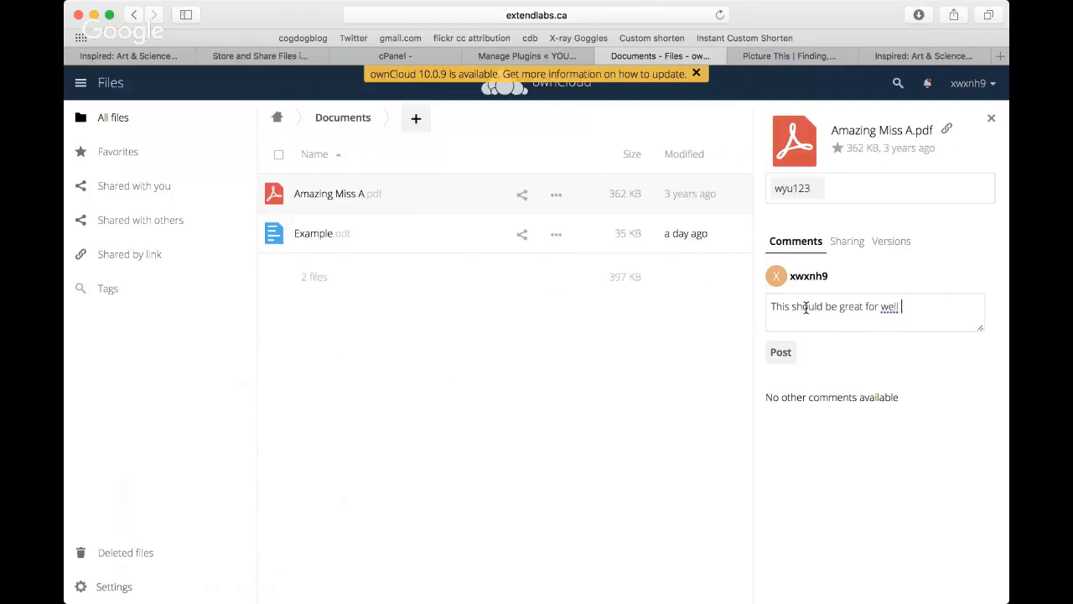
text(4)
double_click(888, 306)
text(week)
click(780, 355)
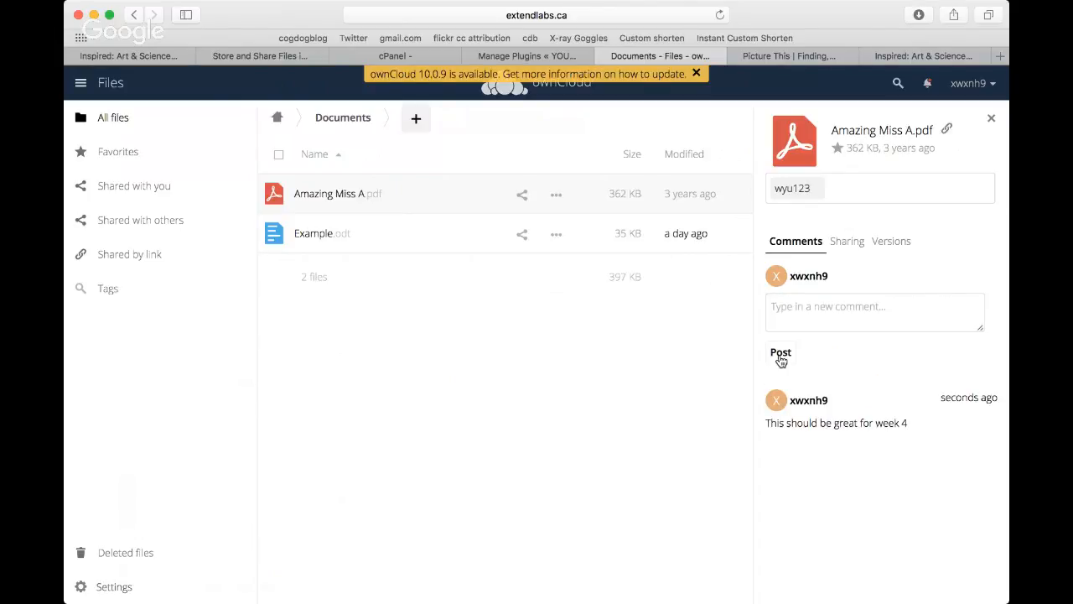
Step: Create a Download / View public link for Amazing Miss A.pdf with its default name and copy the link
click(849, 249)
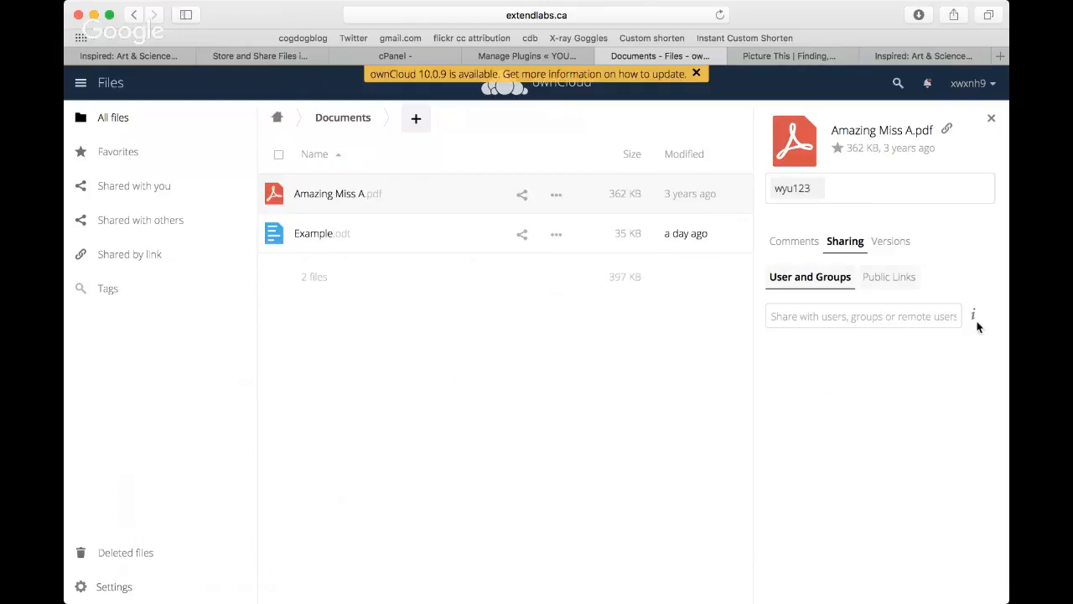
mouse_move(975, 321)
click(893, 278)
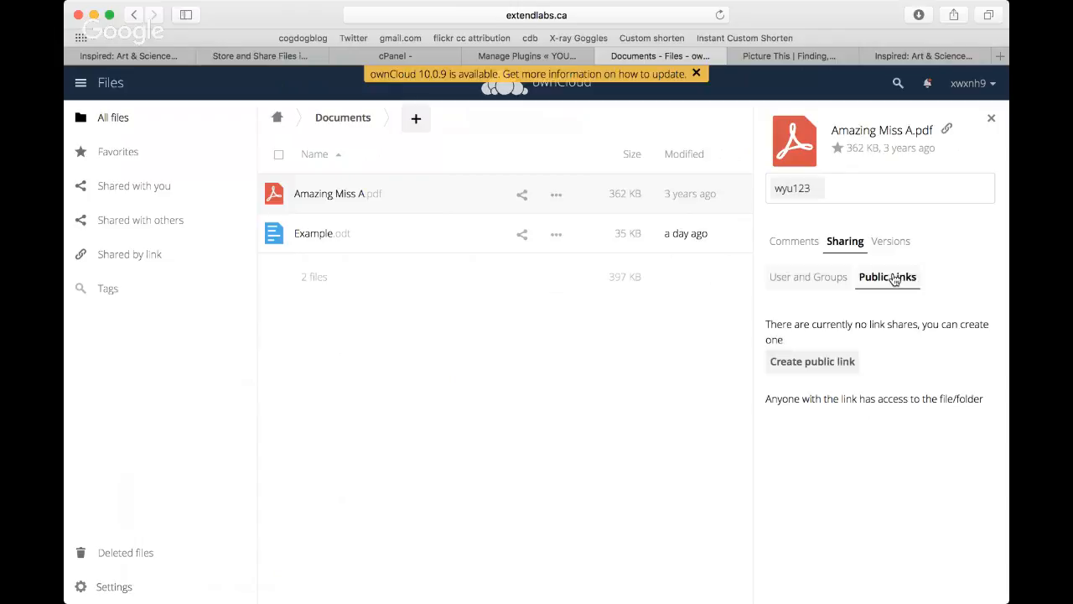
click(840, 369)
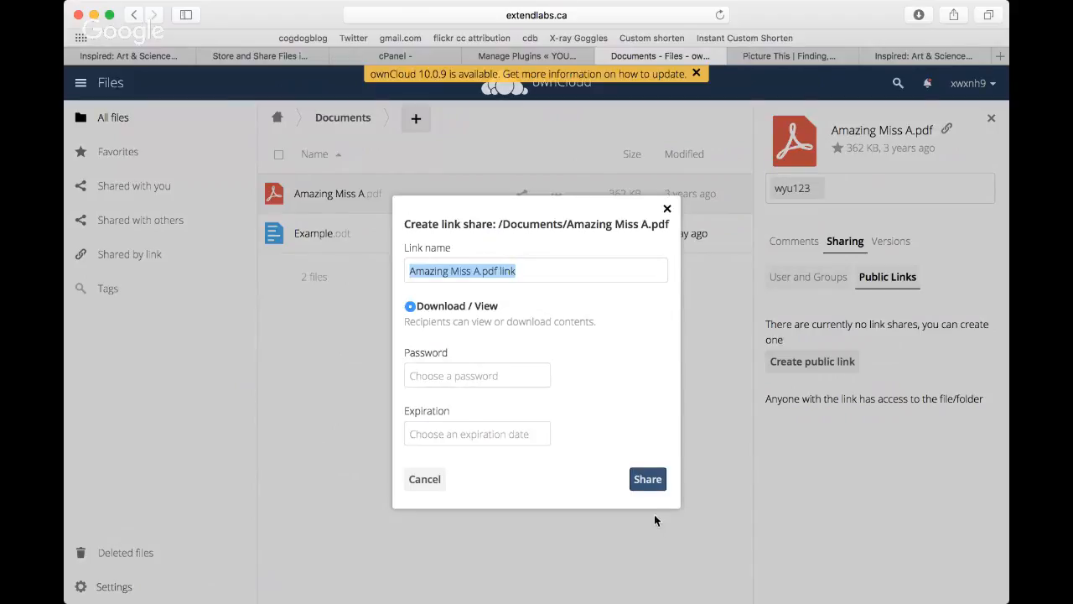
click(653, 487)
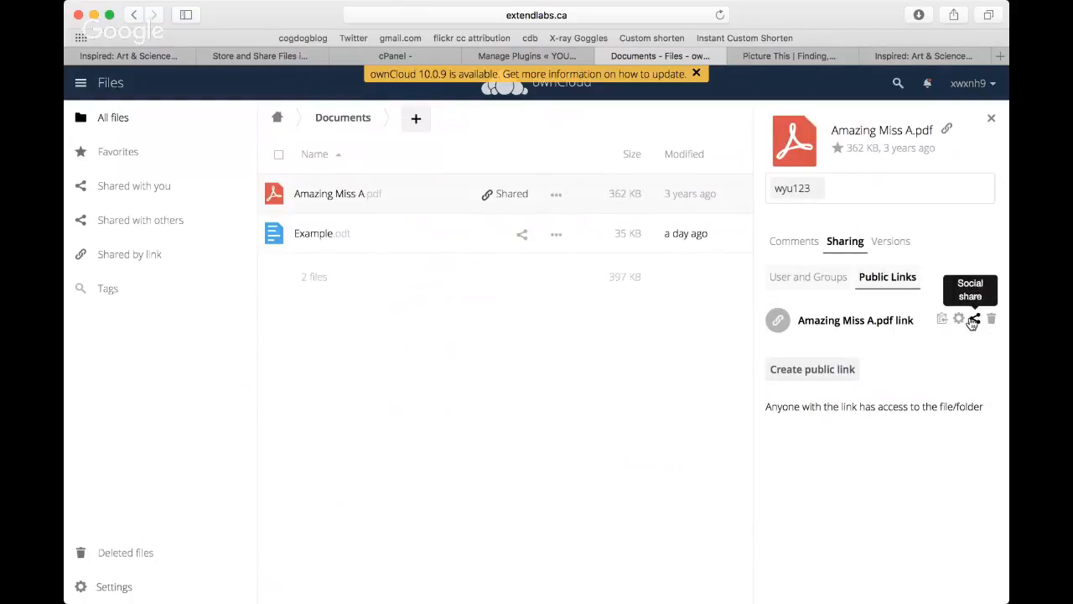
click(973, 326)
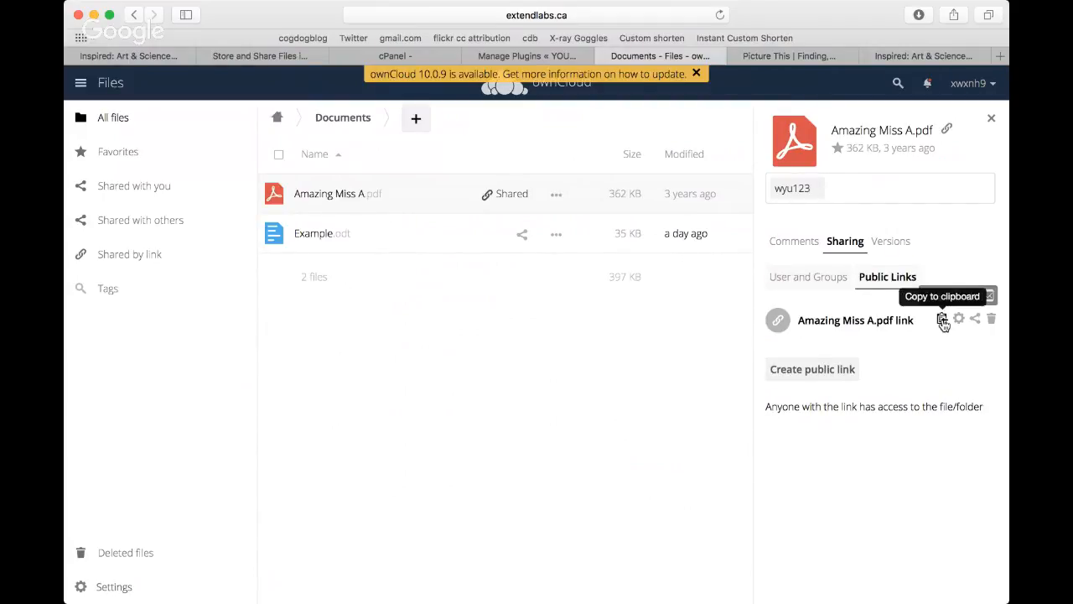
click(942, 323)
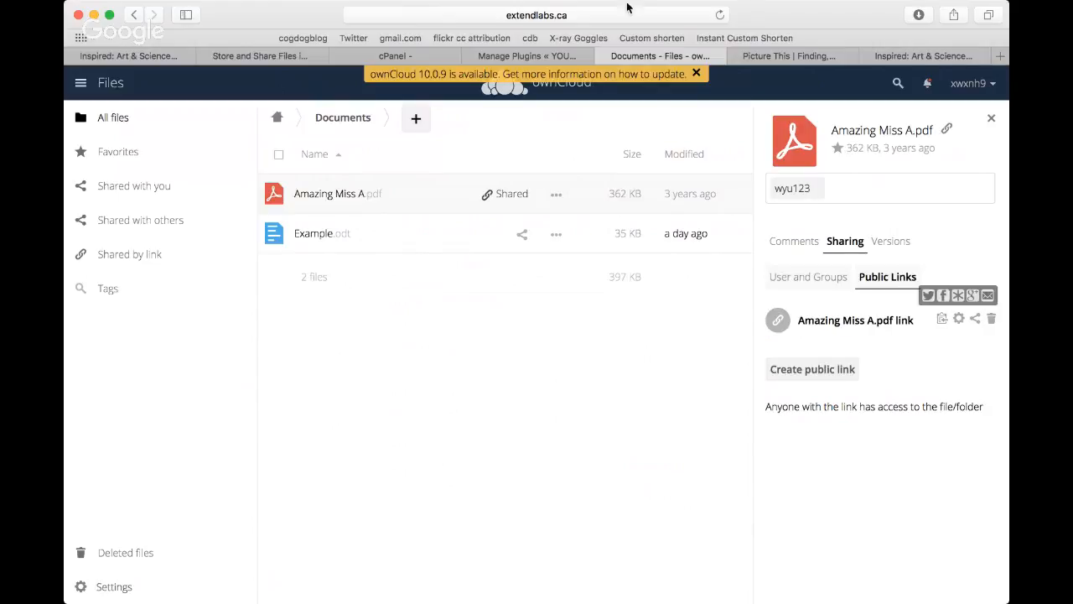
Step: Close the ownCloud Files, YOURLS Manage Plugins and cPanel pages
click(604, 56)
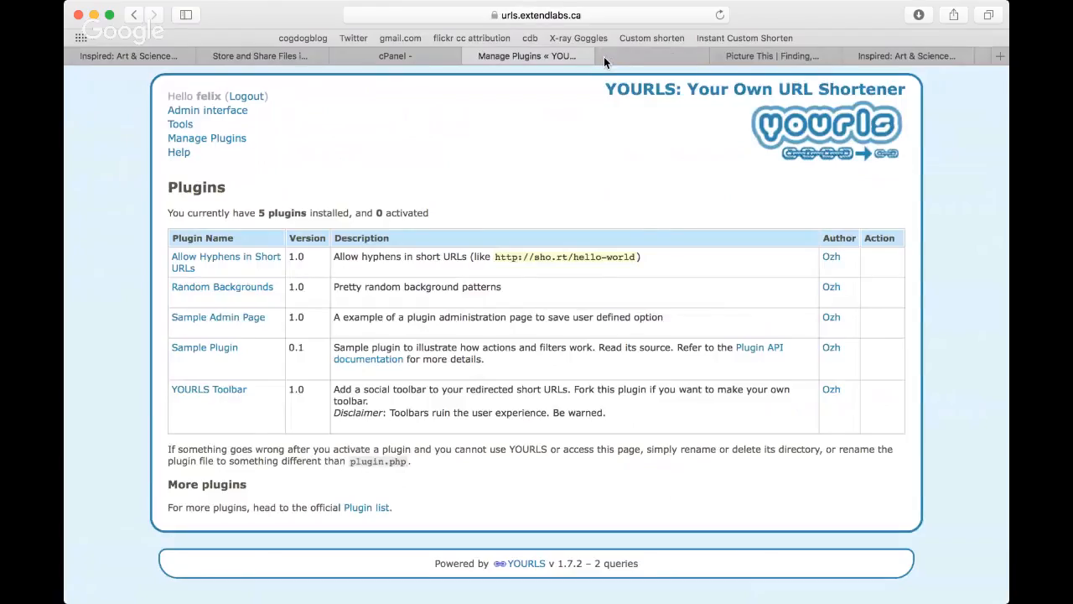
click(472, 55)
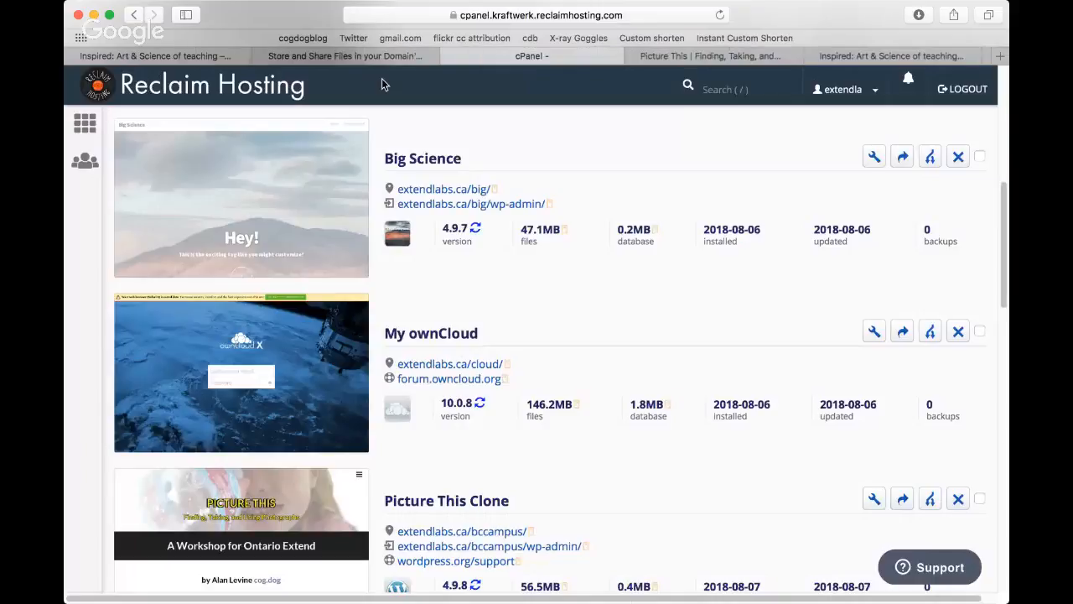
click(451, 56)
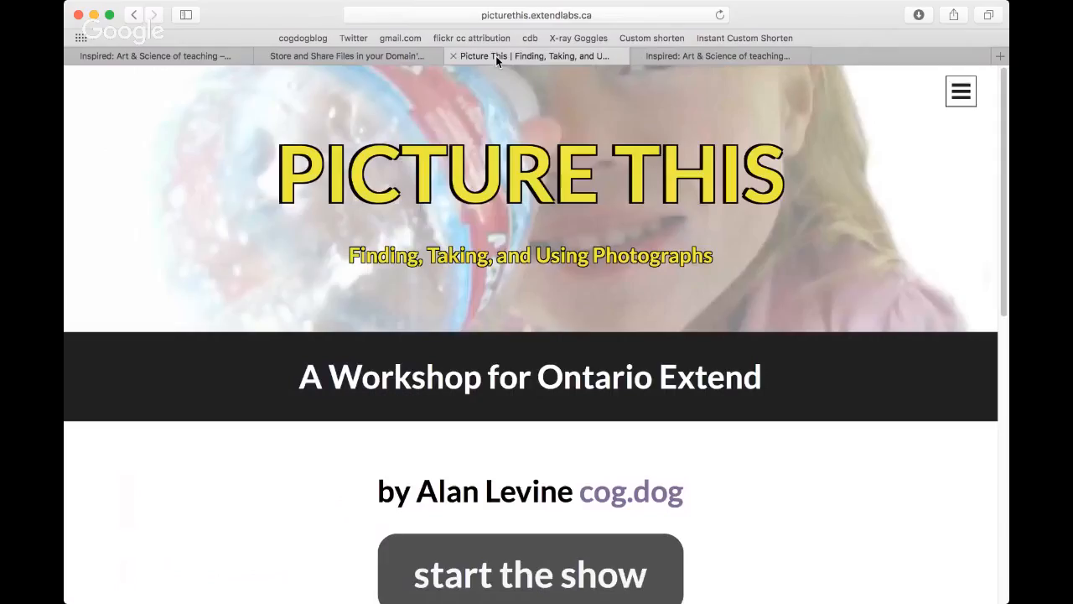
Step: Open the copied share link in place of the Picture This page and select the file's direct link
click(476, 16)
key(Return)
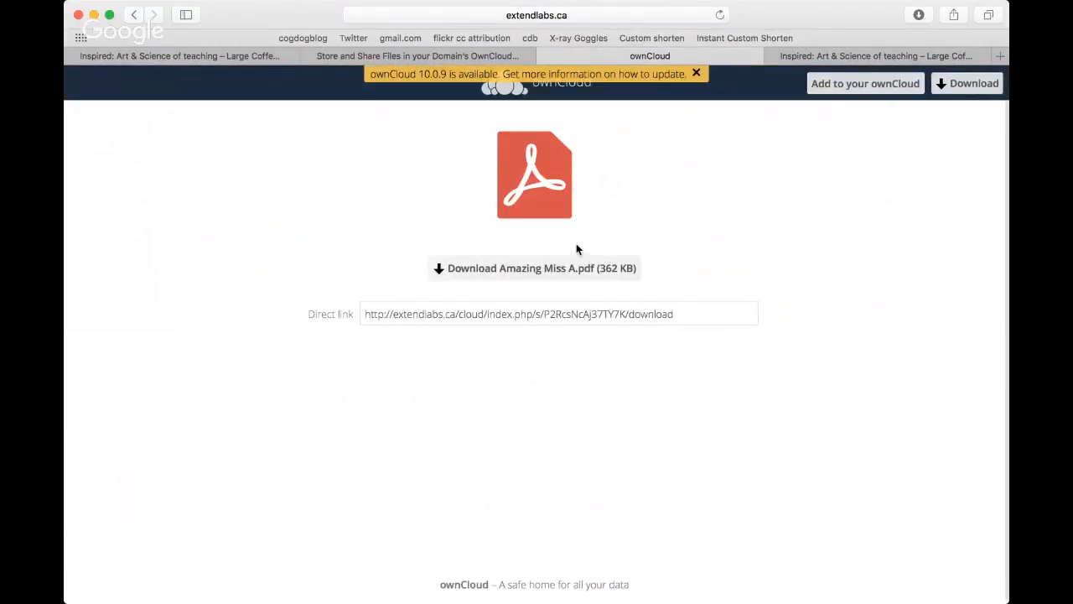
click(470, 322)
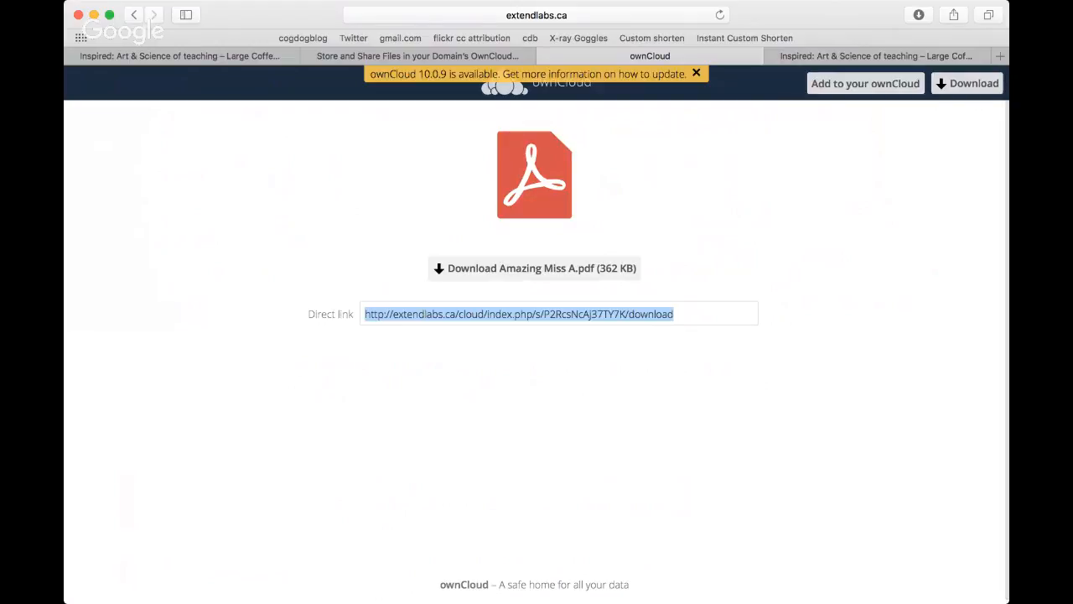
Step: Return to the Extend Activity Bank and go back to its Domain Camp Week 4 activity list
click(359, 55)
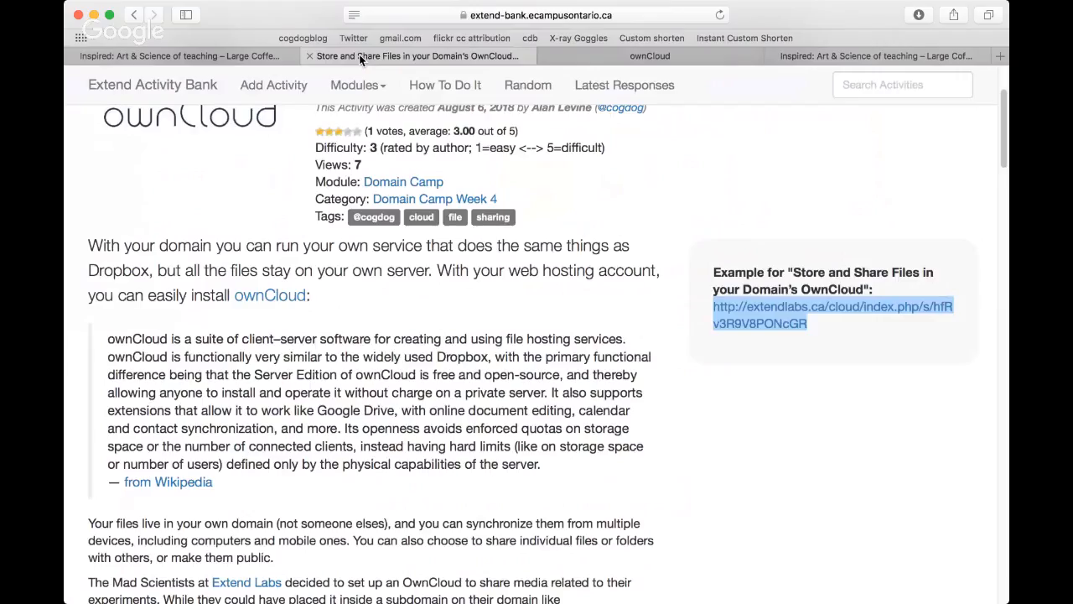
key(super+[)
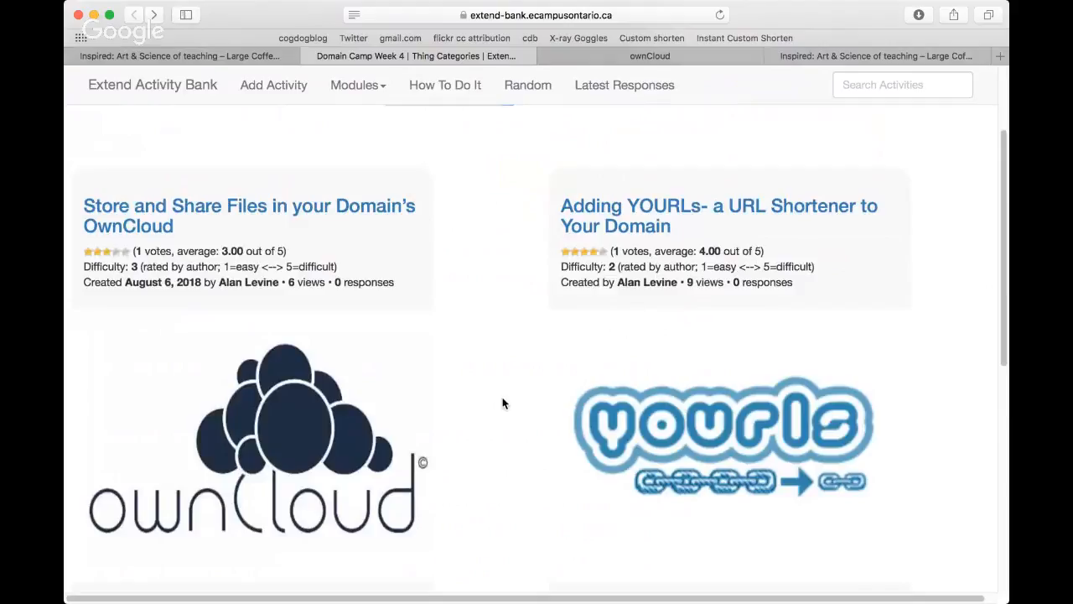
scroll(503, 404, up, 2)
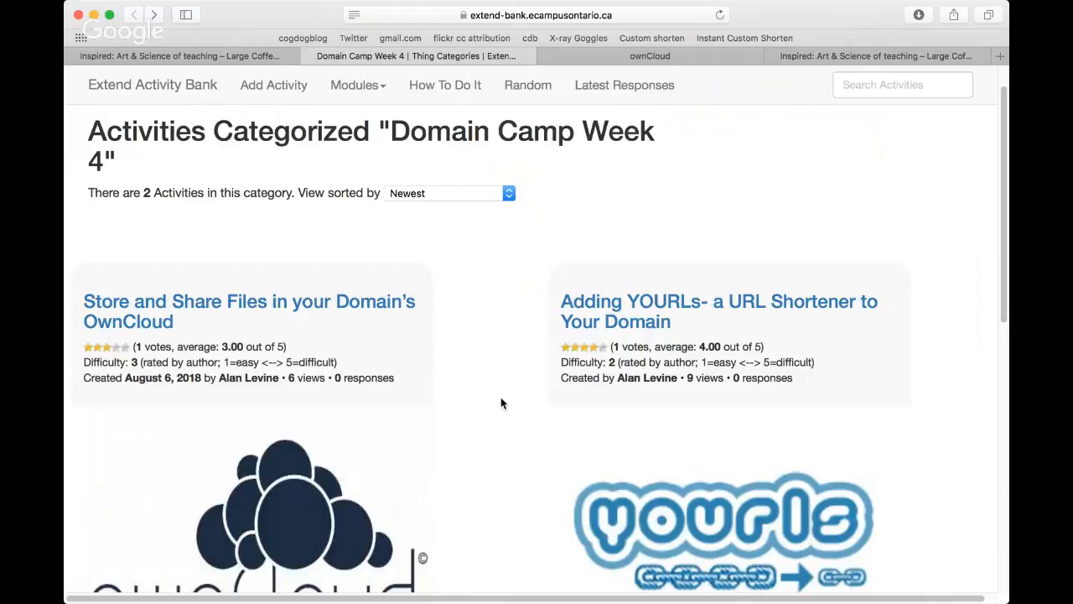
Step: Highlight the cats/week-4/ part of the Domain Camp Week 4 page address, and dismiss the selection
click(540, 16)
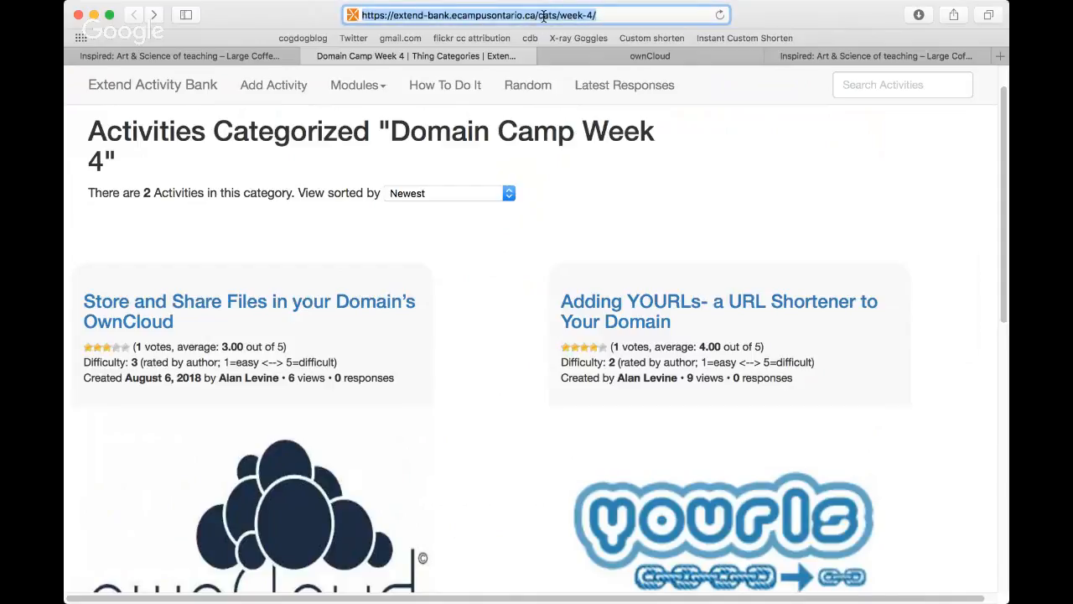
click(543, 17)
click(539, 17)
key(shift+super+Right)
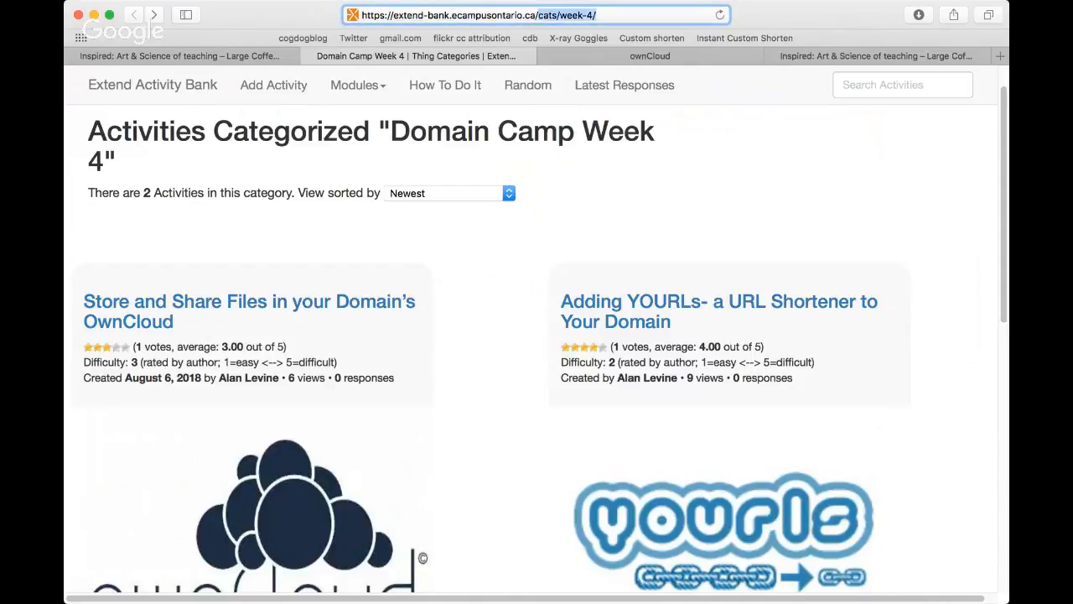
click(886, 171)
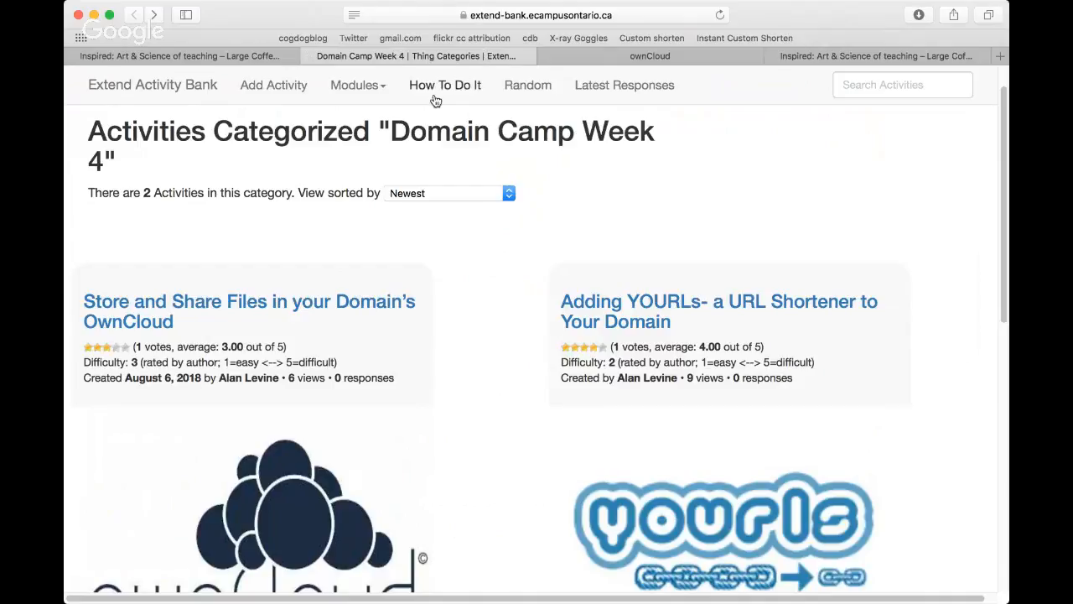
Step: Open the form for adding a new activity and title the activity "Getting into Joomla"
click(266, 86)
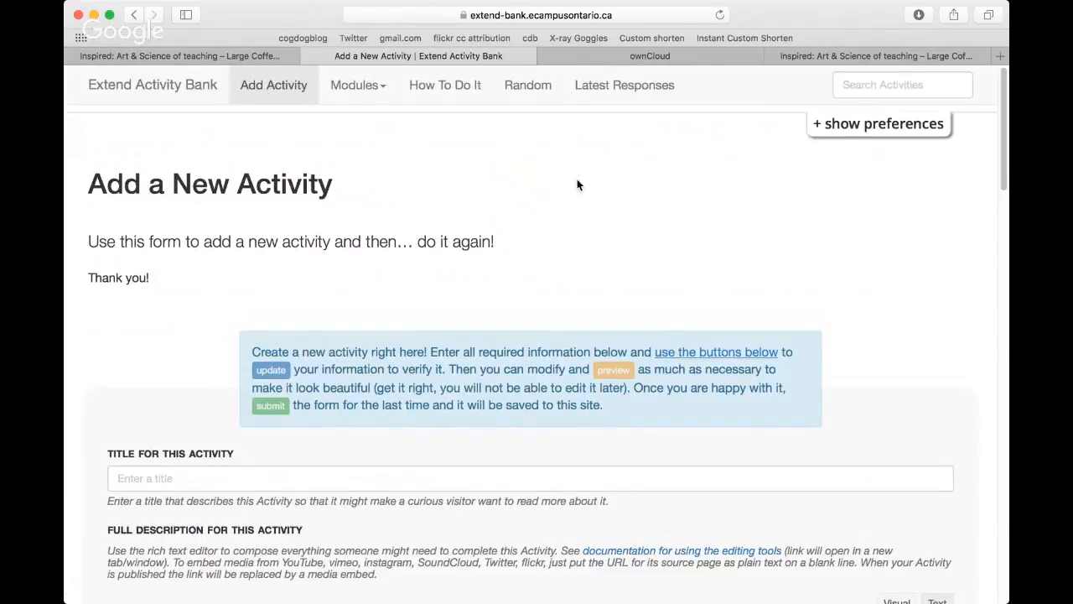
scroll(577, 184, down, 2)
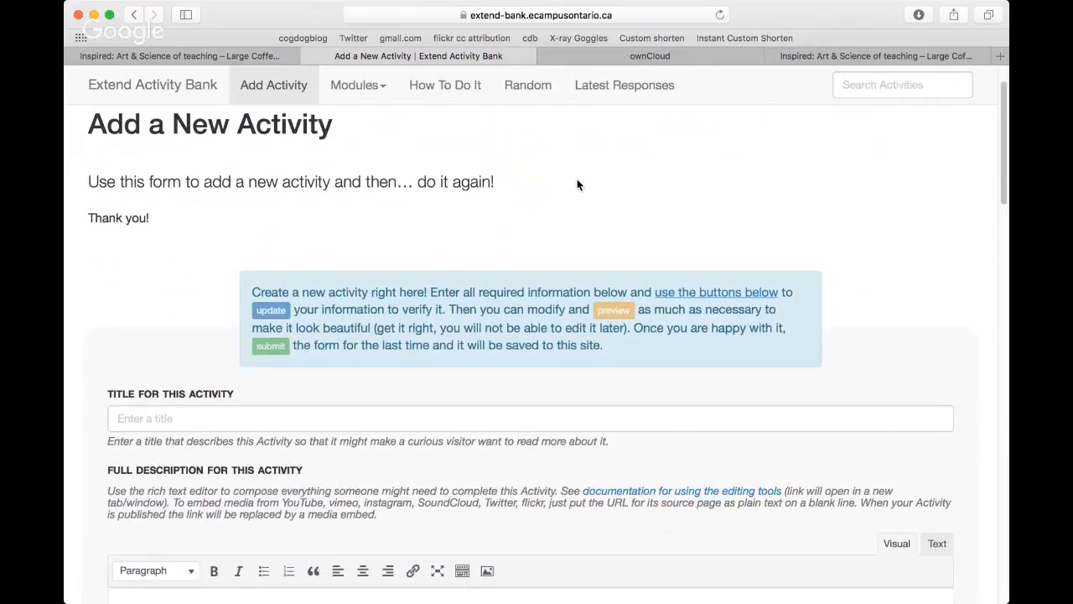
scroll(577, 185, down, 4)
click(161, 297)
text(Getting)
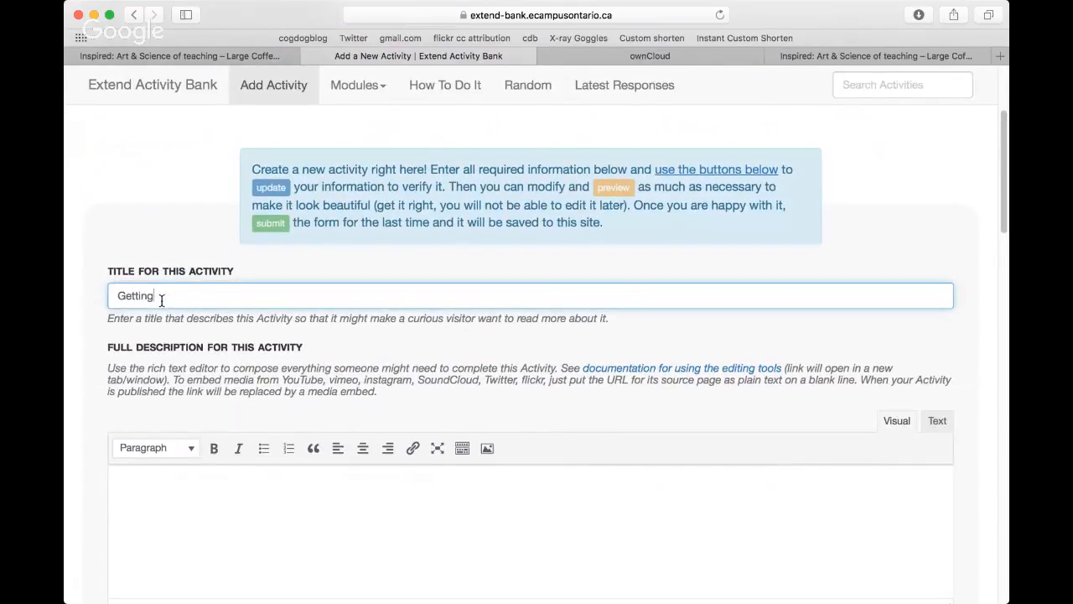
text( into Joomla)
click(695, 419)
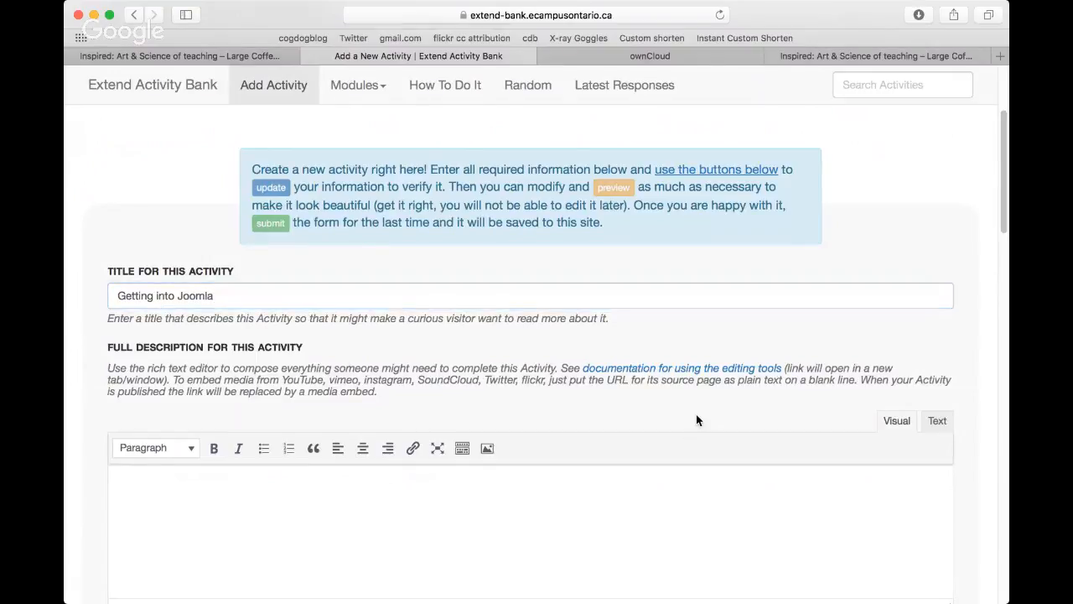
Step: Assign the new activity to the Domain Camp module
scroll(696, 420, down, 1)
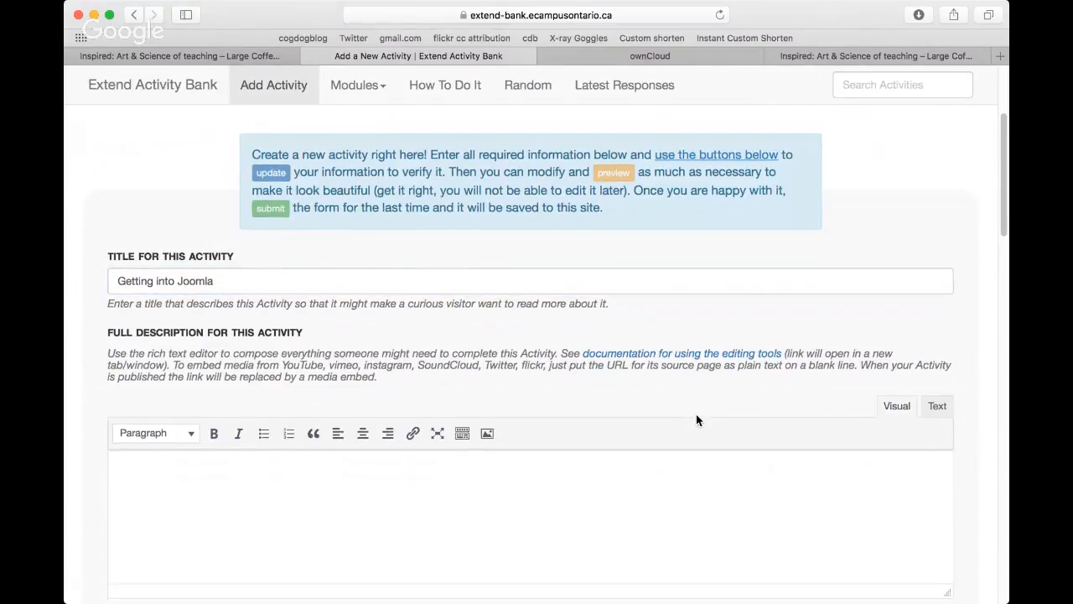
scroll(695, 418, down, 5)
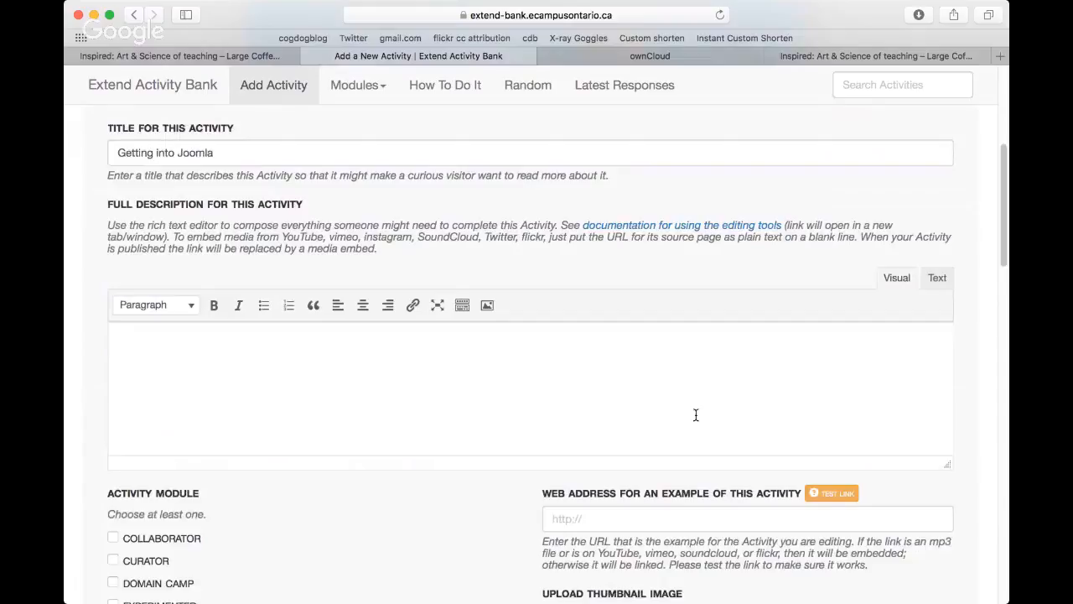
scroll(696, 415, down, 1)
scroll(595, 503, down, 1)
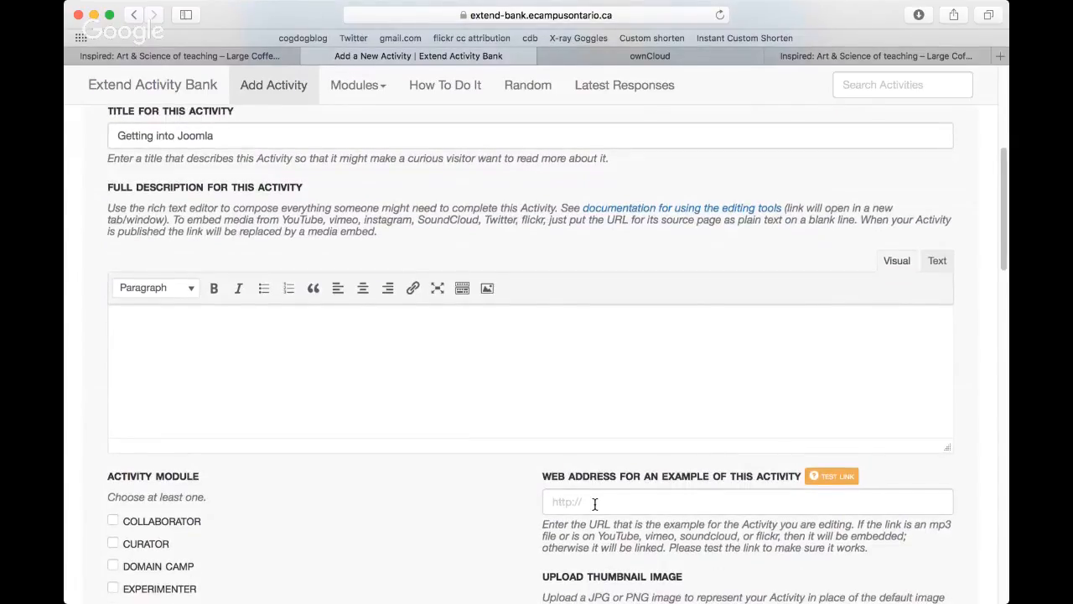
scroll(595, 503, down, 8)
click(113, 352)
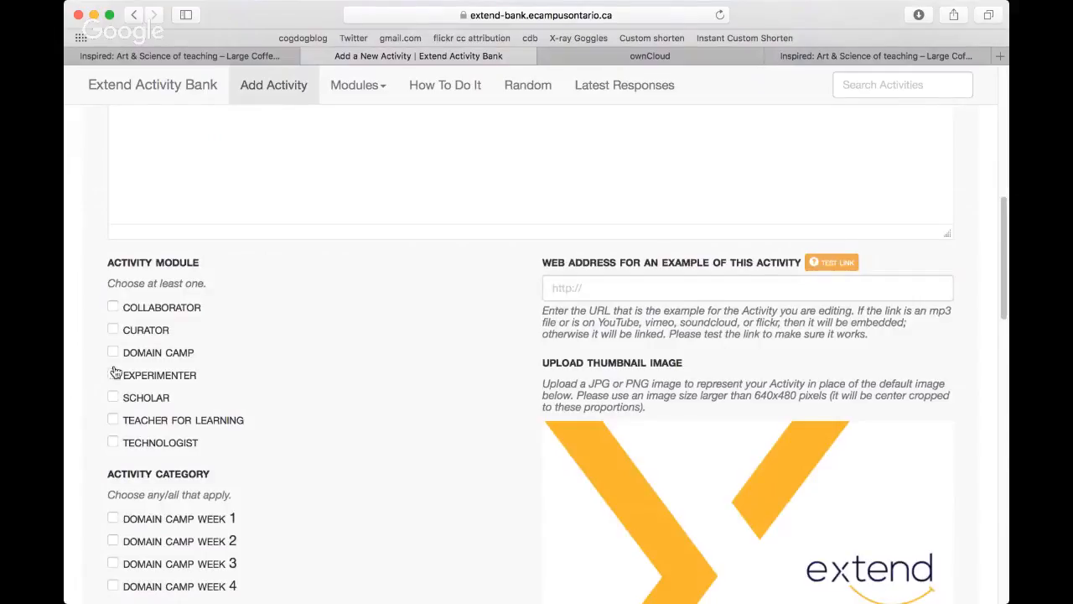
Step: Assign the activity to the Domain Camp Week 4 category and look over the remaining fields of the form
click(113, 586)
scroll(349, 446, down, 1)
scroll(348, 446, down, 5)
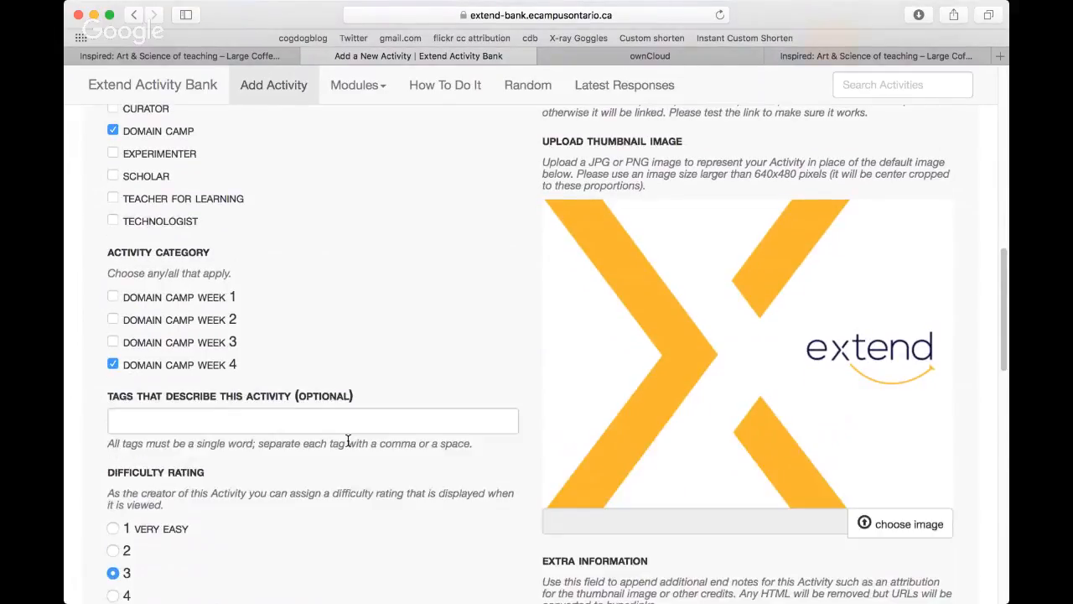
scroll(348, 441, down, 7)
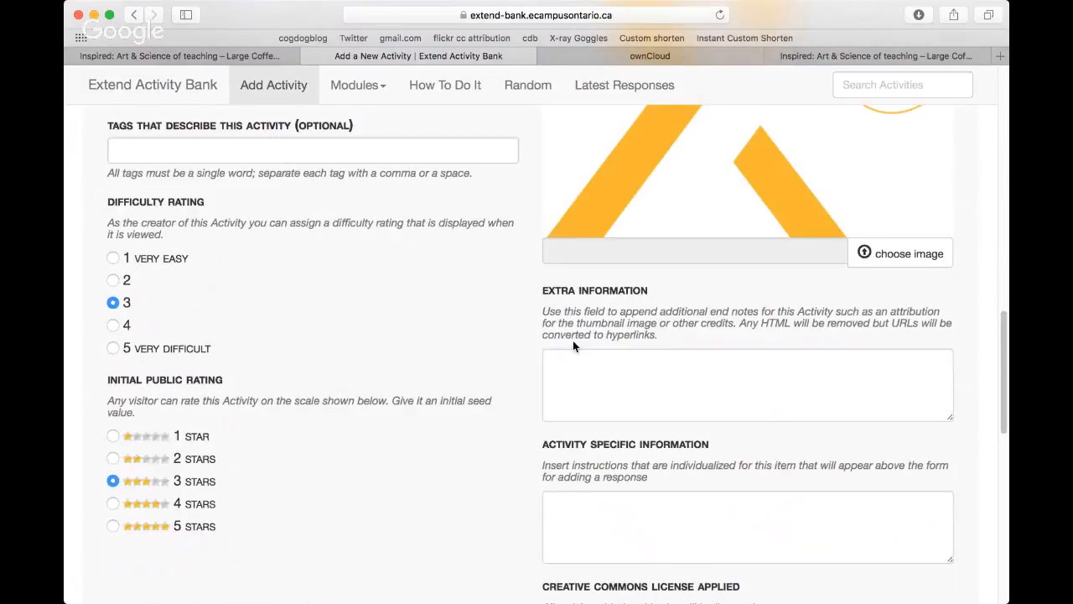
scroll(403, 303, up, 15)
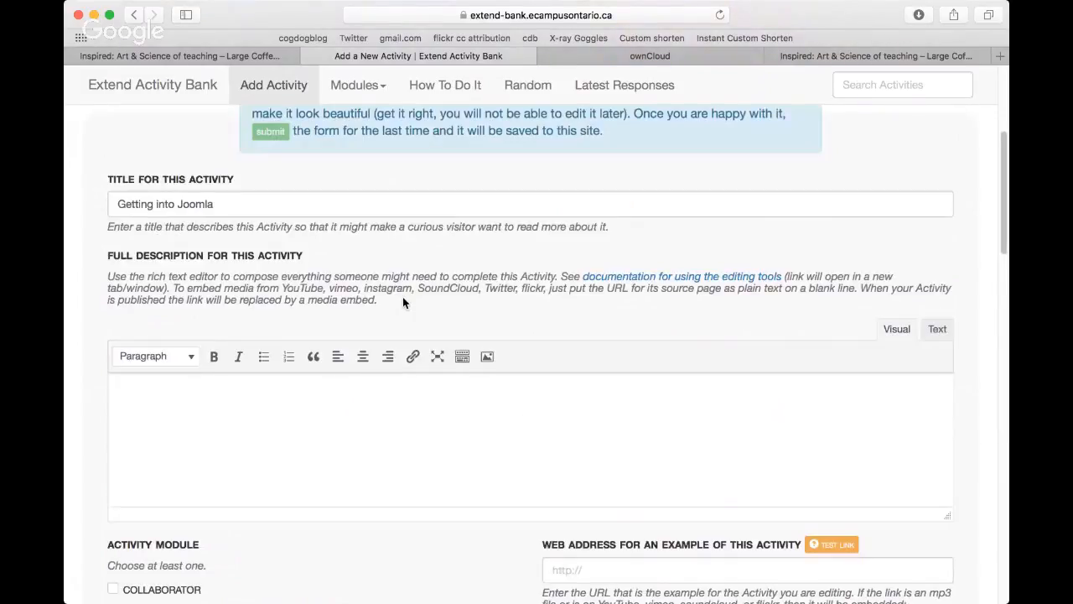
Step: Write "First set up a subdomain...." in the activity's full description and open the image insertion dialog on a new line
click(378, 400)
text(First set up a subdomain)
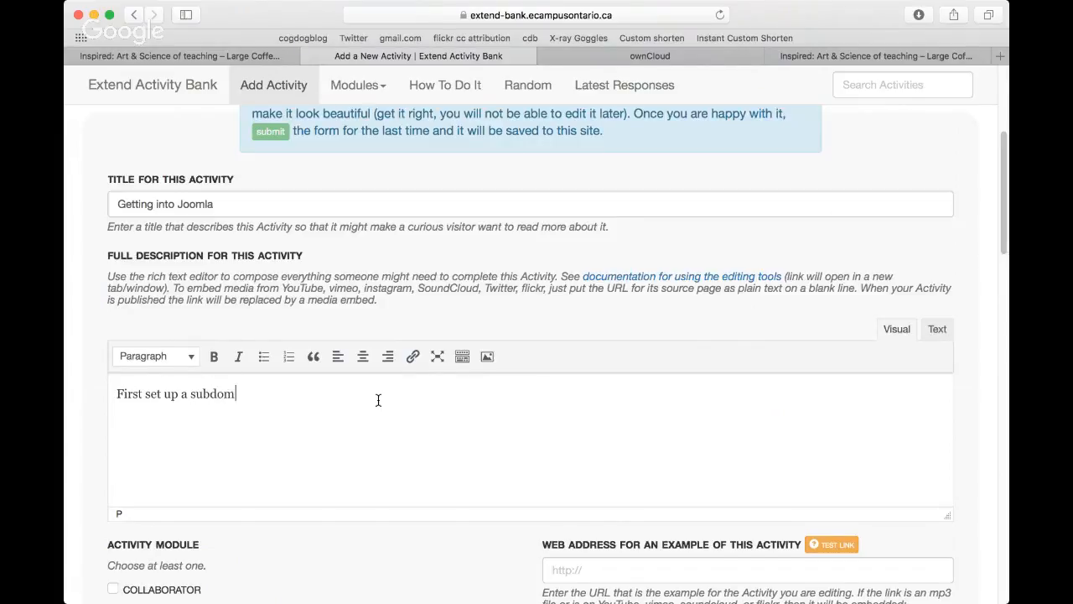
text(....)
key(Return)
click(487, 359)
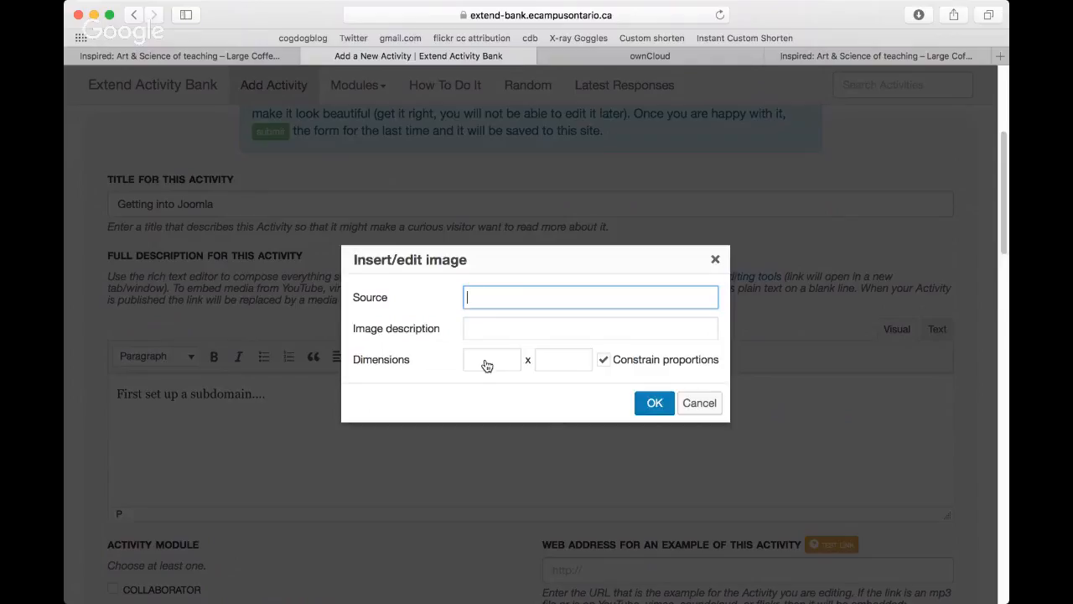
scroll(487, 366, down, 1)
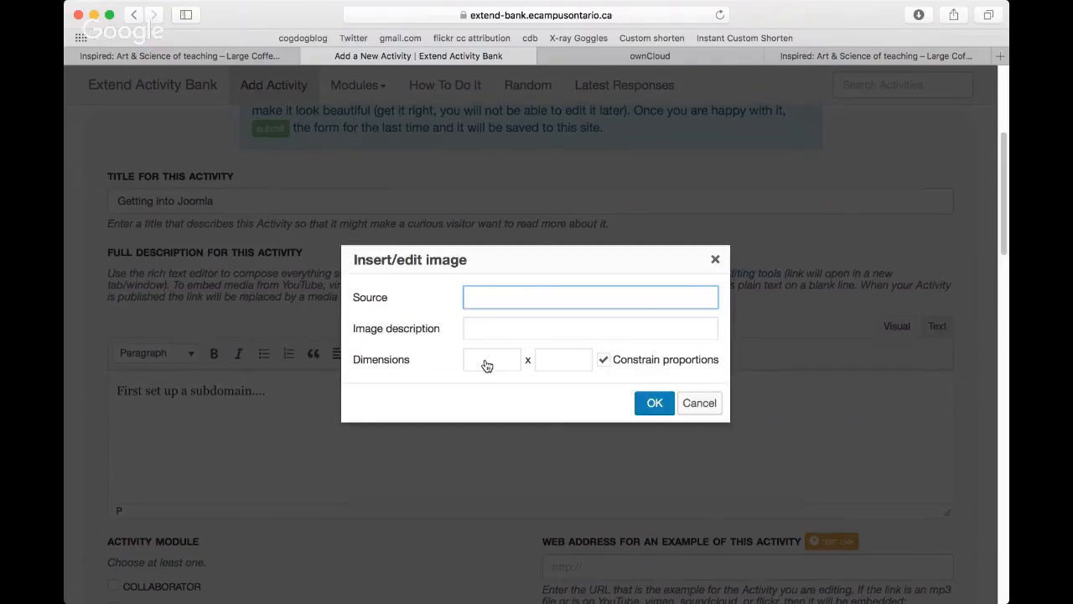
Step: Try to open cpanel.kraftwerk.reclaimhosting.com in place of the ownCloud share page
click(210, 57)
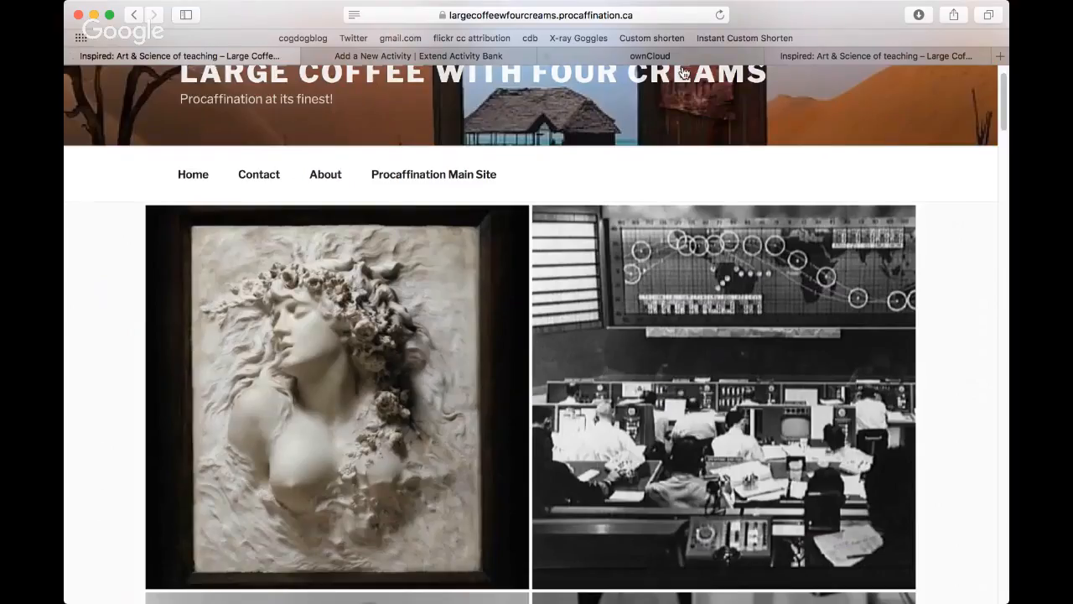
click(590, 57)
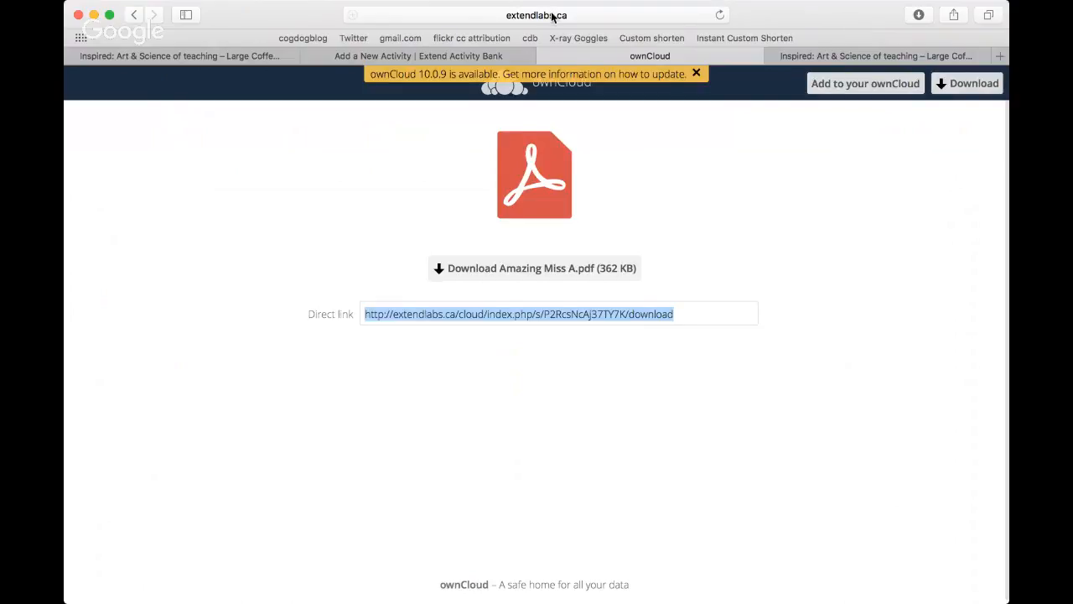
click(491, 15)
click(497, 15)
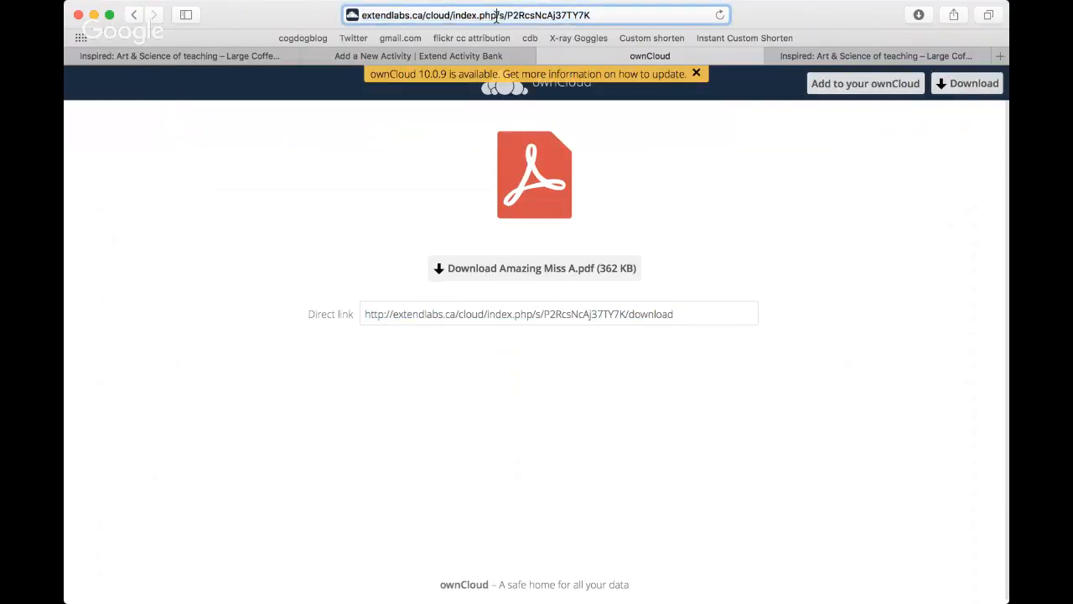
triple_click(361, 17)
text(c)
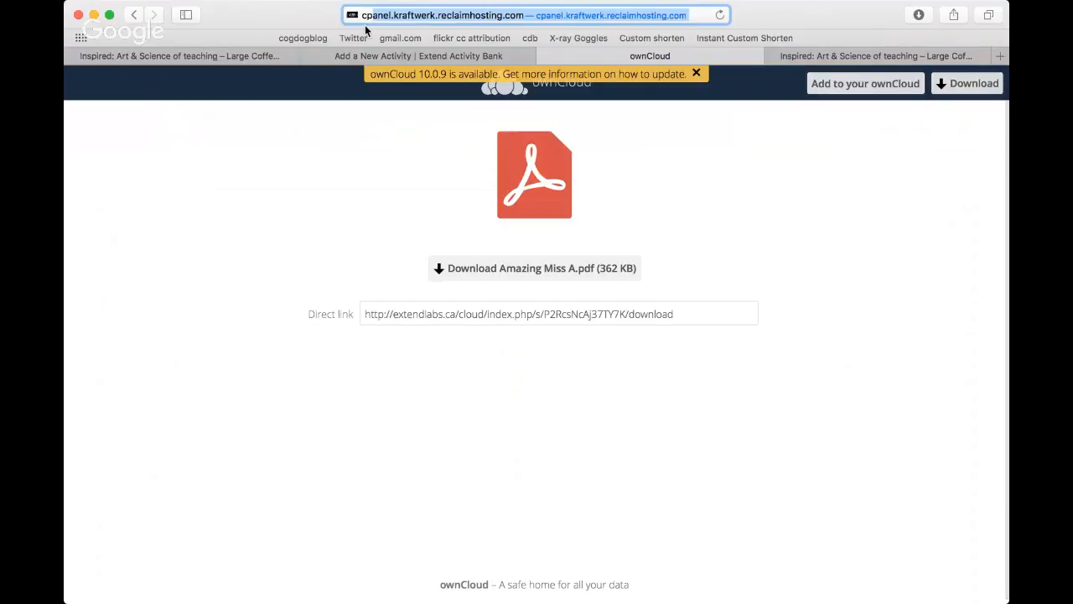
key(Return)
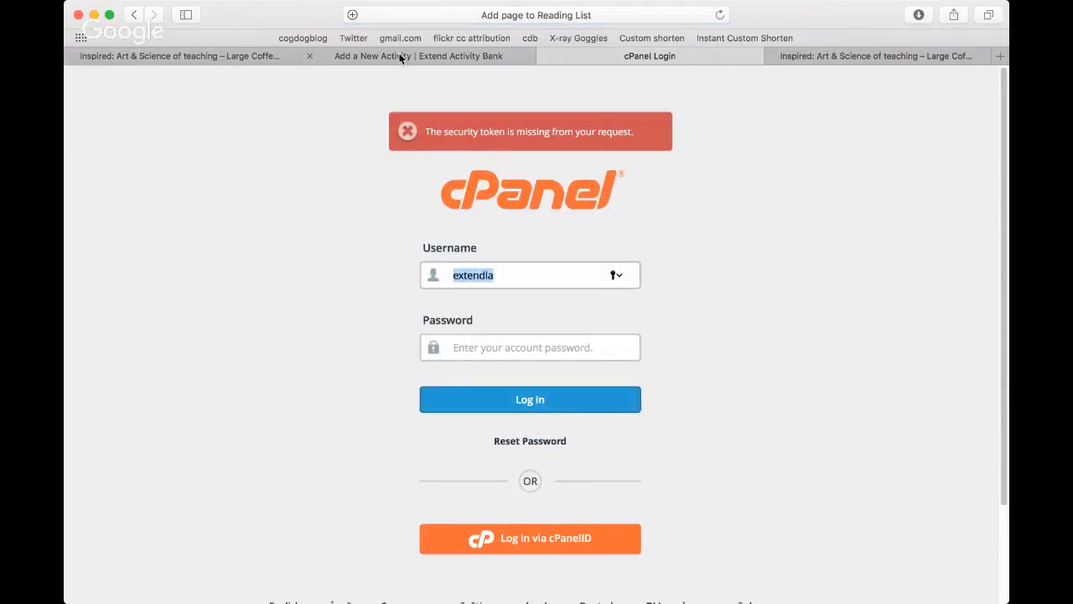
Step: Log in to the client area at portal.reclaimhosting.com with the saved e-mail address and password
click(540, 19)
text(portal.reclaimhosting.com)
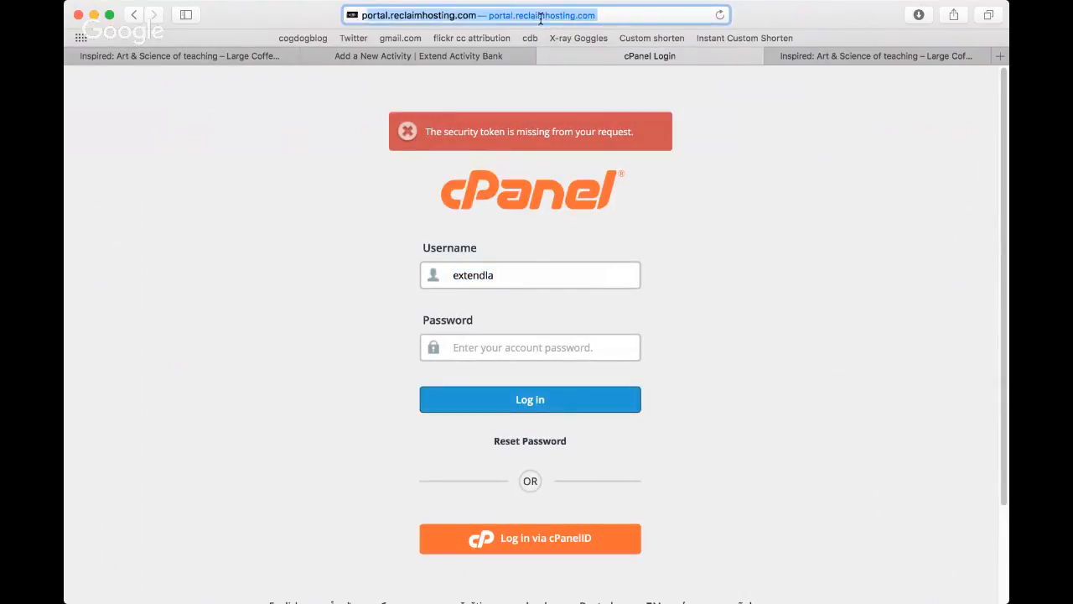
key(Return)
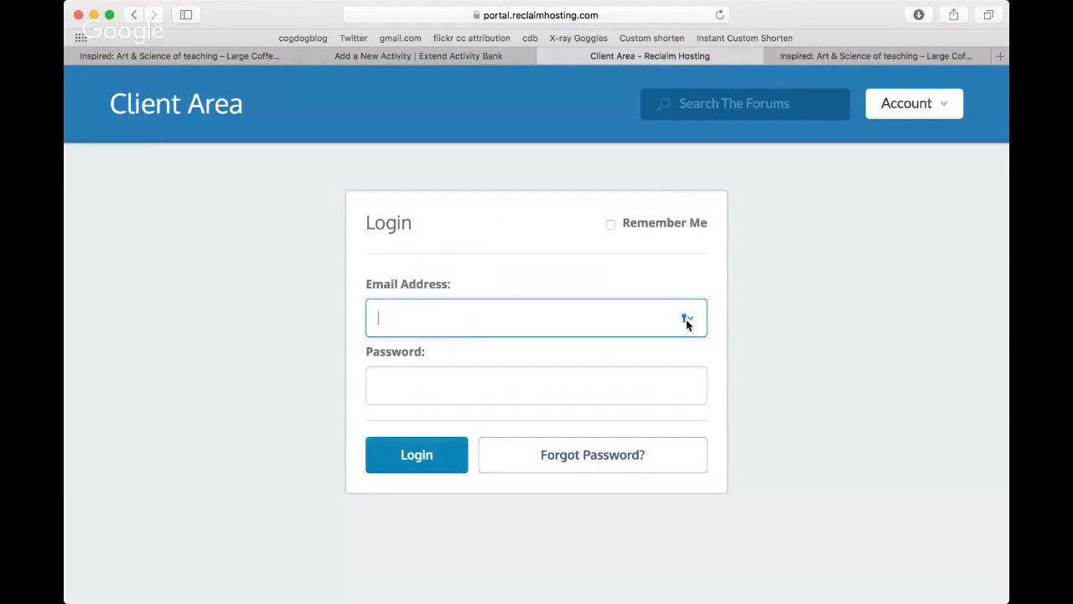
click(684, 317)
click(512, 359)
click(425, 460)
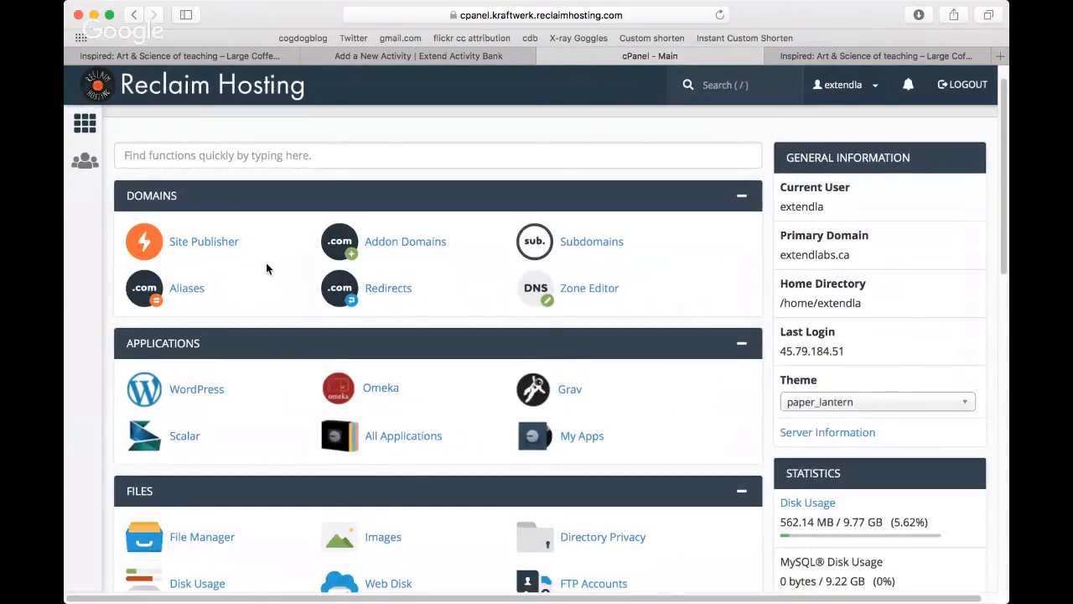
Step: Open cPanel's File Manager and go to the stuff folder inside public_html
scroll(266, 268, down, 3)
click(195, 425)
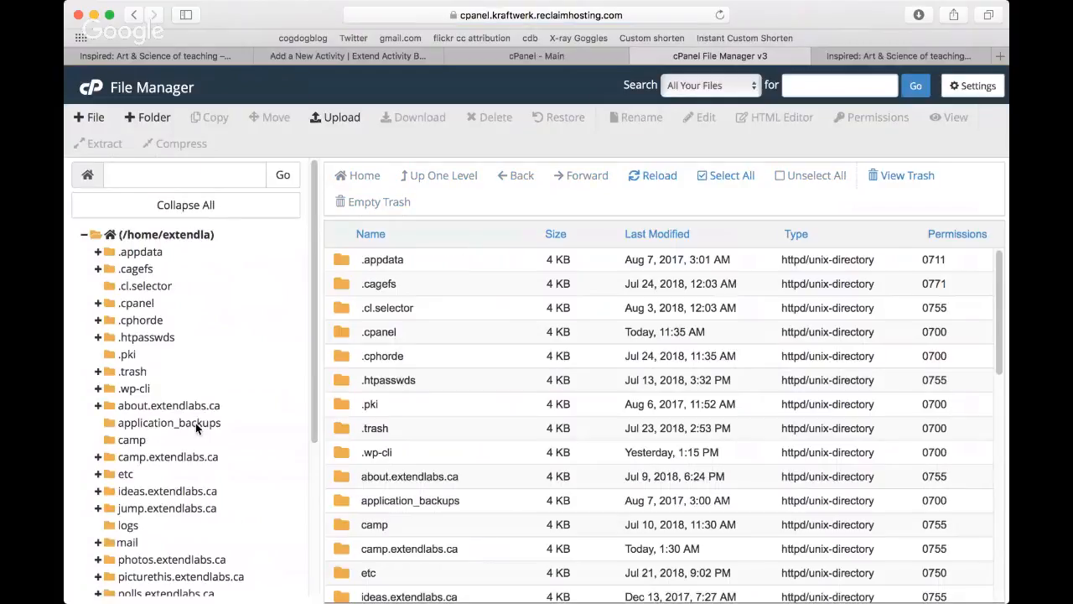
scroll(195, 423, down, 2)
scroll(195, 426, down, 5)
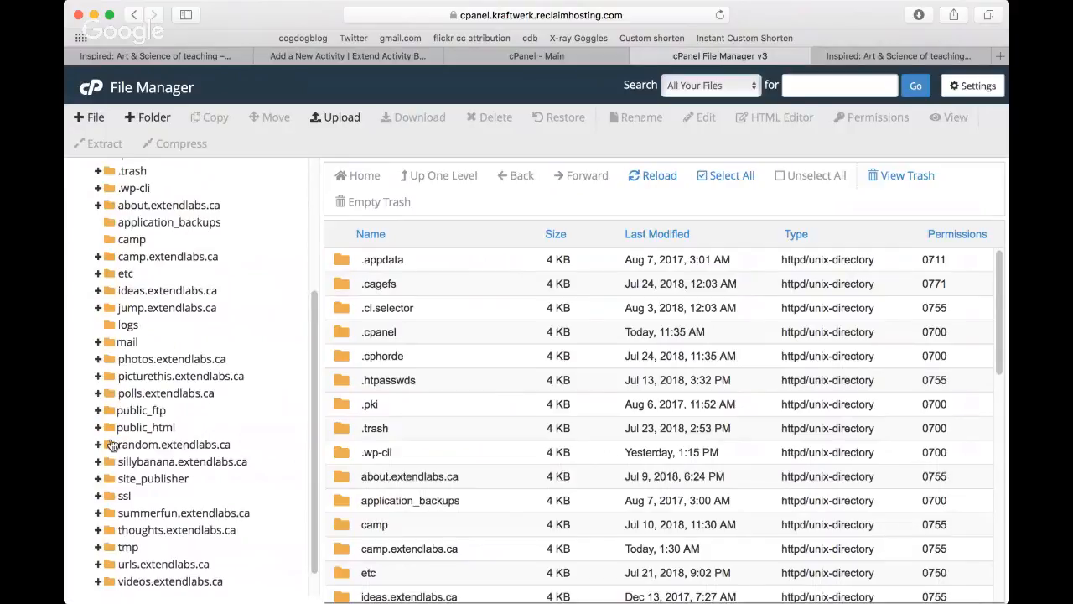
click(146, 428)
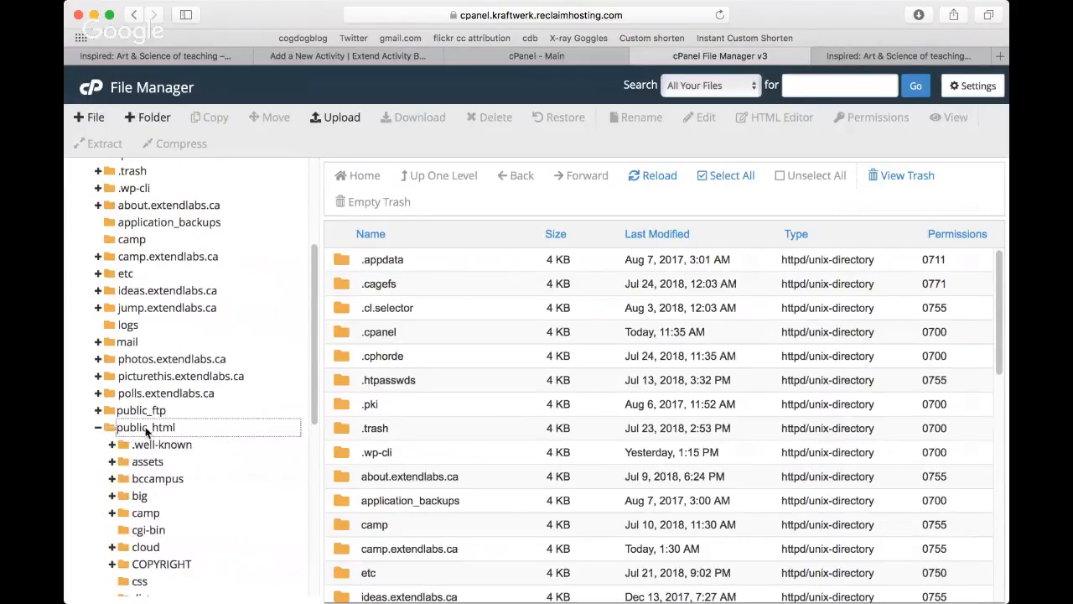
scroll(174, 529, down, 5)
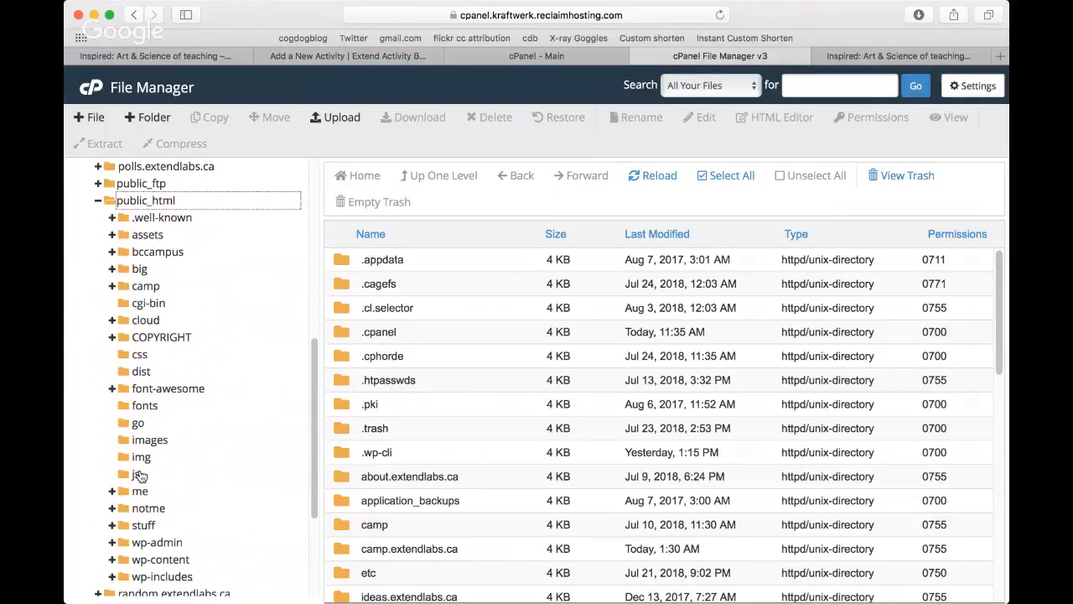
click(142, 527)
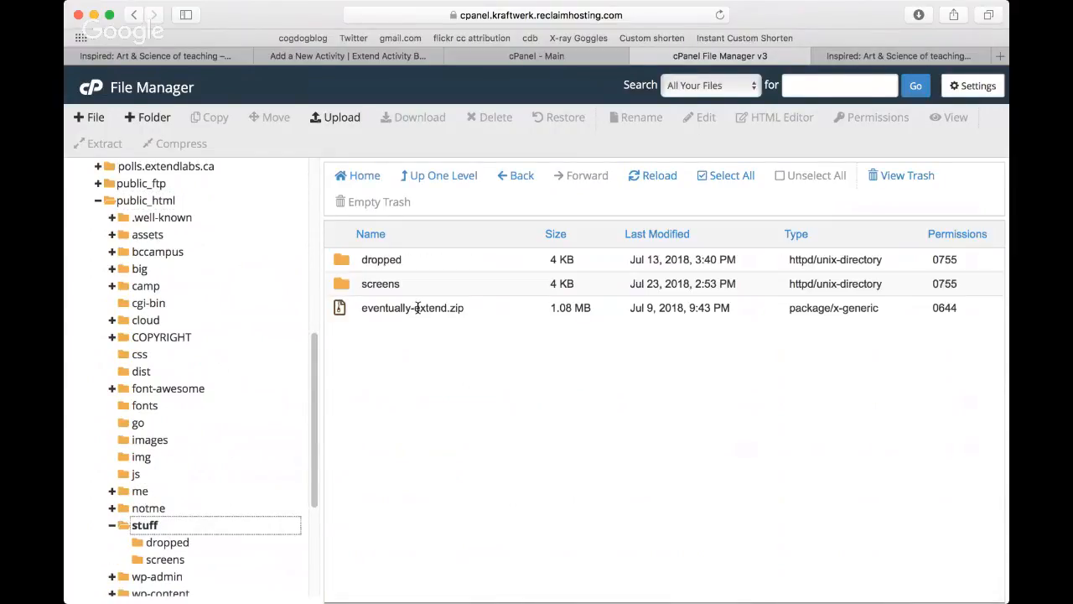
Step: Open the screens folder and select the image my-subdomains.jpg
click(337, 287)
double_click(338, 287)
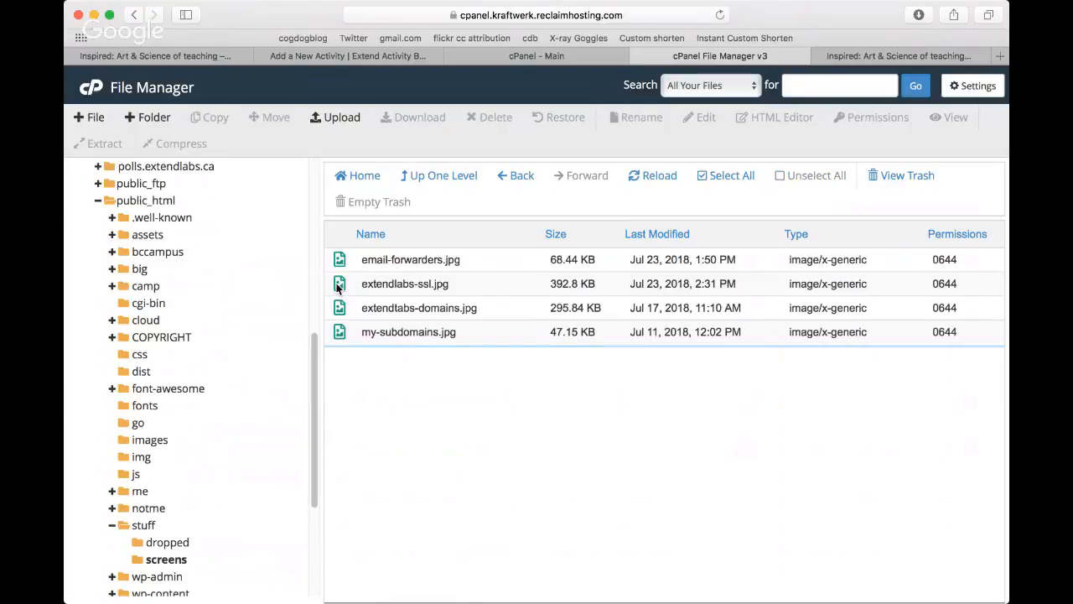
click(461, 336)
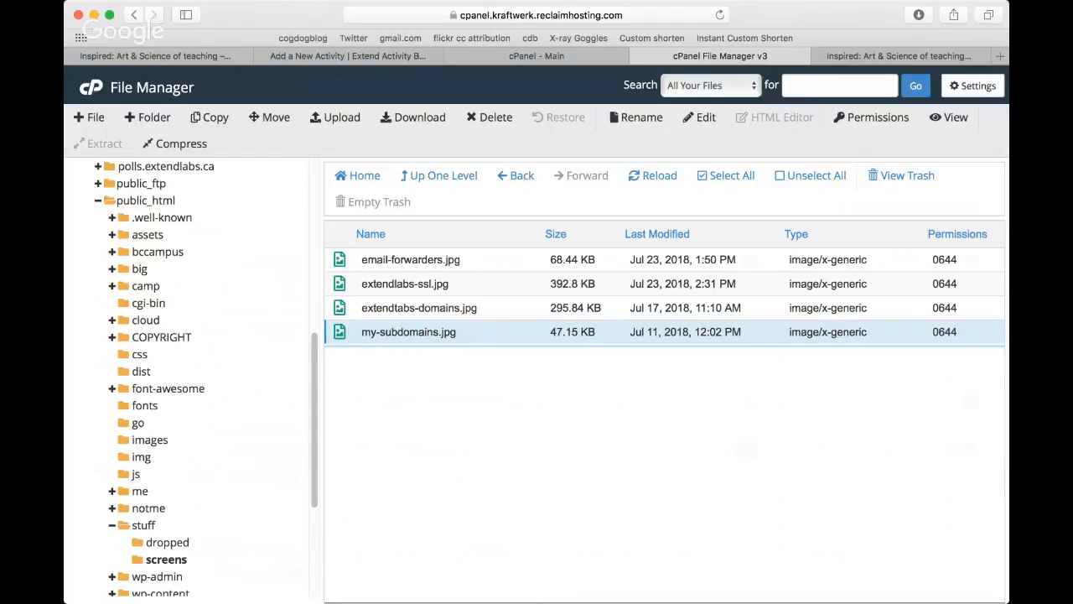
Step: Browse to extendlabs.ca/stuff/ and open my-subdomains.jpg from its screens directory
click(507, 15)
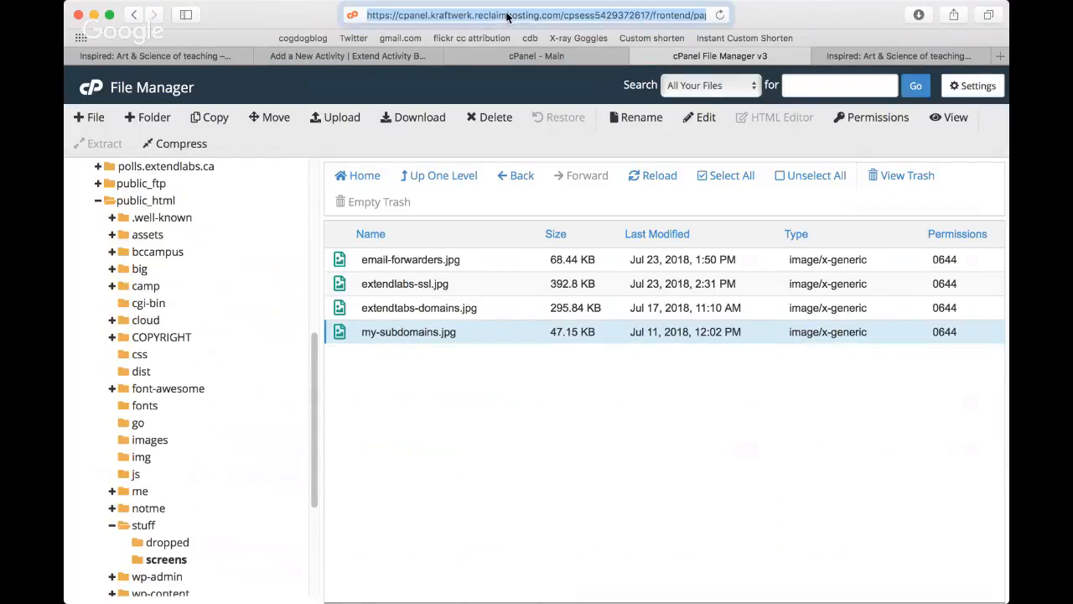
text(extendlabs.ca)
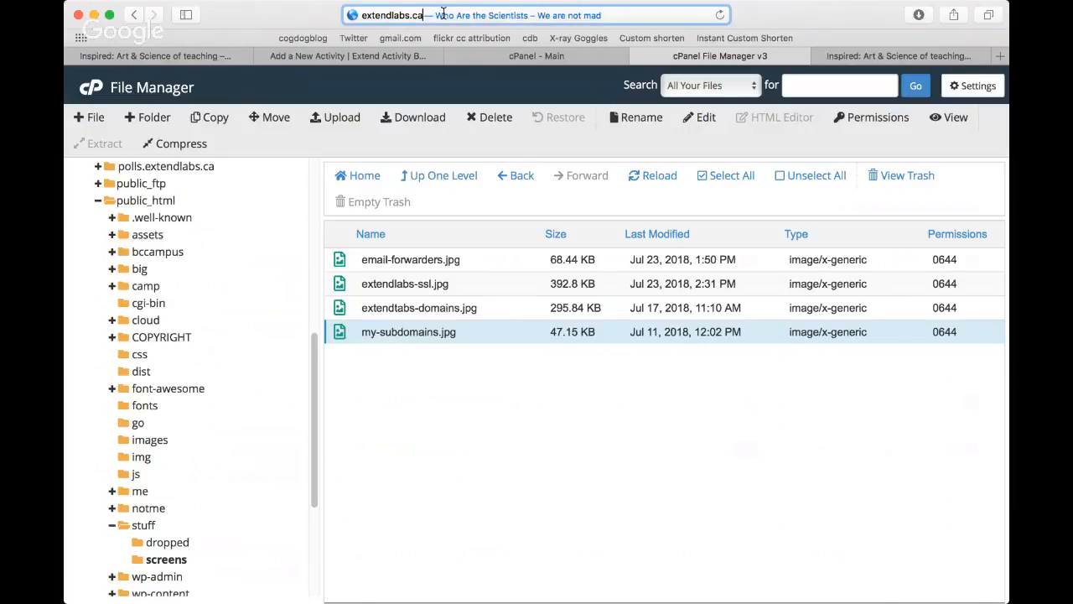
text(/stuff/)
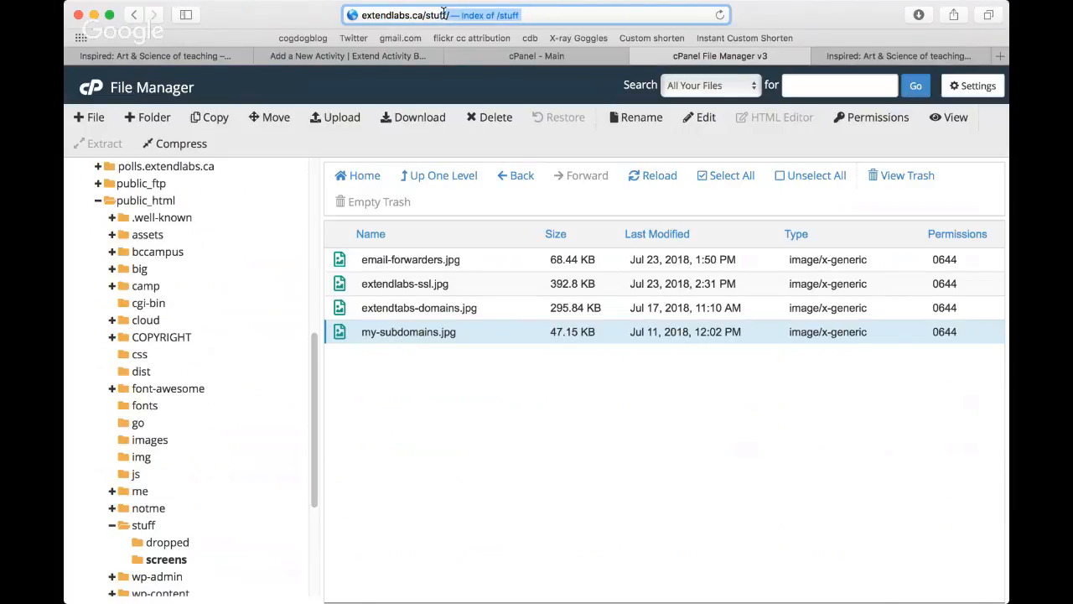
key(Return)
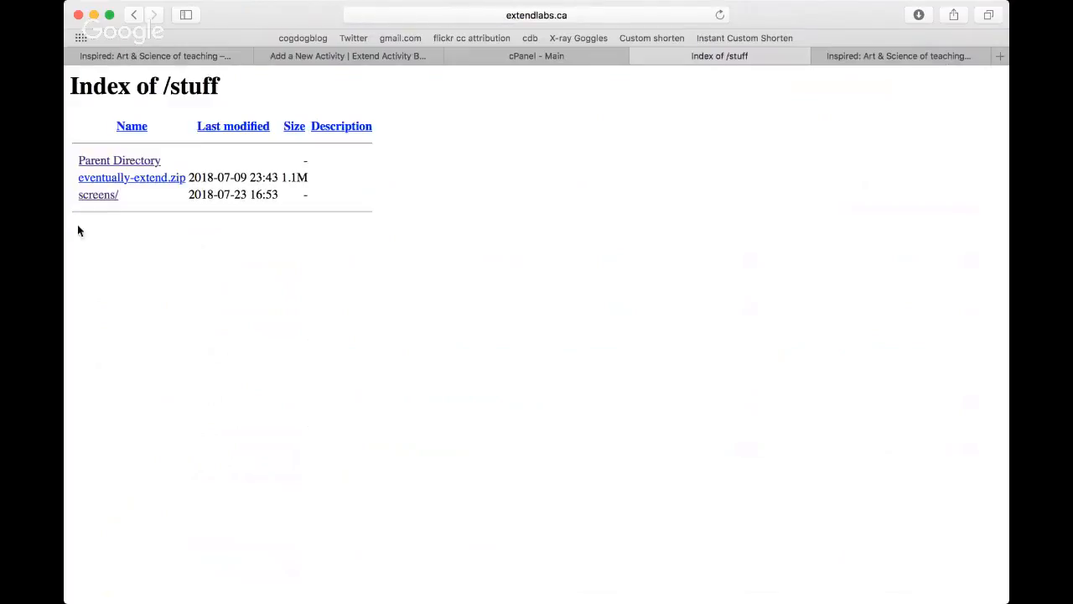
click(99, 195)
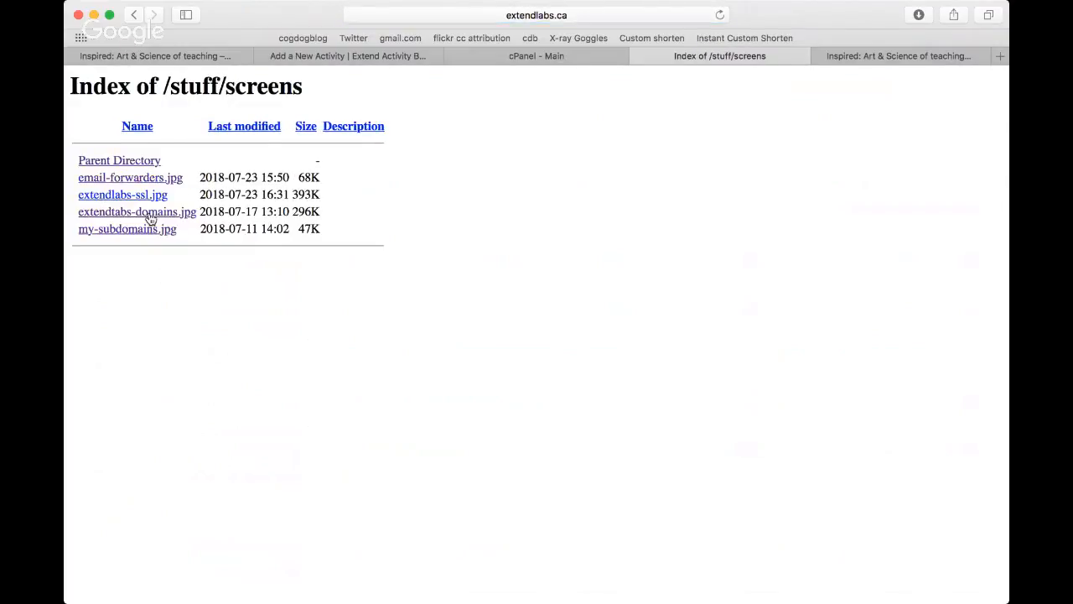
click(106, 235)
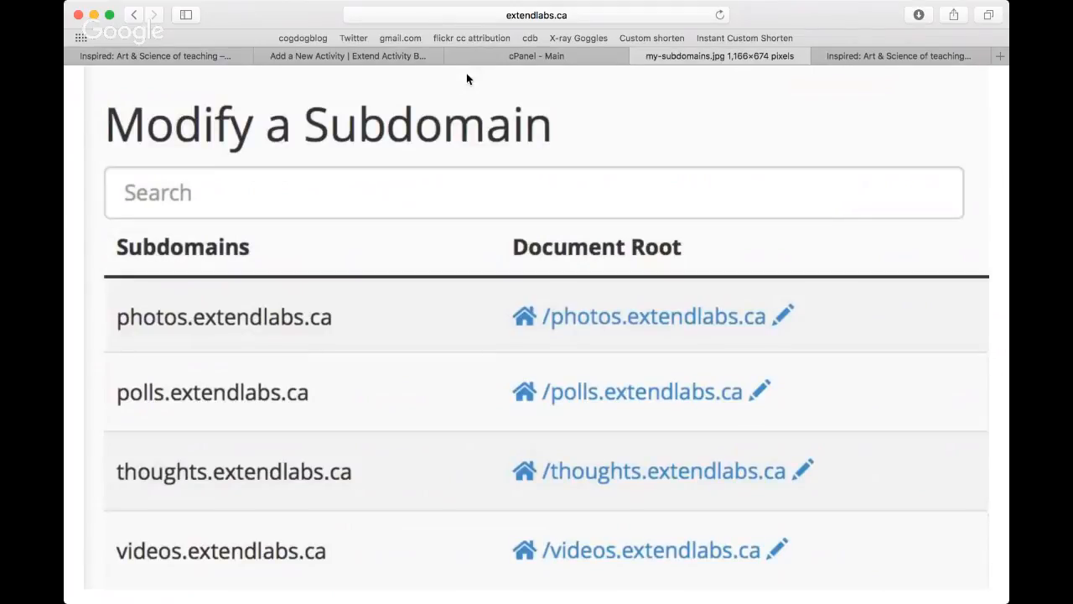
Step: Copy the web address of my-subdomains.jpg and paste it as the image source in the new activity's image dialog
click(540, 15)
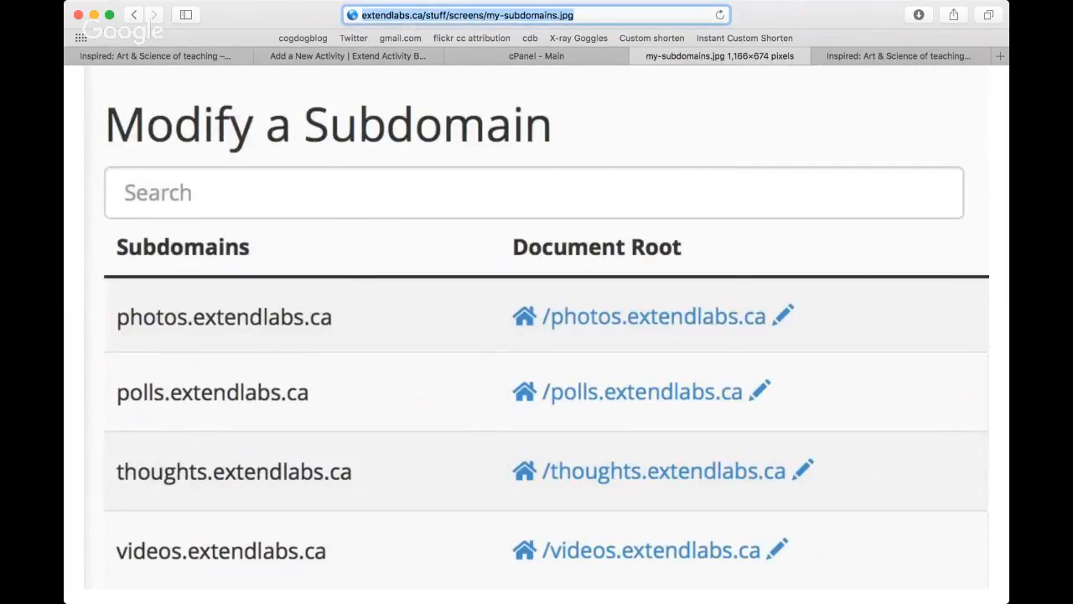
click(937, 89)
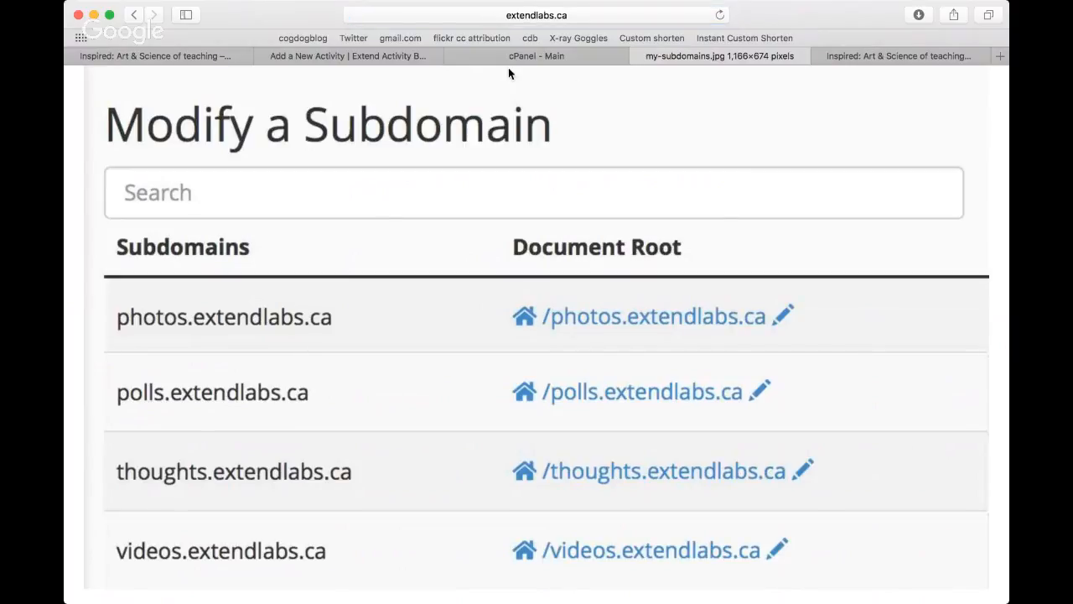
click(378, 57)
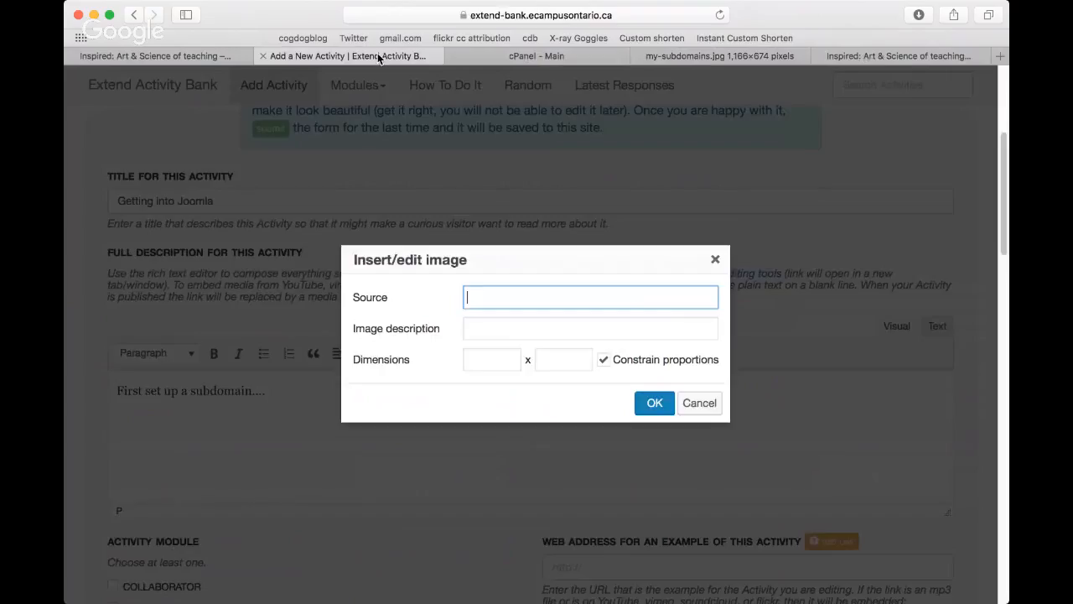
key(super+v)
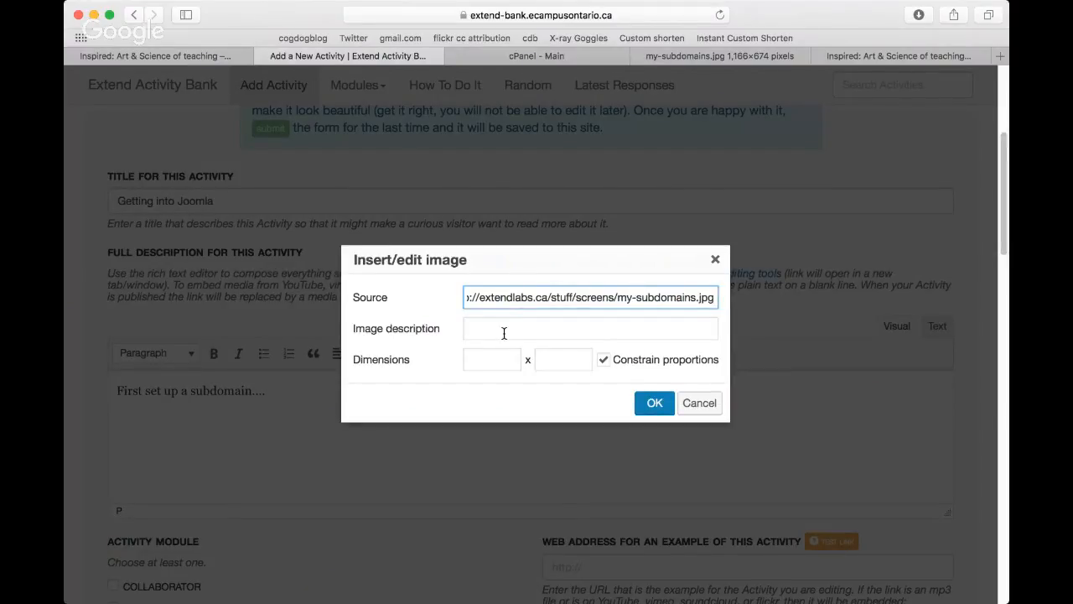
Step: Set the image description to "Diagram of all subs", insert the image into the activity description and check it there
click(503, 333)
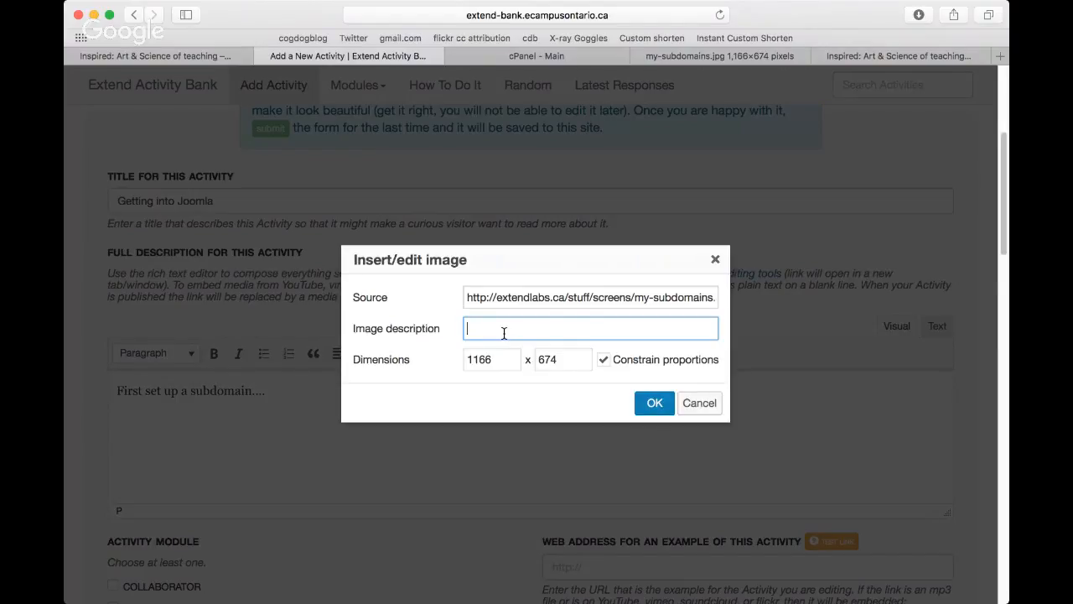
text(Diagram of all subs)
click(653, 406)
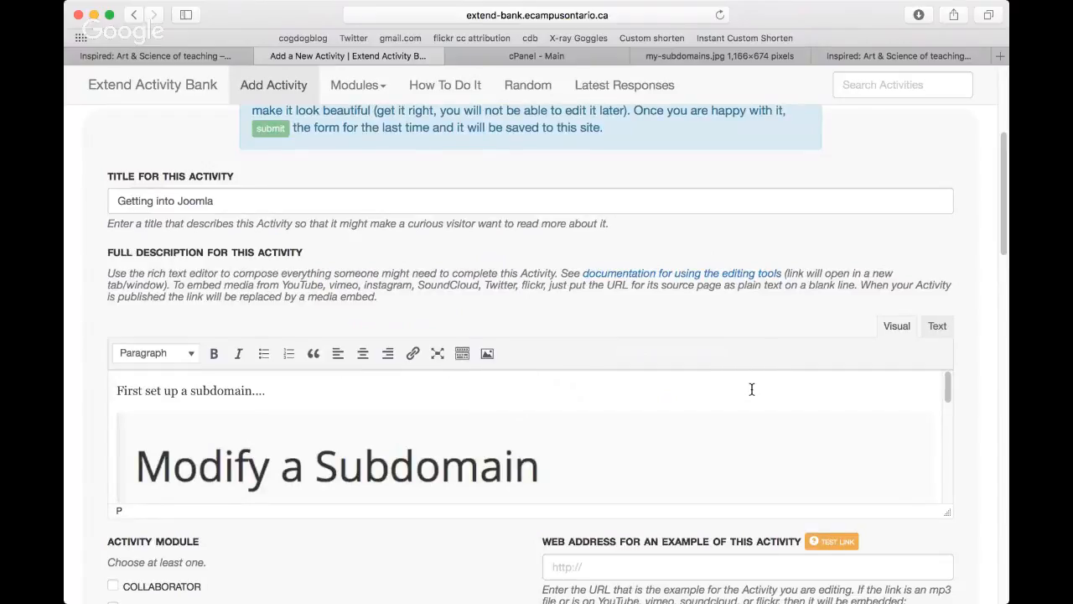
scroll(751, 389, down, 1)
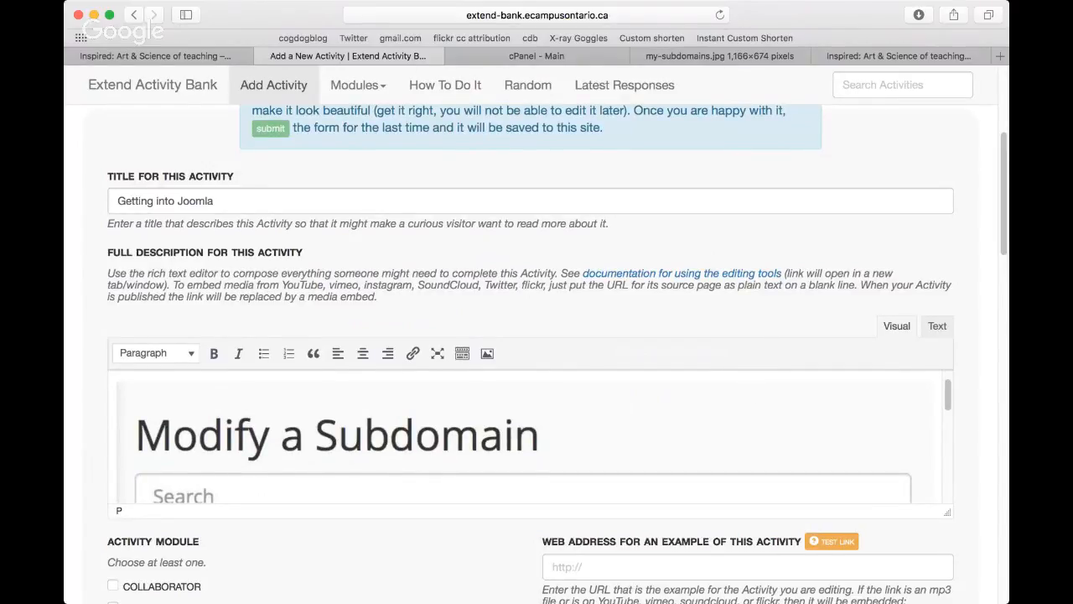
key(super+Tab)
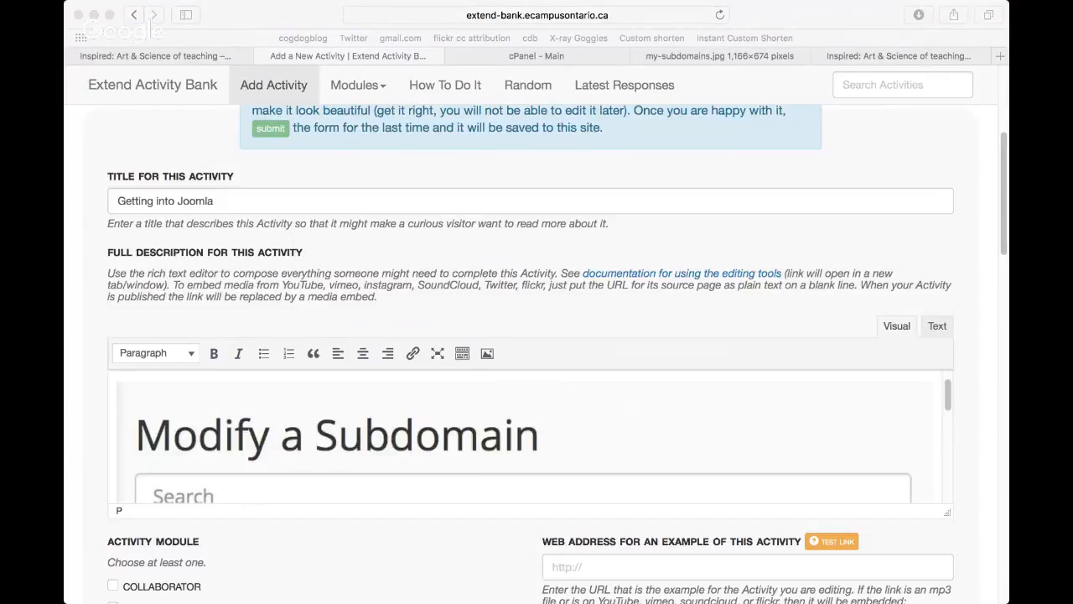